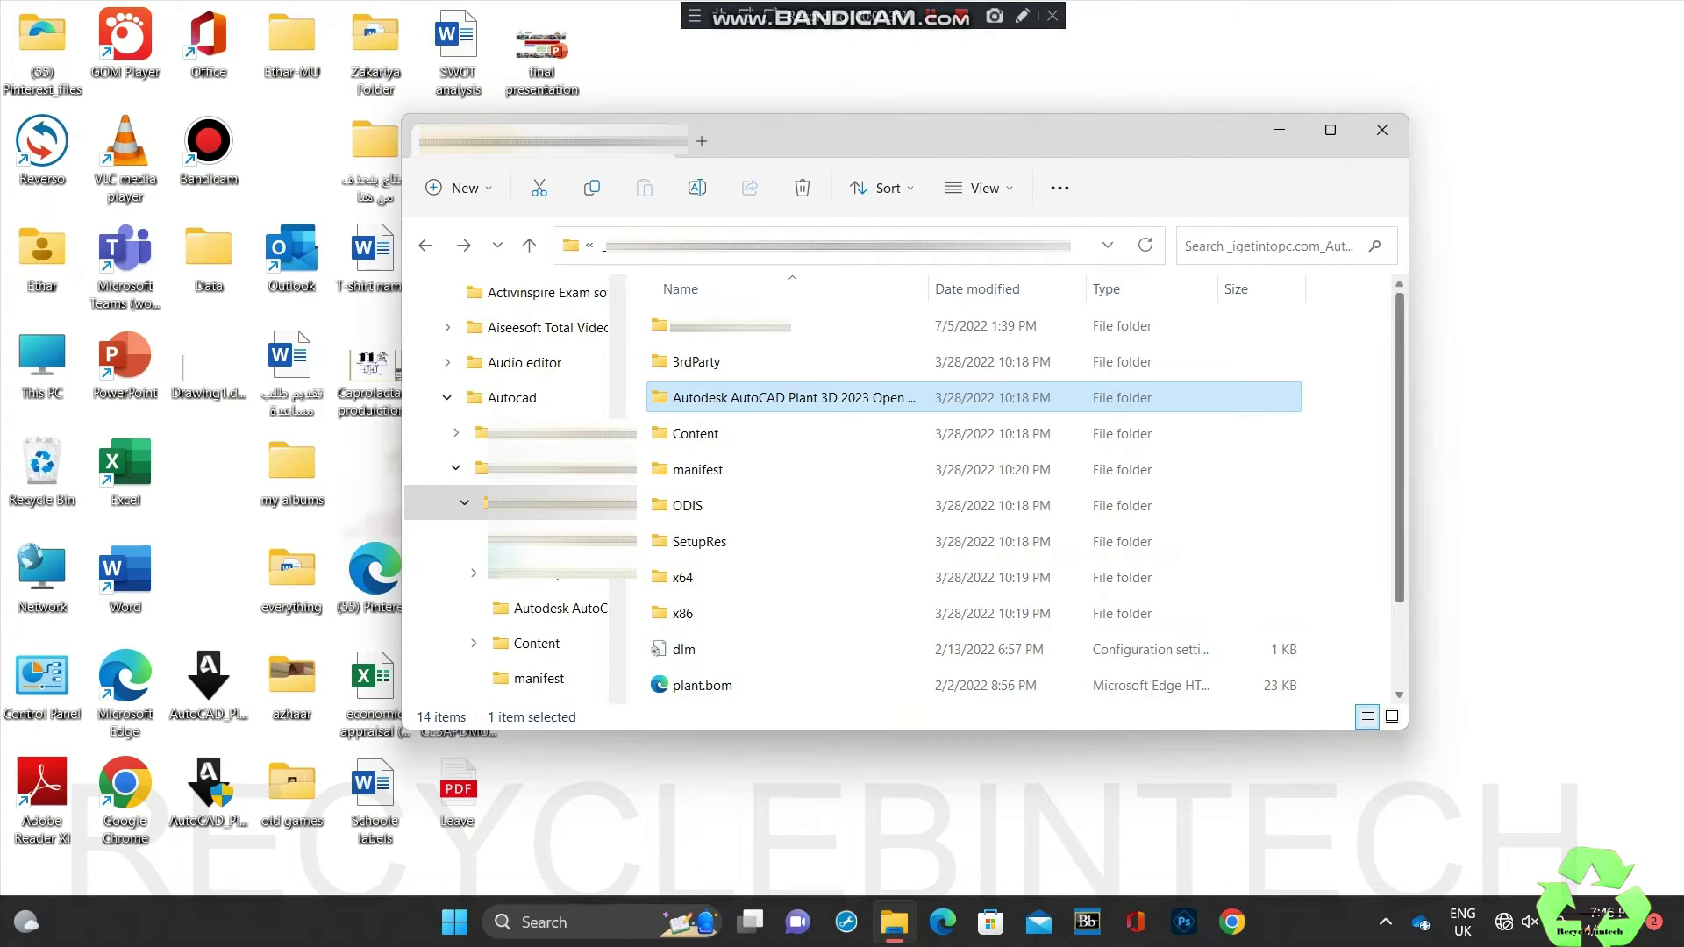
Step: Run the Setup file in the installation folder as administrator
scroll(973, 492, "down", 2)
left_click(688, 618)
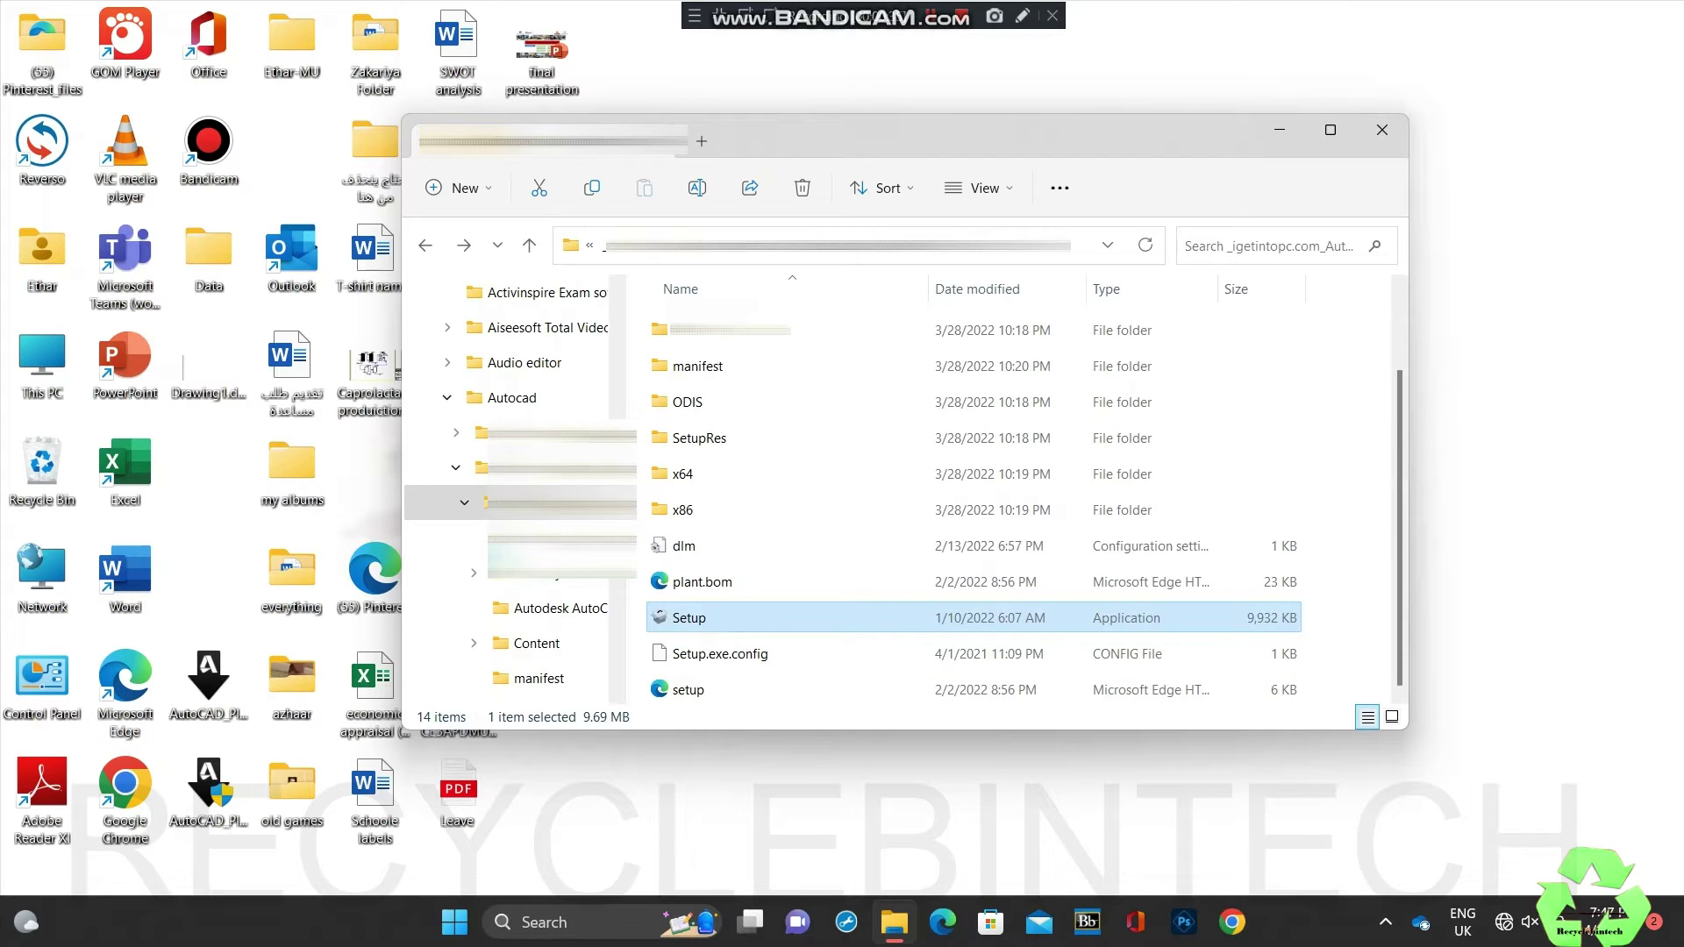
right_click(689, 618)
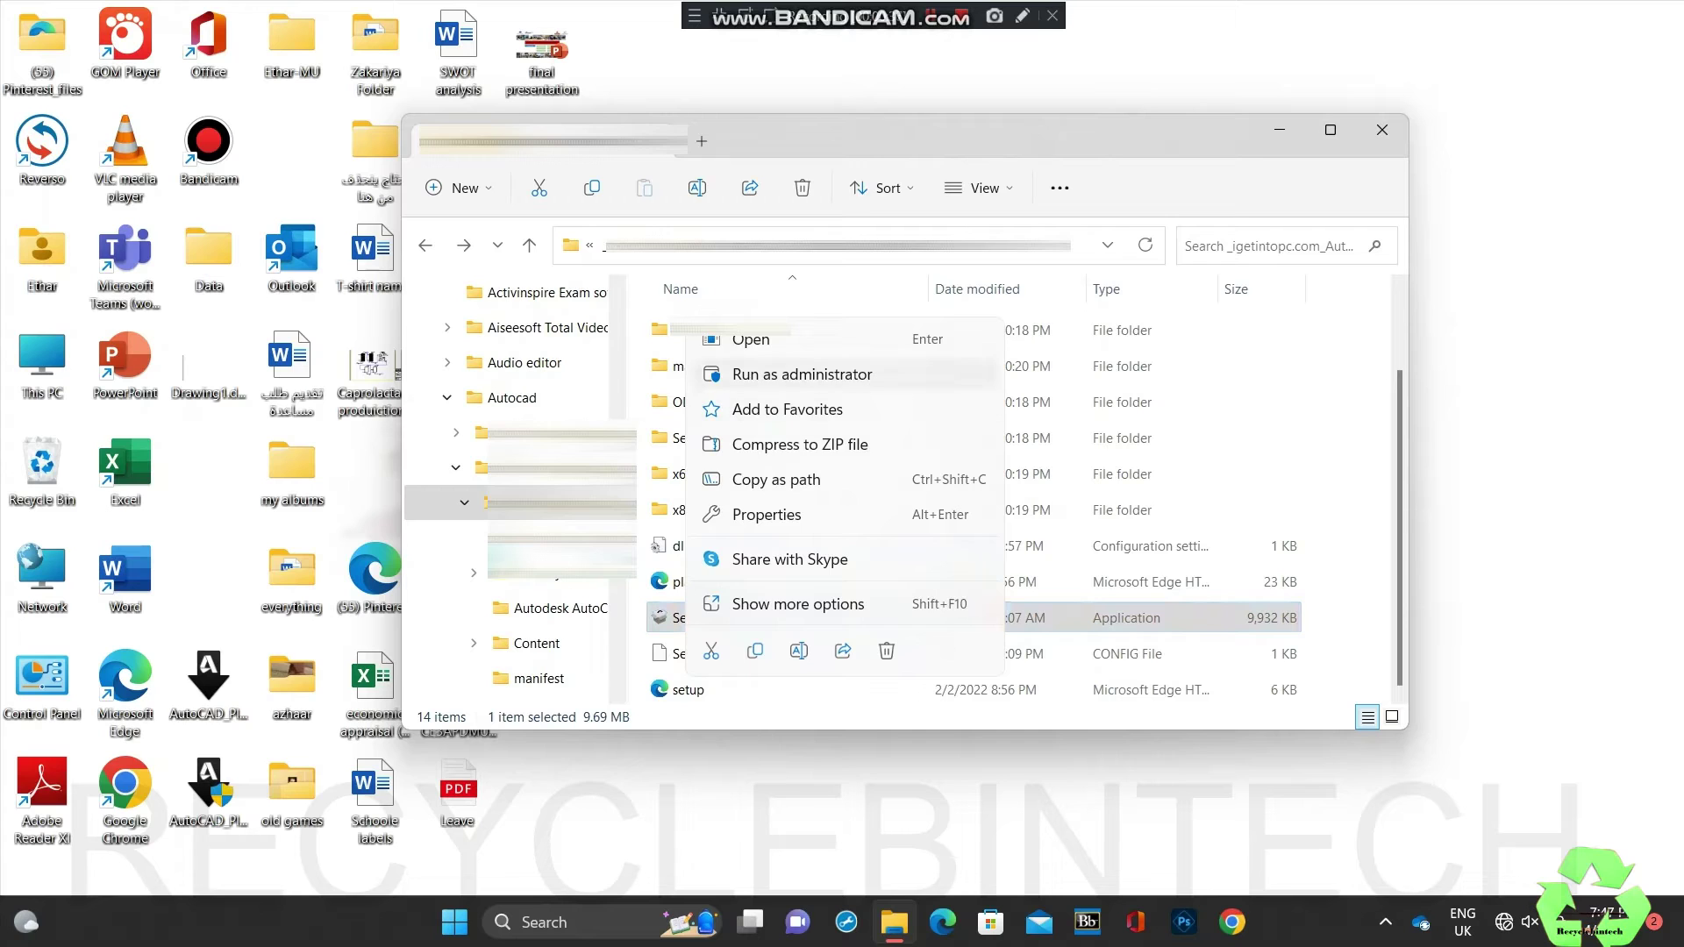
left_click(802, 374)
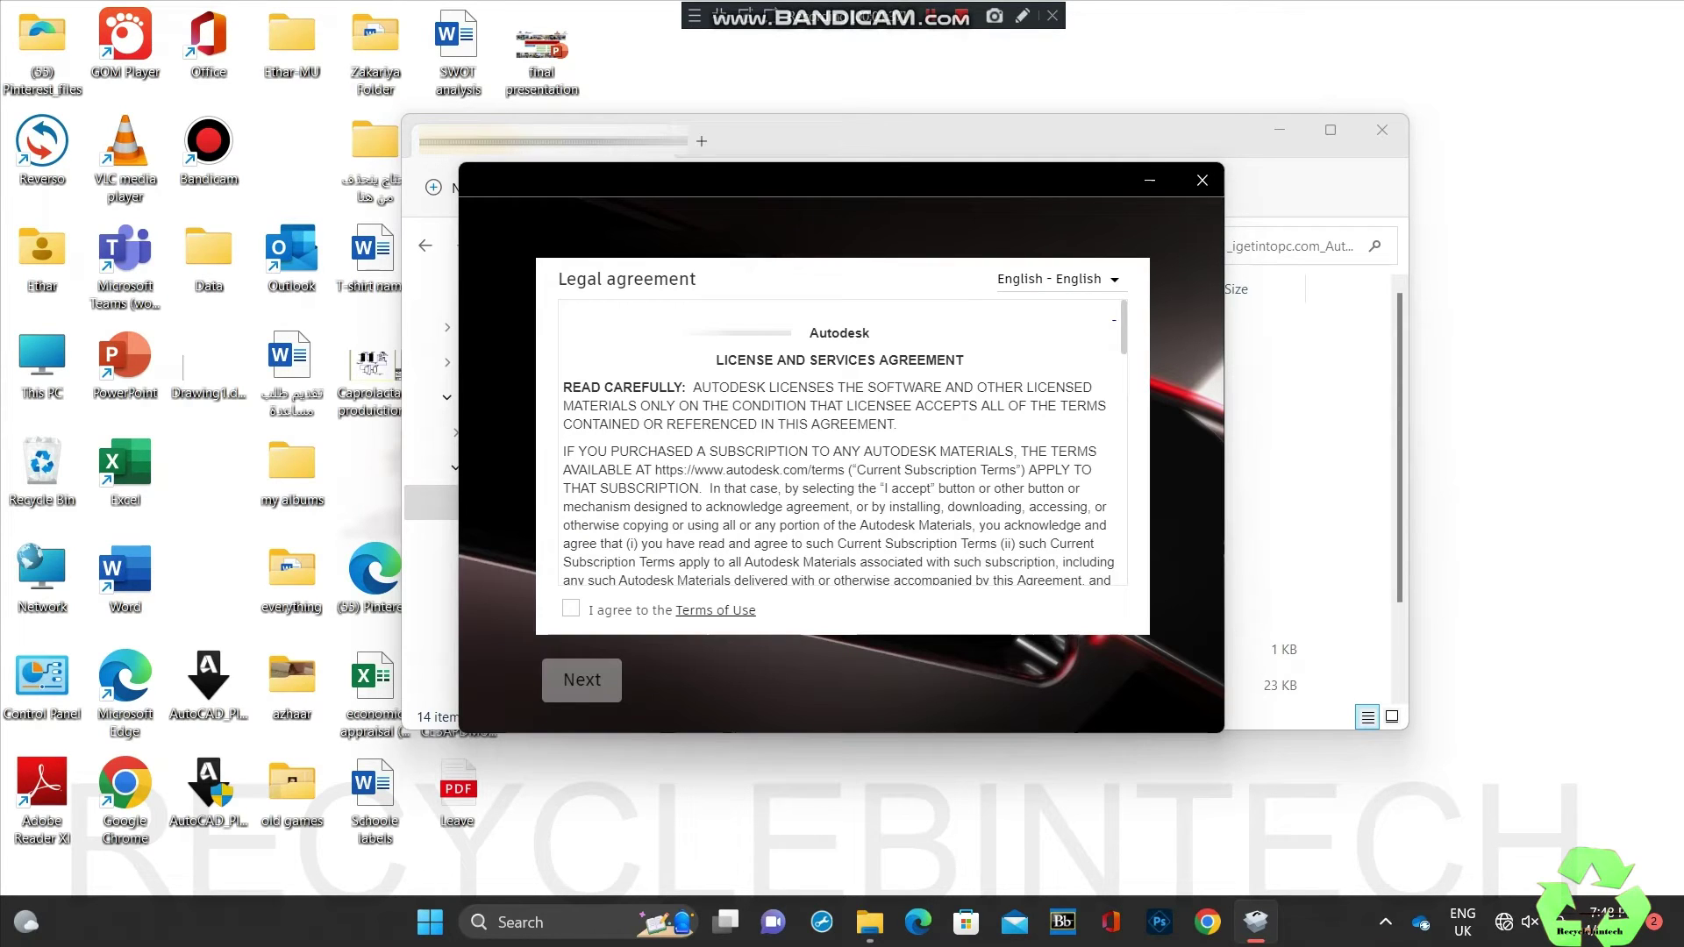
Step: Agree to the Terms of Use and install to the default locations
left_click(570, 608)
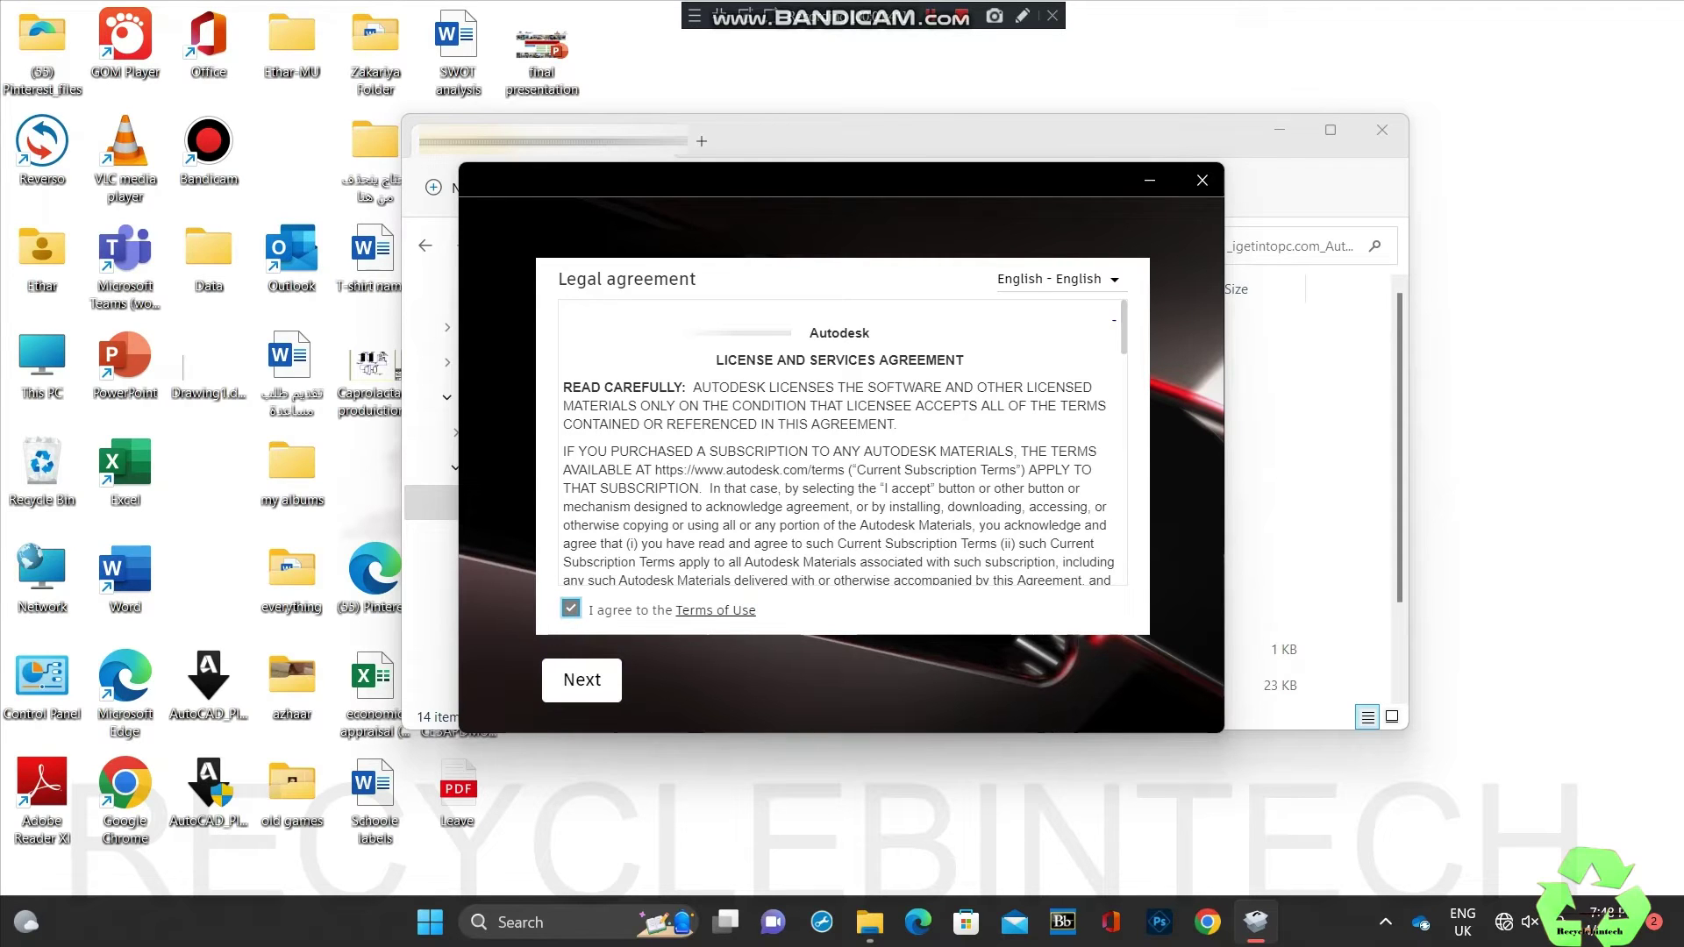
scroll(842, 443, "down", 3)
scroll(842, 443, "down", 20)
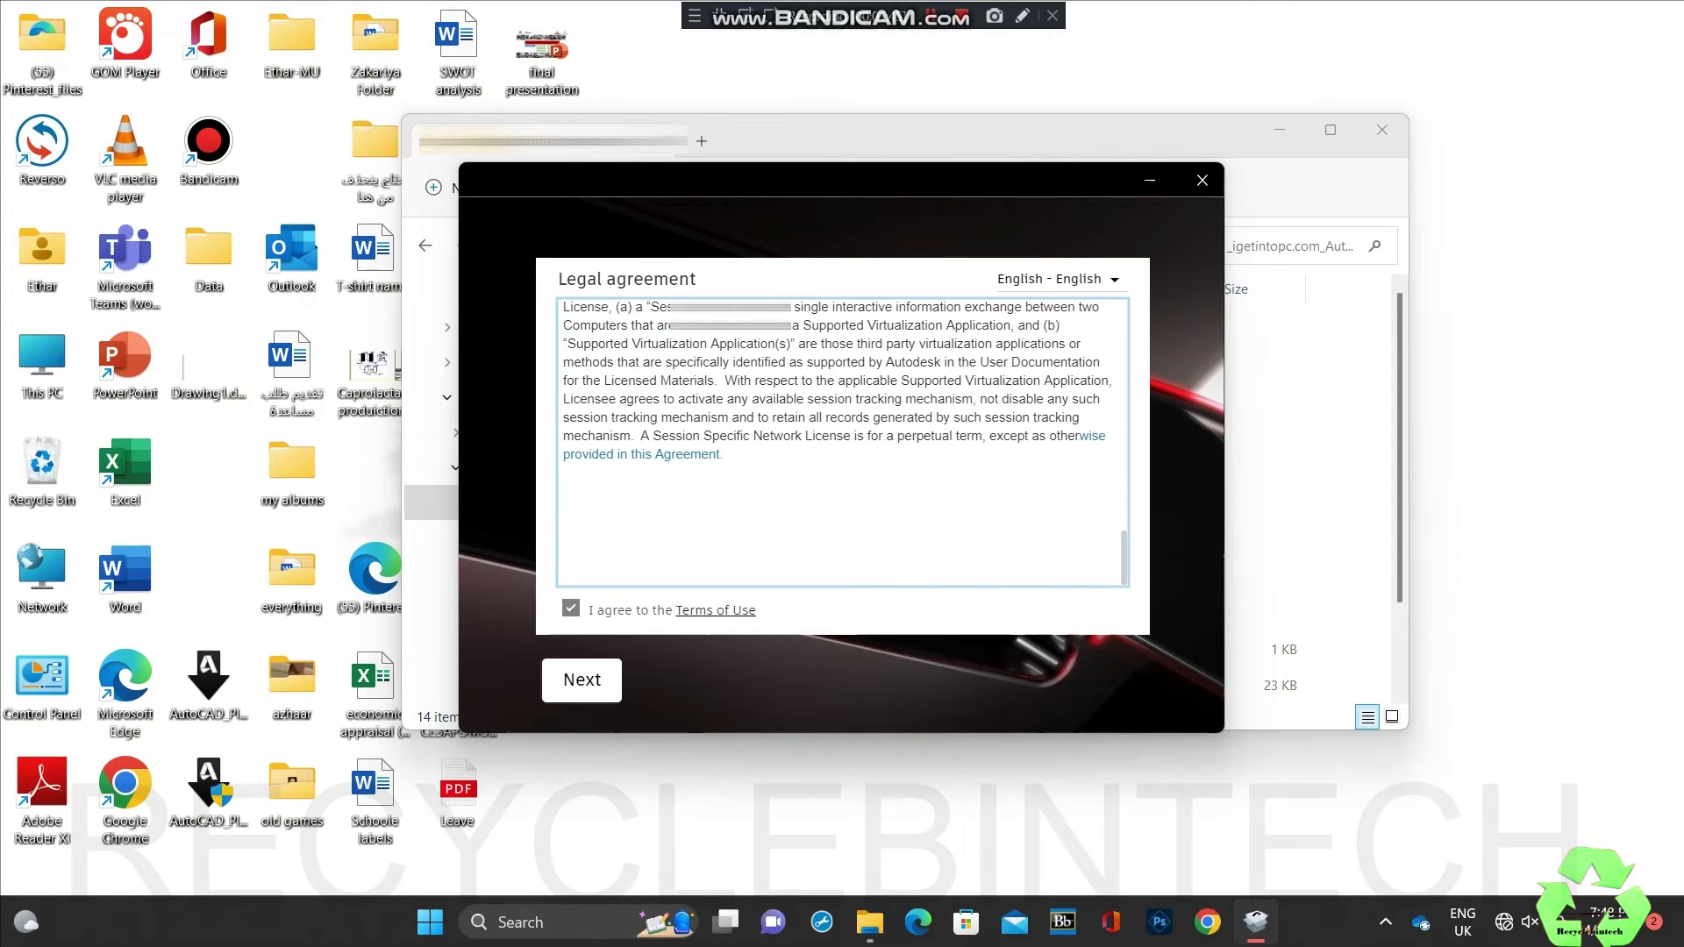
left_click(582, 680)
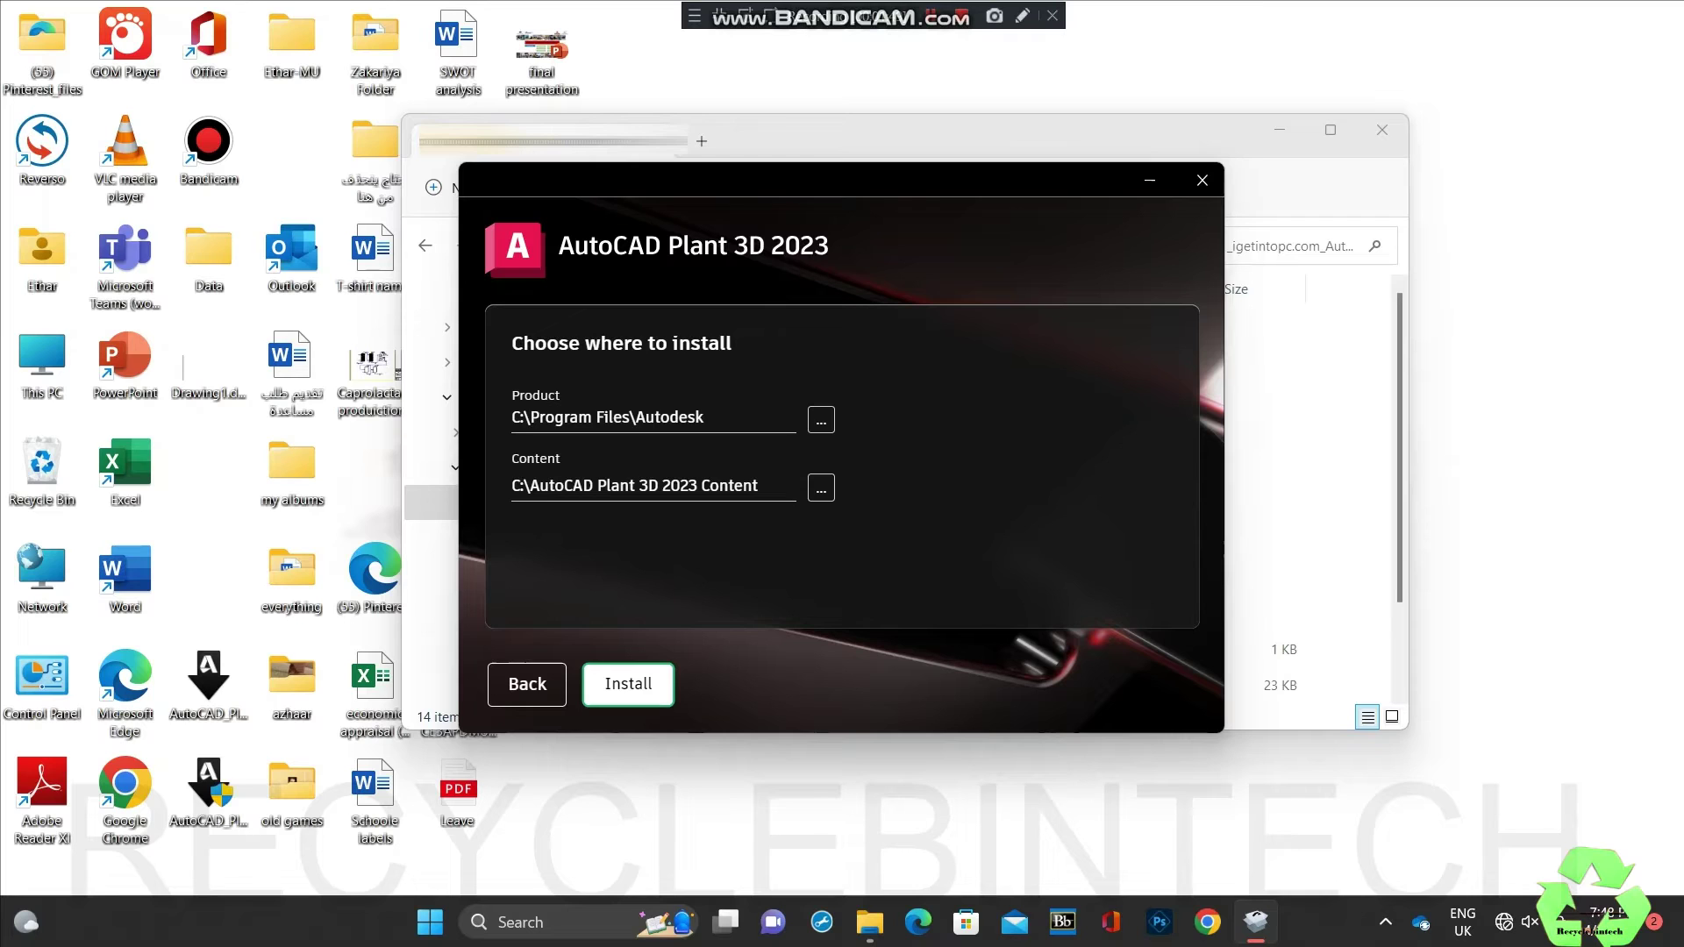
key("Return")
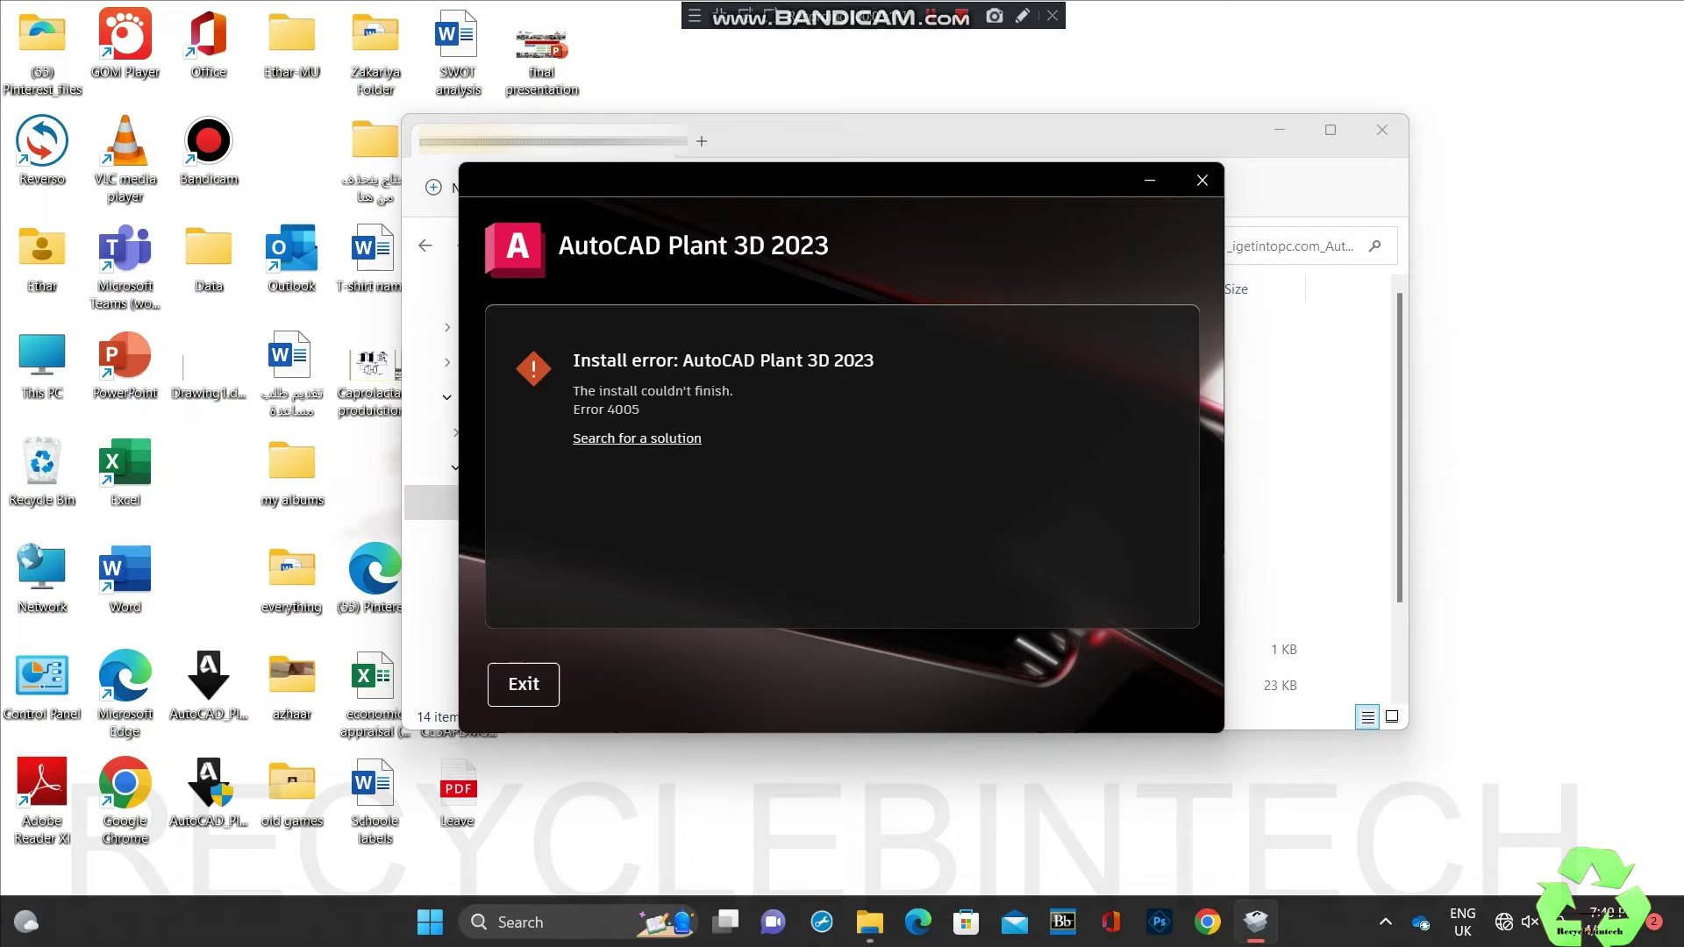
Step: Exit the installer from the Error 4005 page
left_click(524, 684)
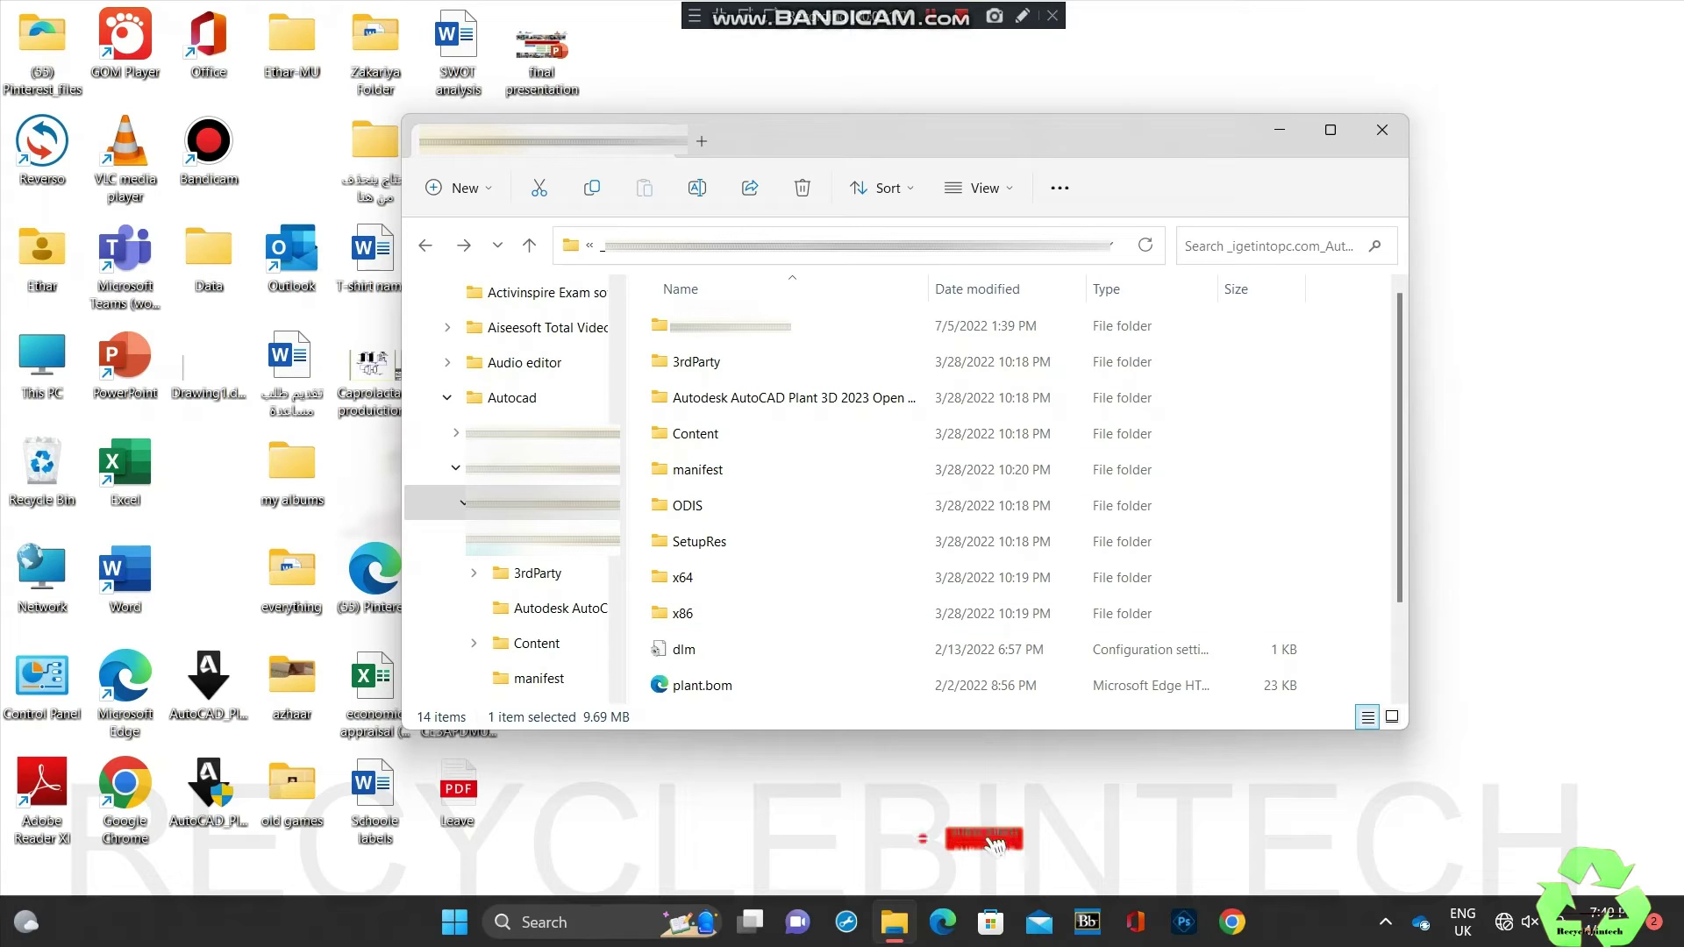
Step: Replace the old appdata entry in Run with 'temp' to open C:\Windows\Temp
key("super+r")
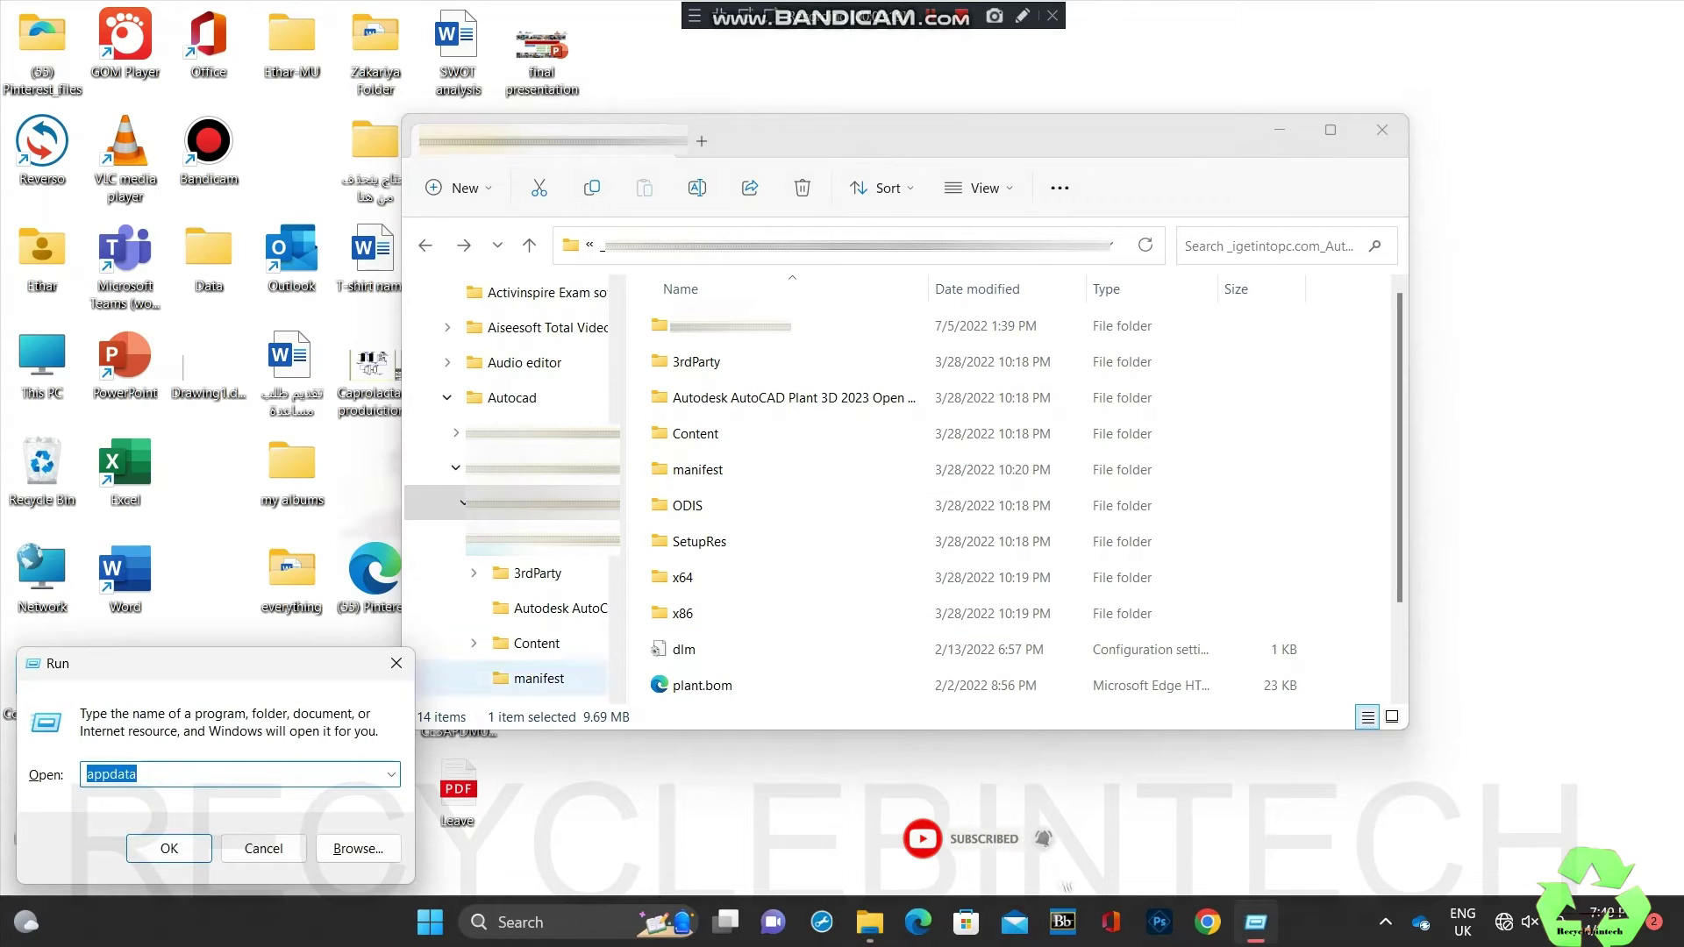
key("End")
key("BackSpace")
key("BackSpace")
key("BackSpace")
key("BackSpace")
key("BackSpace")
key("BackSpace")
key("BackSpace")
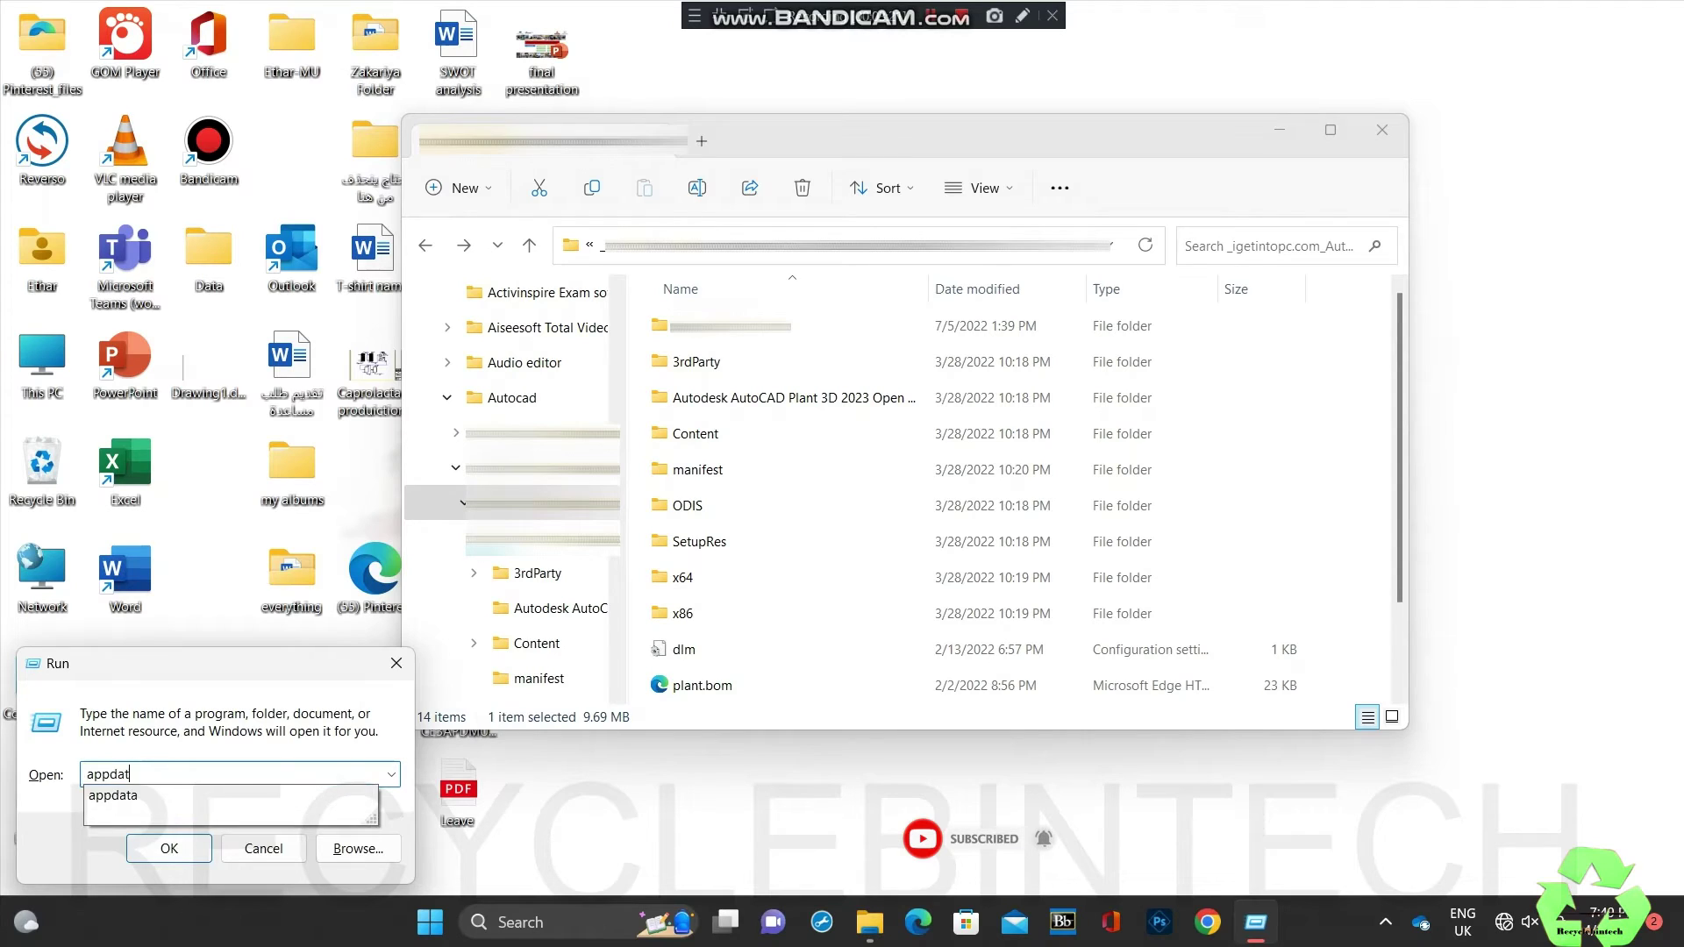
type("t")
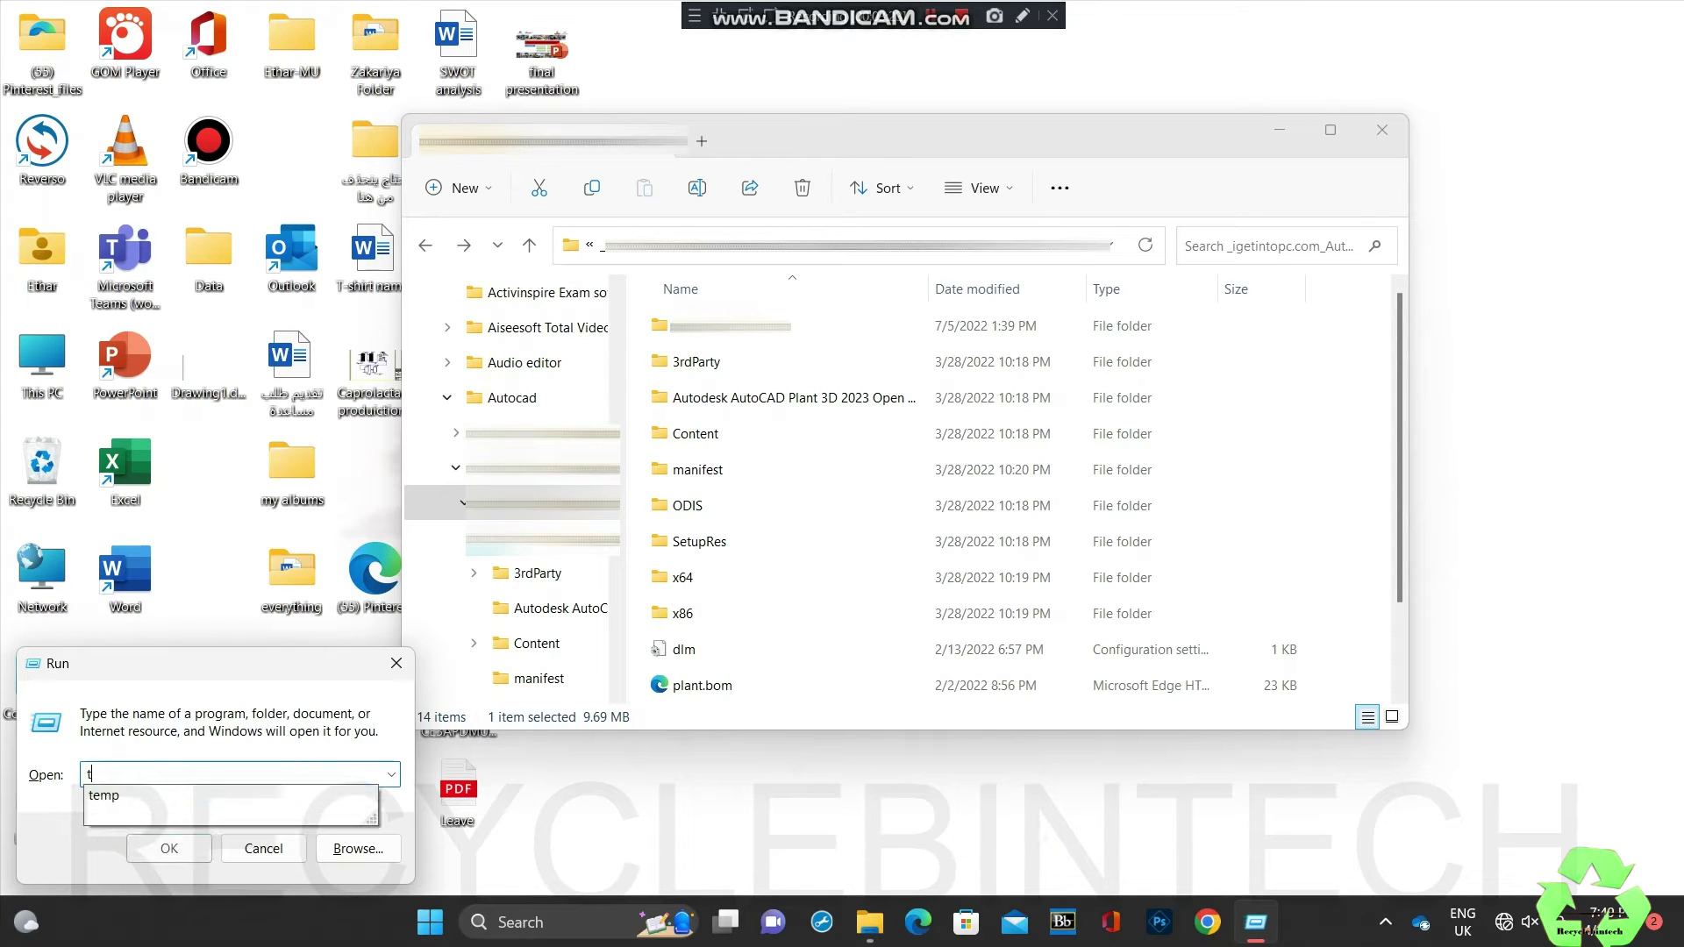
key("Down")
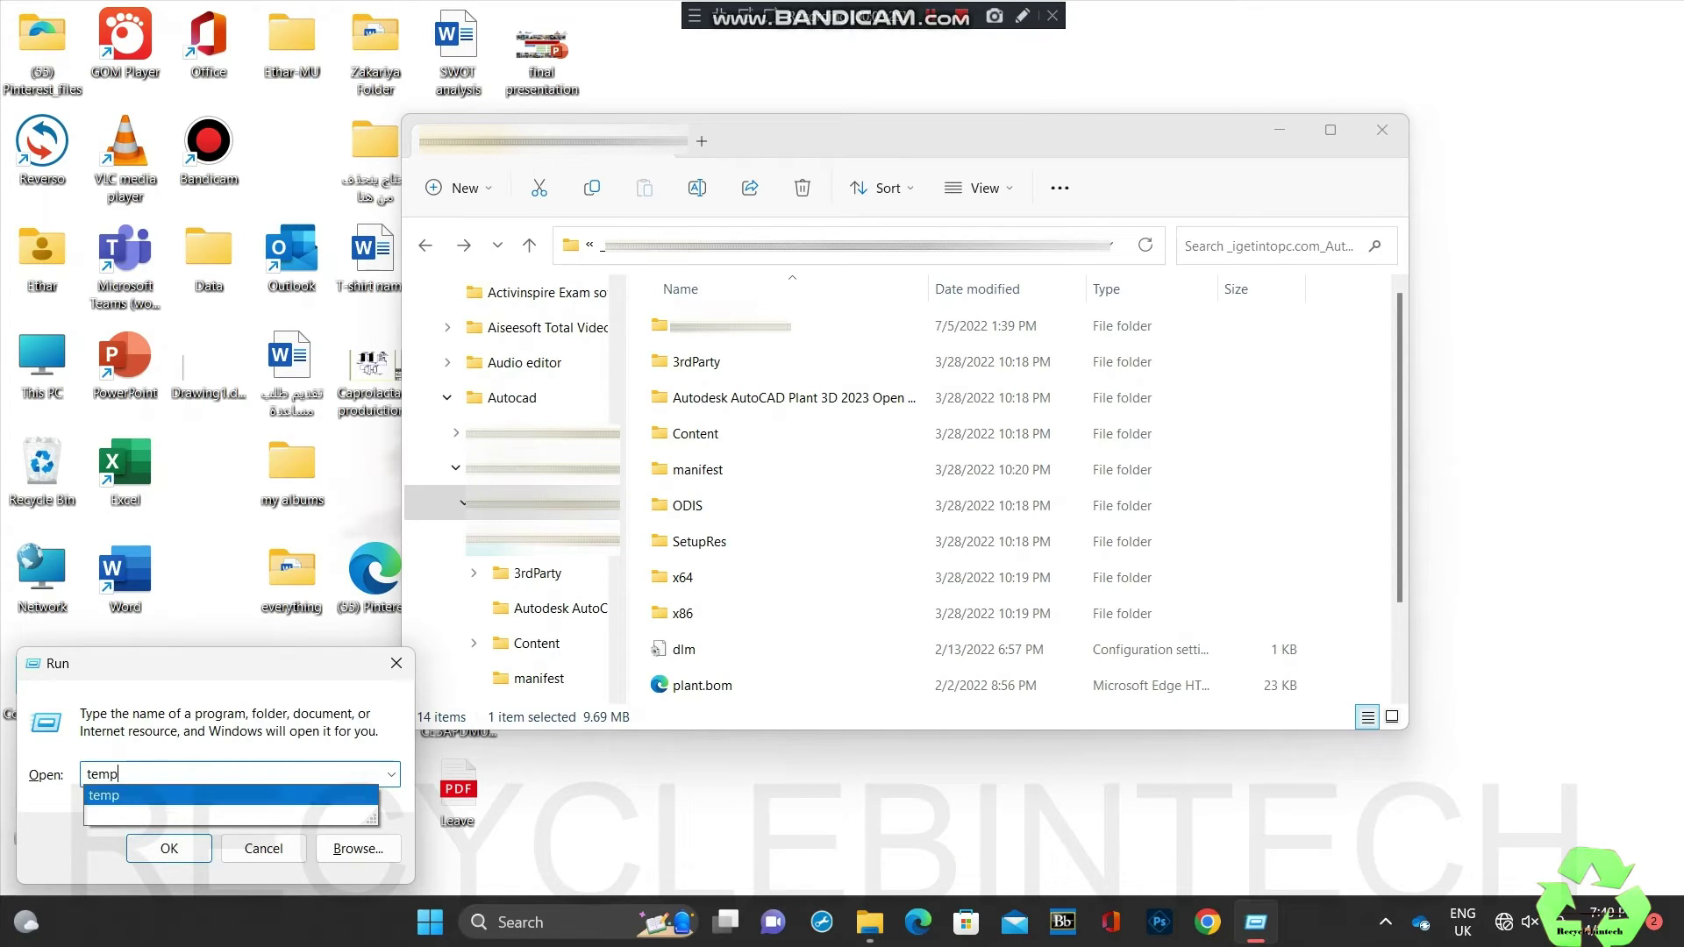
key("Return")
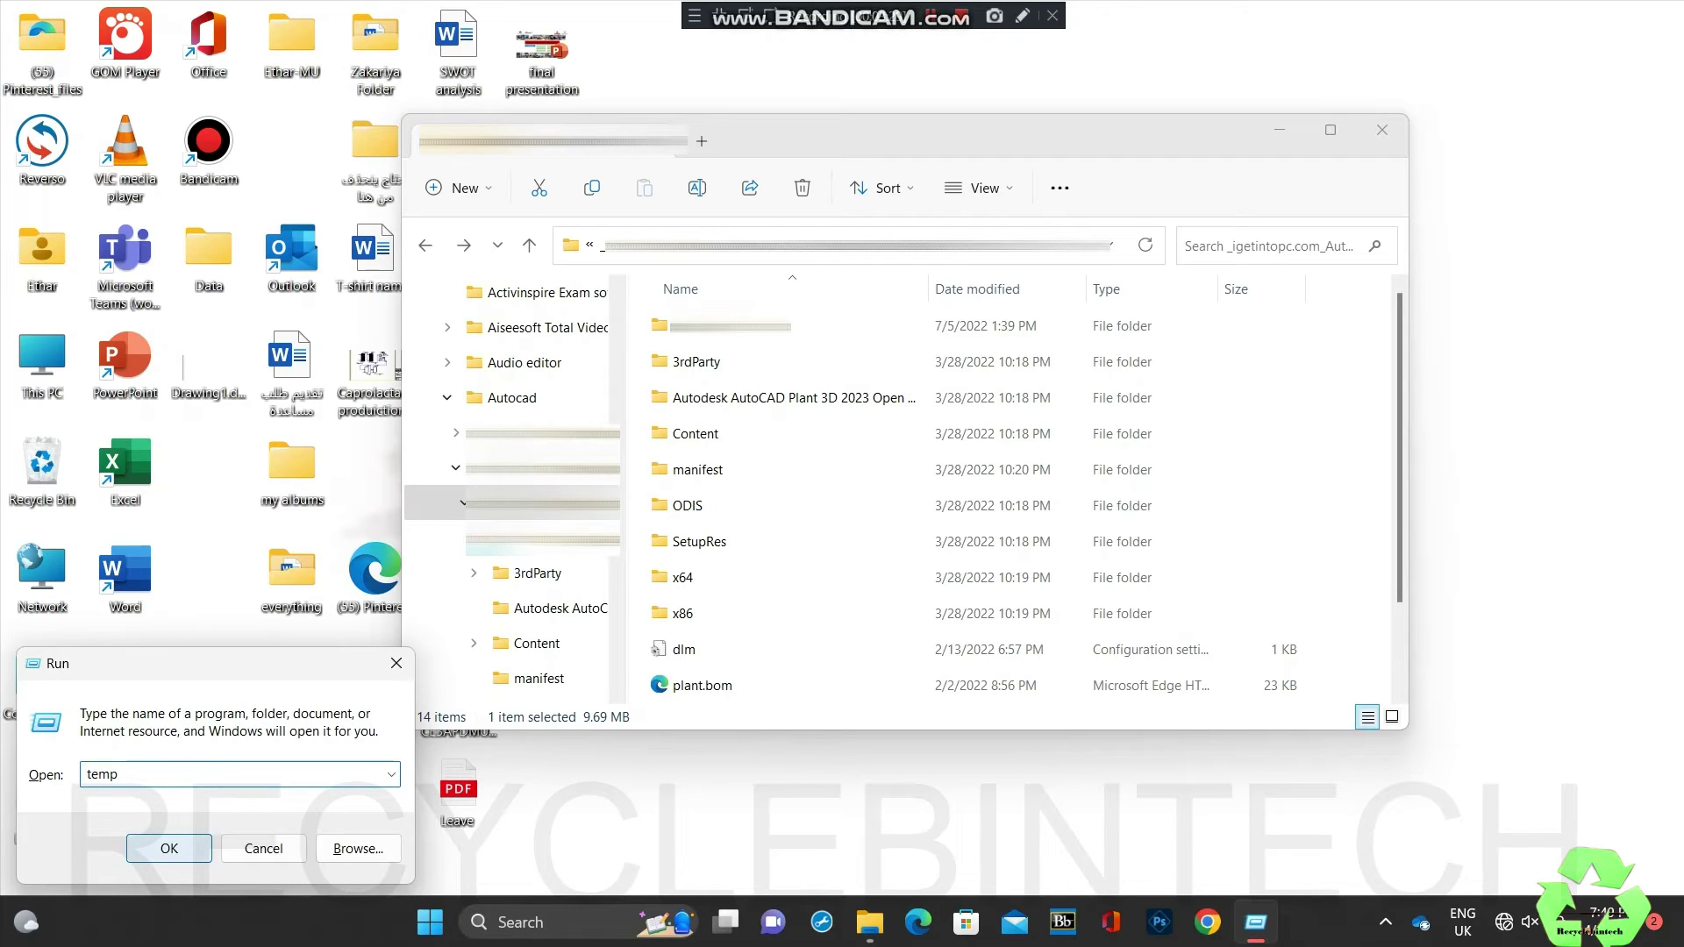
key("Return")
key("Return")
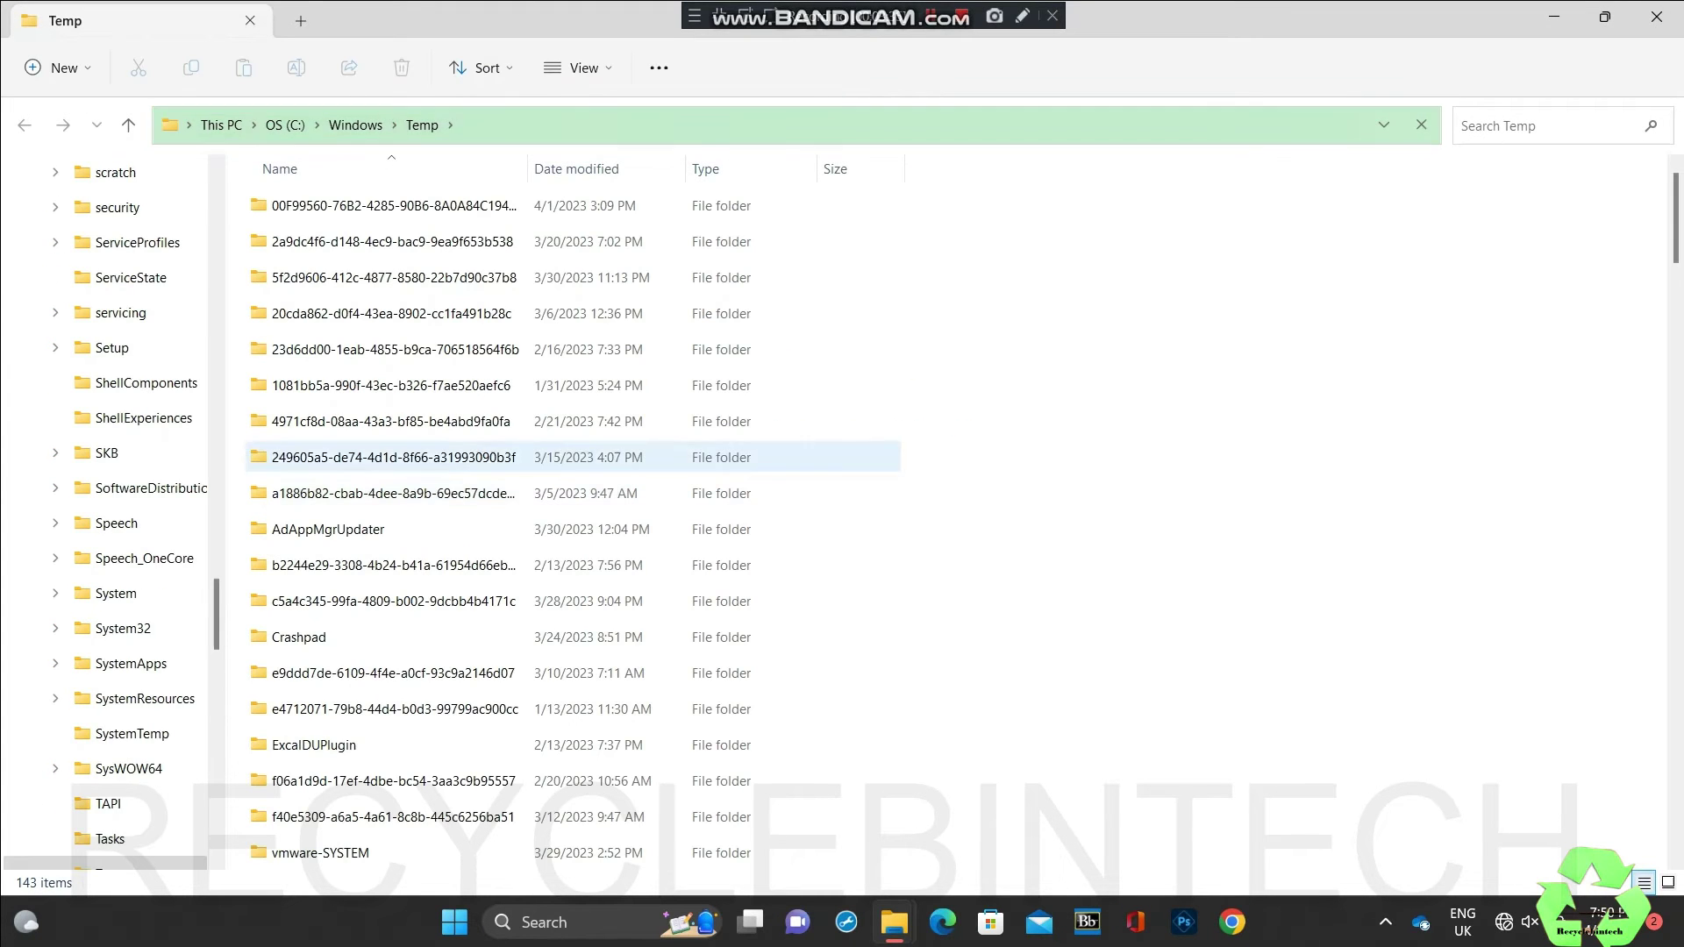
Step: Permanently delete all 143 items in Windows Temp with admin permission, skipping in-use files
left_click(391, 385)
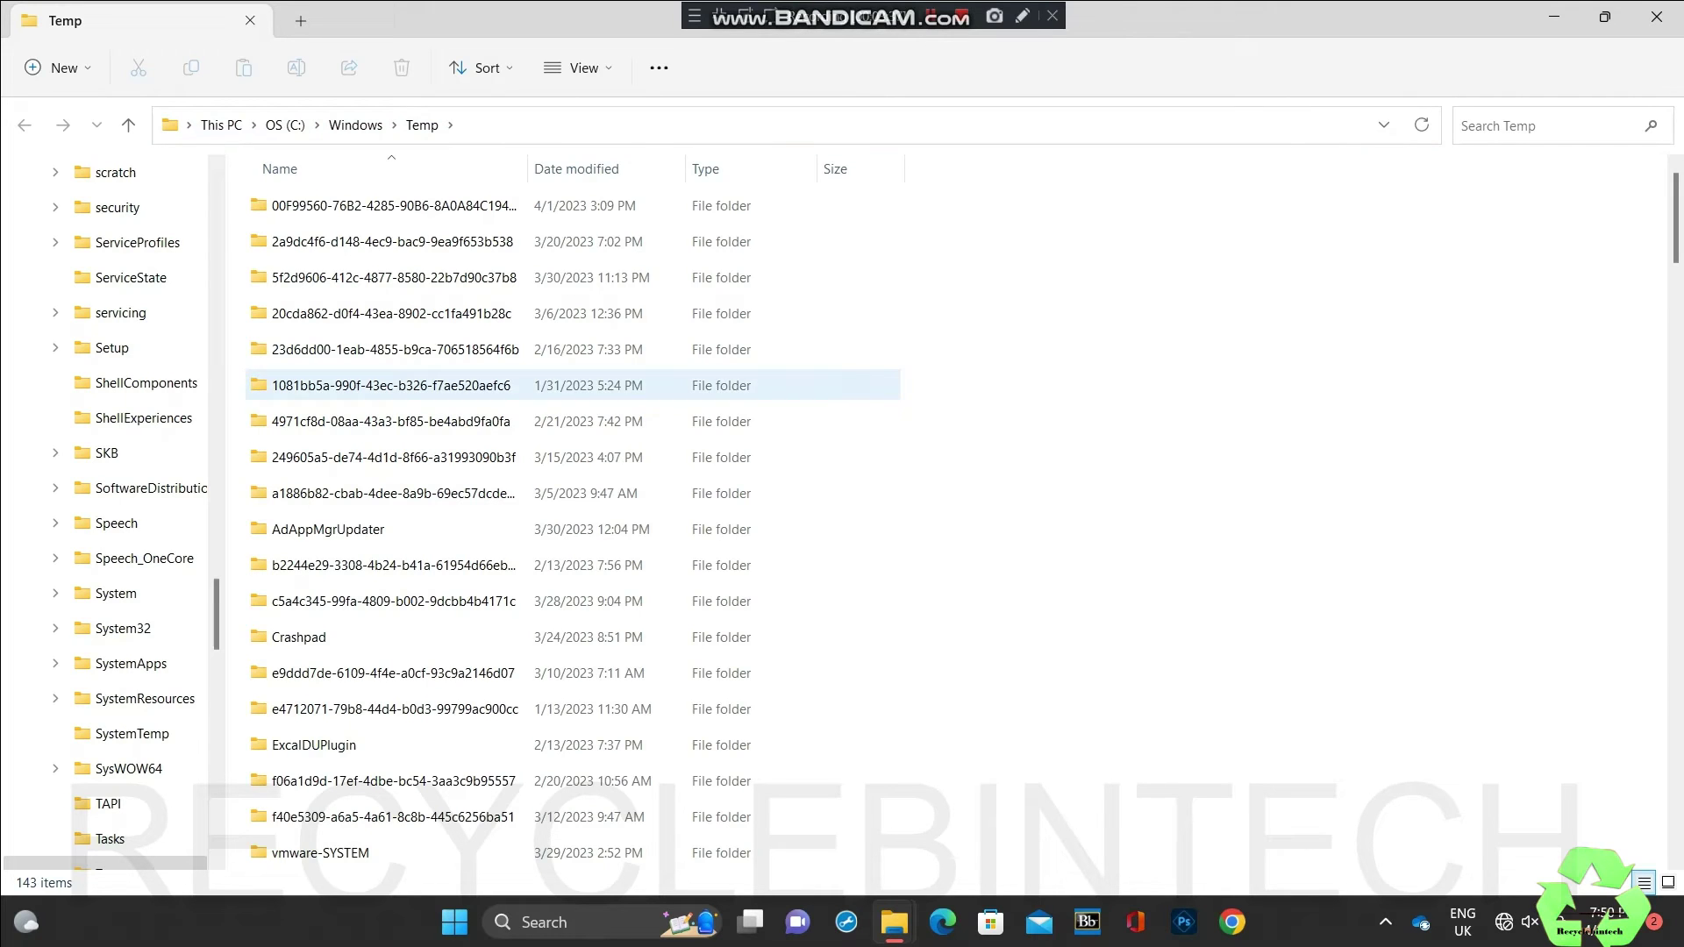
key("ctrl+a")
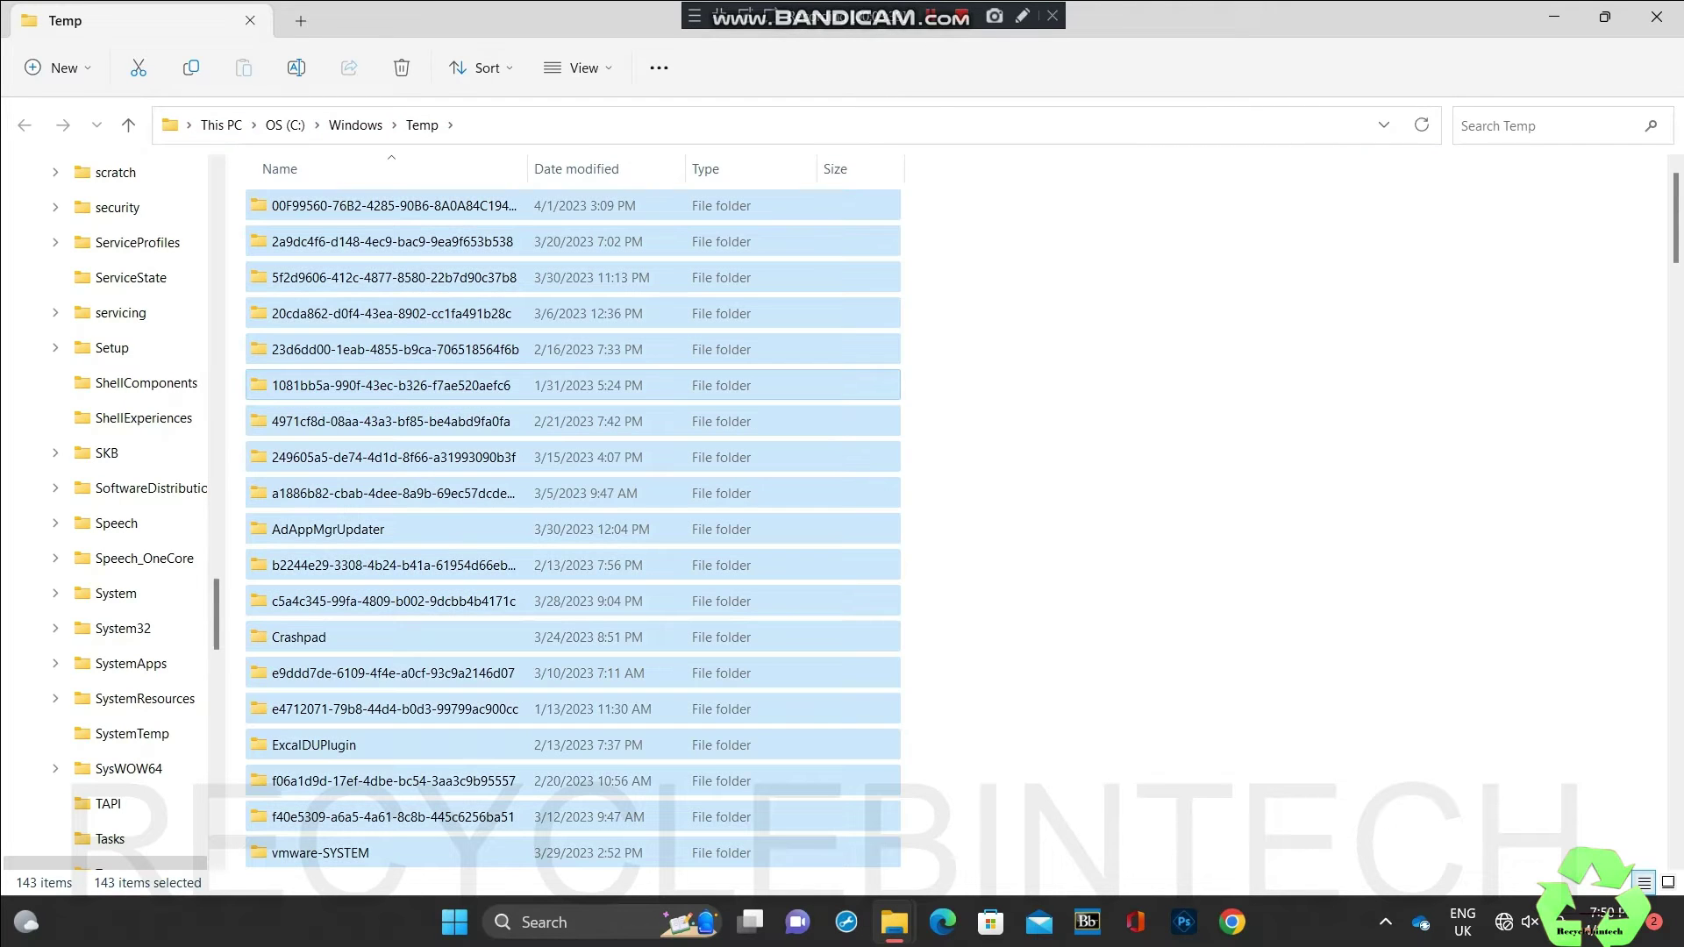
key("shift+Delete")
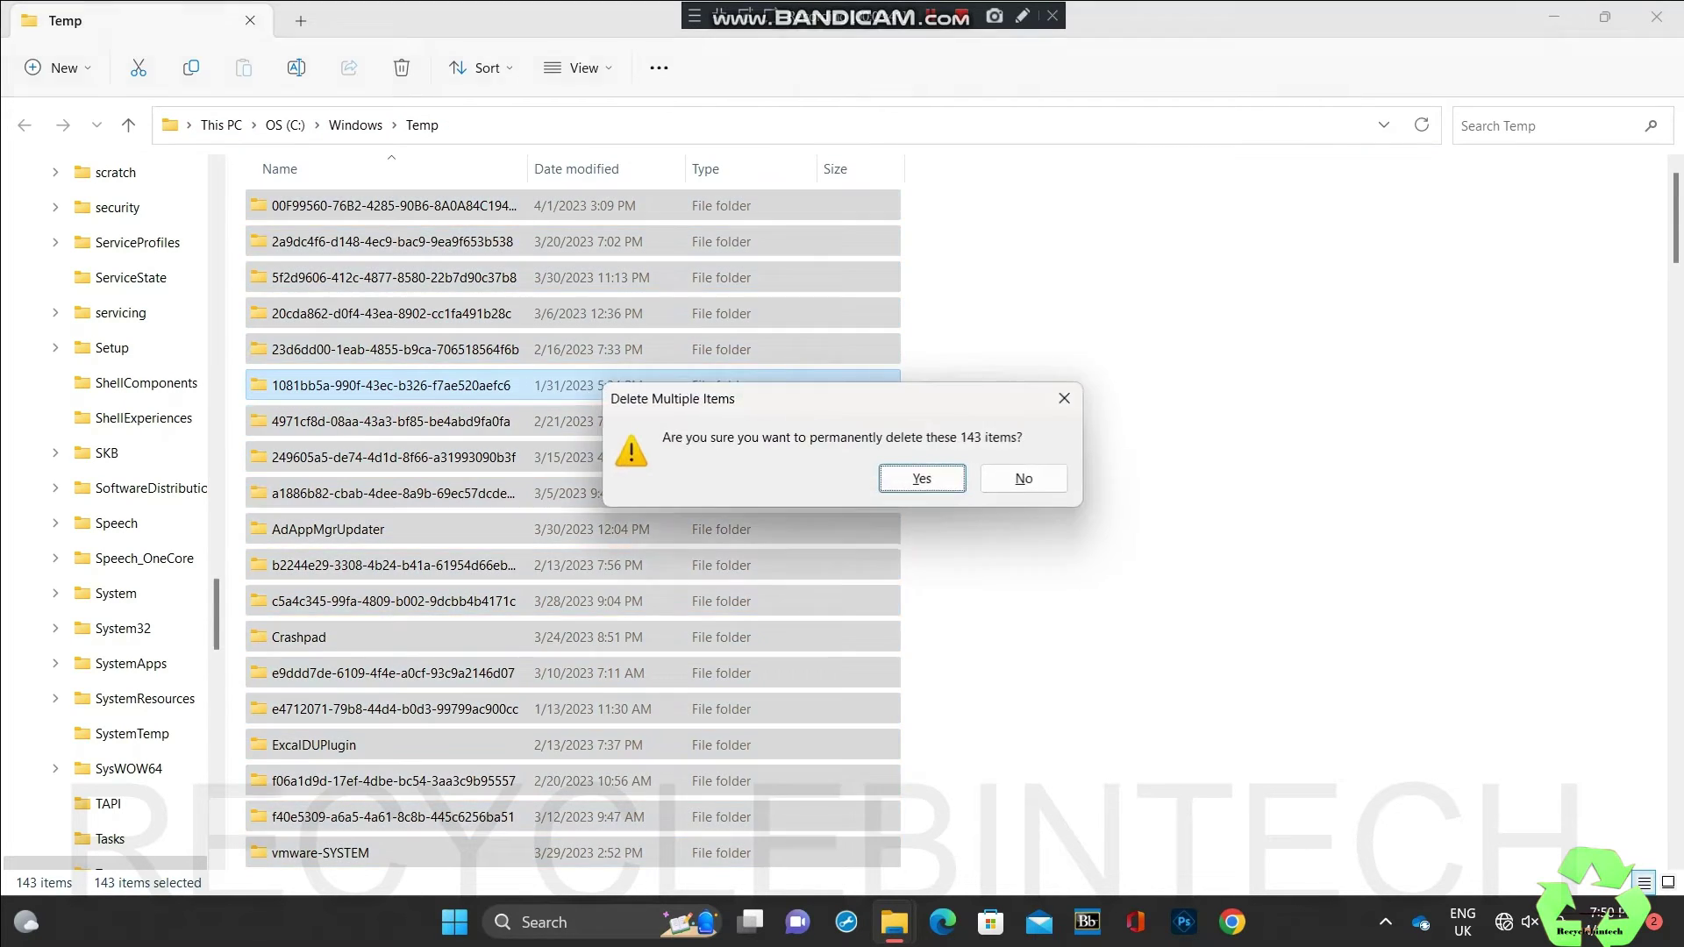
key("Return")
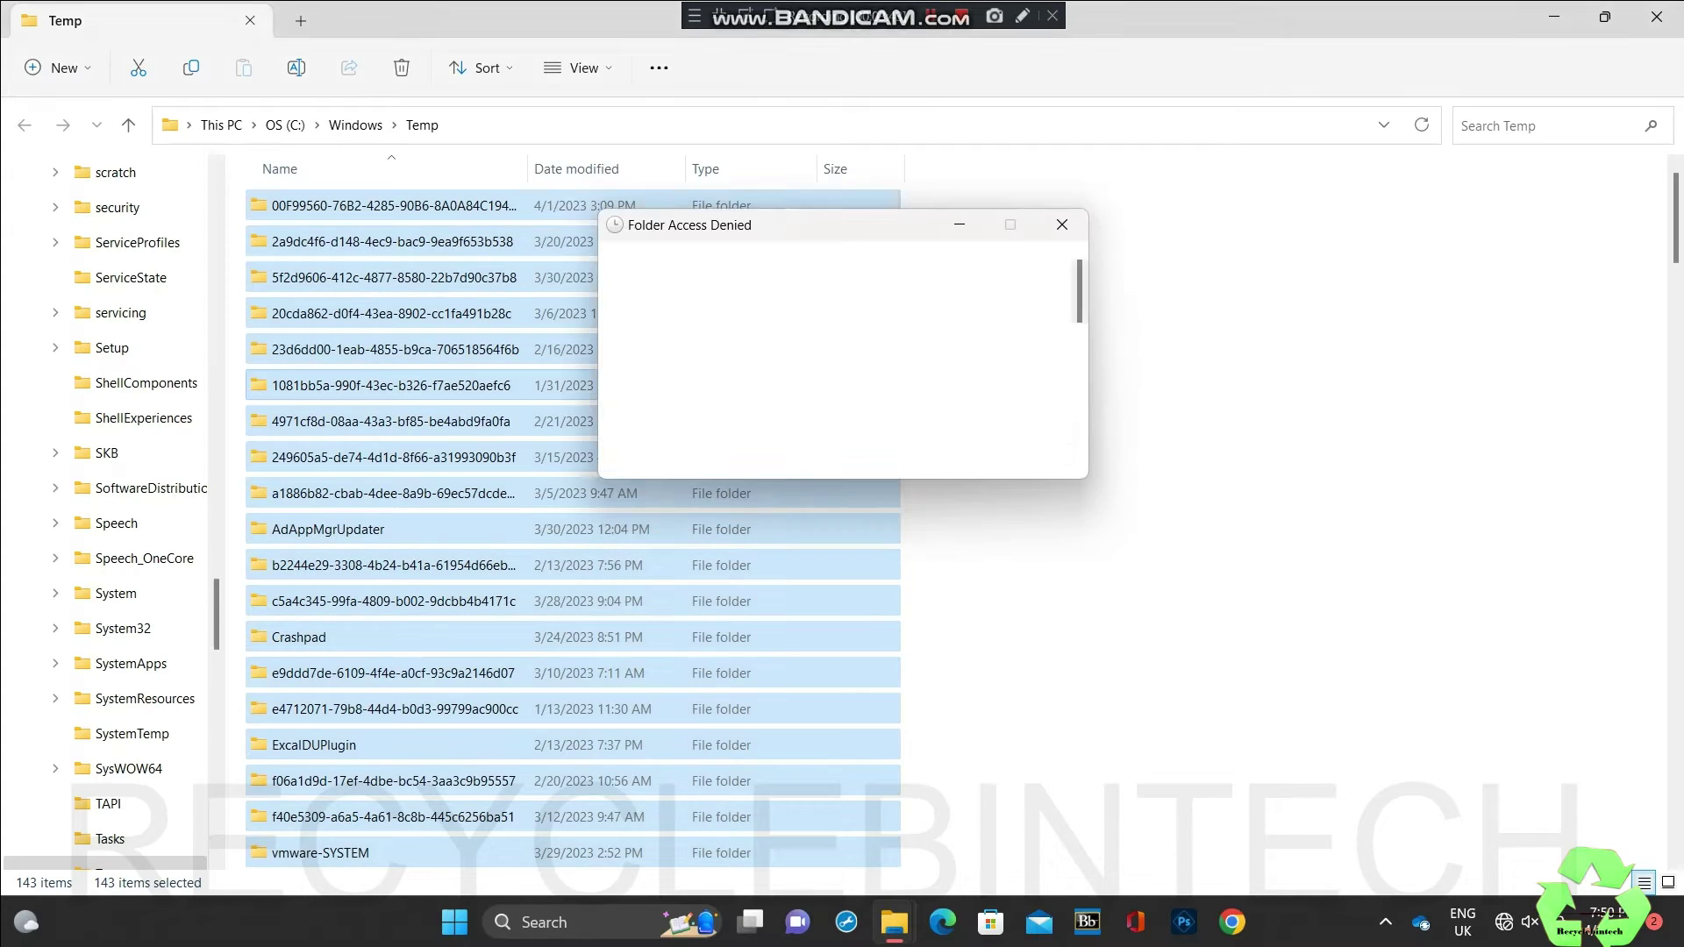
key("space")
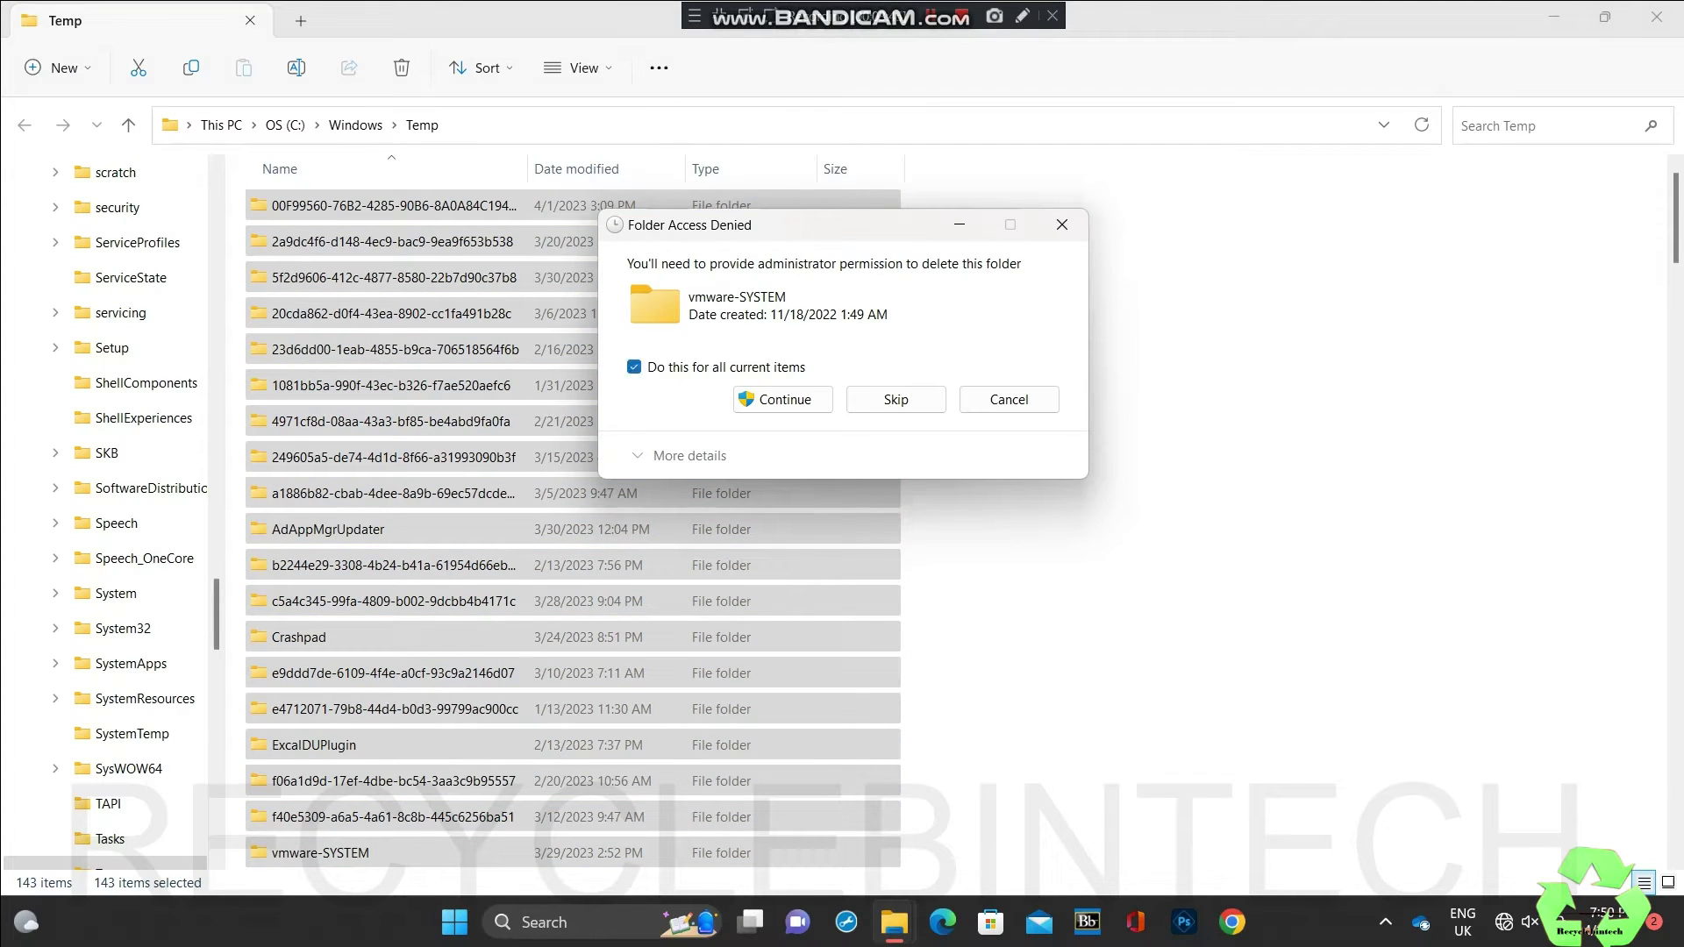
key("Tab")
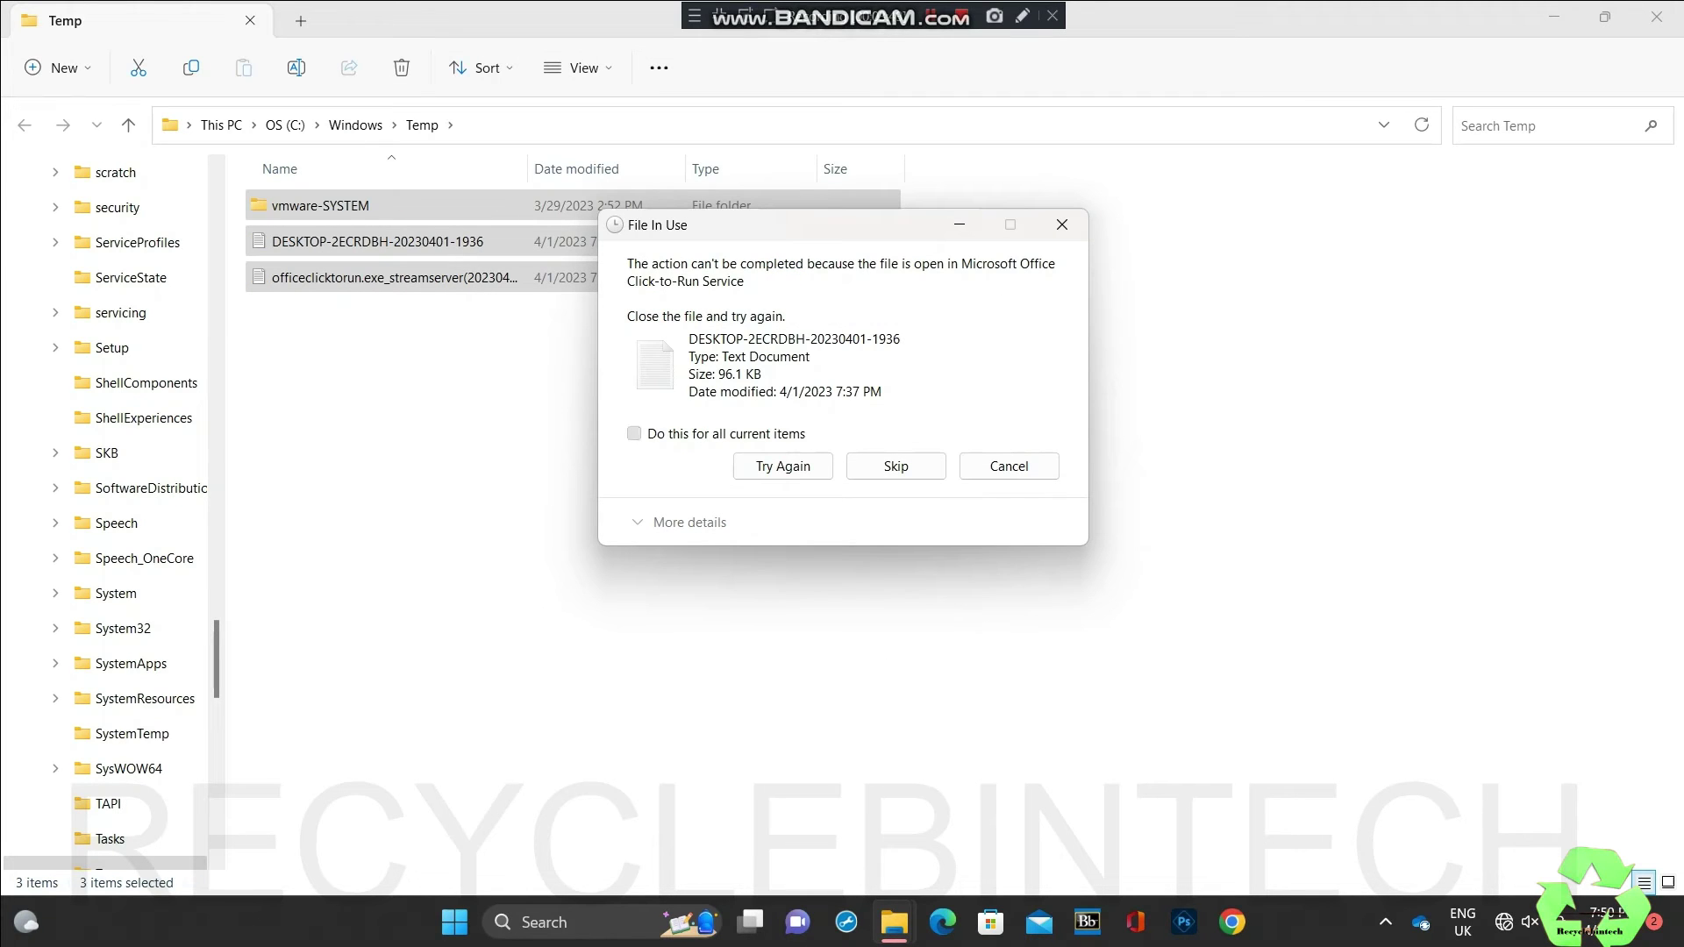
left_click(634, 433)
key("Return")
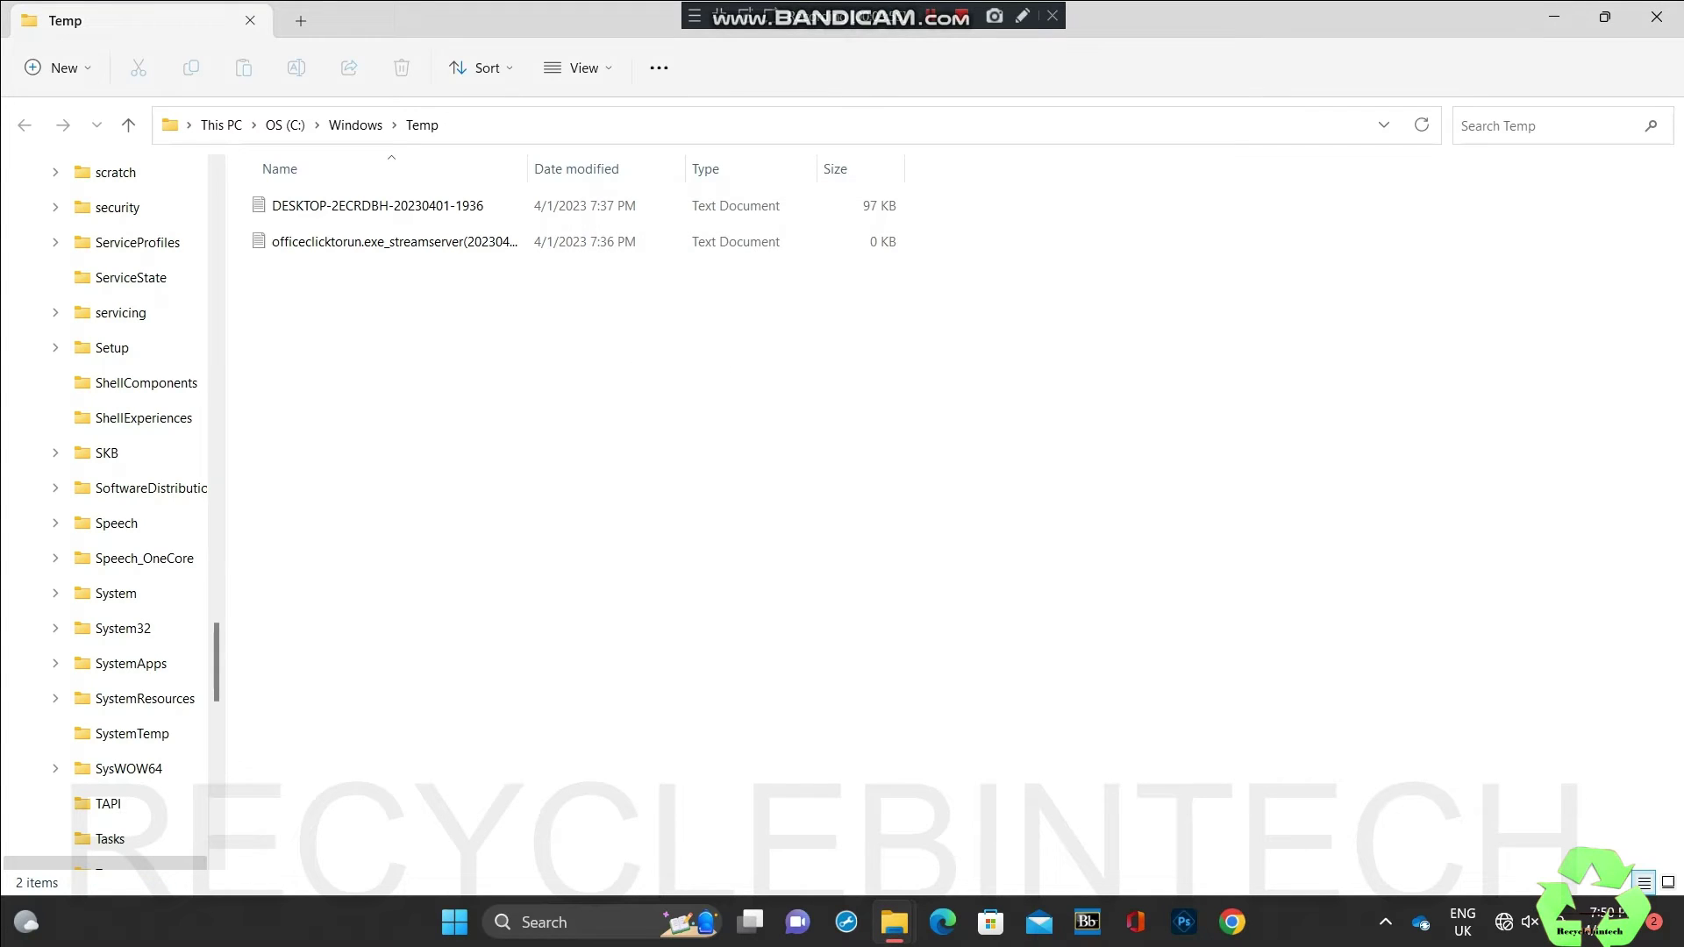
Step: Retry deleting the two remaining text files, skip them as in use, and close Temp
left_click_drag(380, 336, 364, 188)
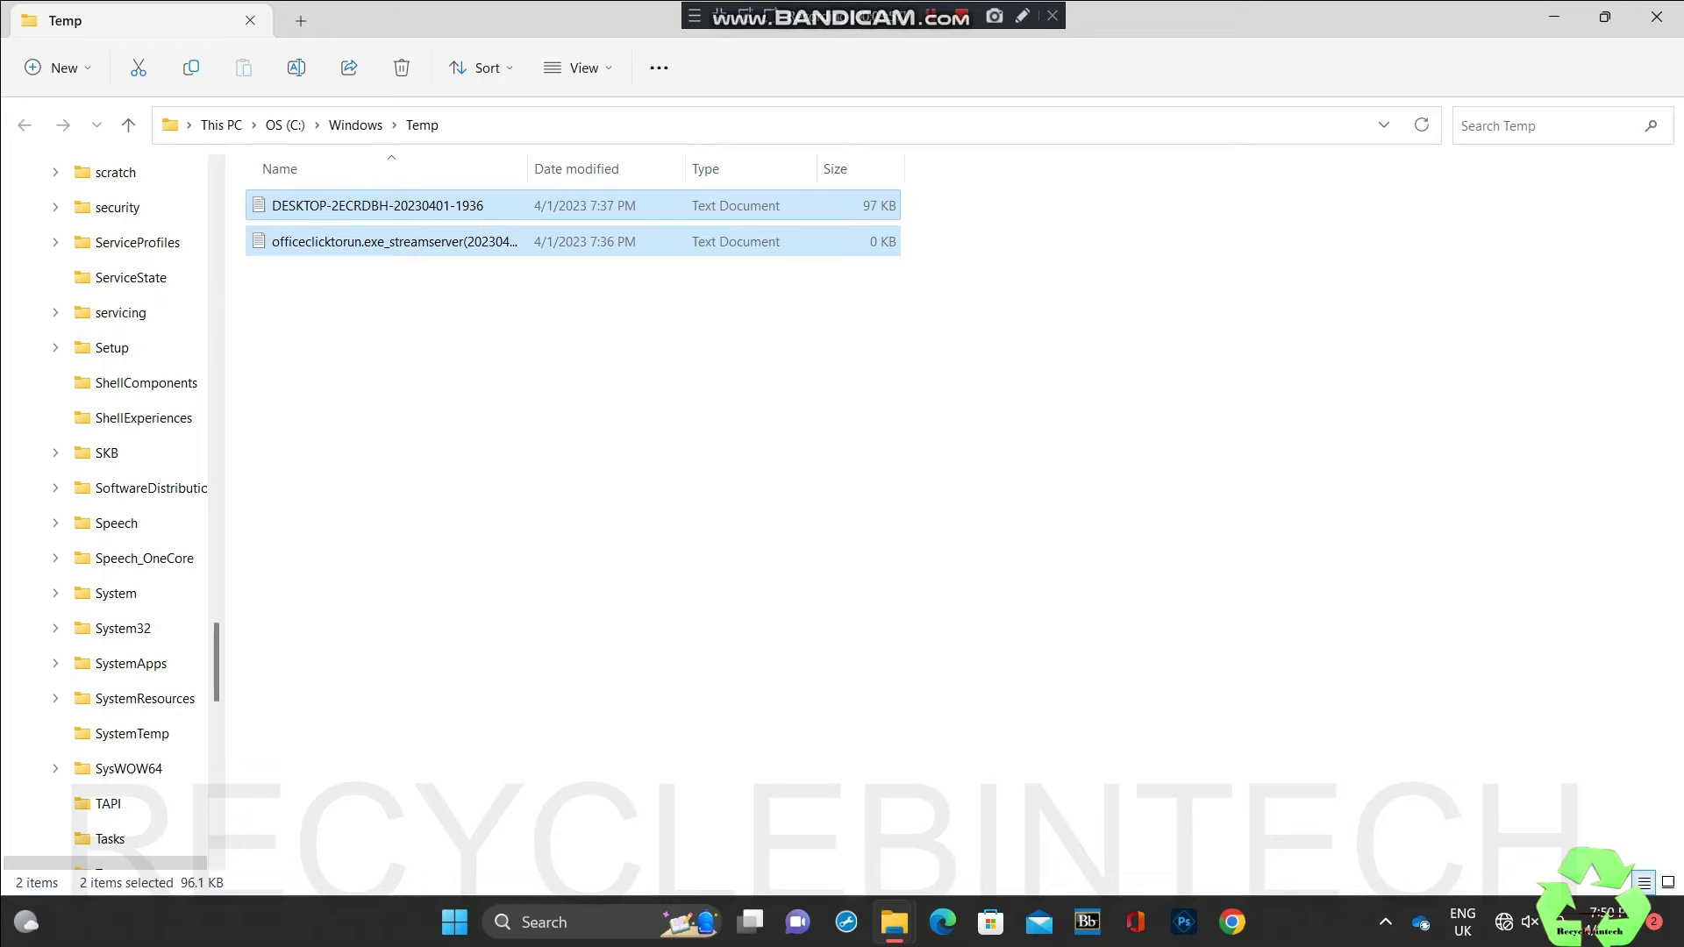
right_click(389, 211)
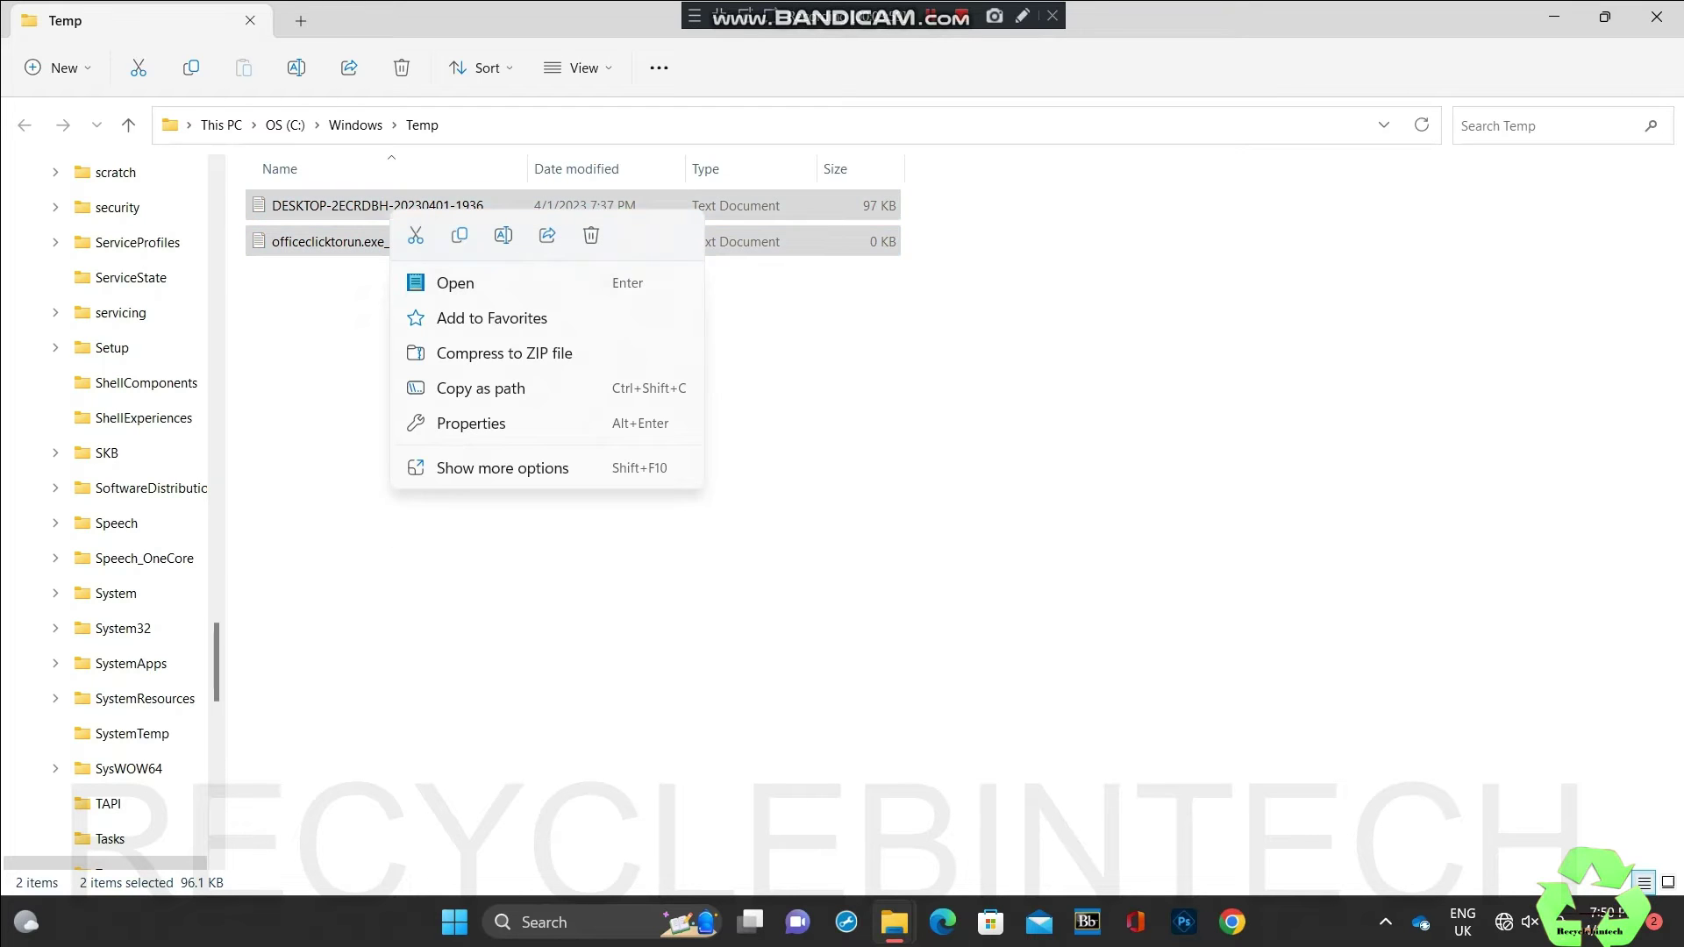
left_click(591, 235)
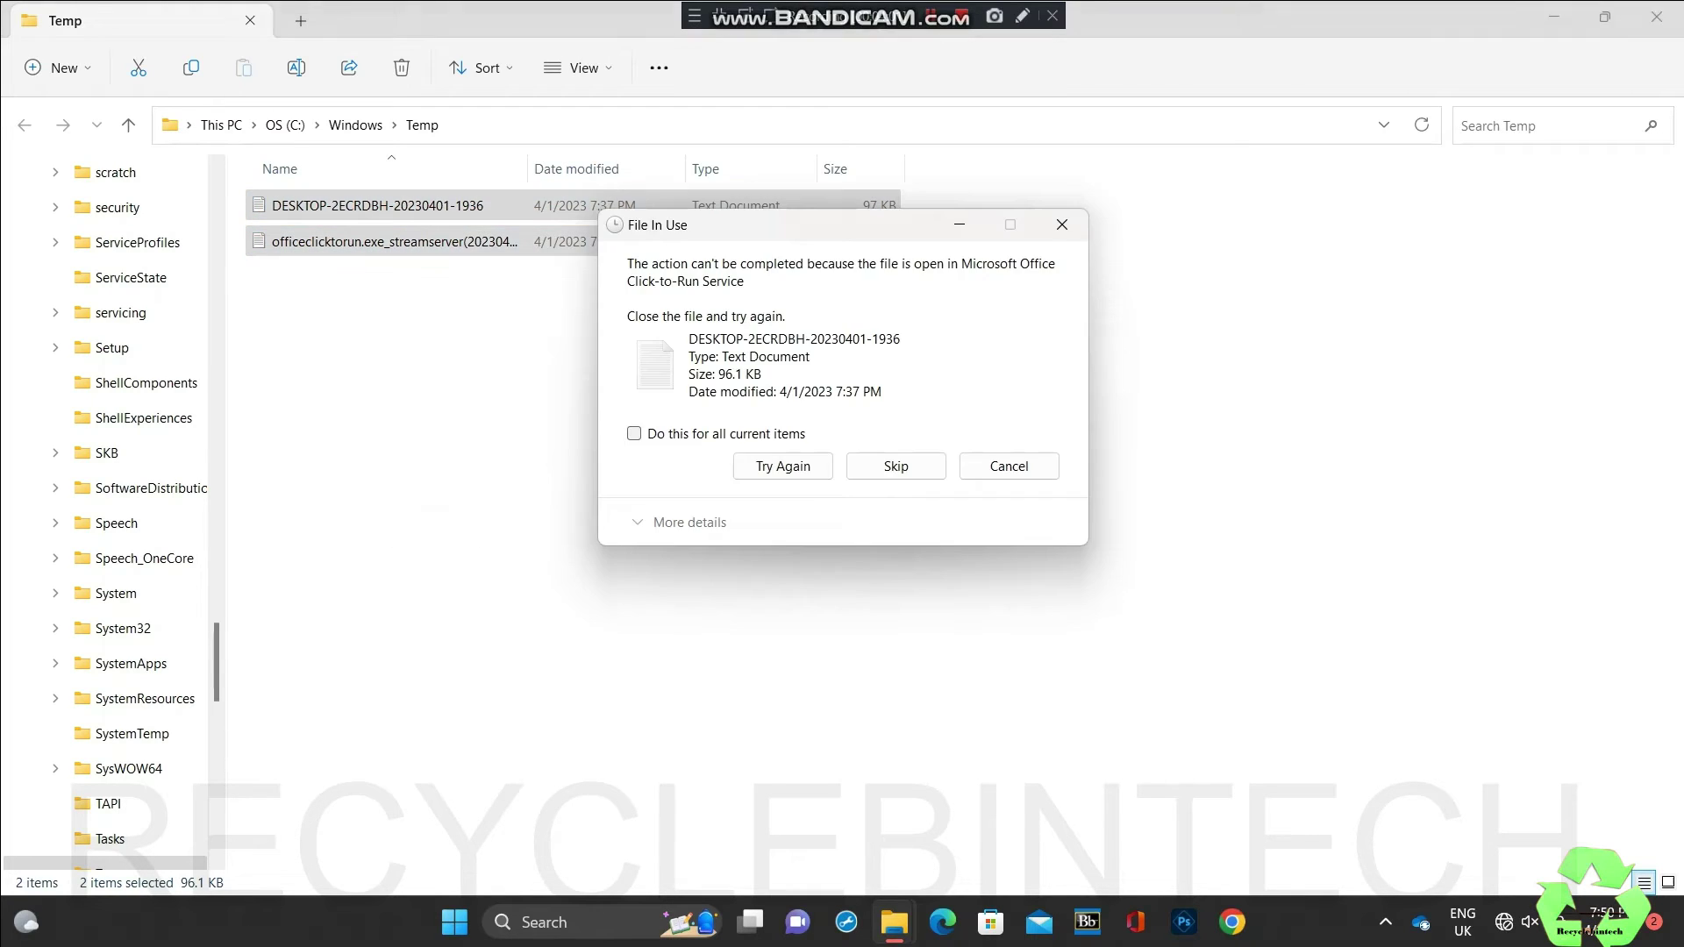
left_click(634, 433)
left_click(895, 466)
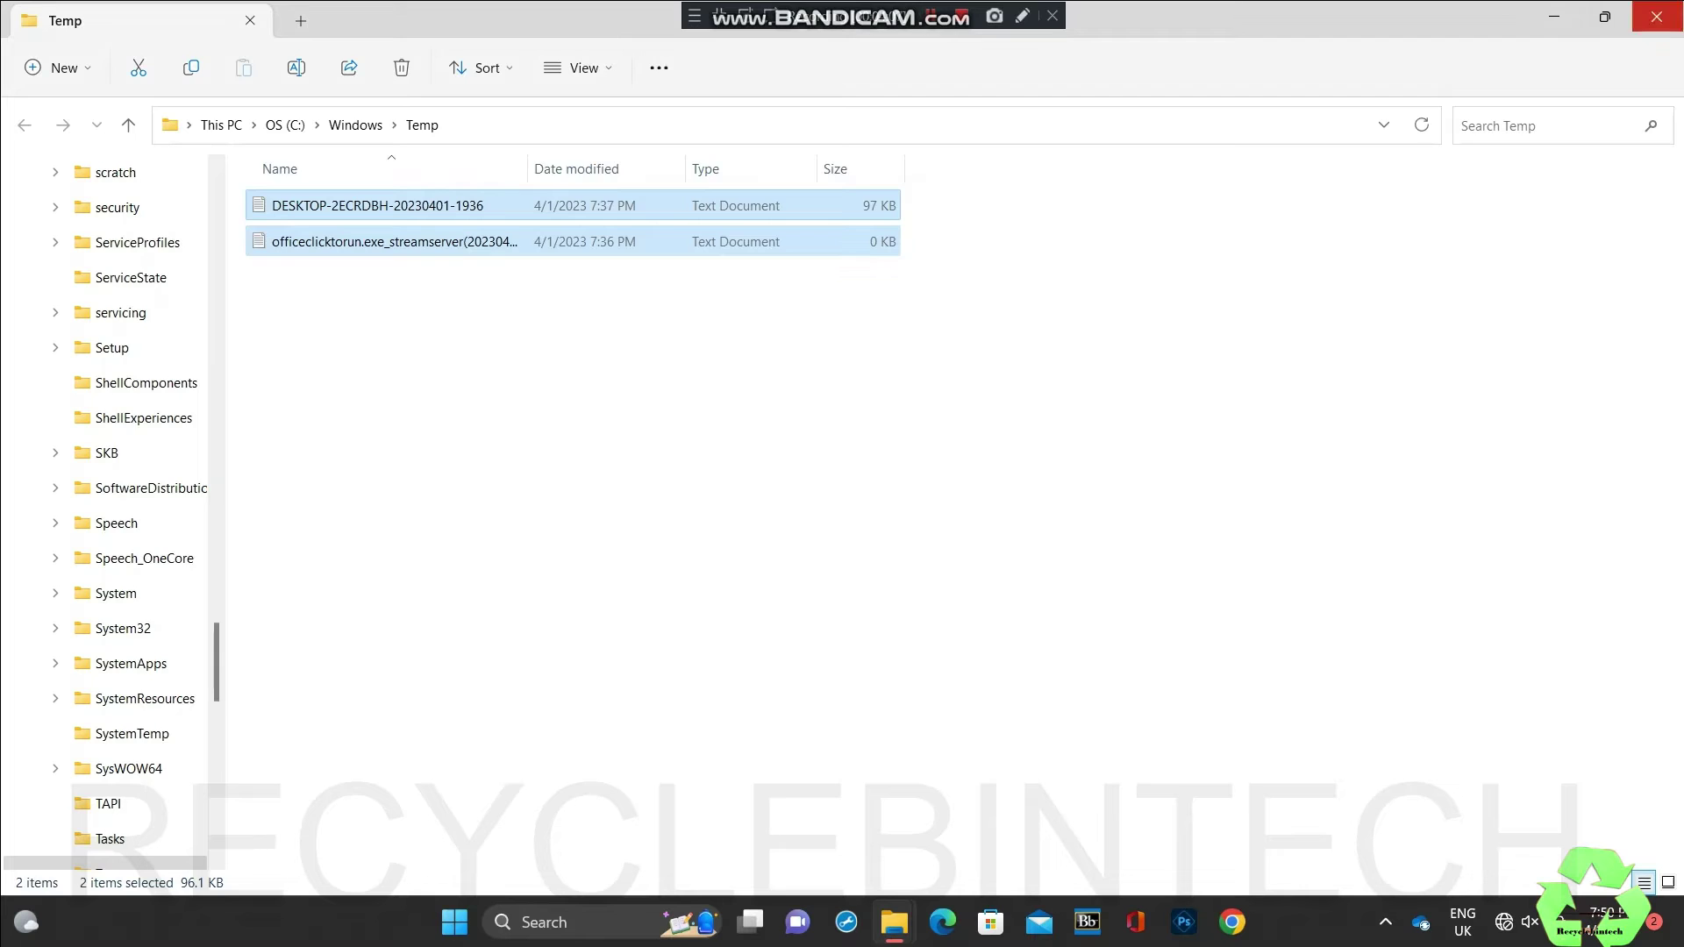
left_click(1656, 16)
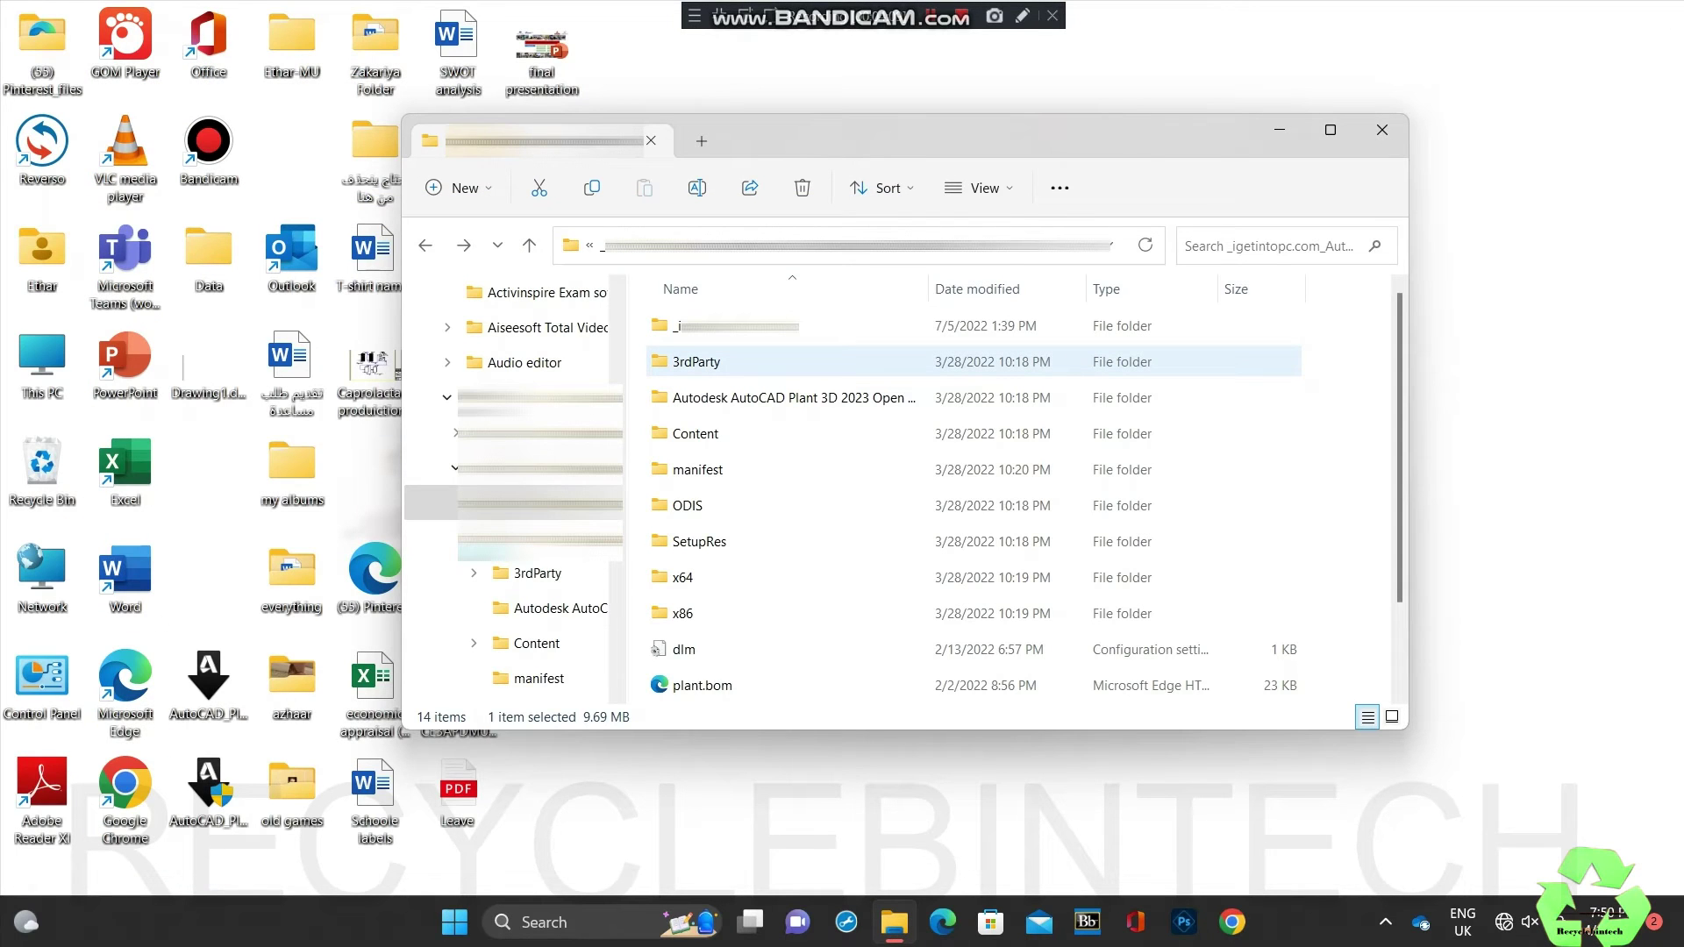
Step: Run %temp% to open the user's AppData\Local\Temp folder
key("super+r")
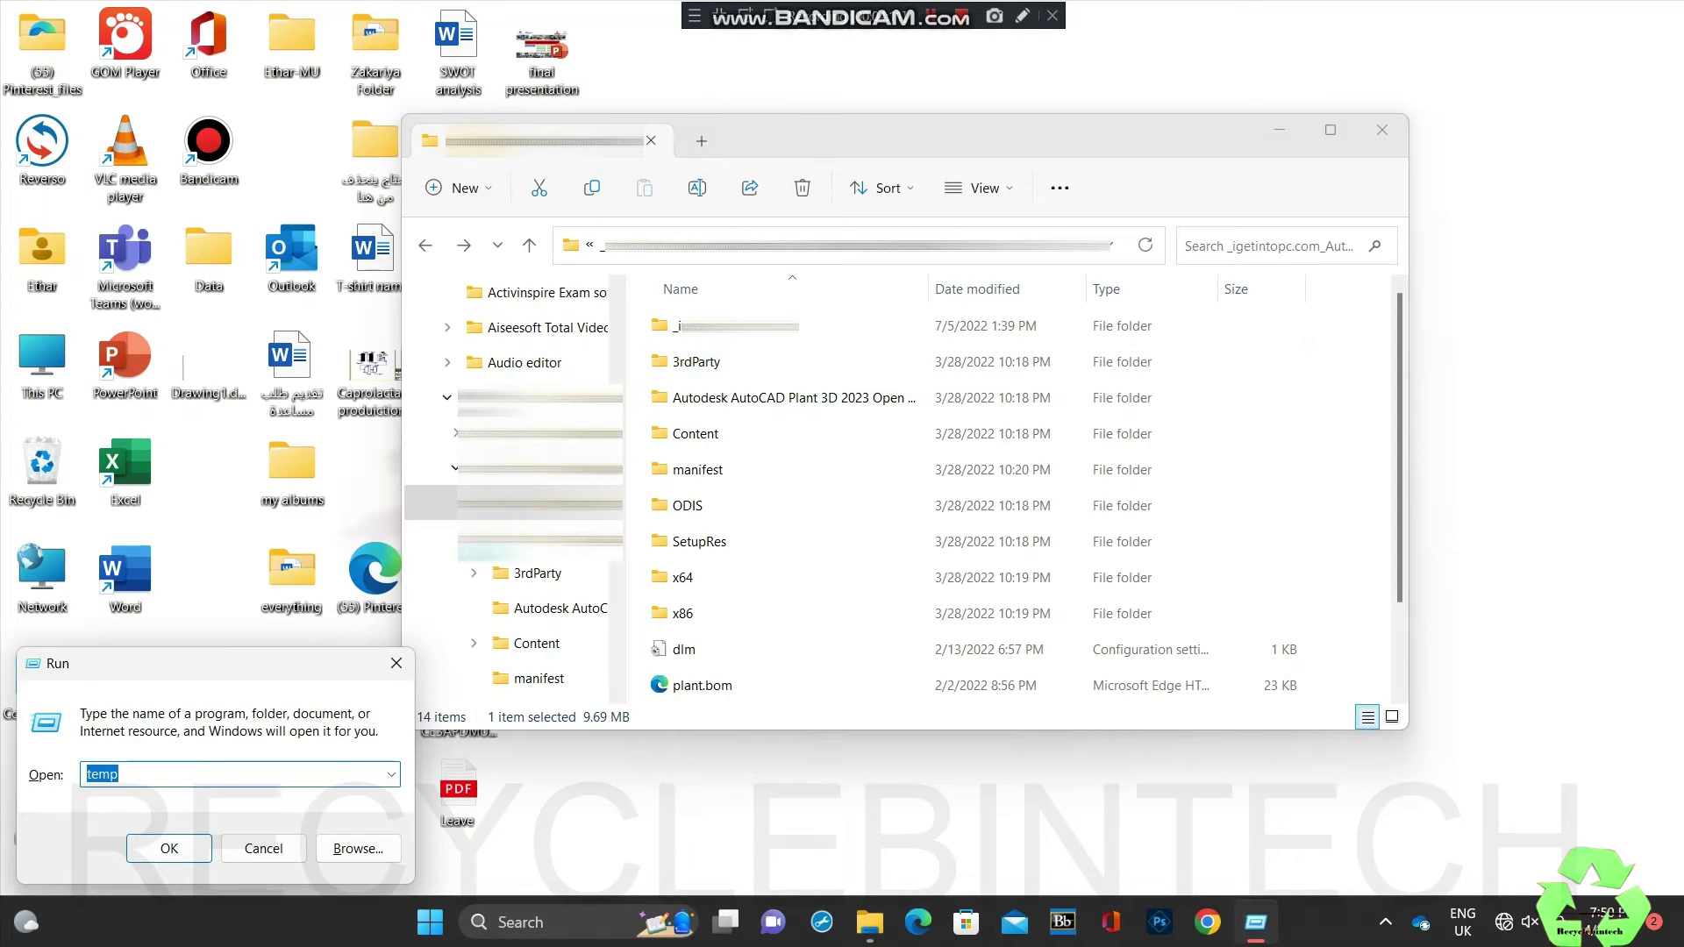
left_click(87, 774)
type("te")
key("BackSpace")
key("BackSpace")
type("%")
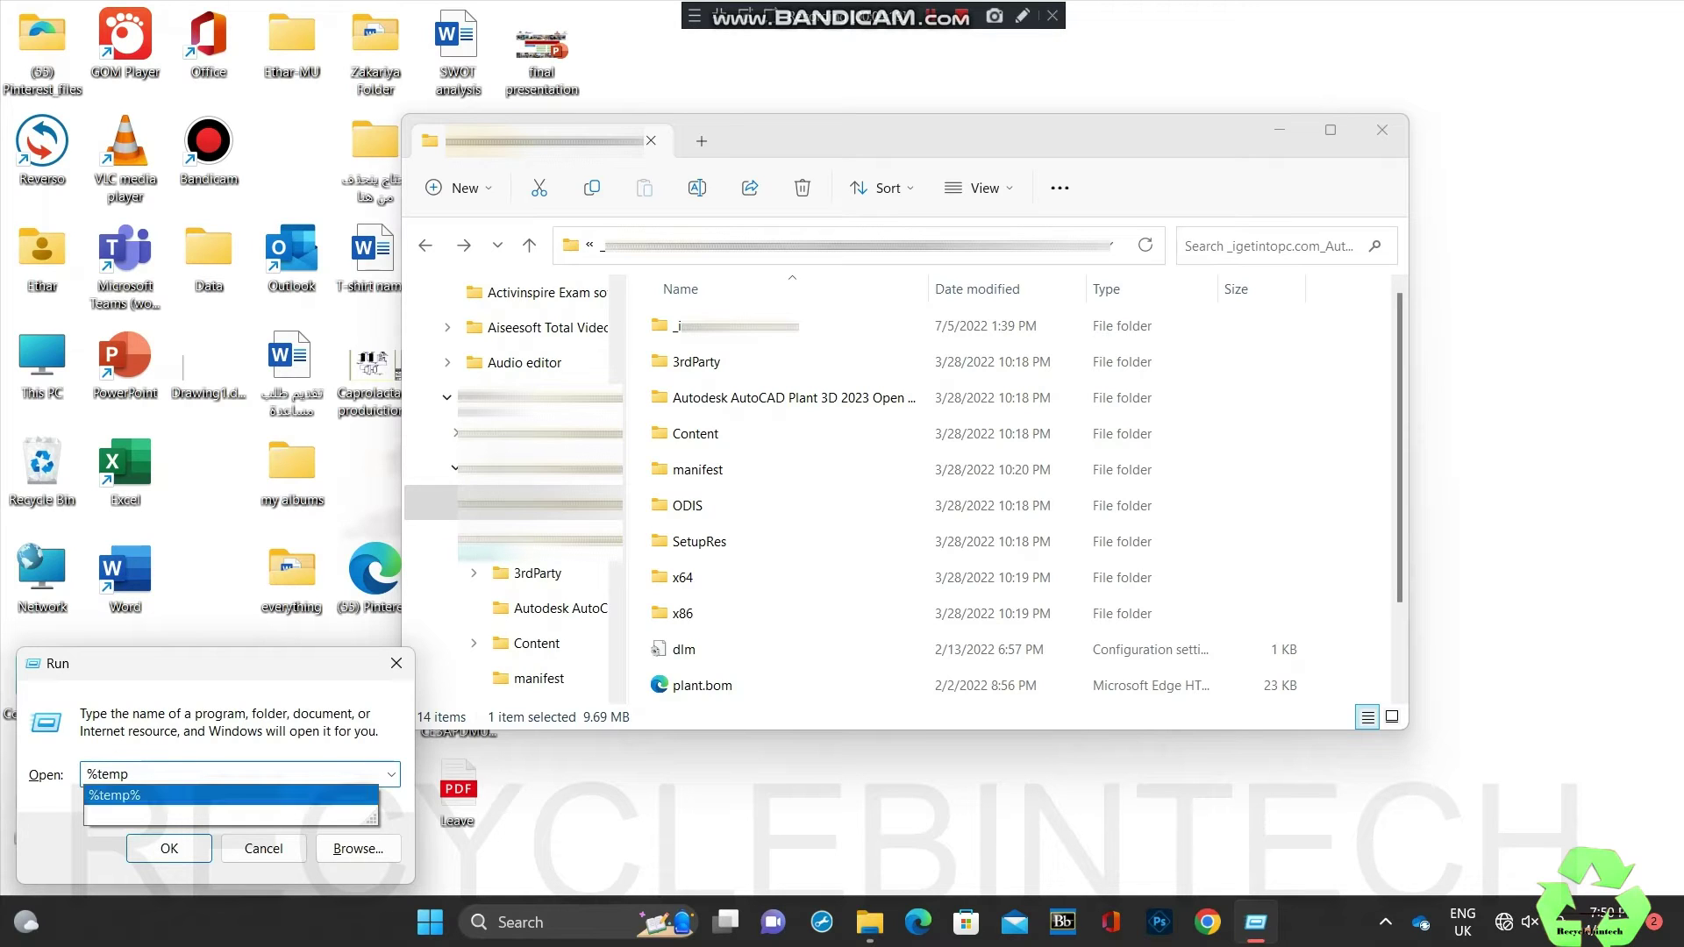
left_click(114, 795)
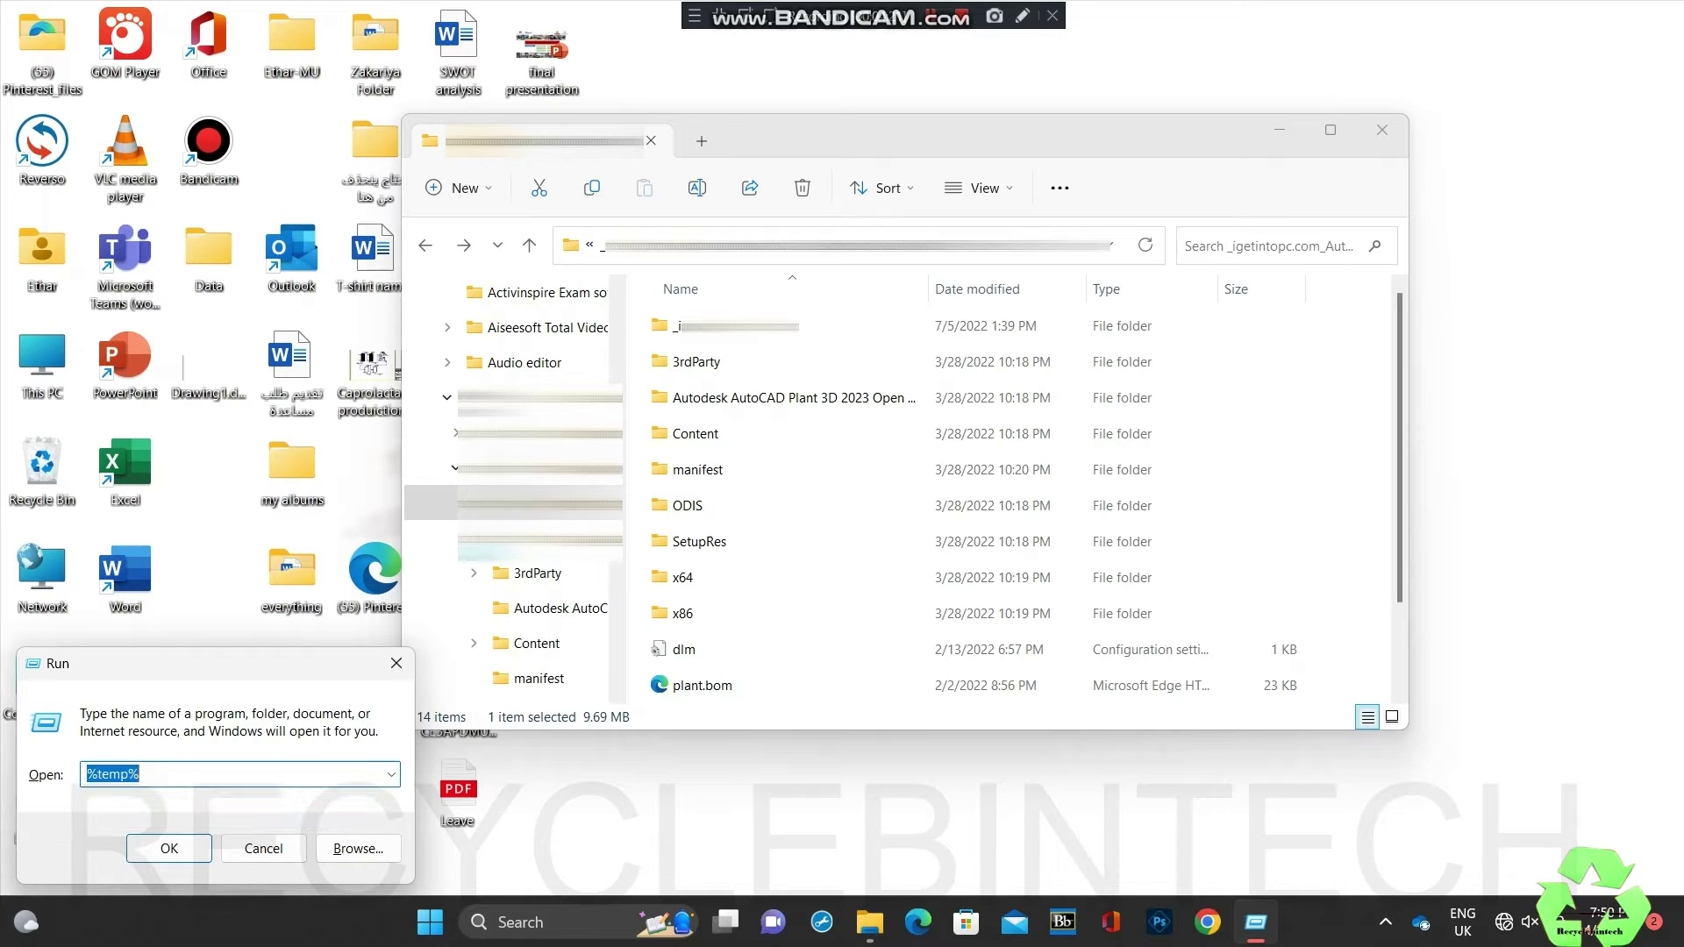
left_click(141, 773)
left_click(169, 849)
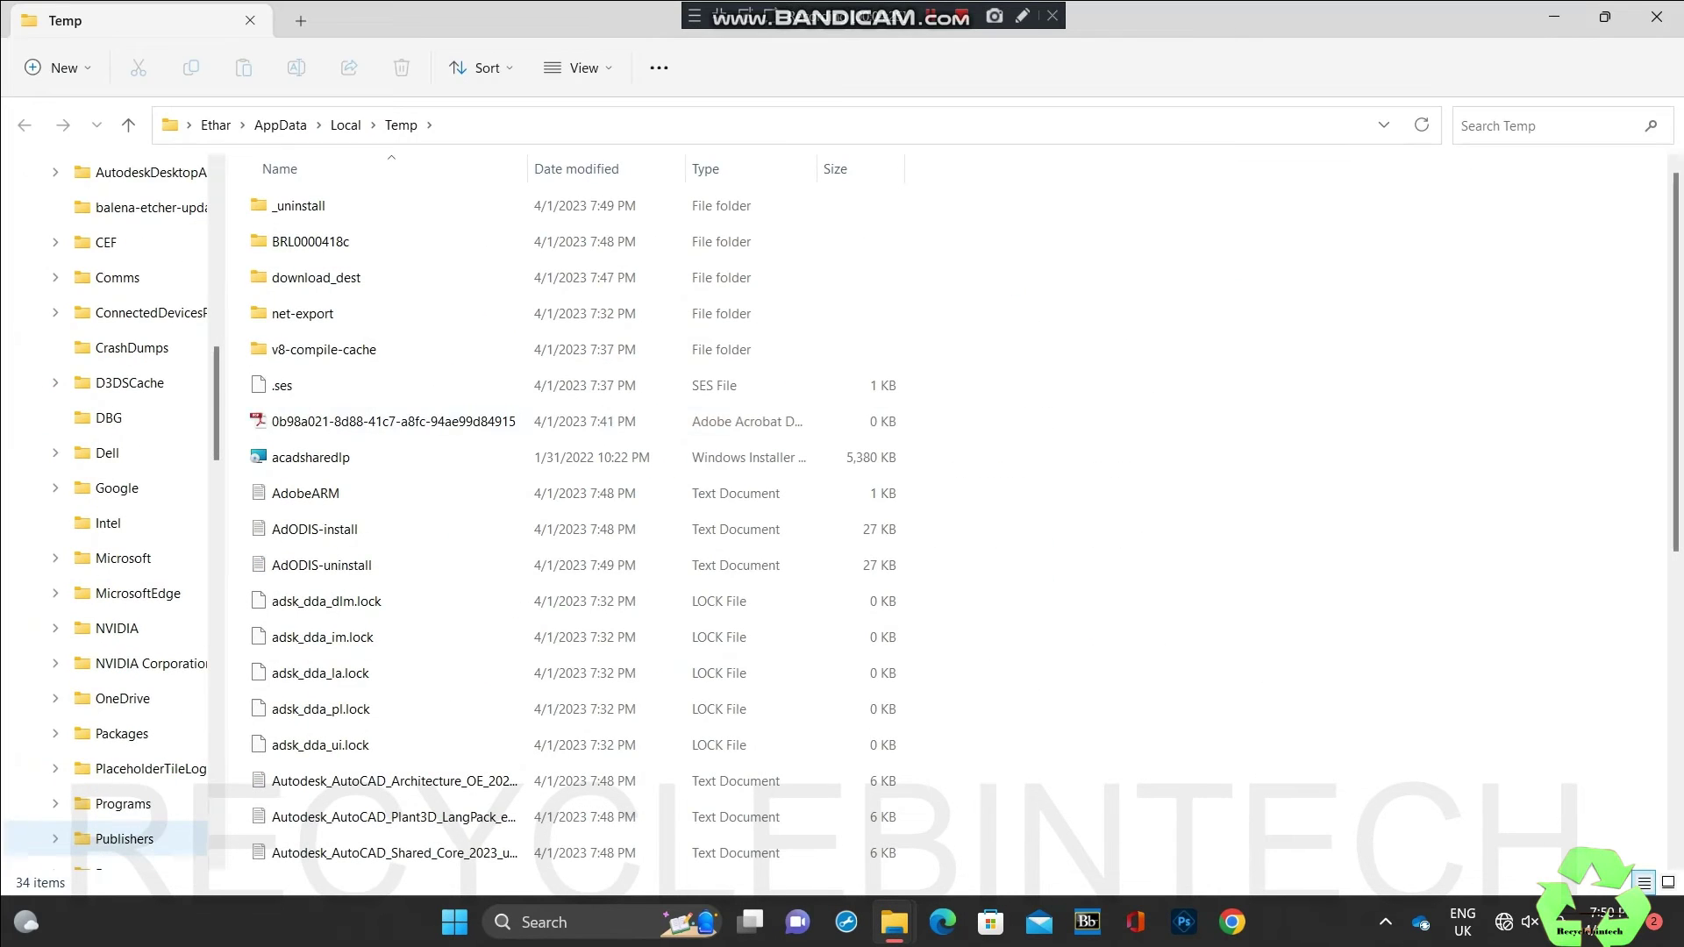
Step: Permanently delete all 34 items, skip the three in-use PDFs, and close the window
left_click(351, 349)
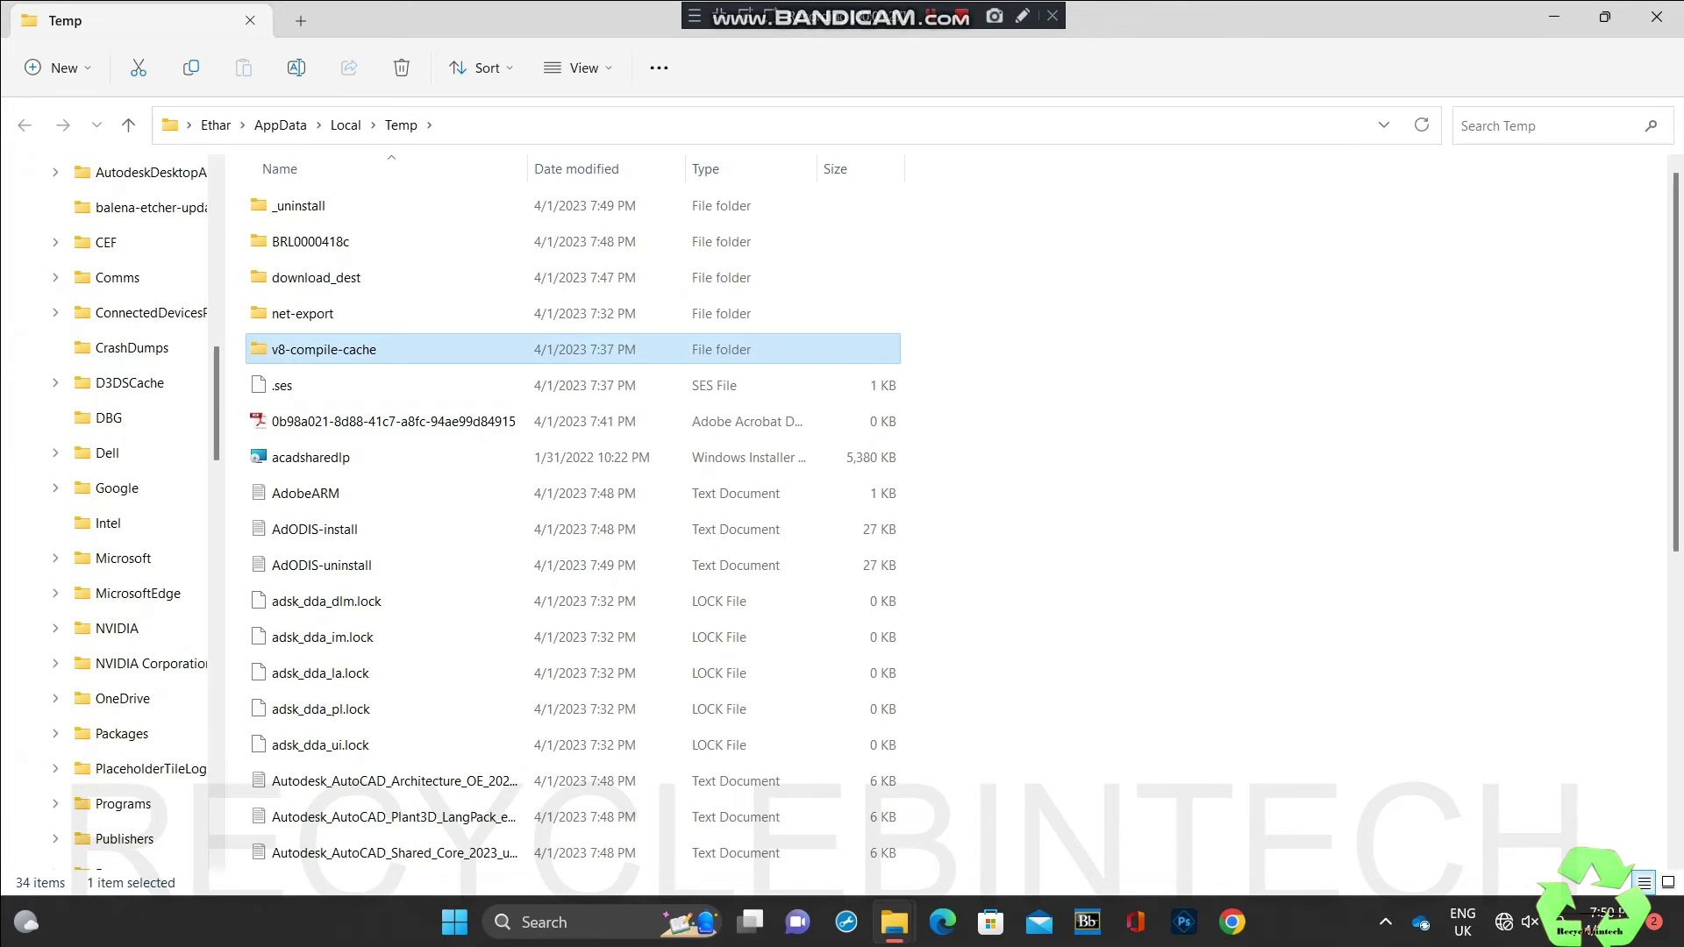
key("ctrl+a")
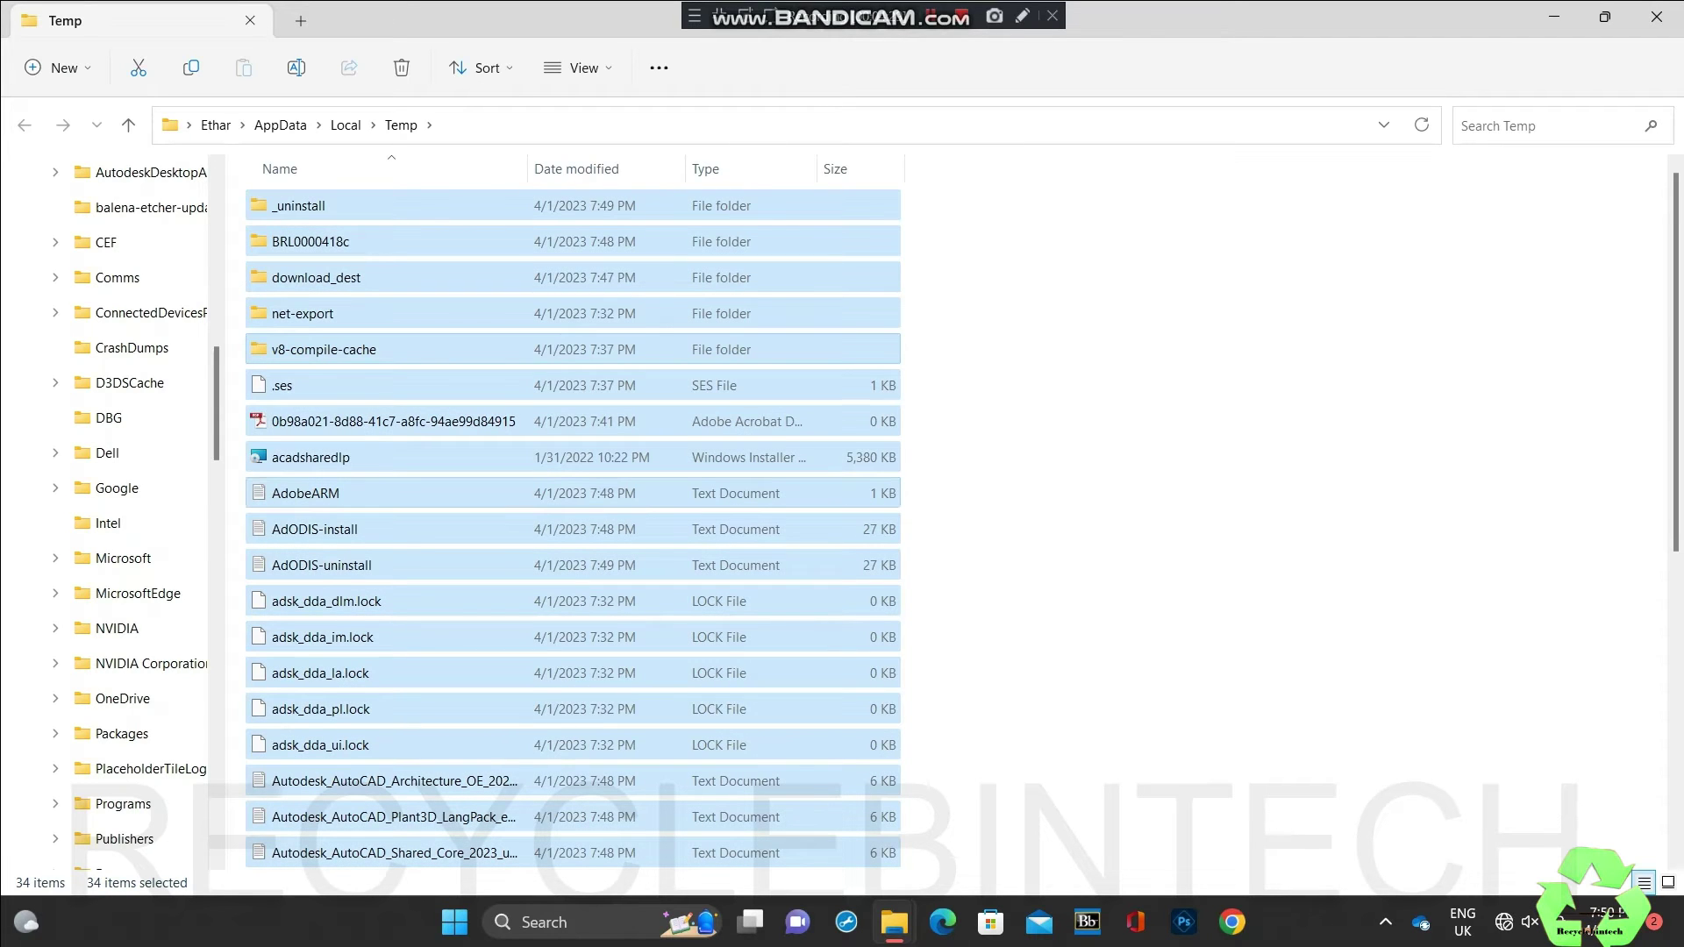
key("shift+Delete")
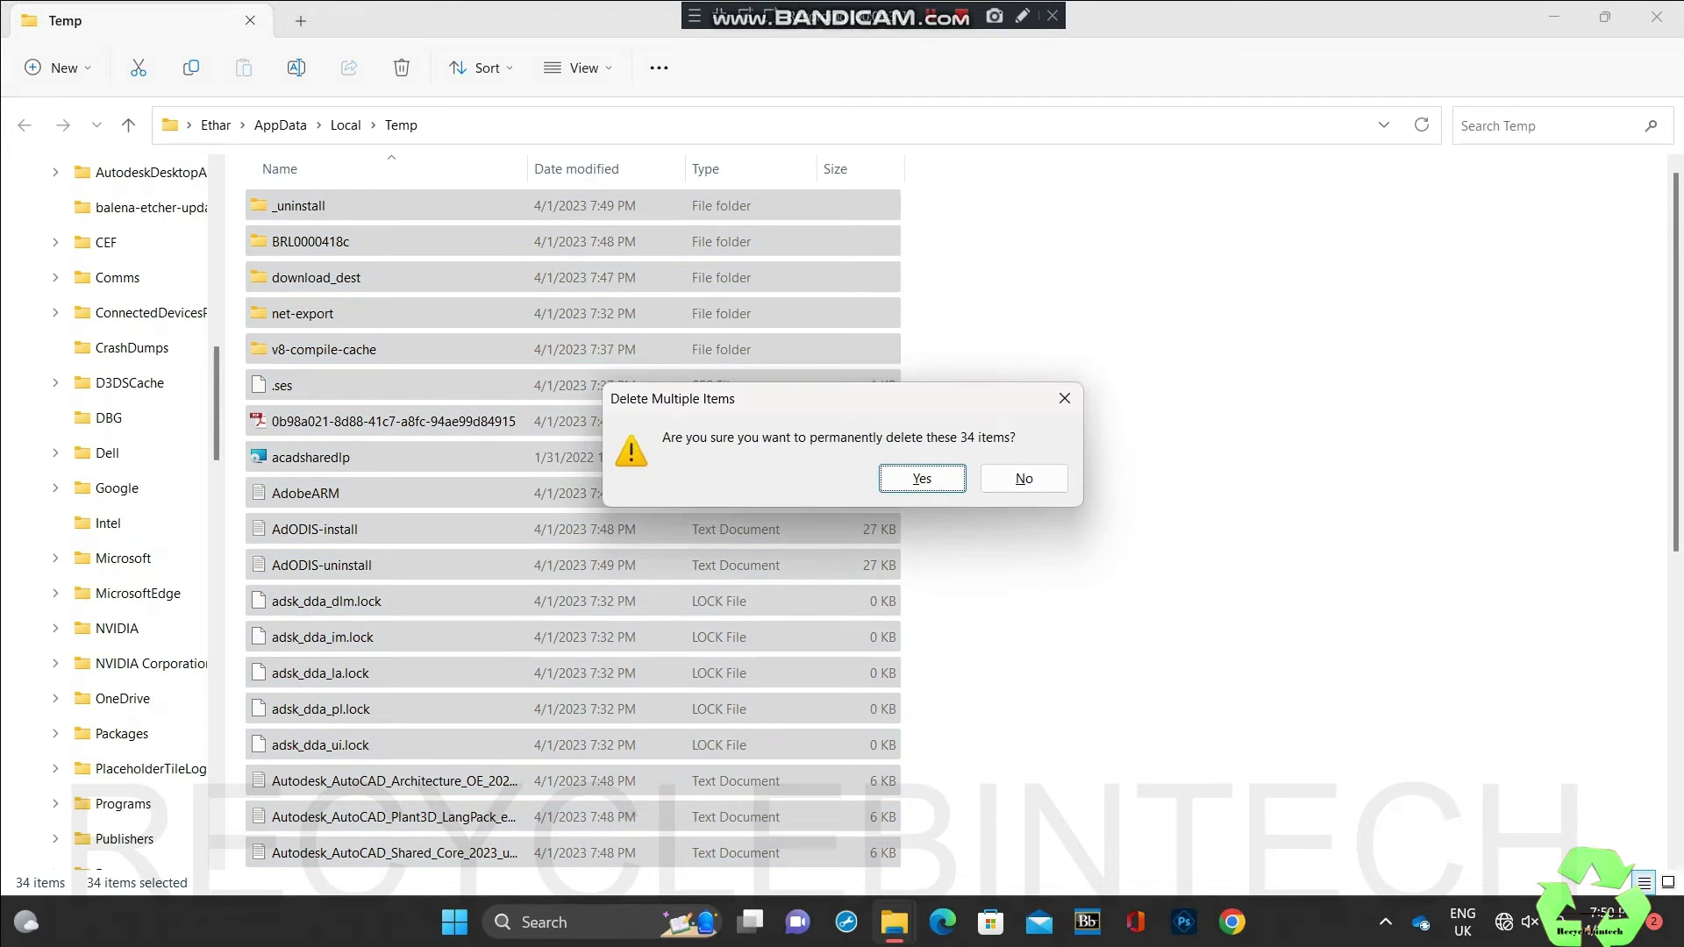
key("Return")
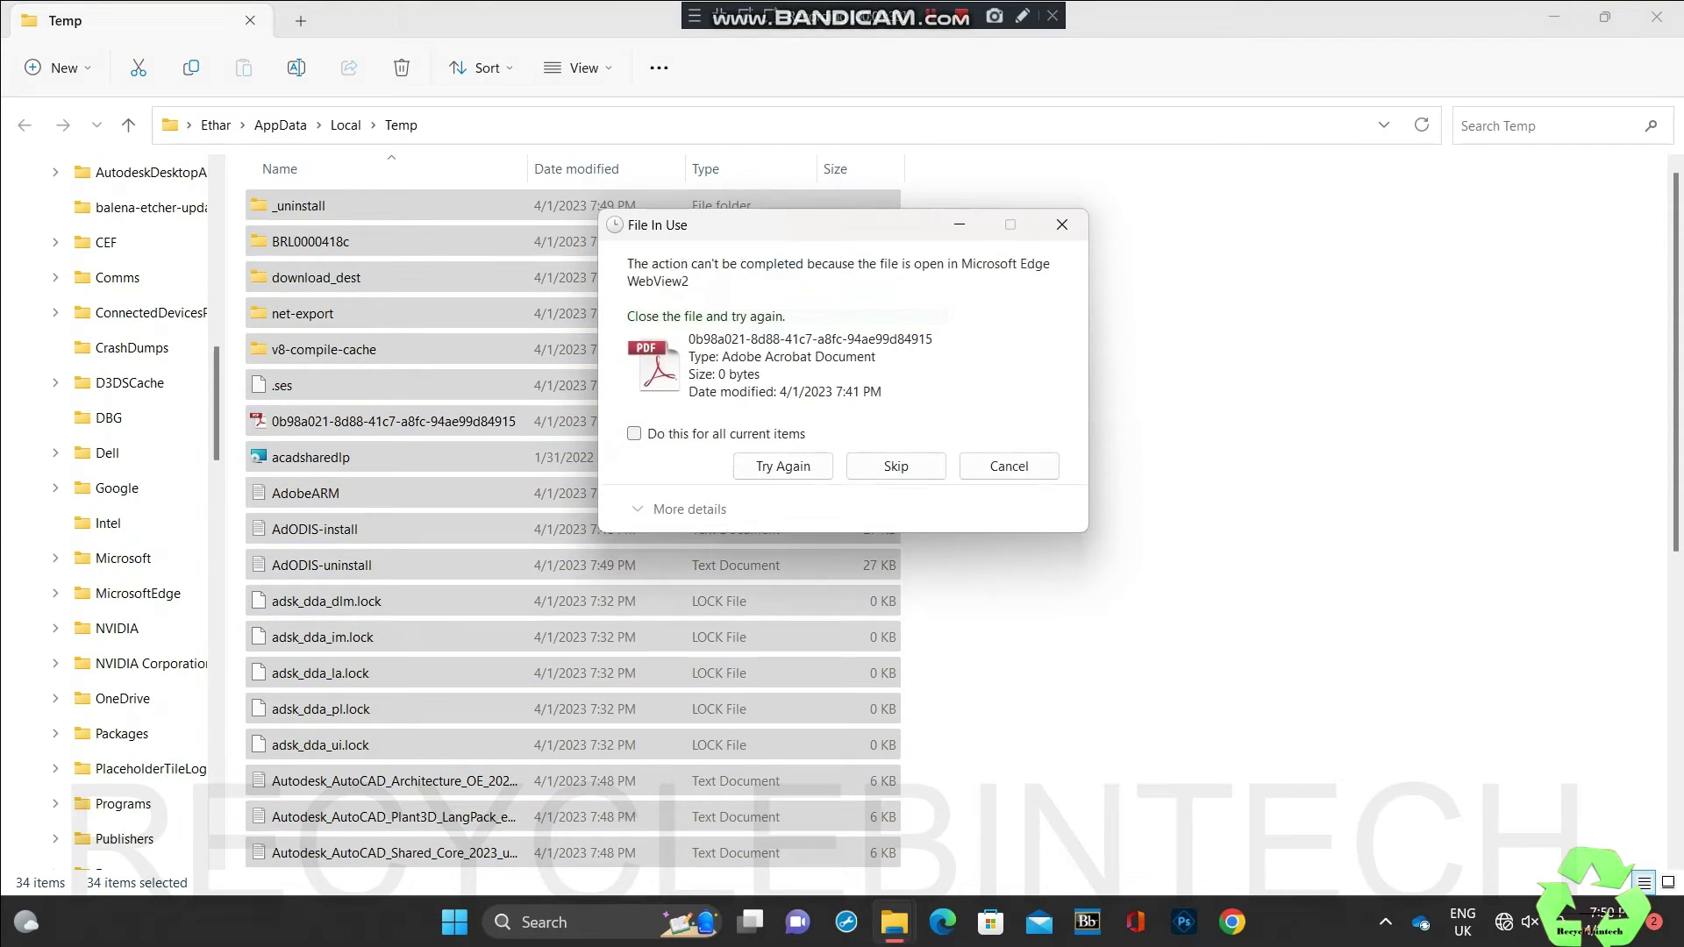
left_click(633, 433)
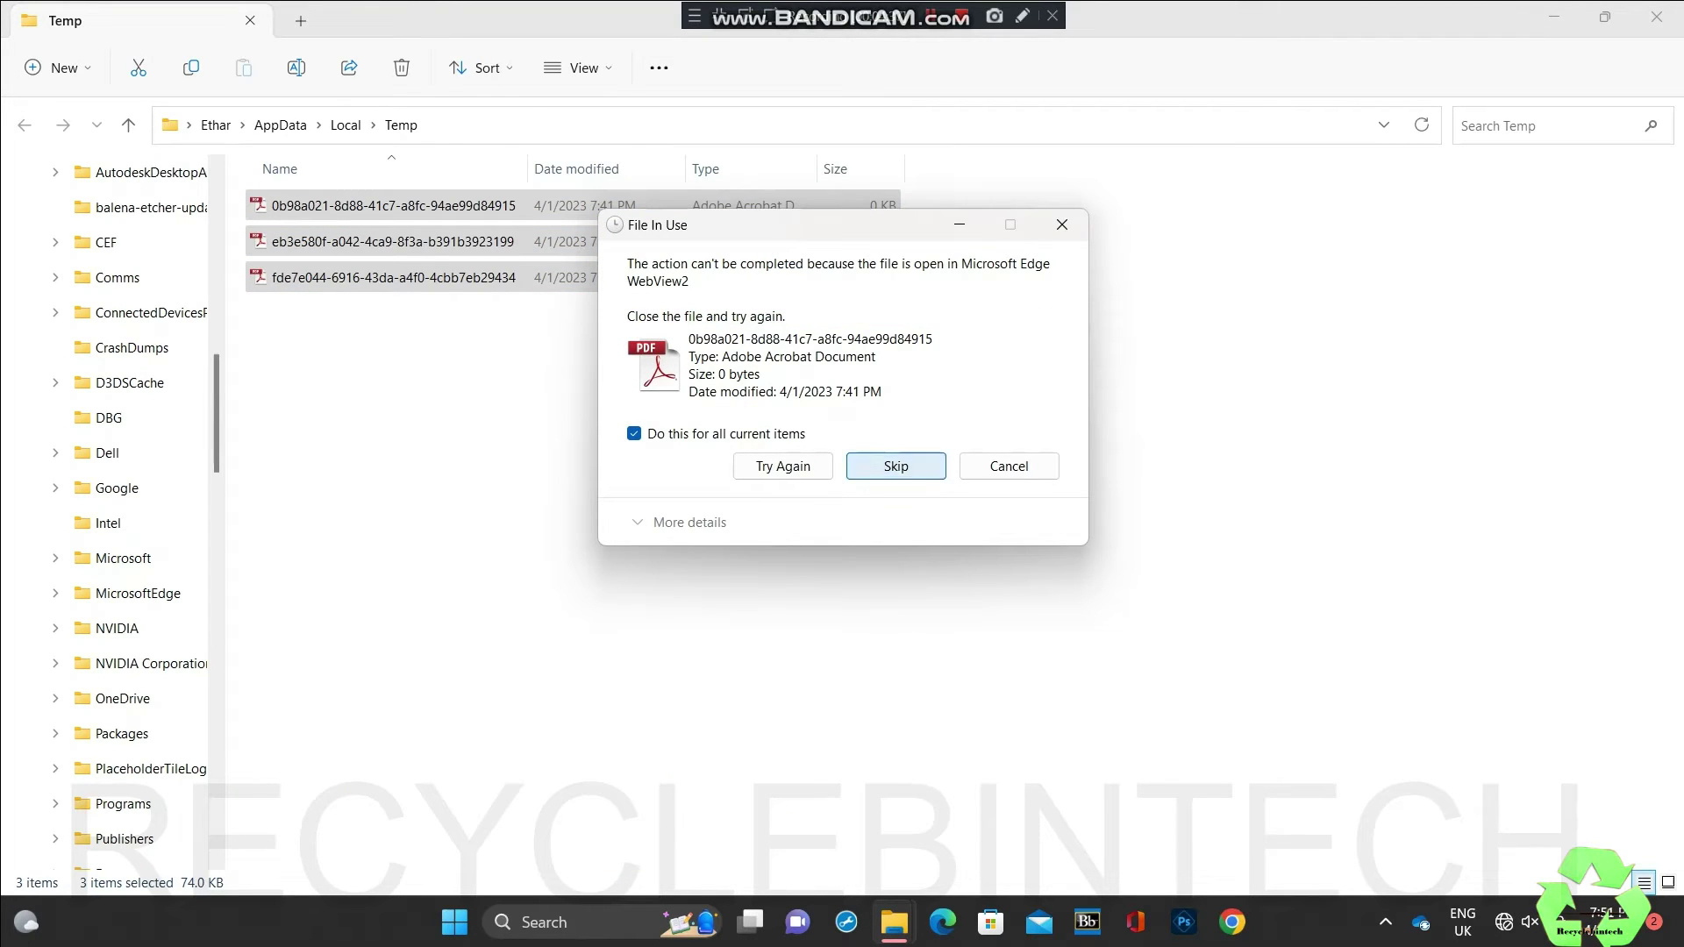
left_click(895, 465)
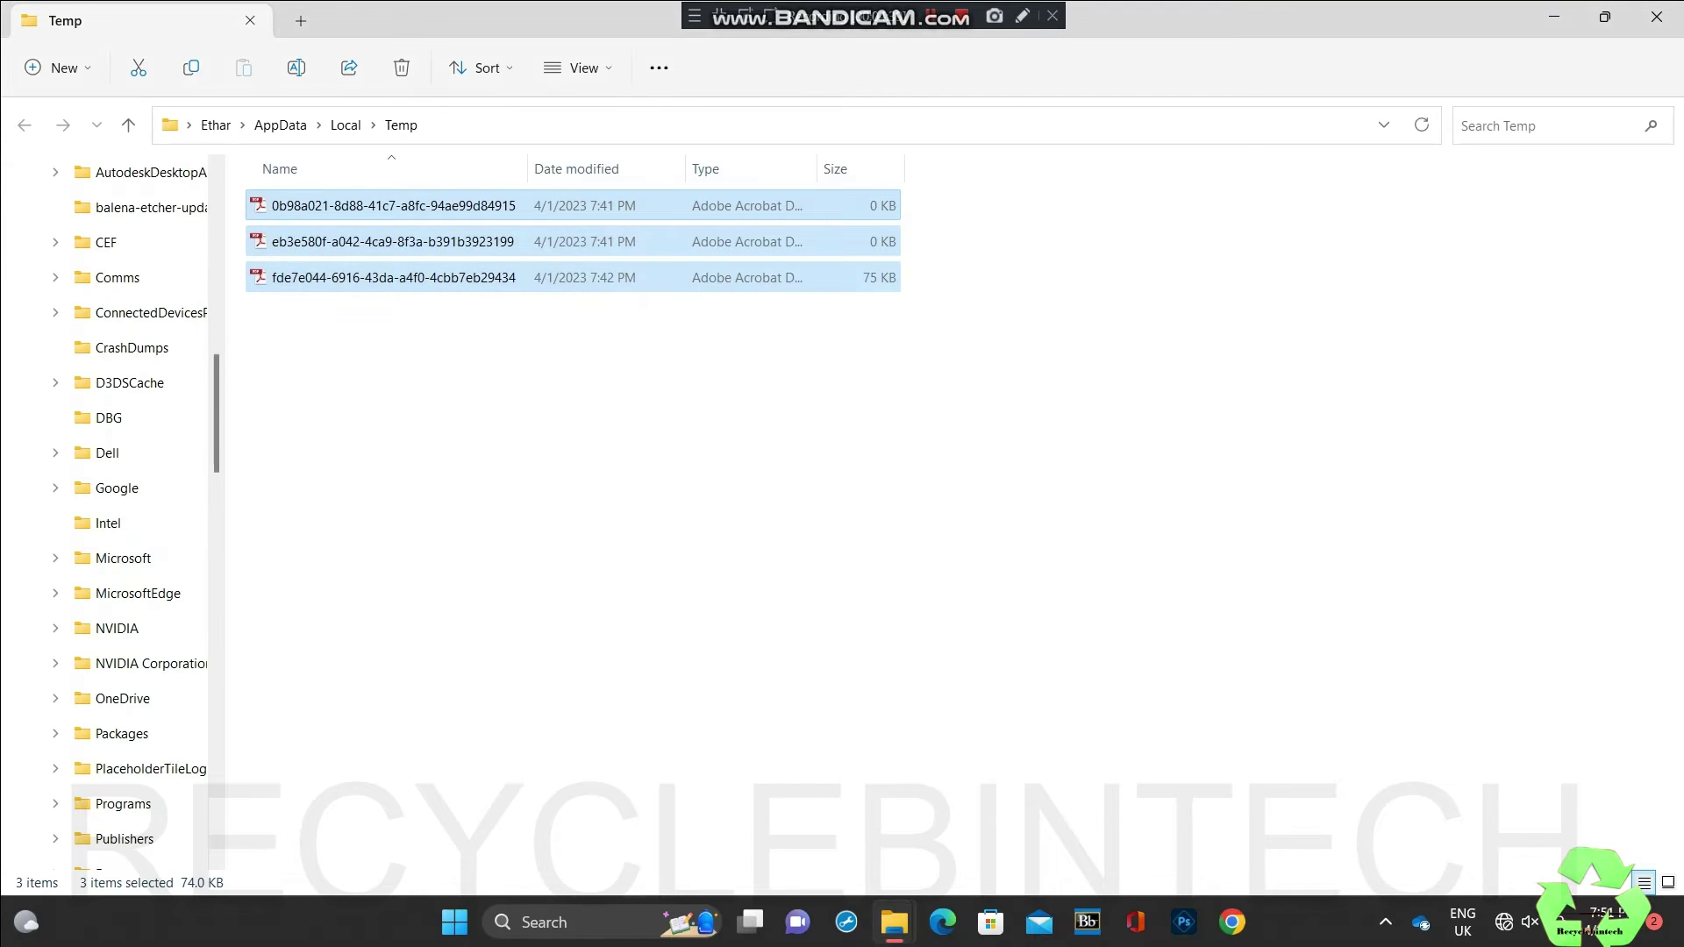
left_click(1656, 18)
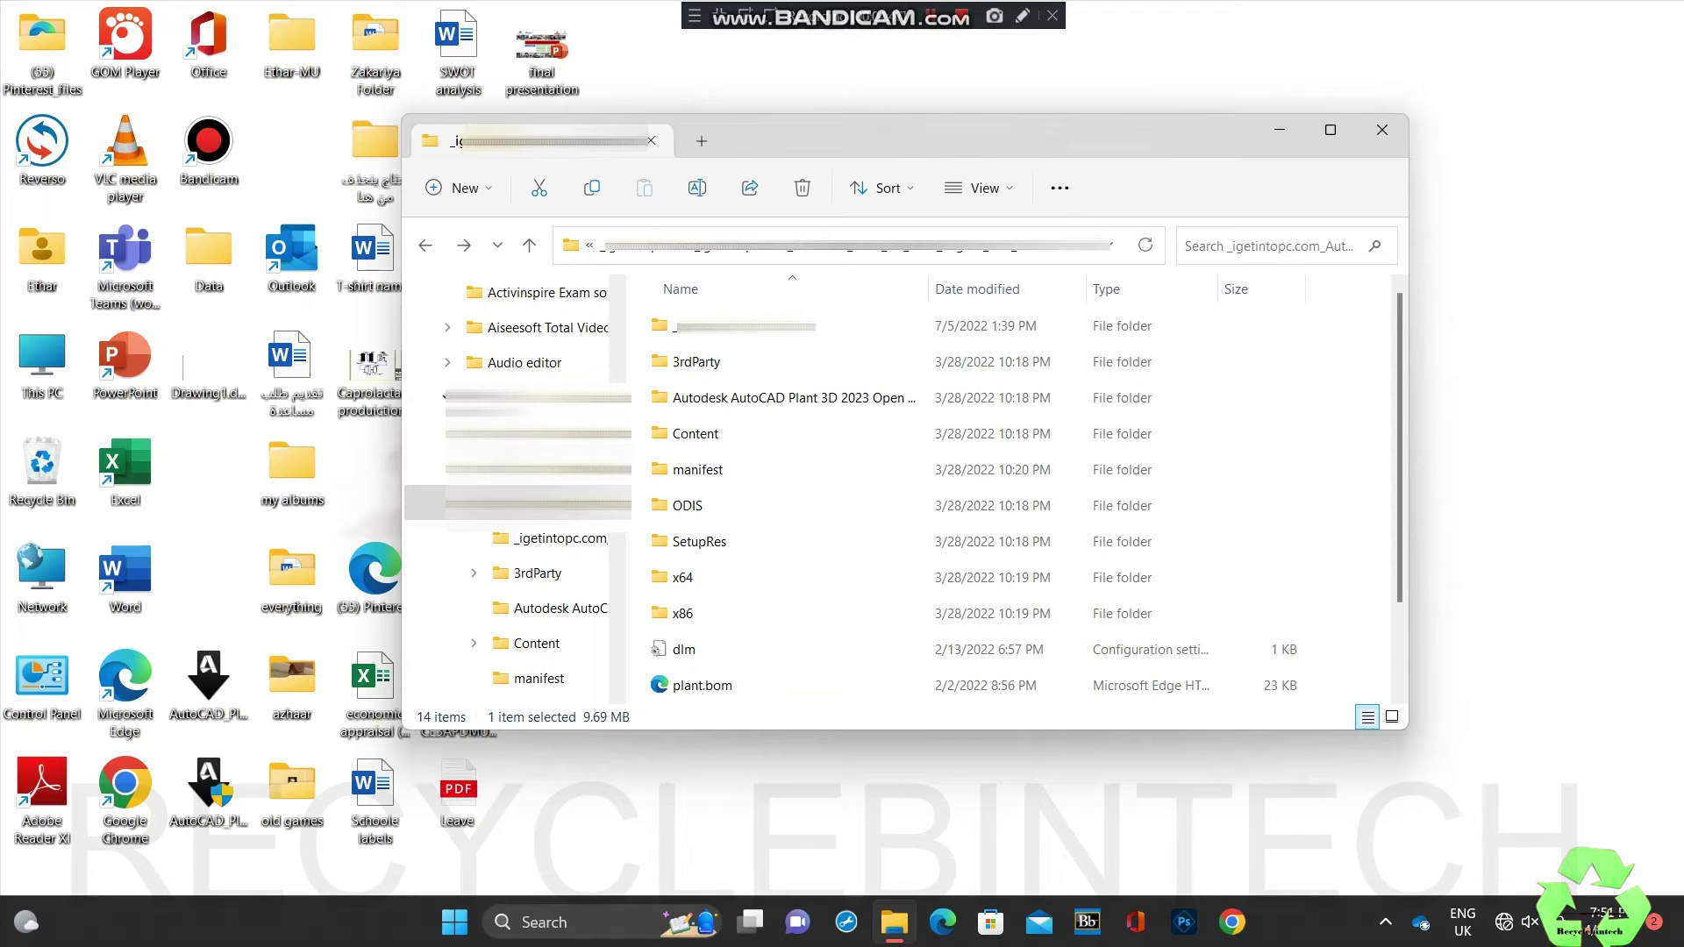
Step: Browse Program Files and Program Files (x86) on OS (C:), returning to the drive root
left_click(42, 360)
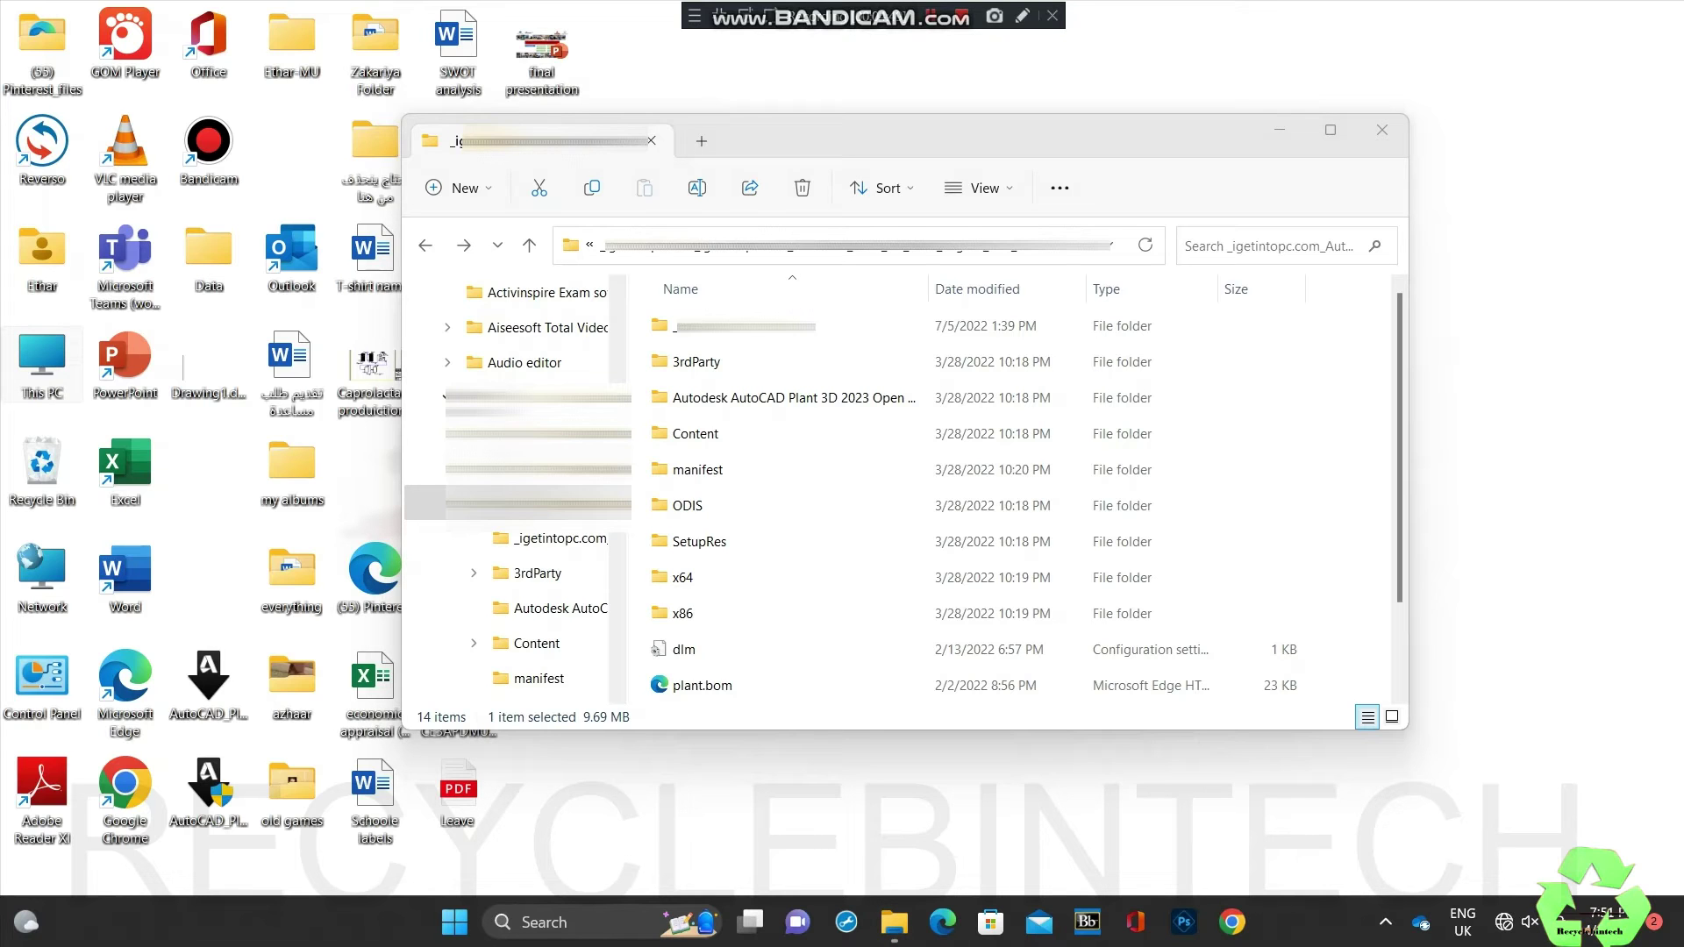
key("Return")
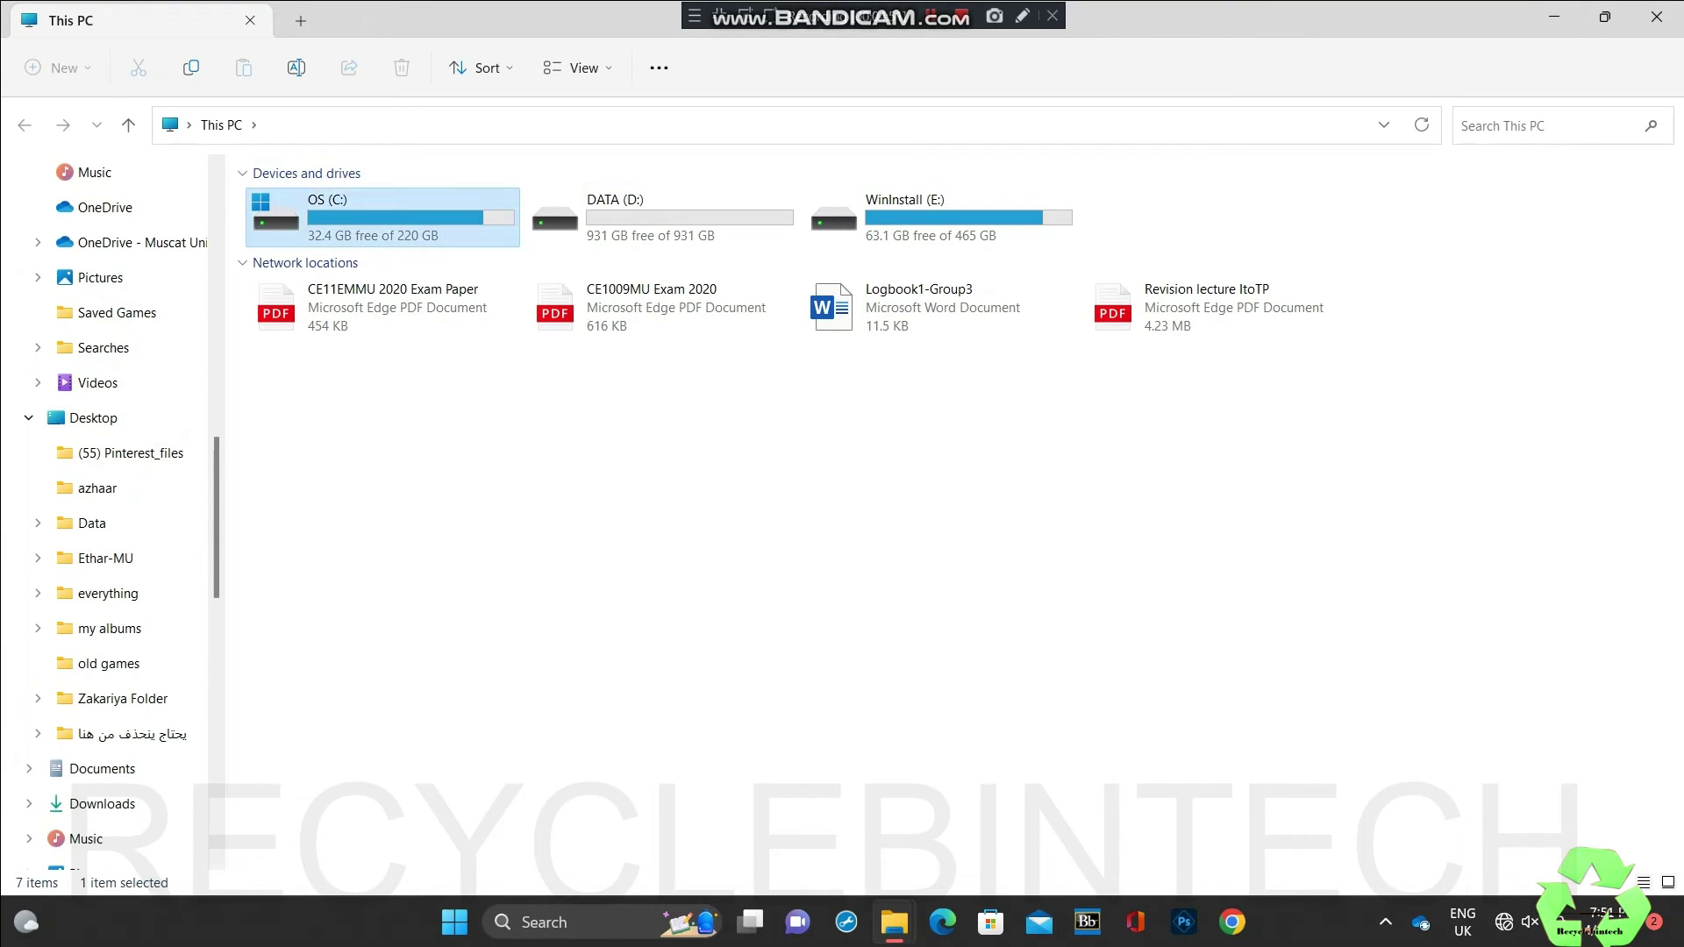
key("Return")
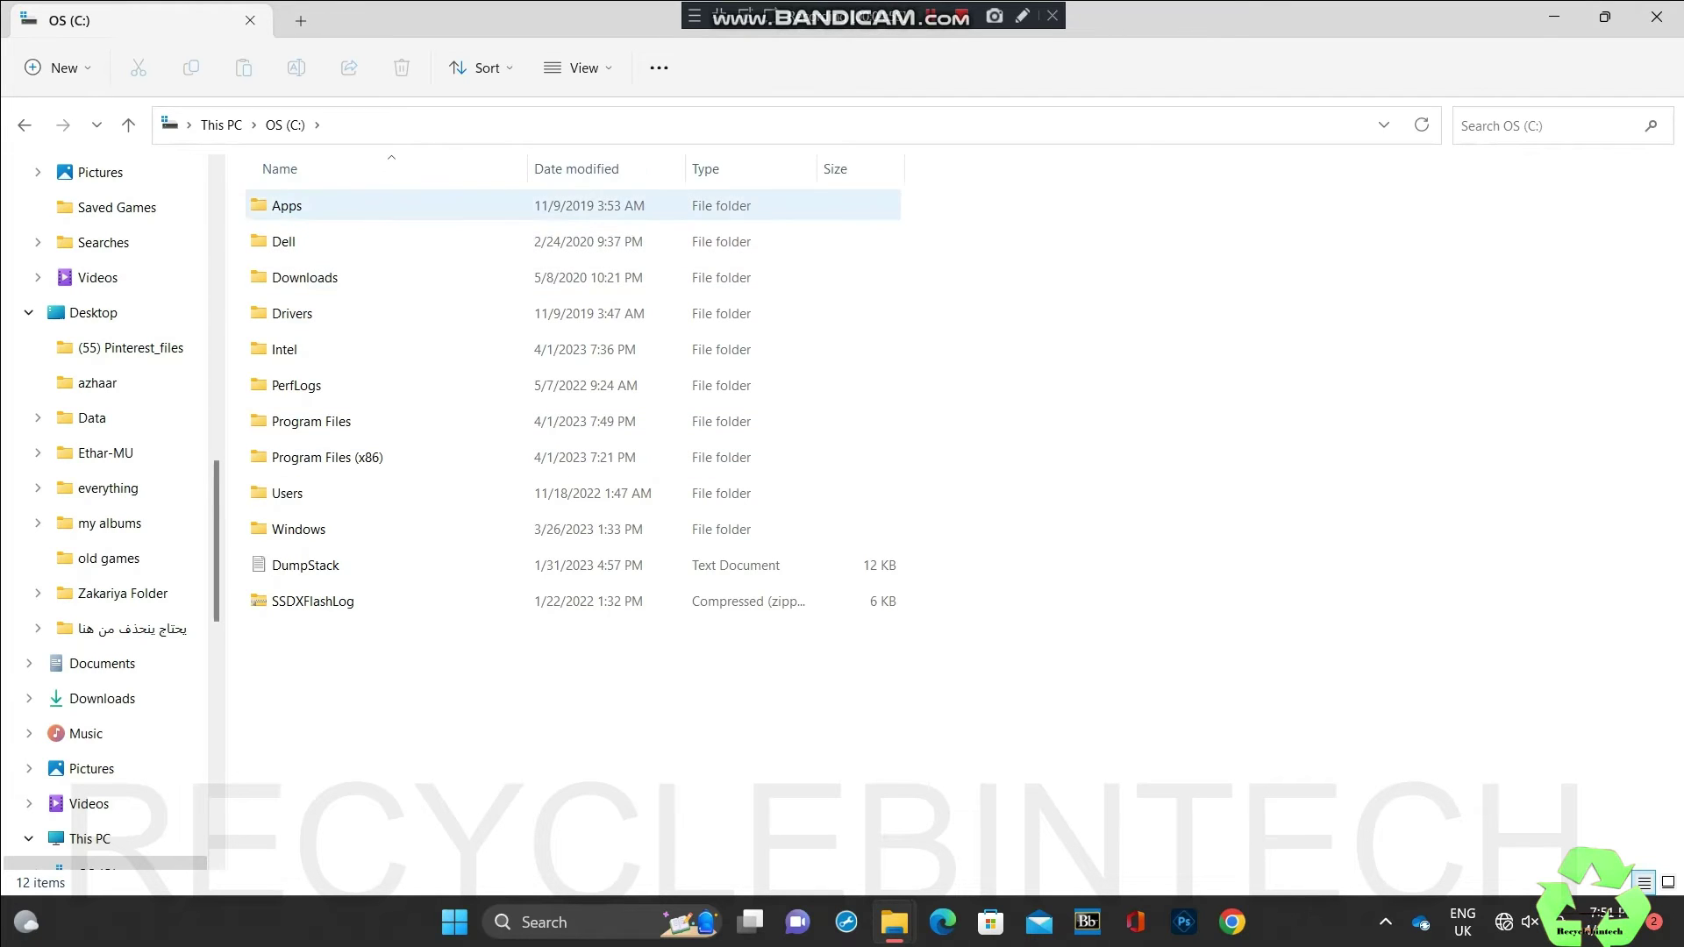
left_click(311, 421)
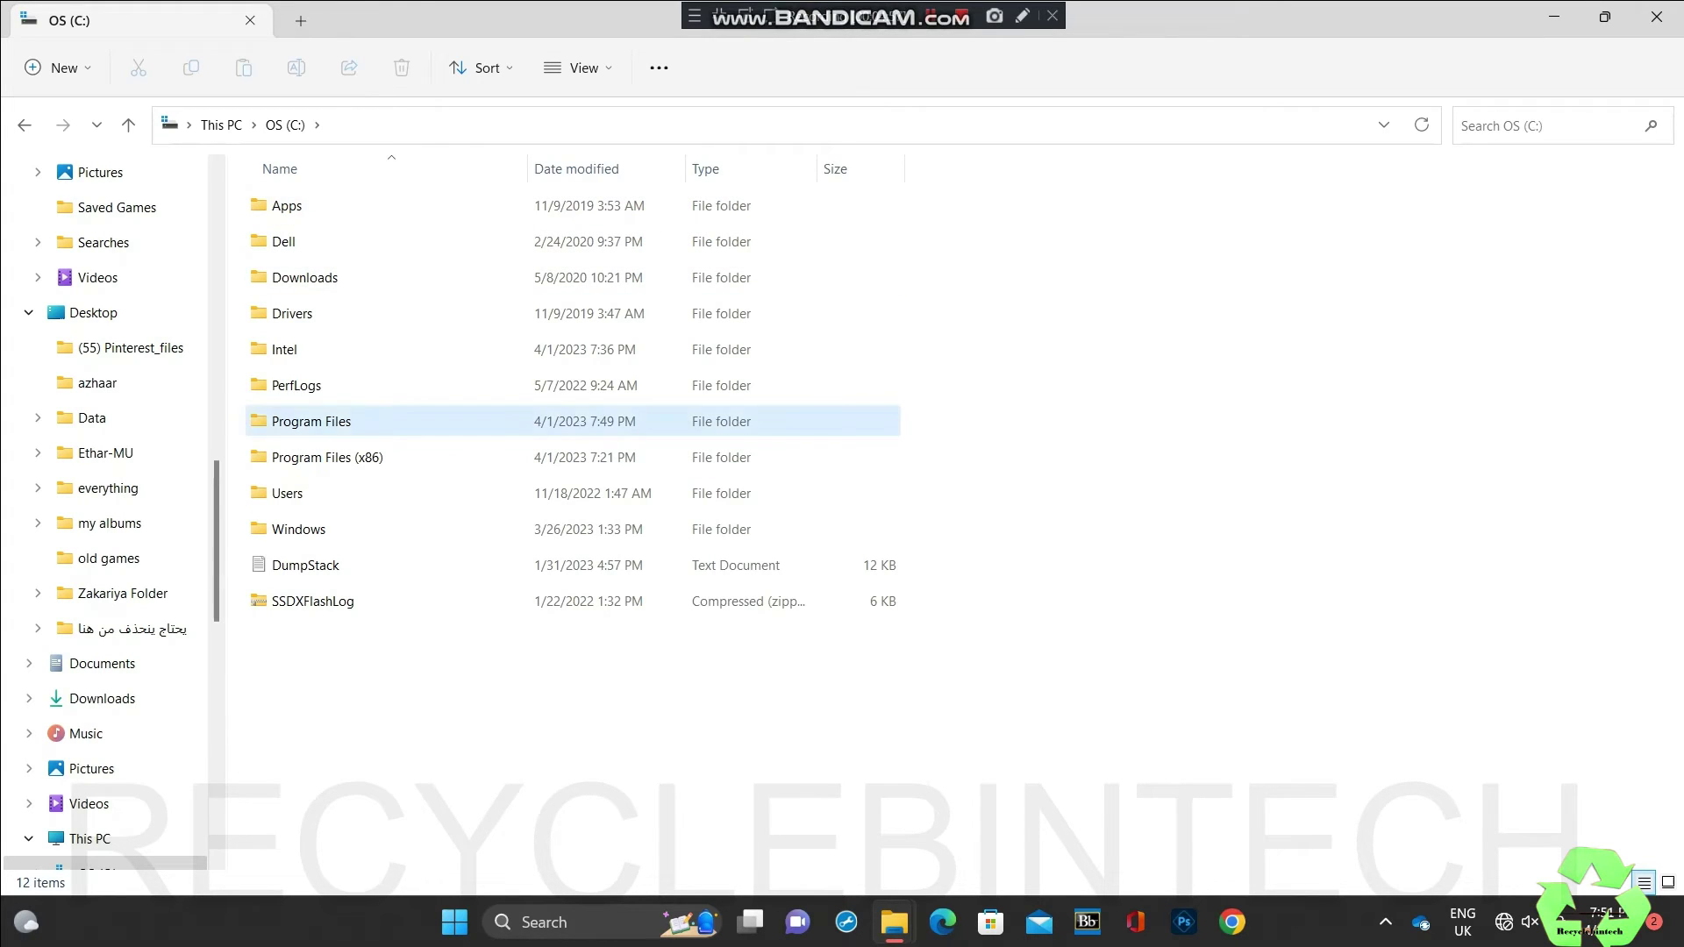
double_click(311, 421)
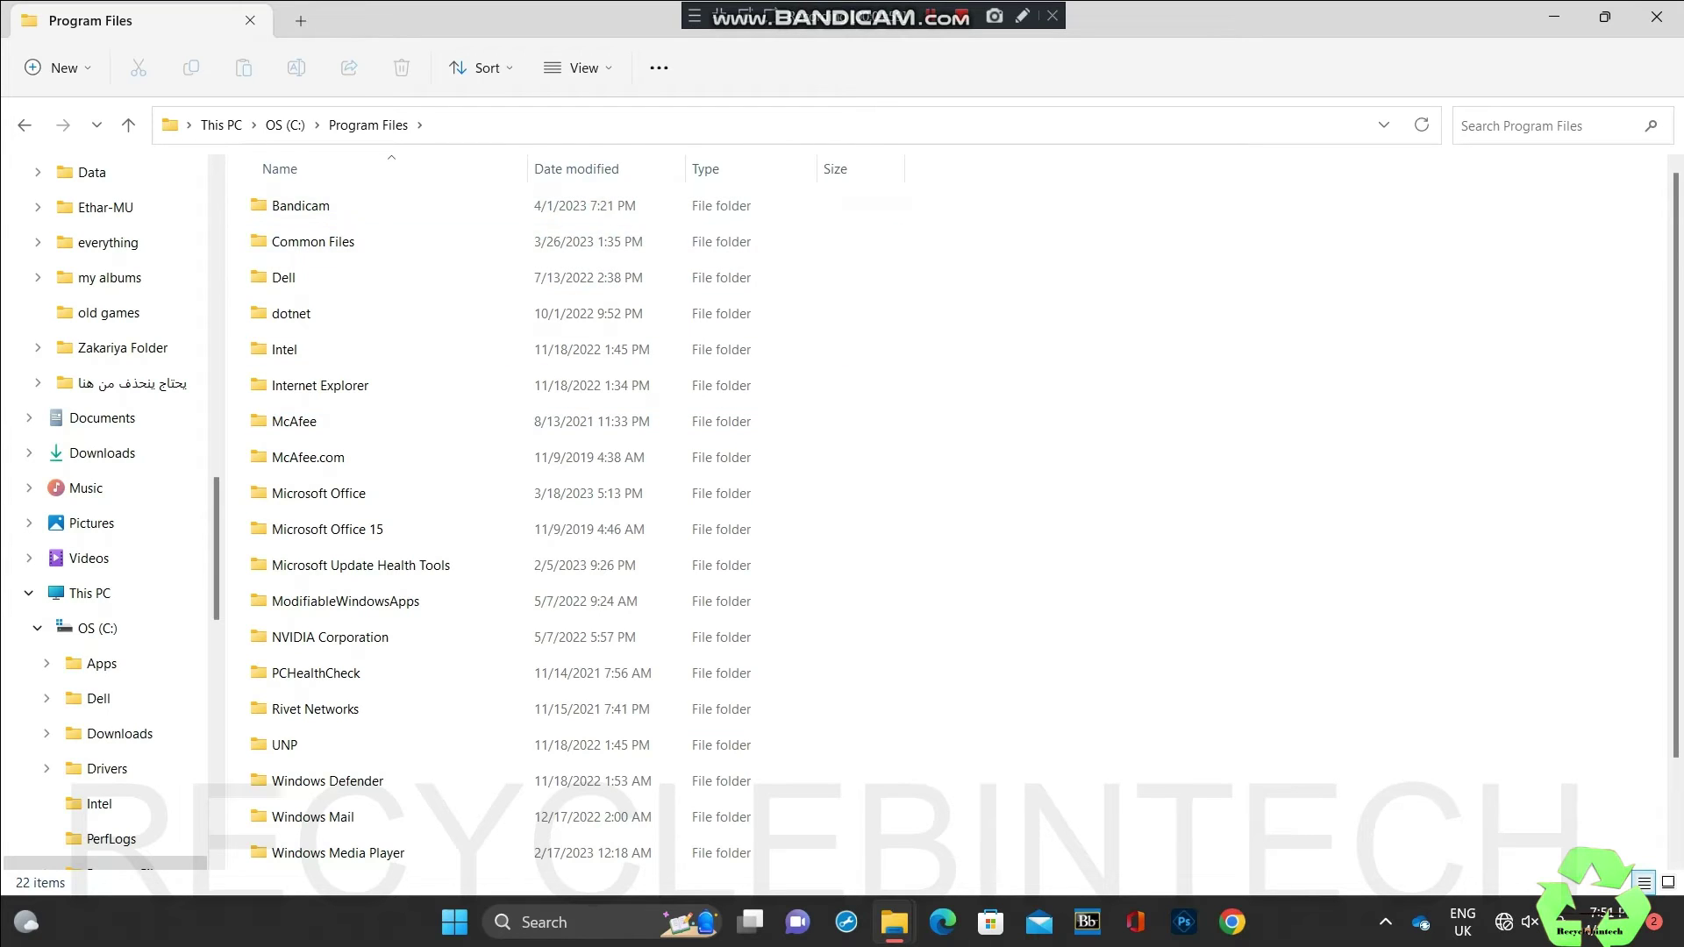
left_click(25, 124)
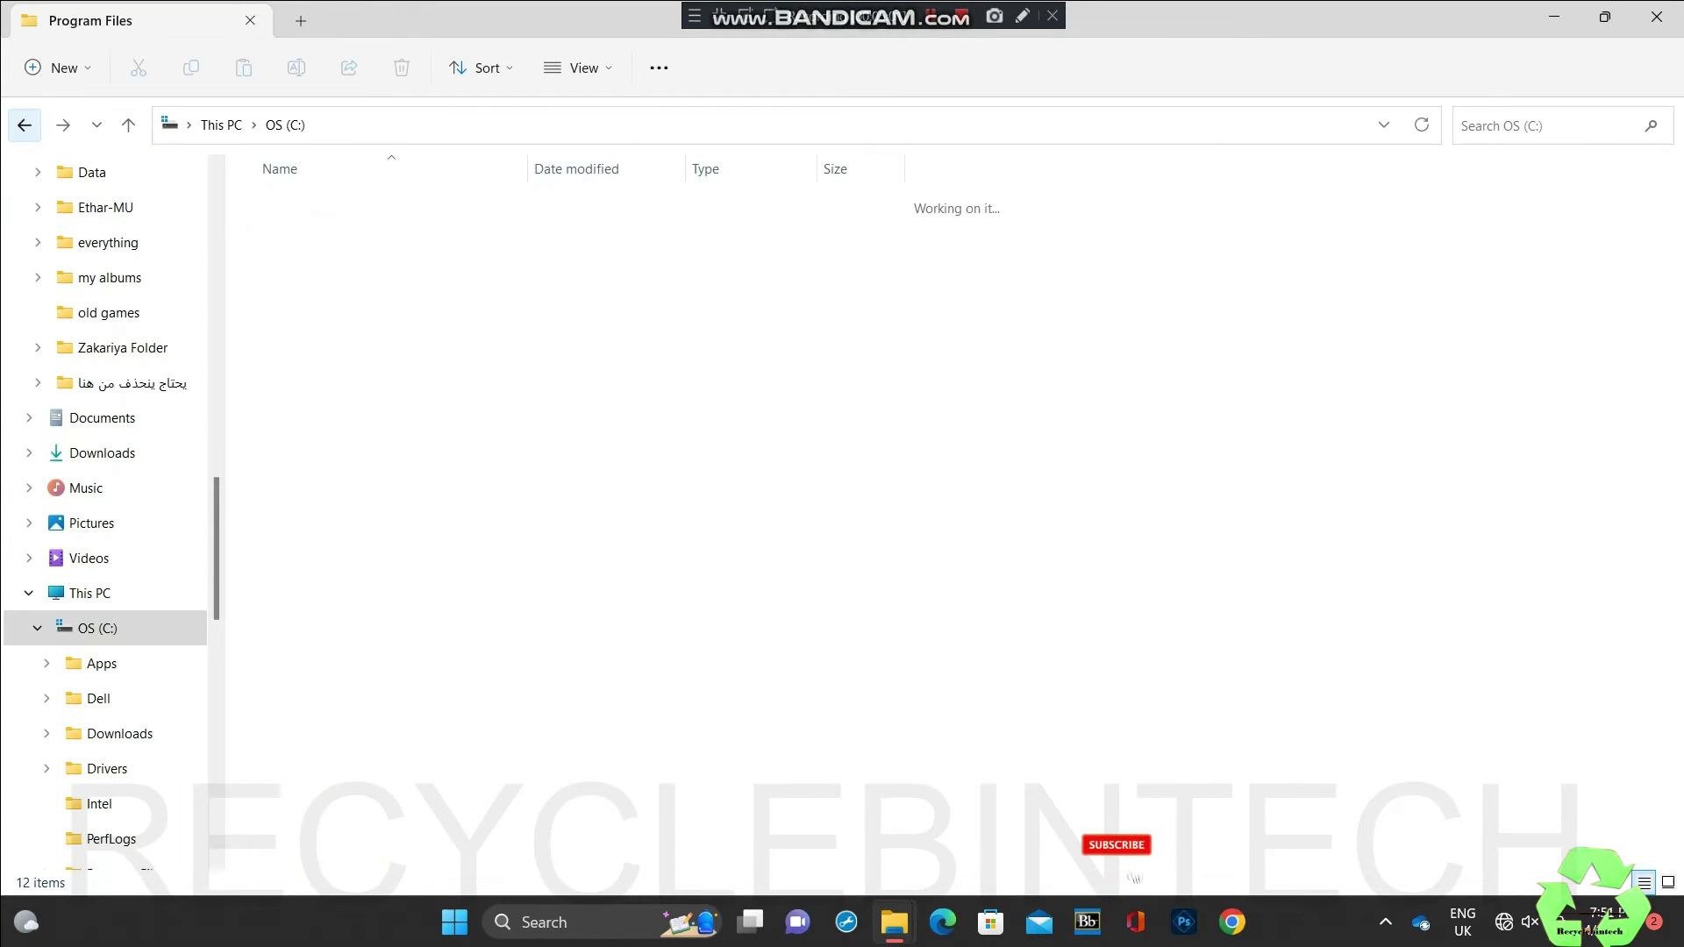
double_click(342, 457)
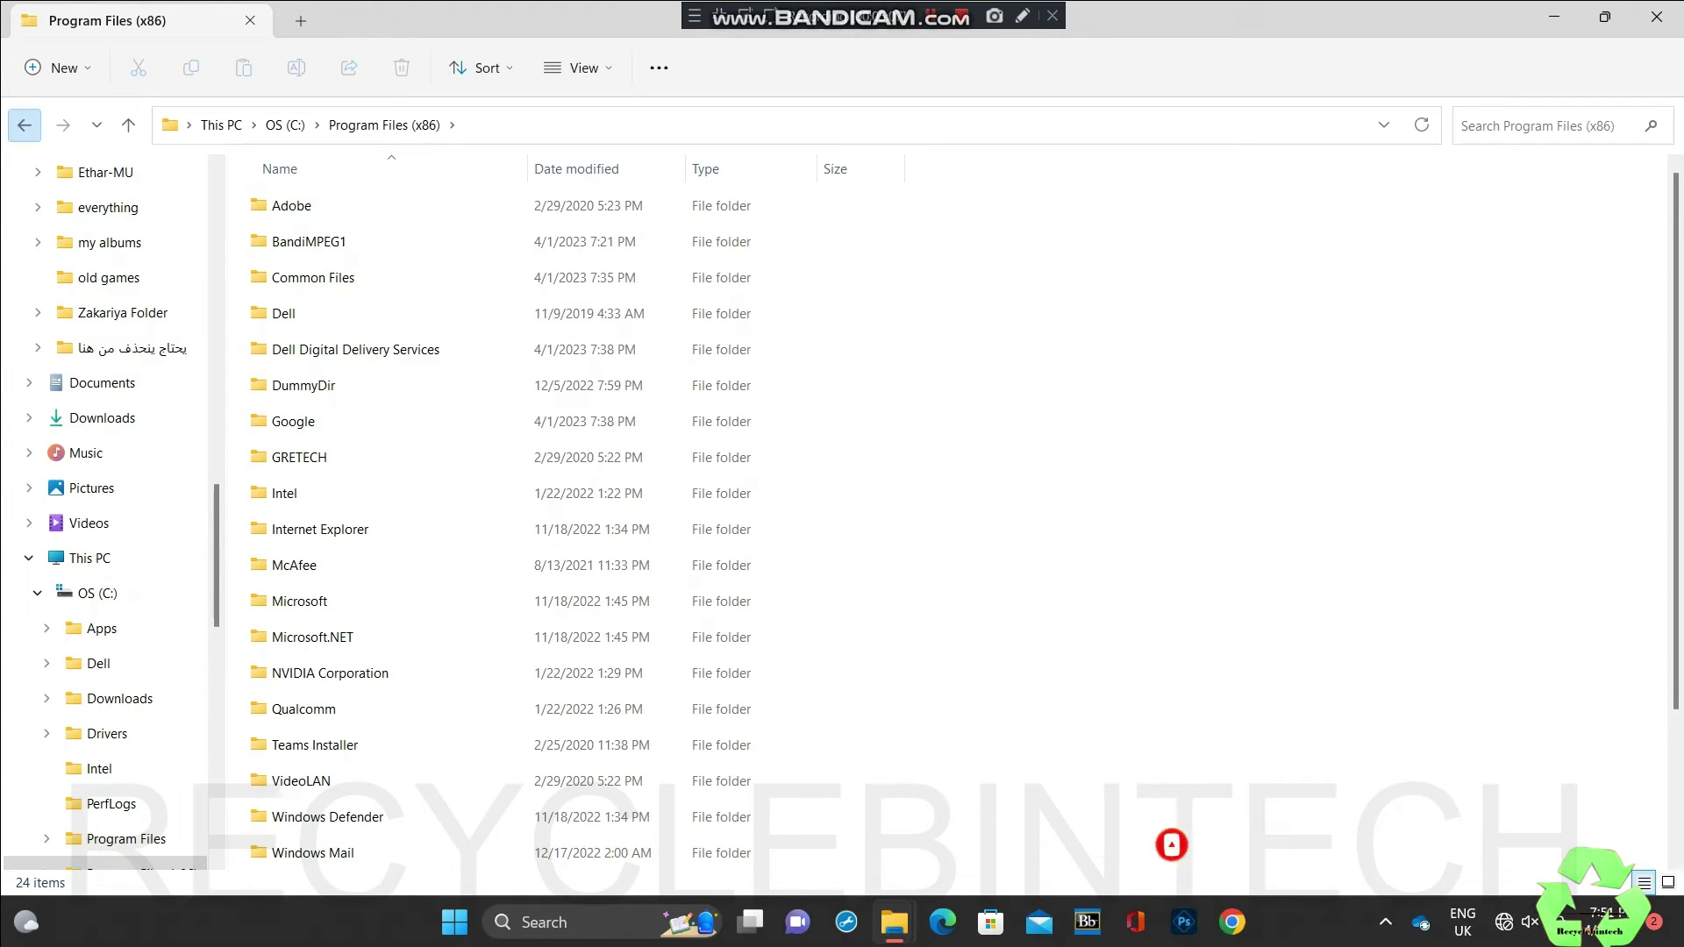
left_click(25, 125)
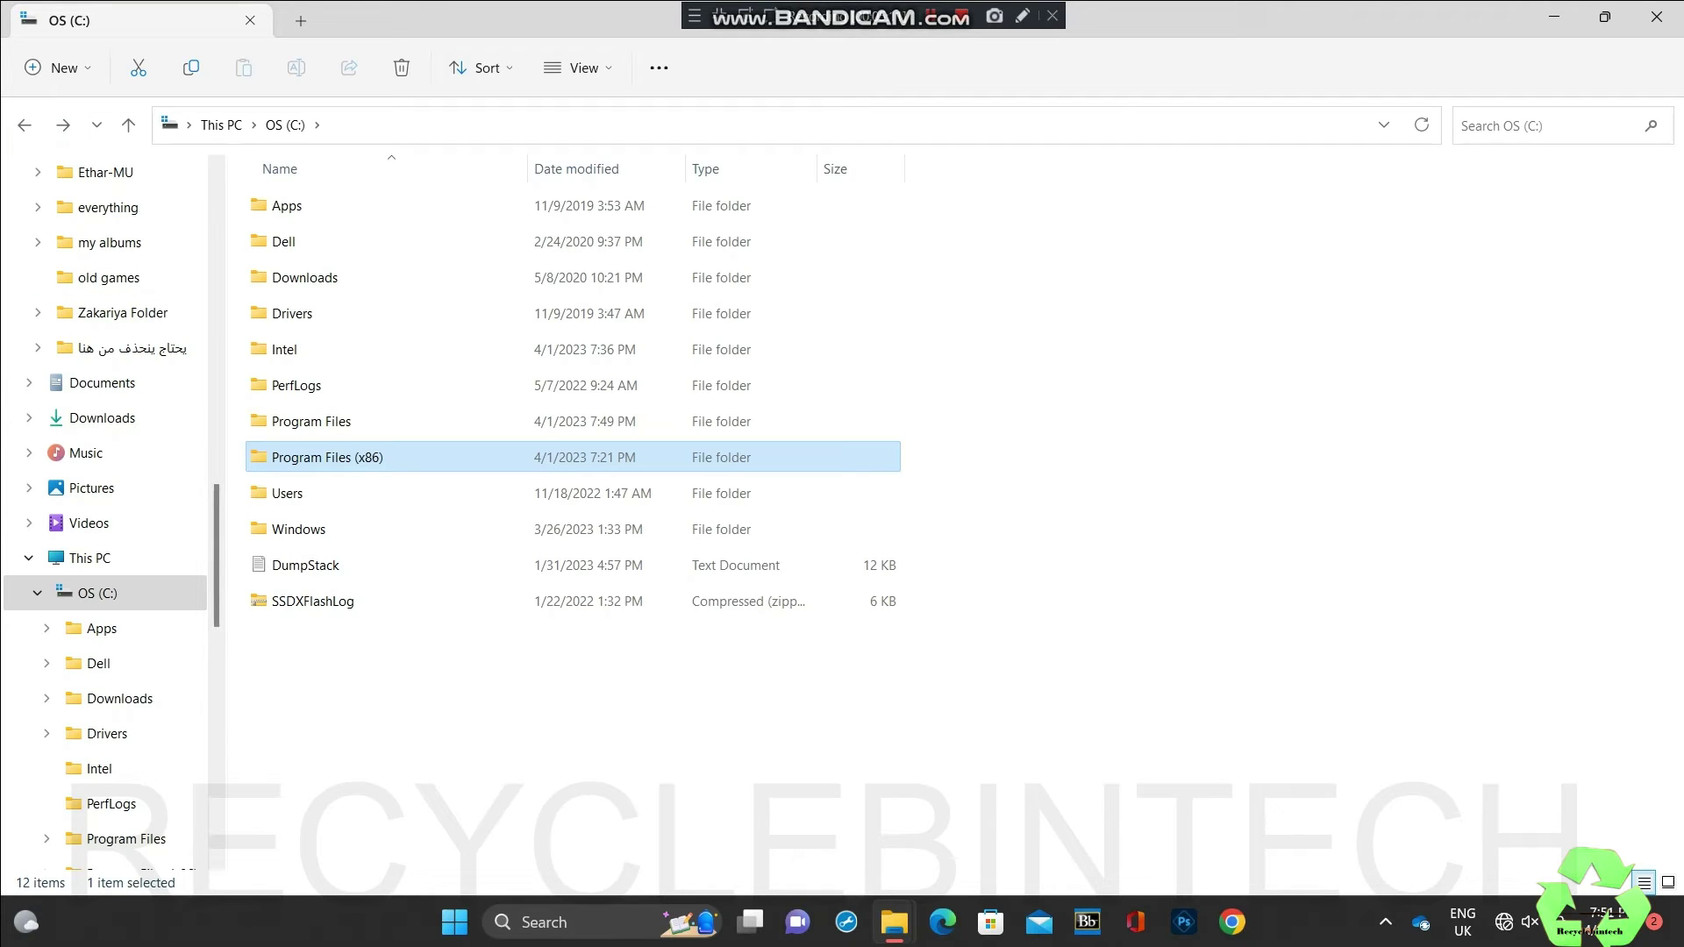
key("super+r")
Step: Run services.msc to view the local services list, then close the Services window
type("ser")
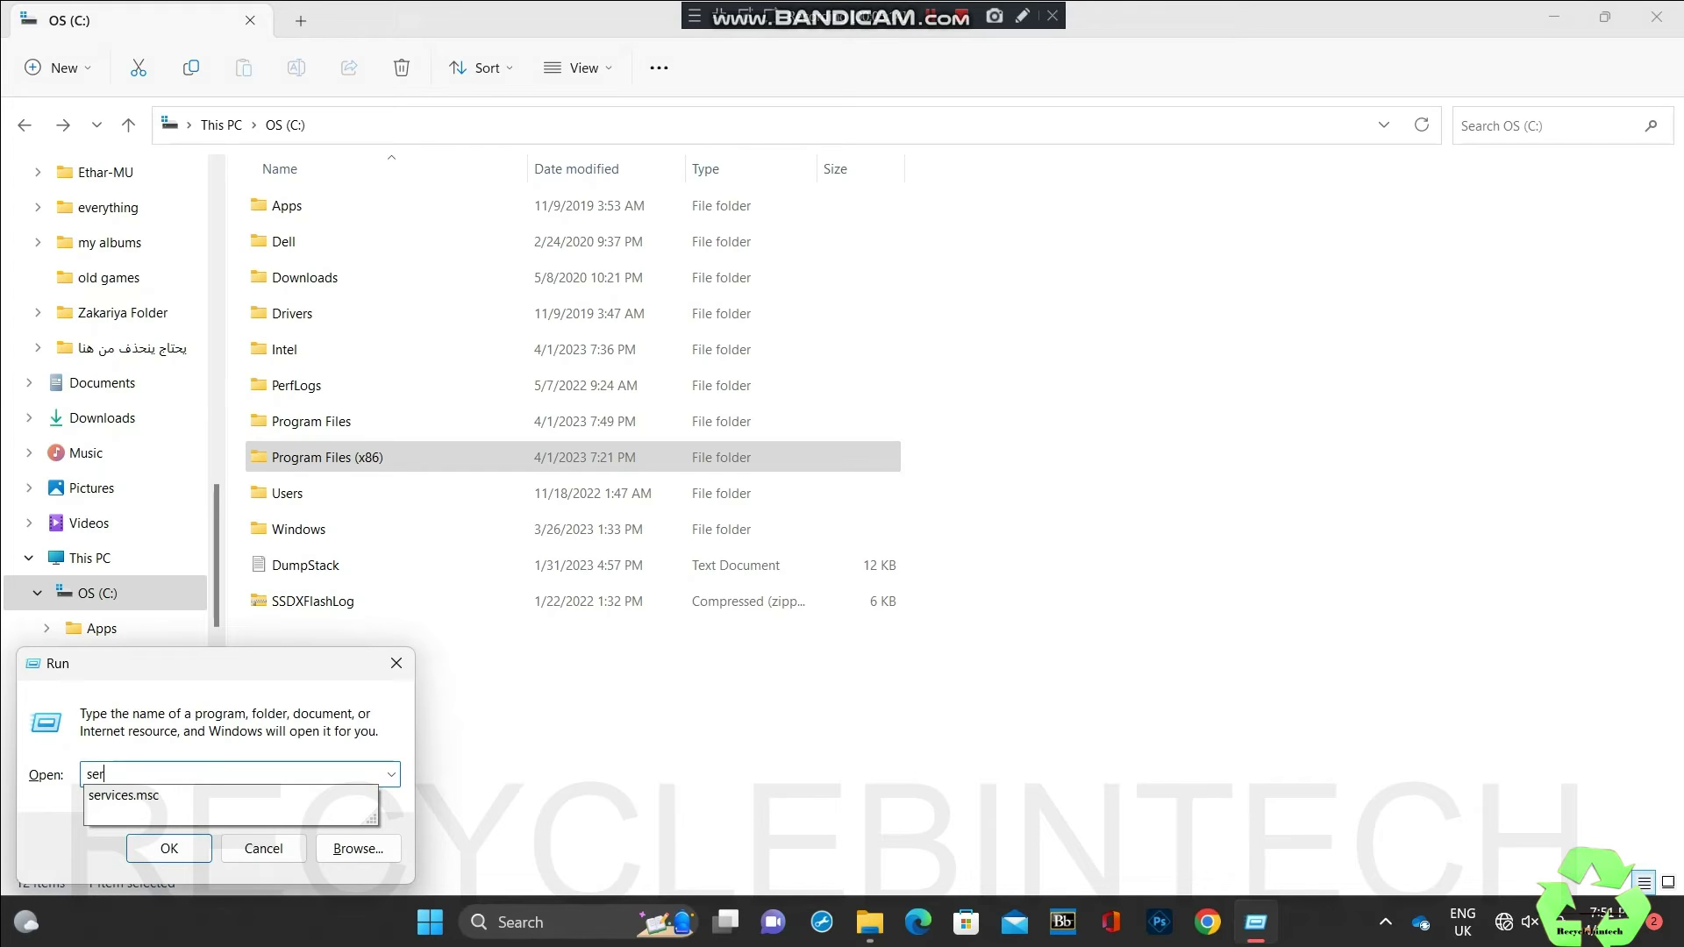
key("Down")
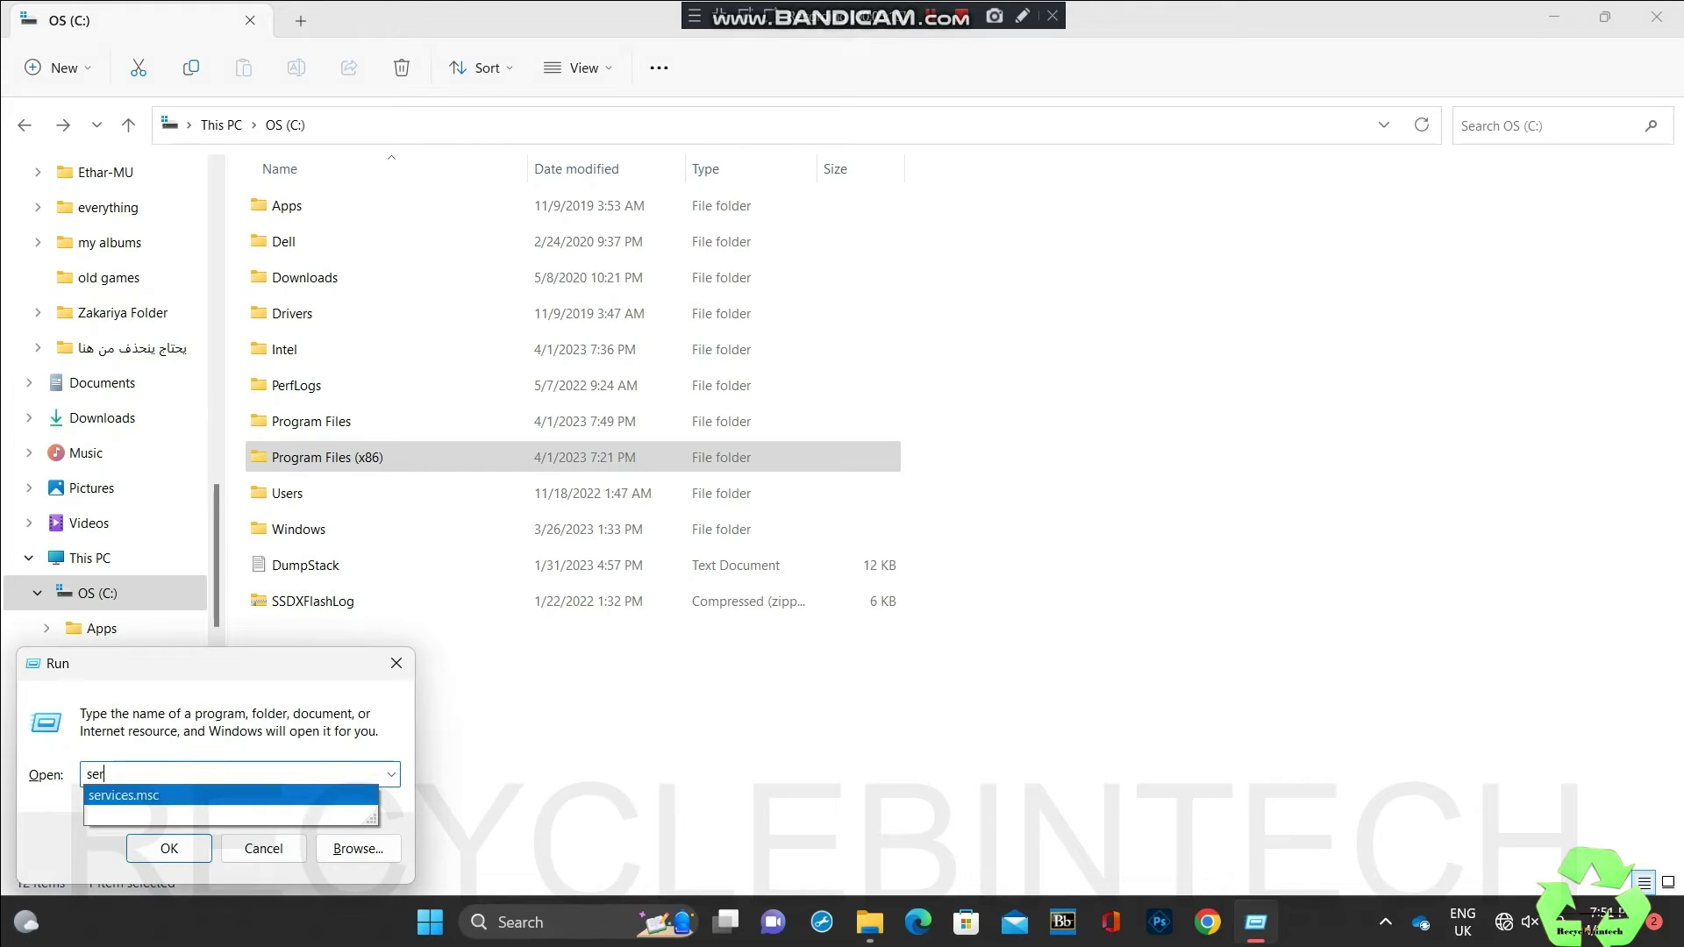
key("Return")
left_click(159, 773)
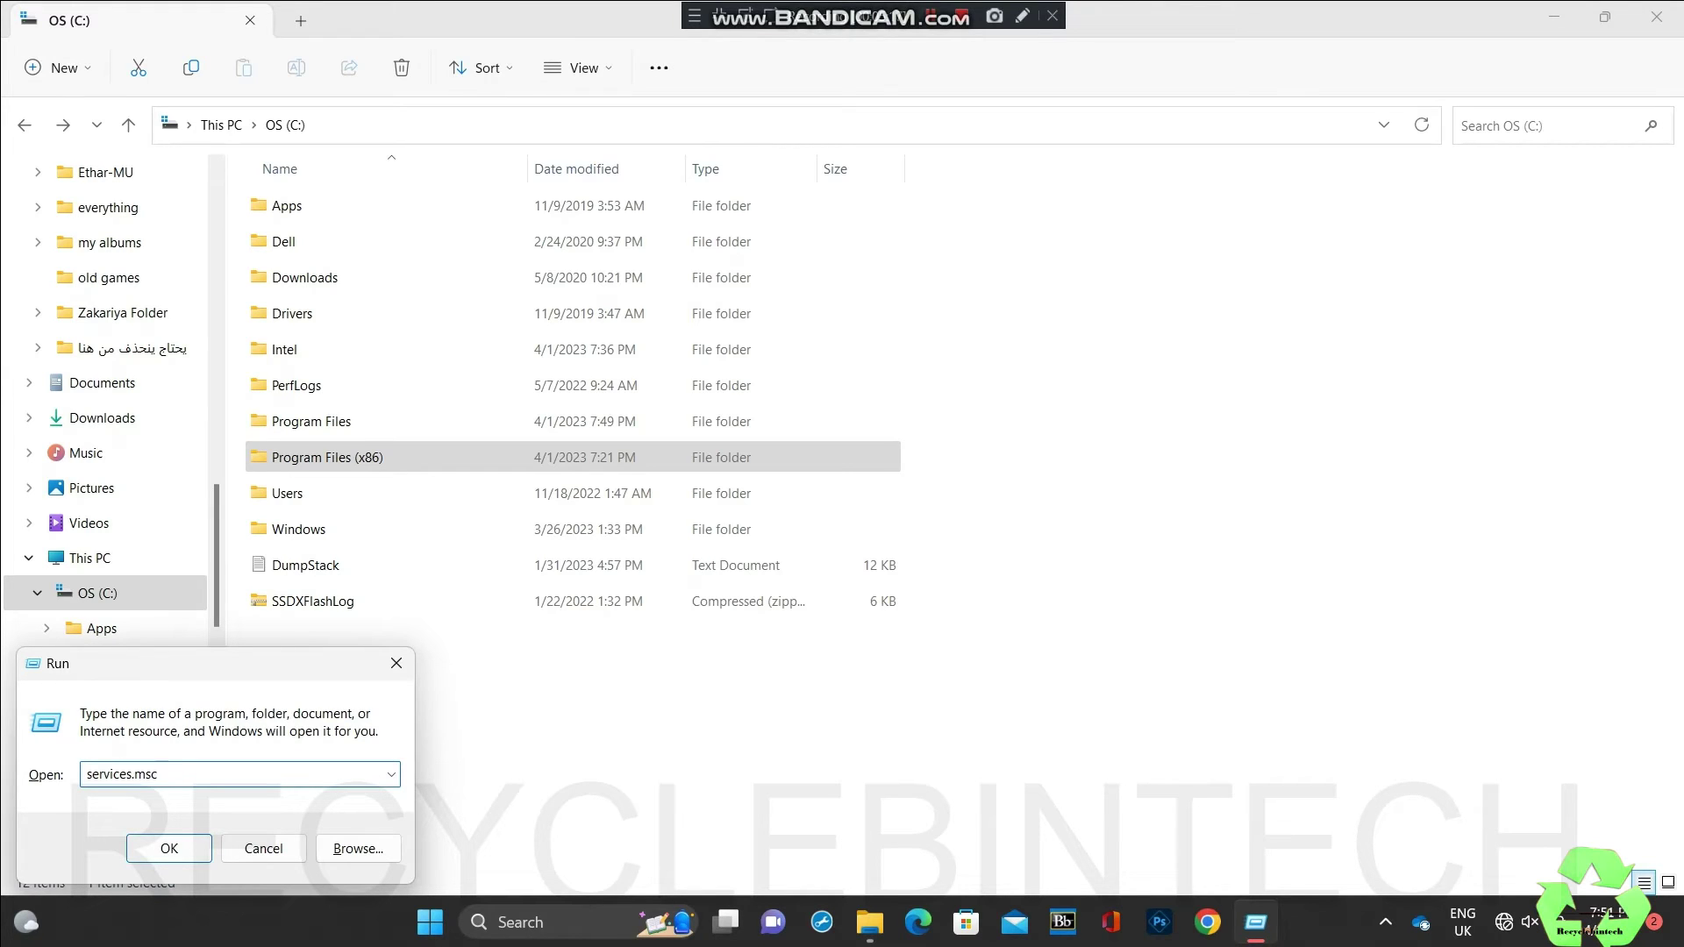
left_click(170, 848)
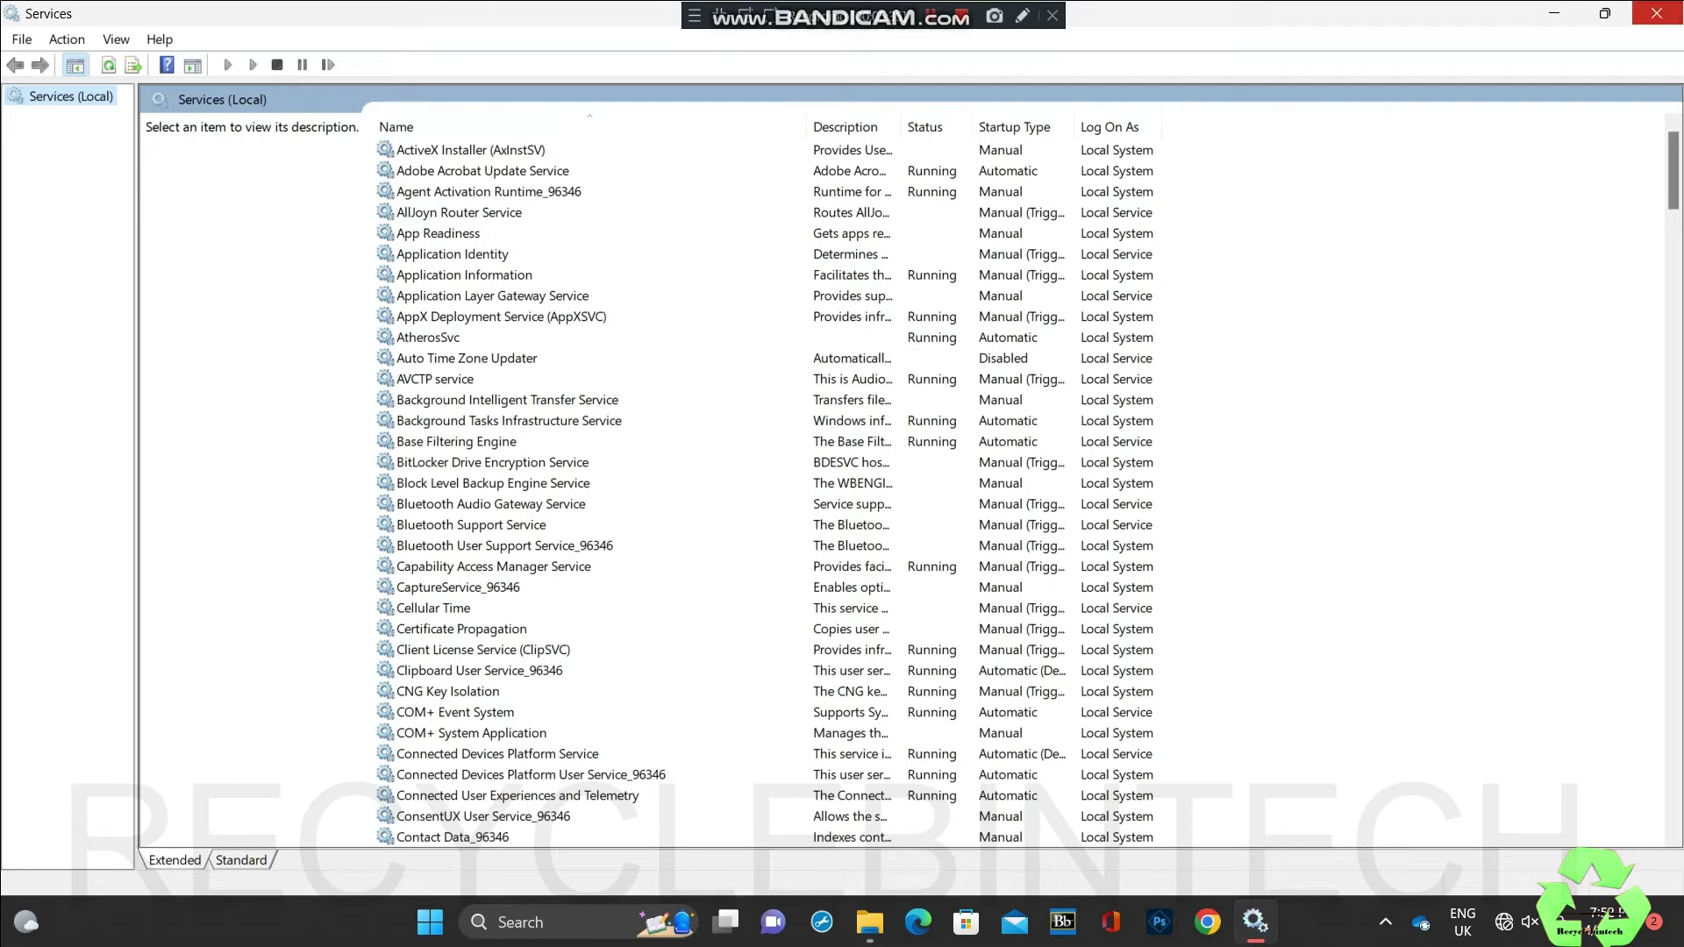
left_click(1656, 13)
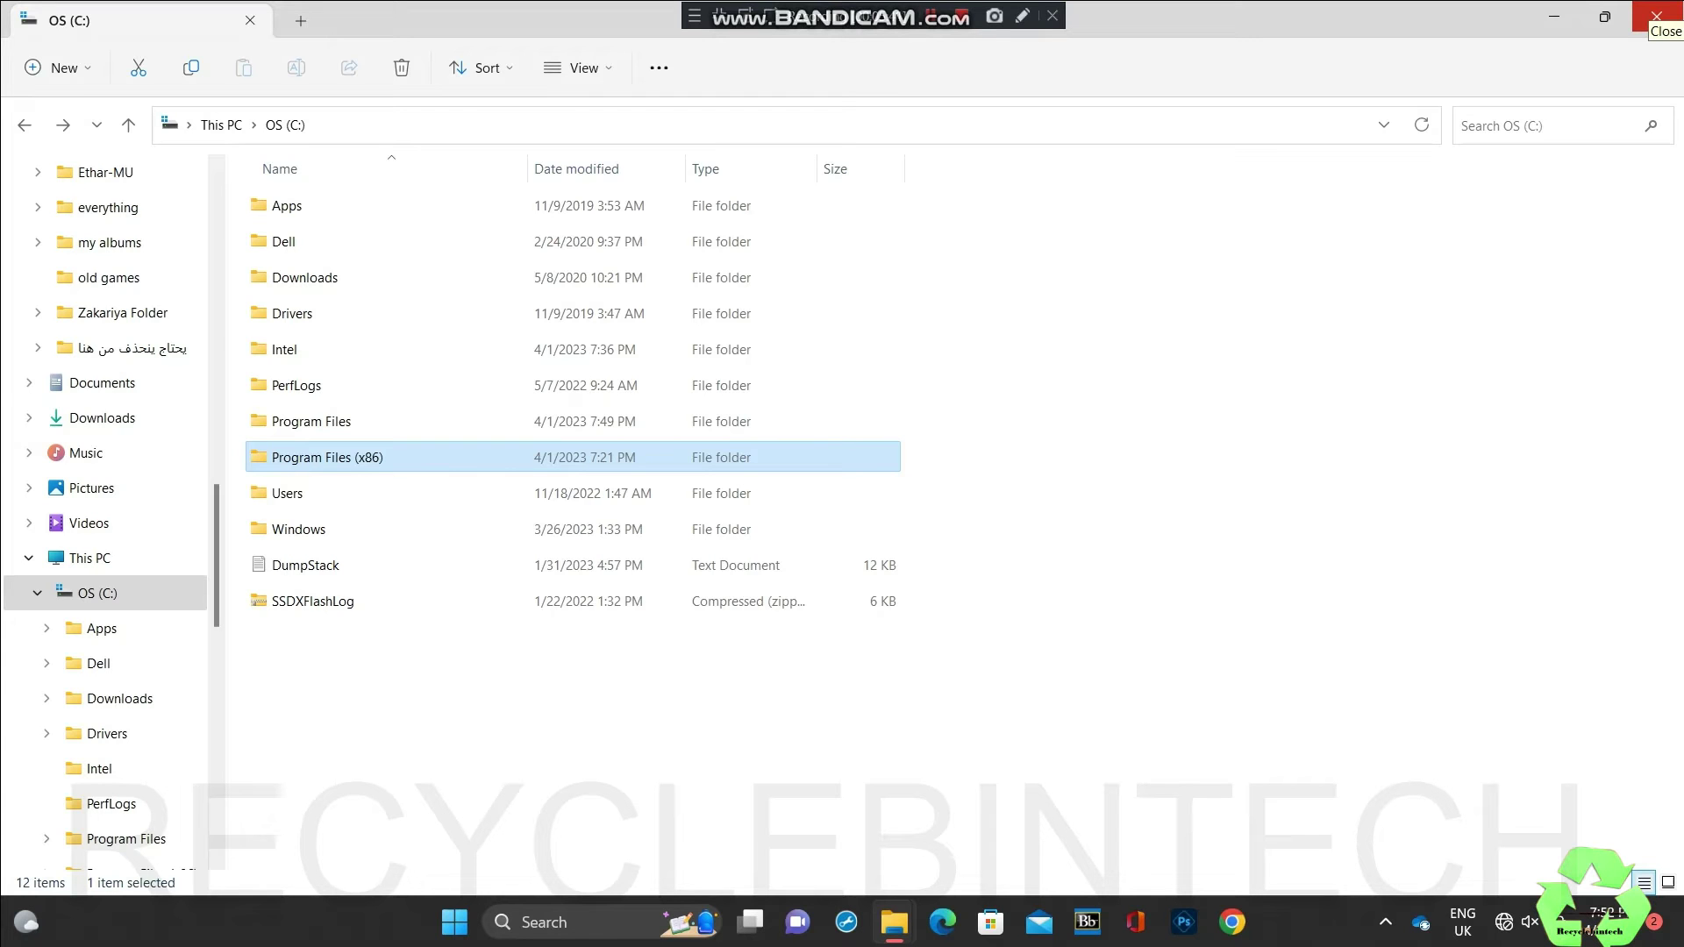
Step: Reopen drive C: from This PC and browse into C:\Apps\7VDFT
left_click(1656, 16)
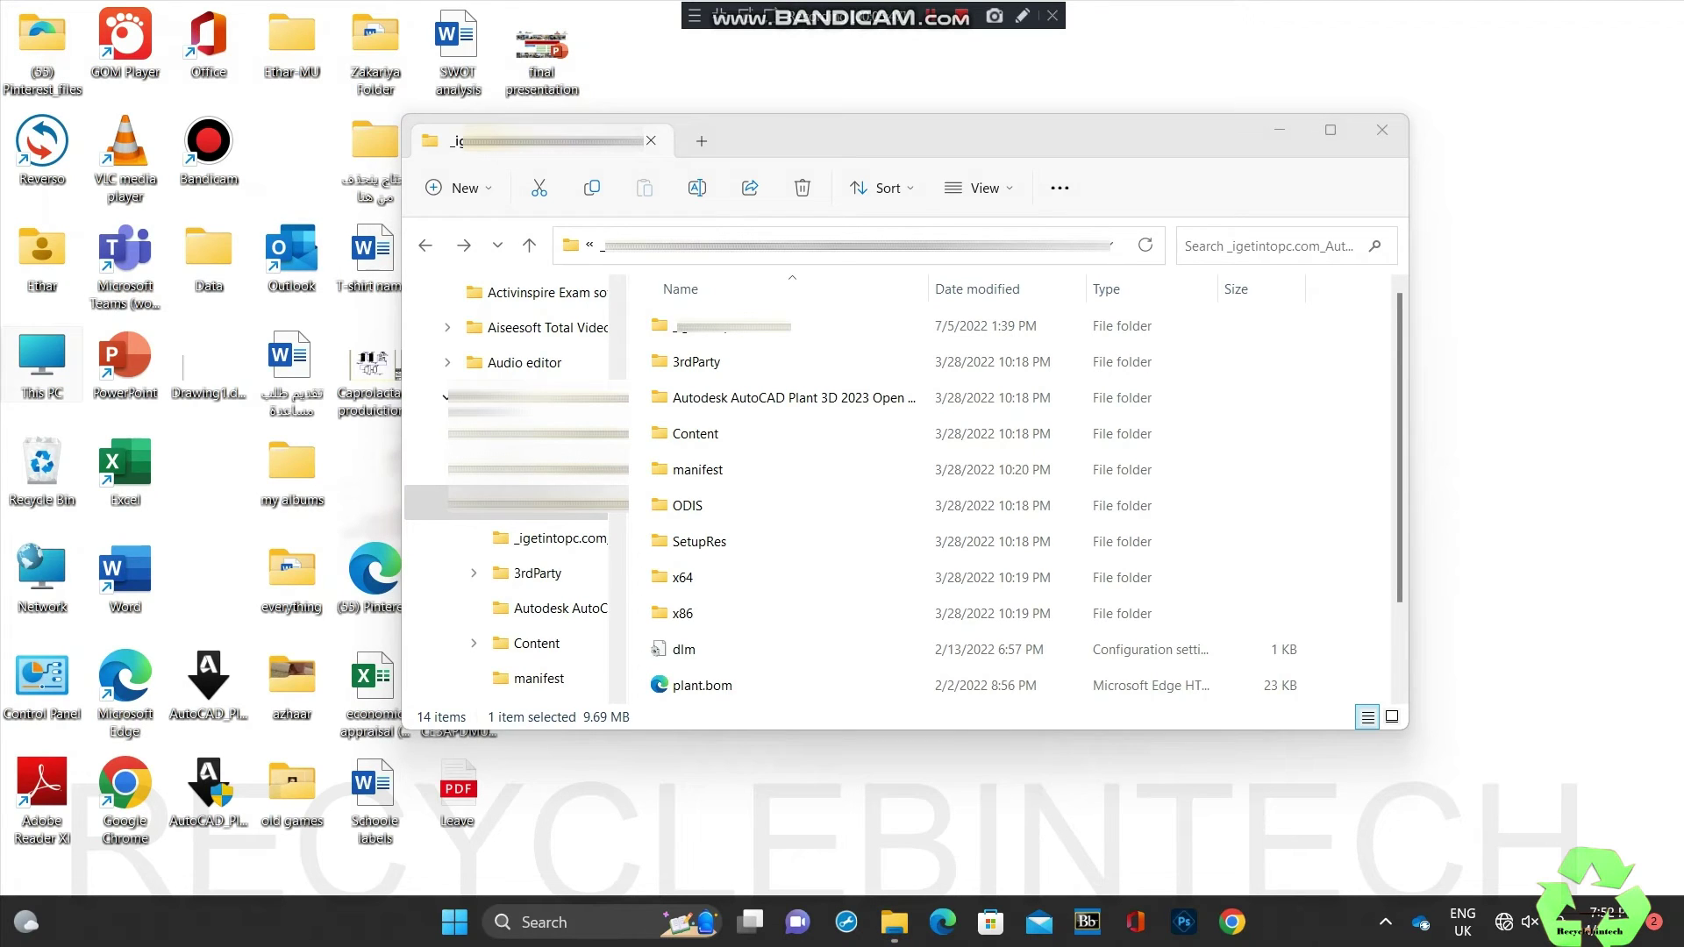
double_click(42, 360)
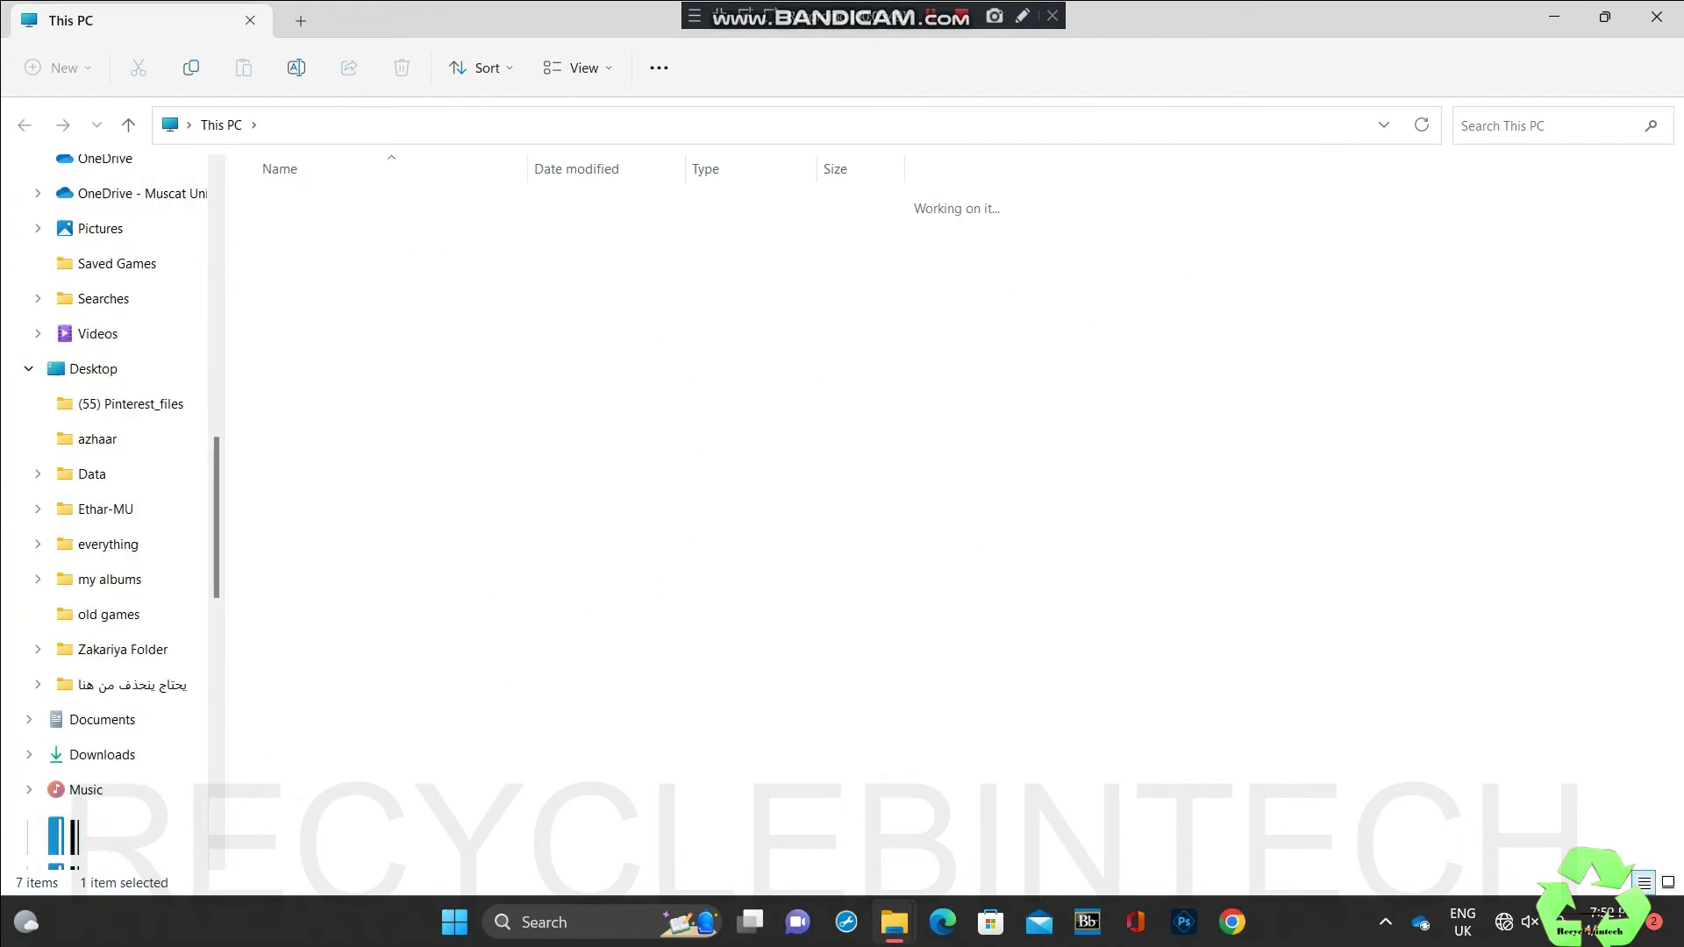
key("Return")
key("Down")
key("Return")
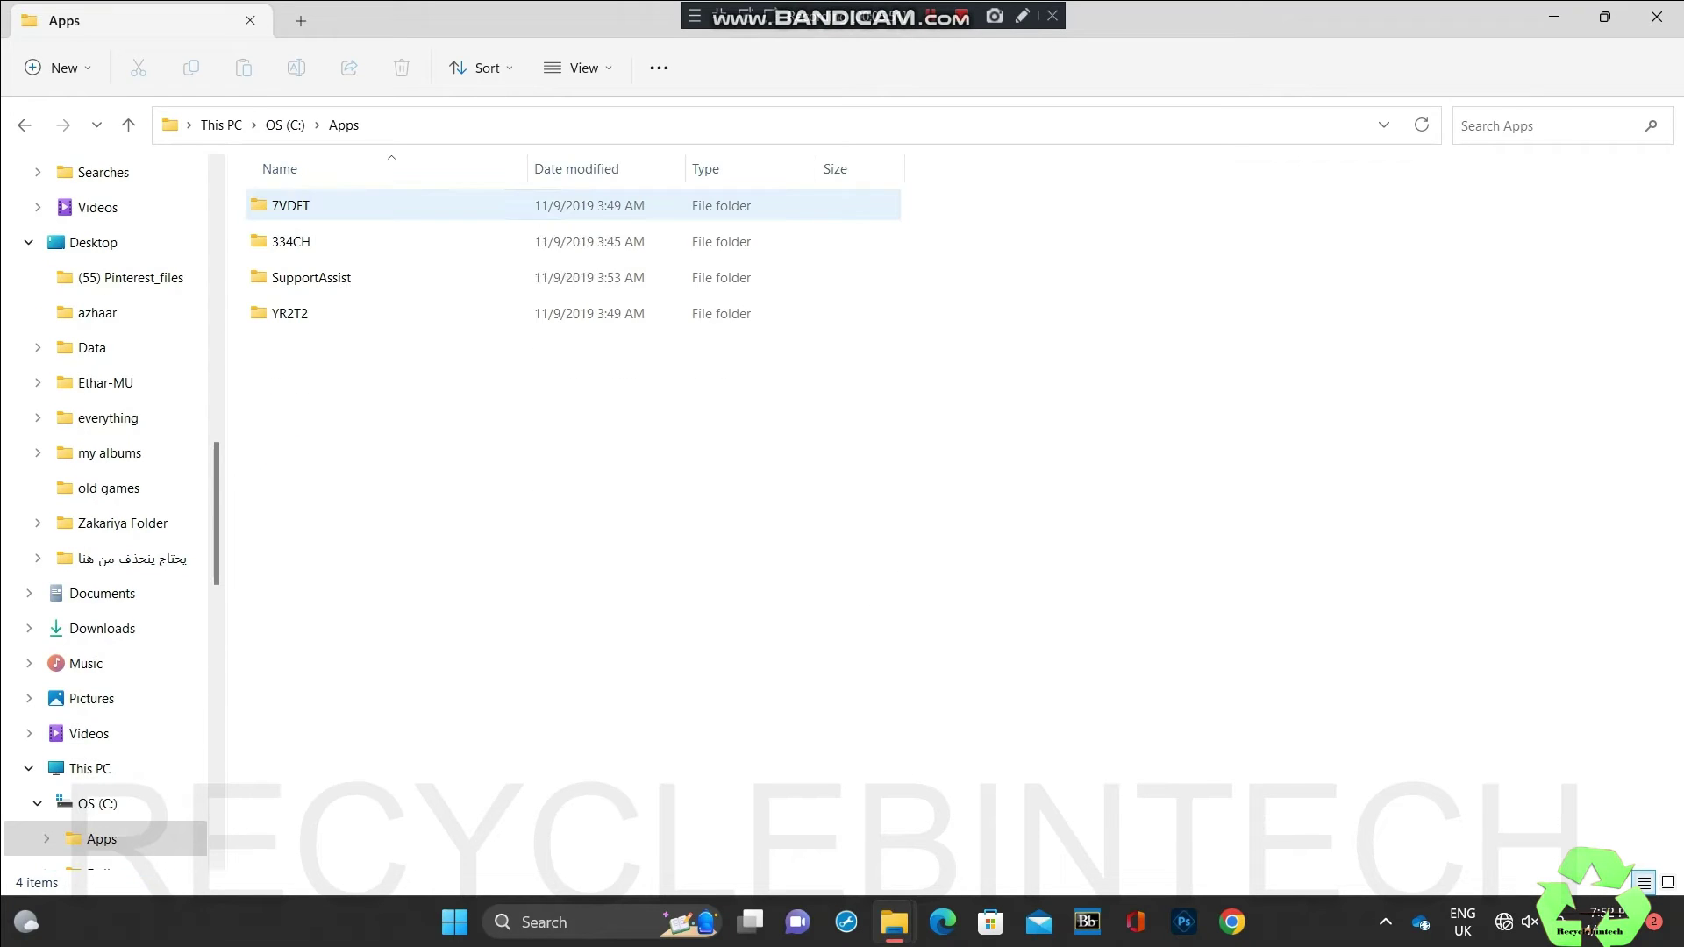
key("Down")
key("Up")
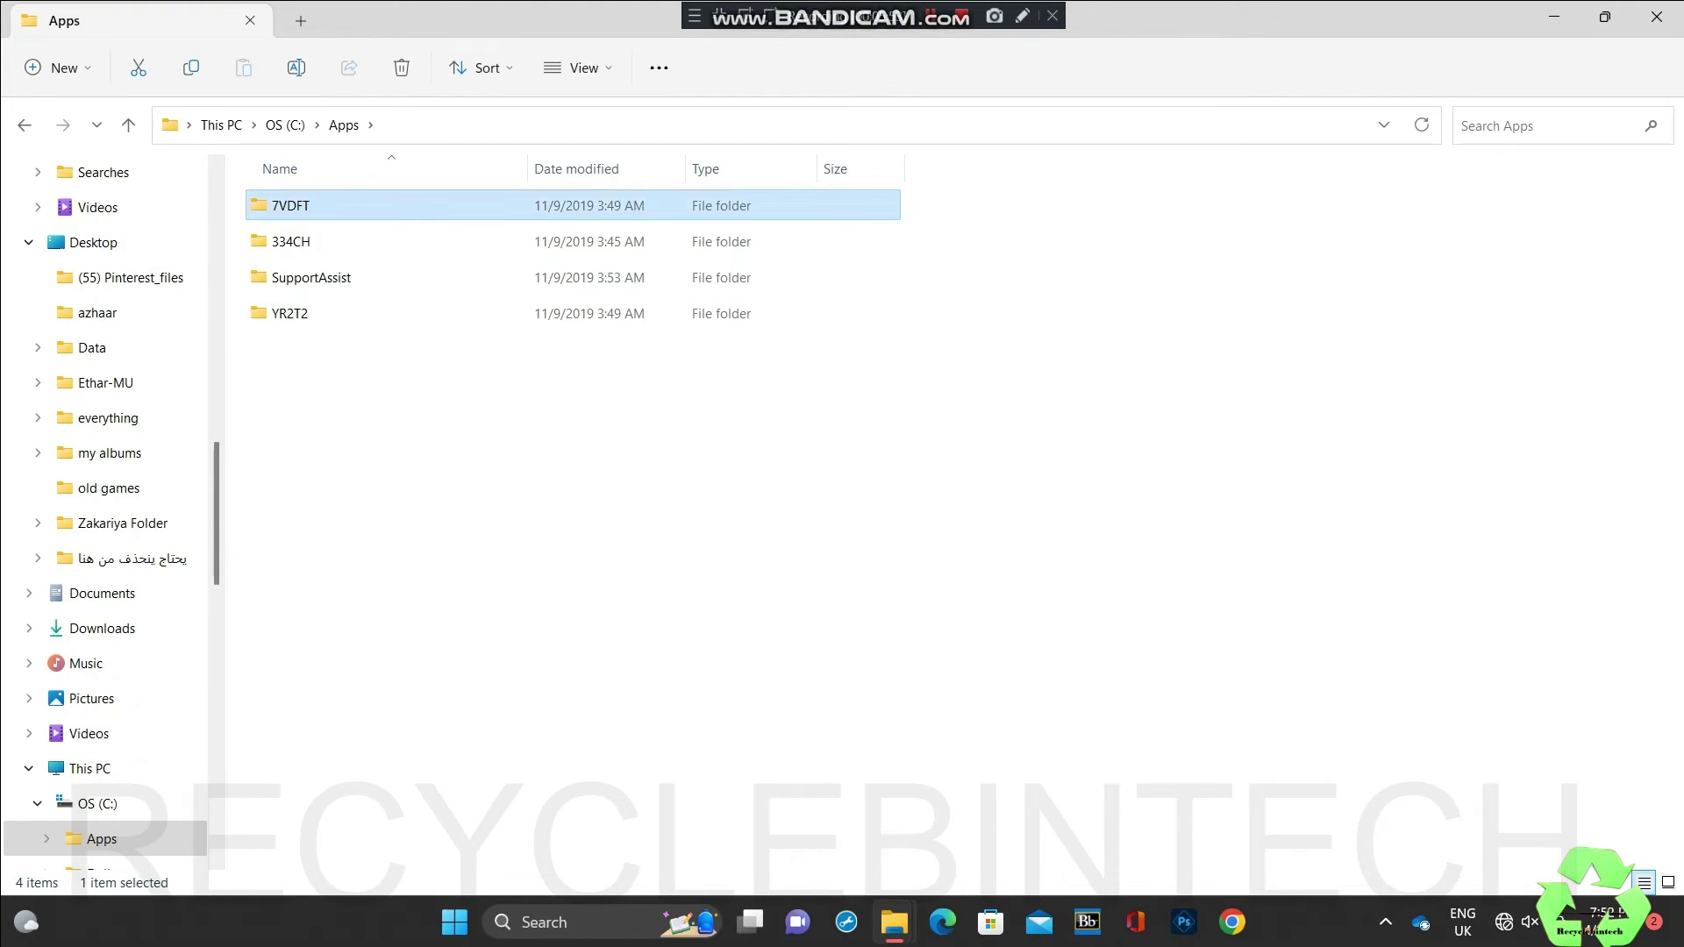
key("Return")
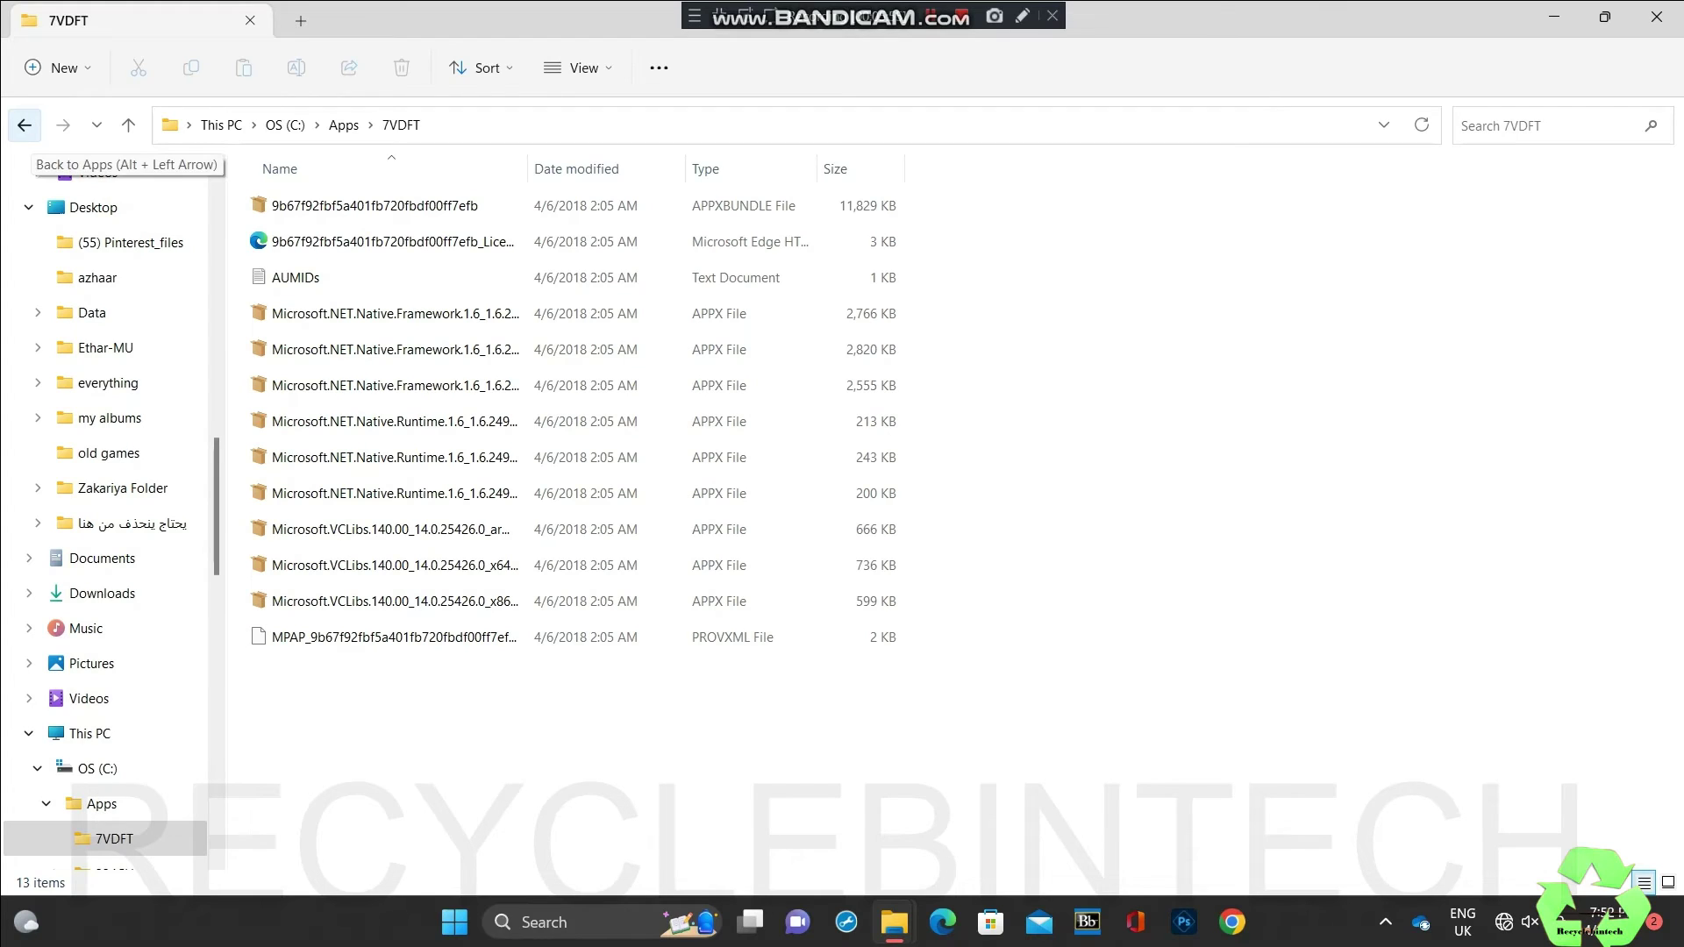
Step: Go back up to the OS (C:) root and bring up the Run box
left_click(24, 124)
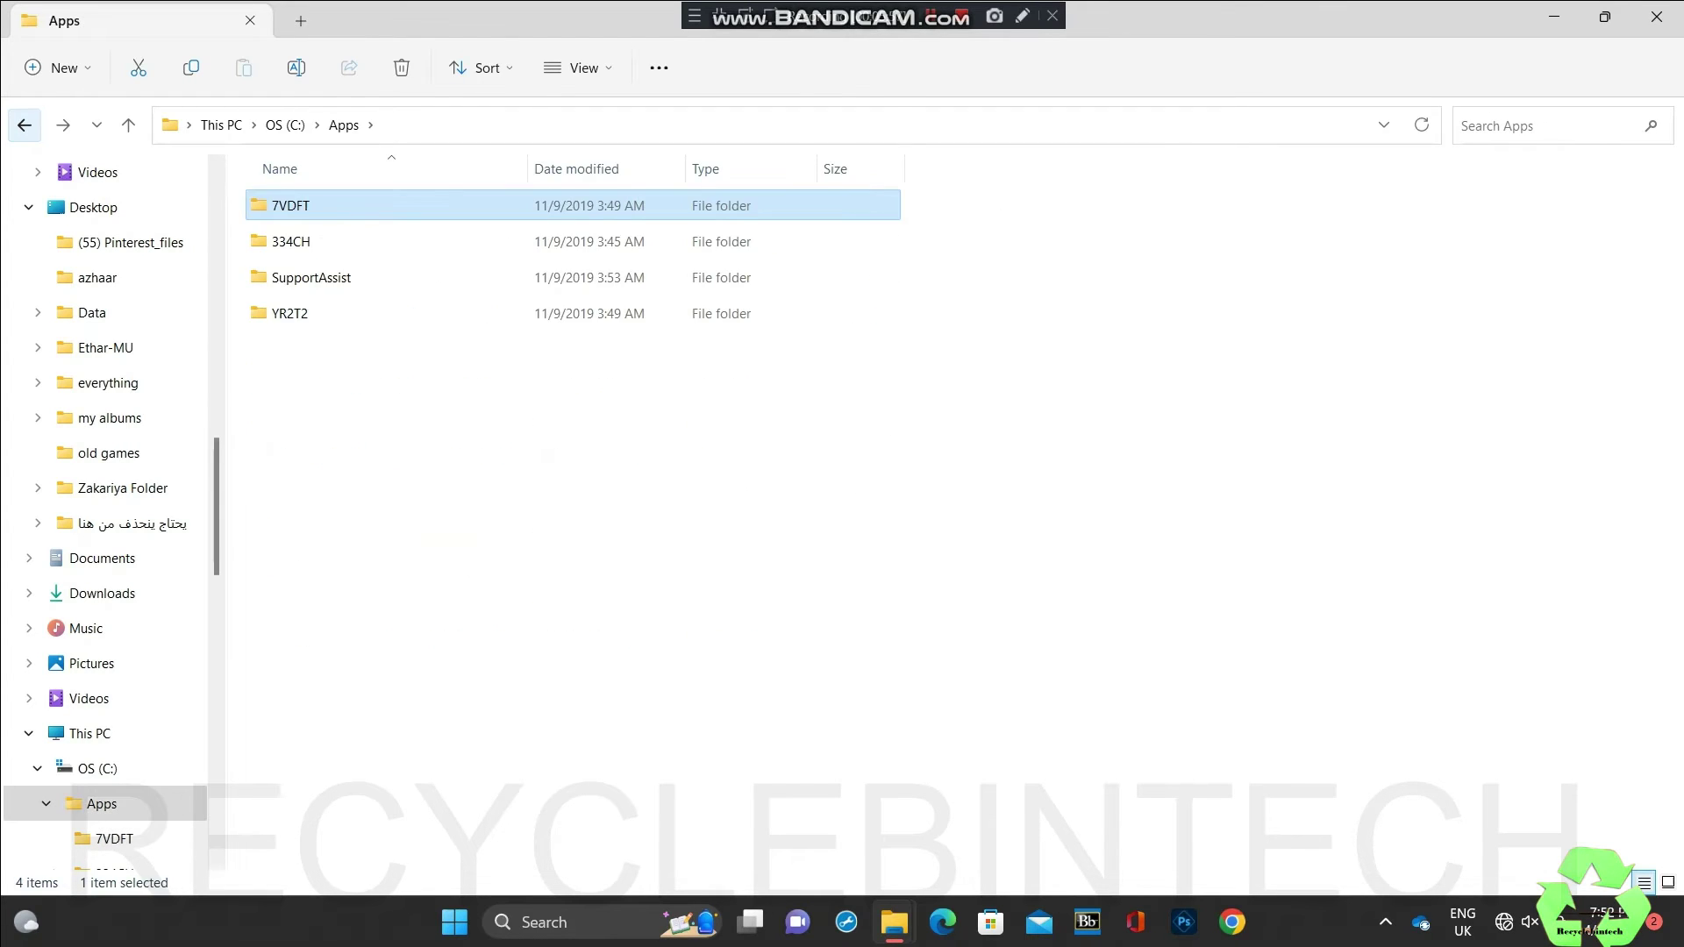
left_click(24, 124)
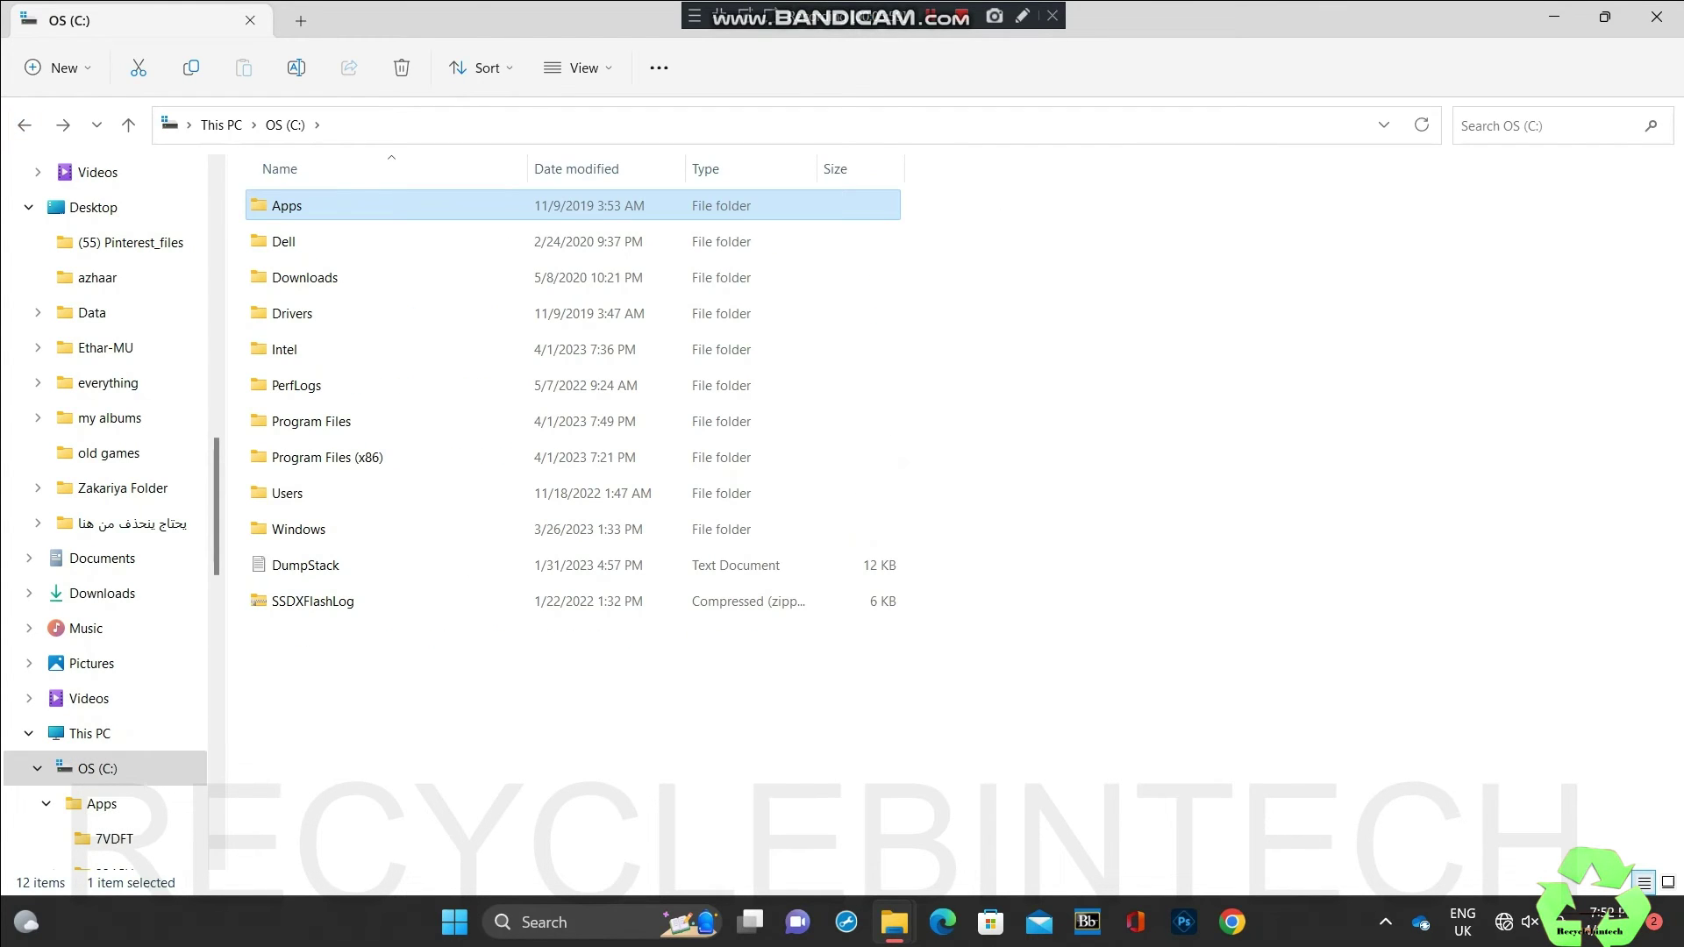
key("super+r")
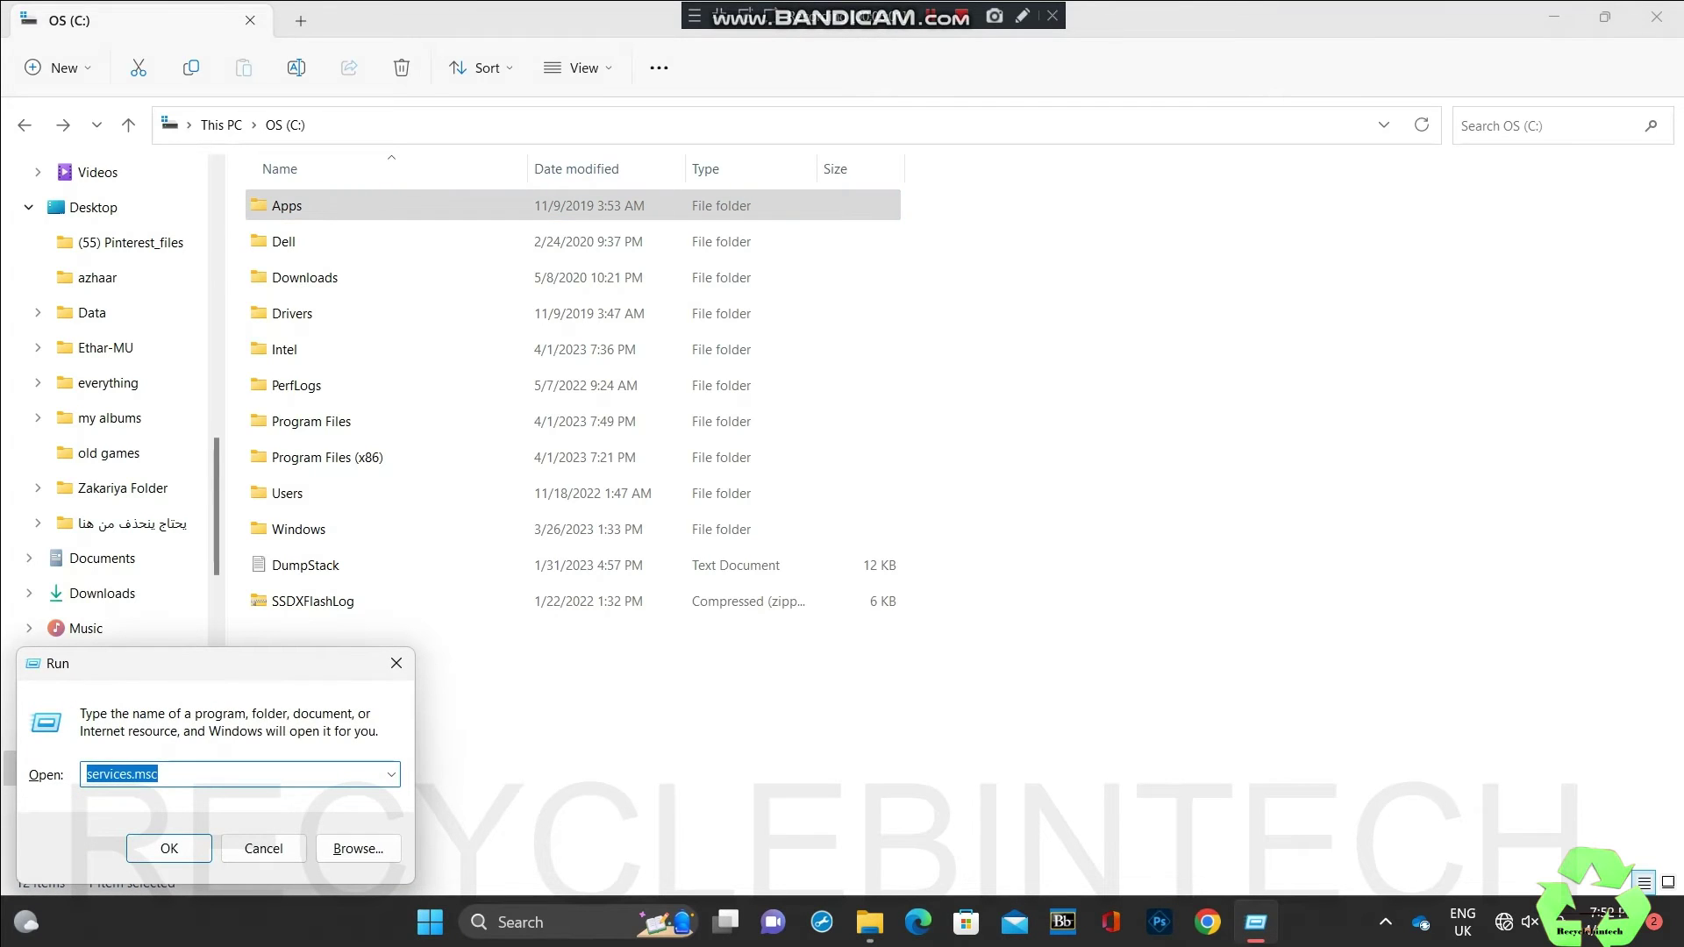
Step: Open the user's AppData\Local folder through the appdata Run suggestion
type("a")
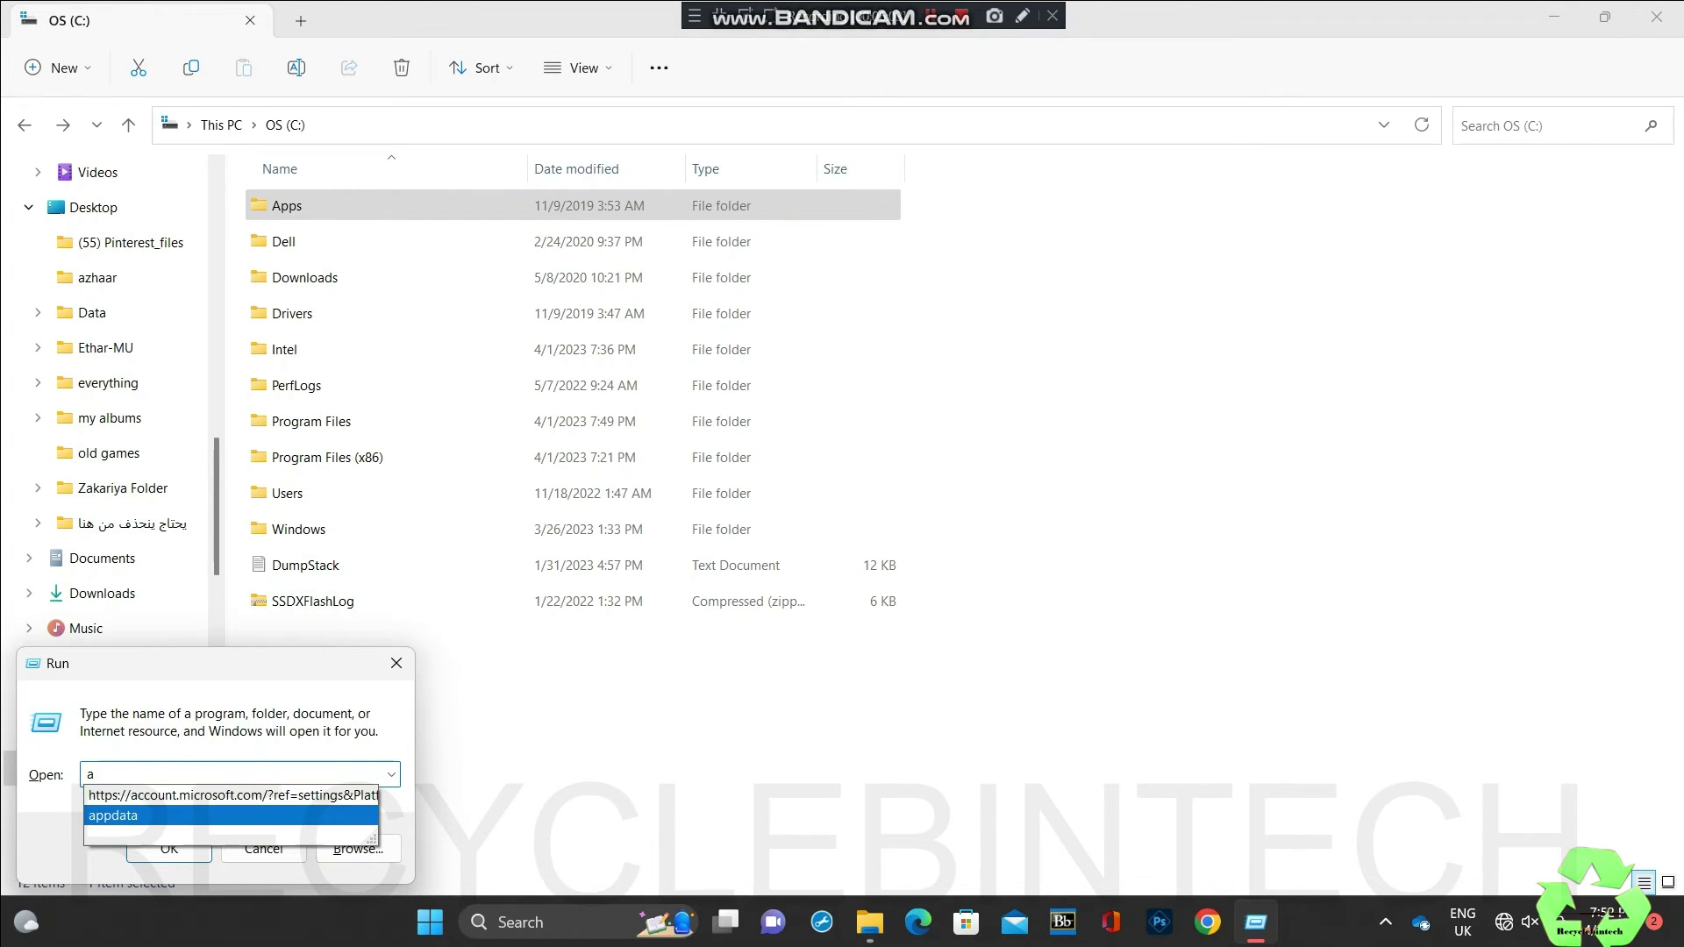
key("Return")
key("End")
key("Return")
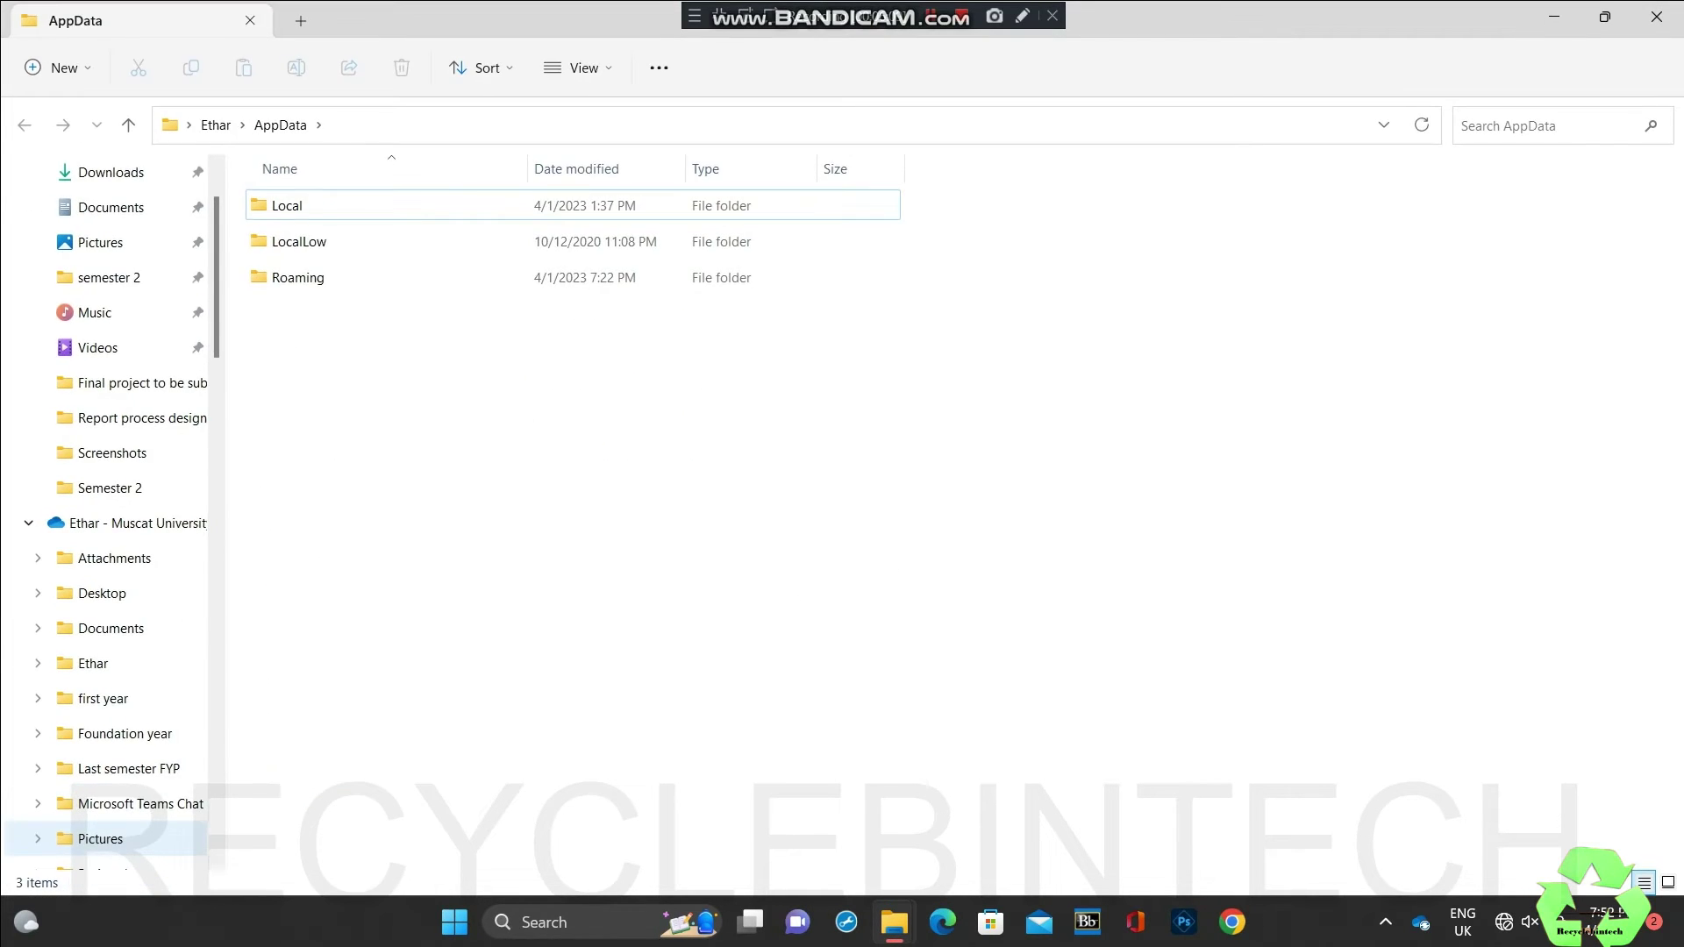
key("space")
key("Return")
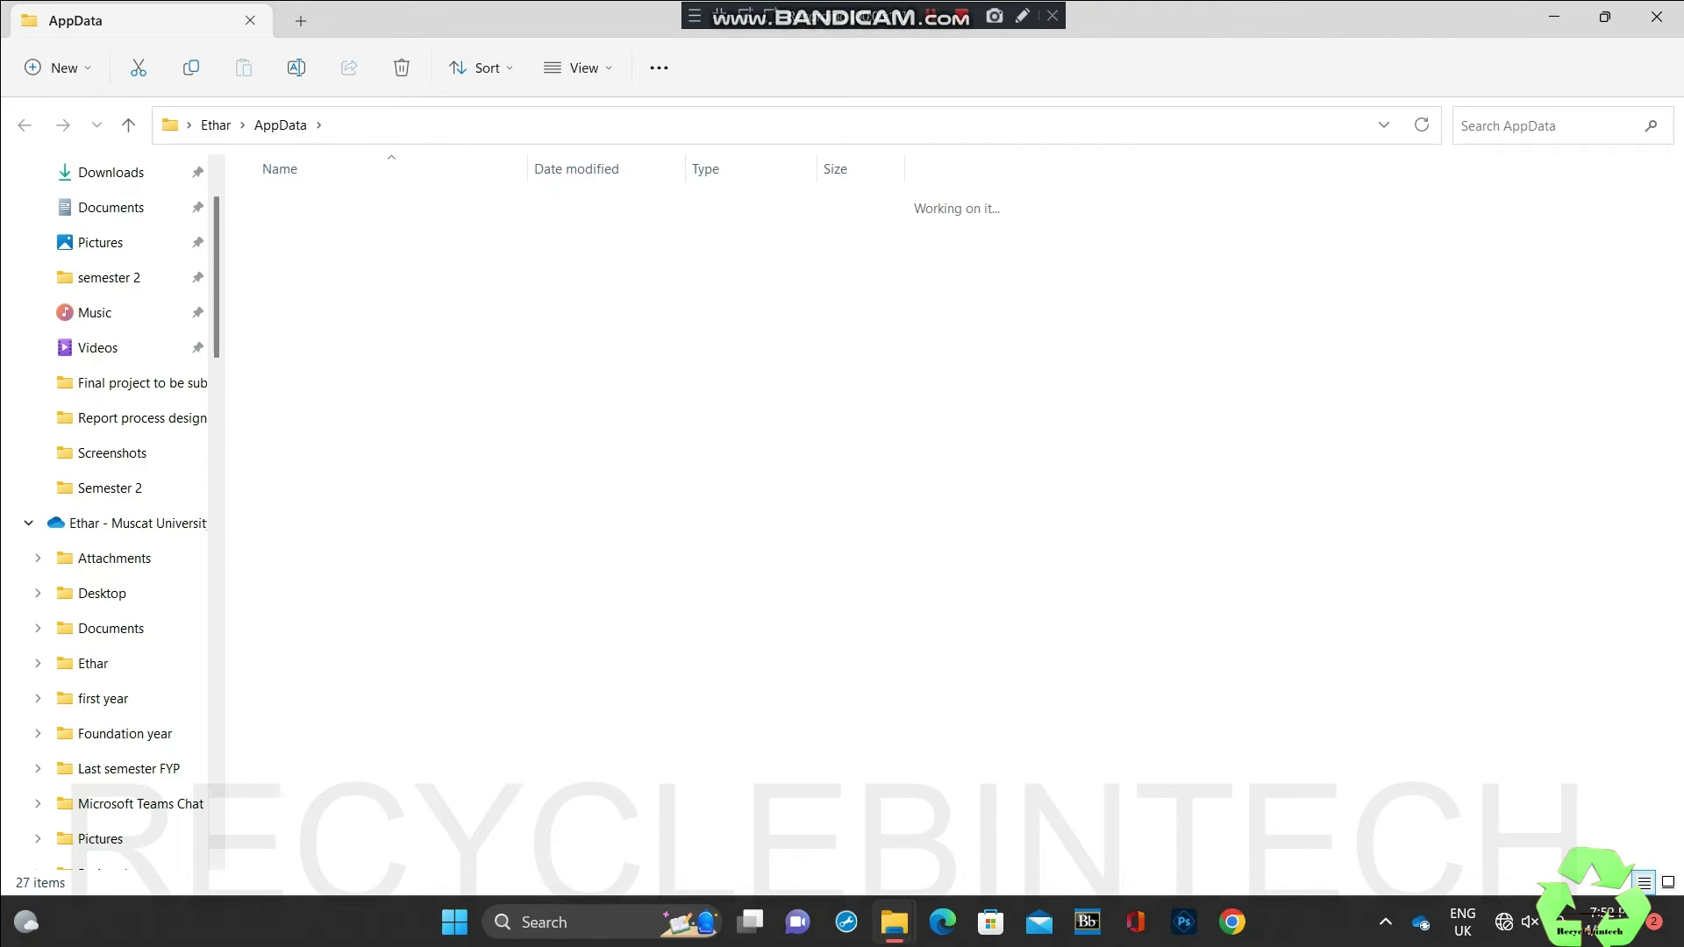
Step: Browse the Autodesk\ODIS log files, then return to the Local folder
key("Down")
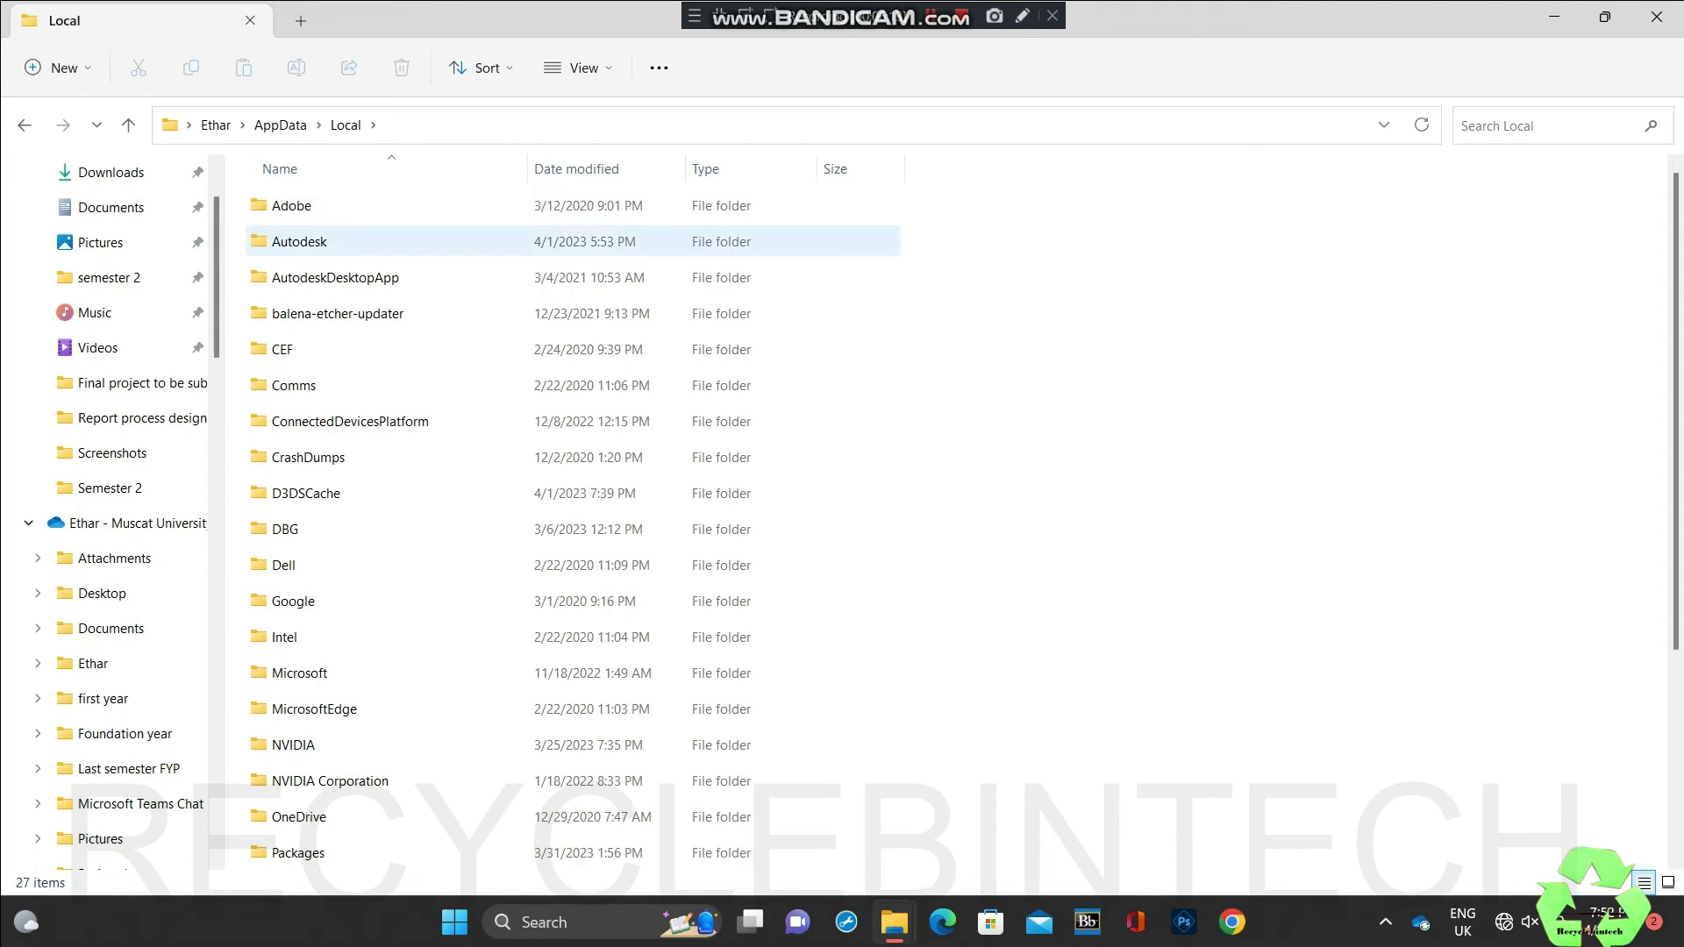
key("space")
key("Return")
key("Down")
key("Down")
key("Down")
key("Down")
key("Down")
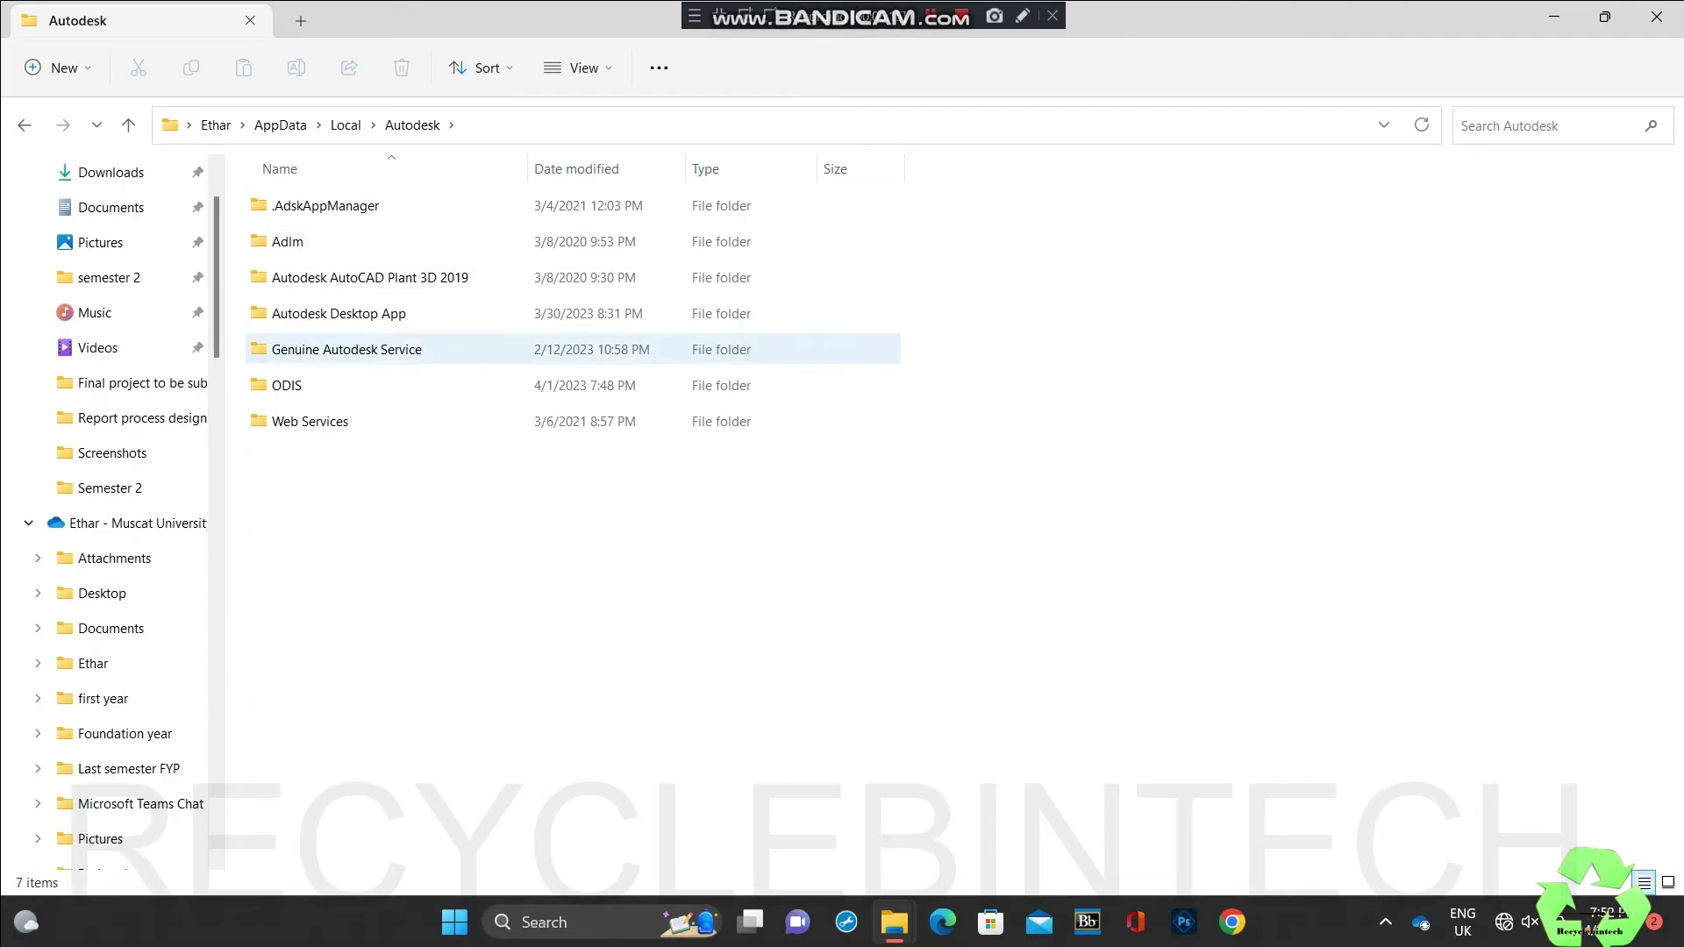
key("space")
key("Return")
key("Down")
key("Down")
key("Down")
key("Down")
key("Down")
key("Down")
key("Down")
key("Down")
key("Down")
key("Down")
key("Down")
key("Down")
key("Down")
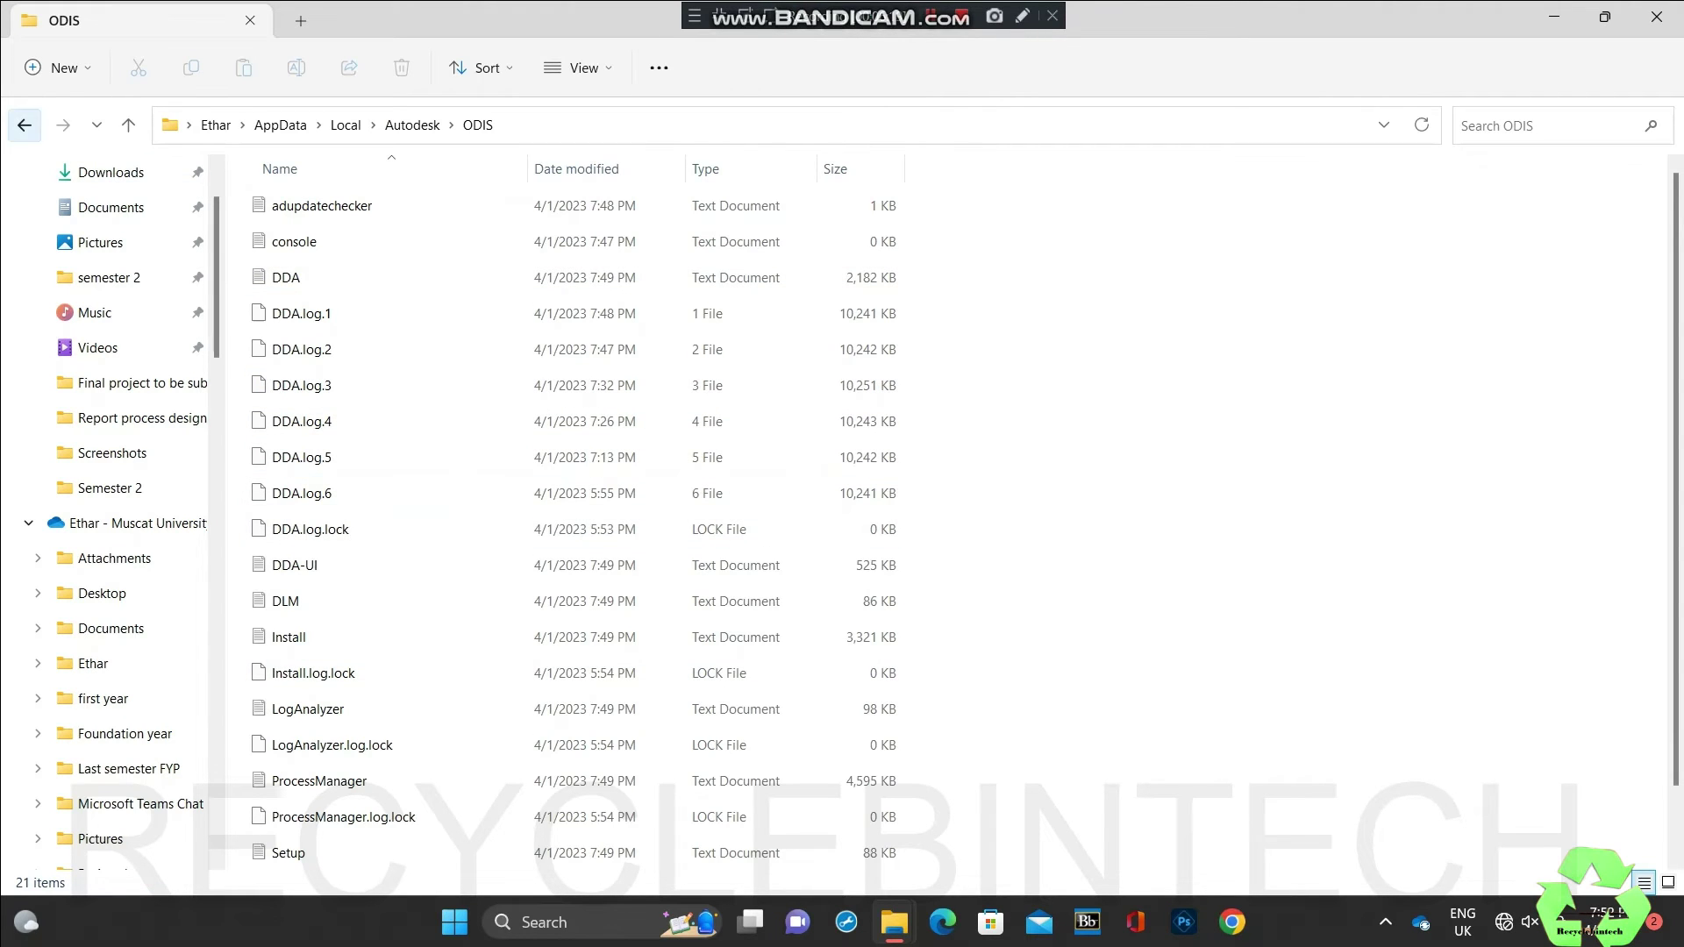
left_click(24, 125)
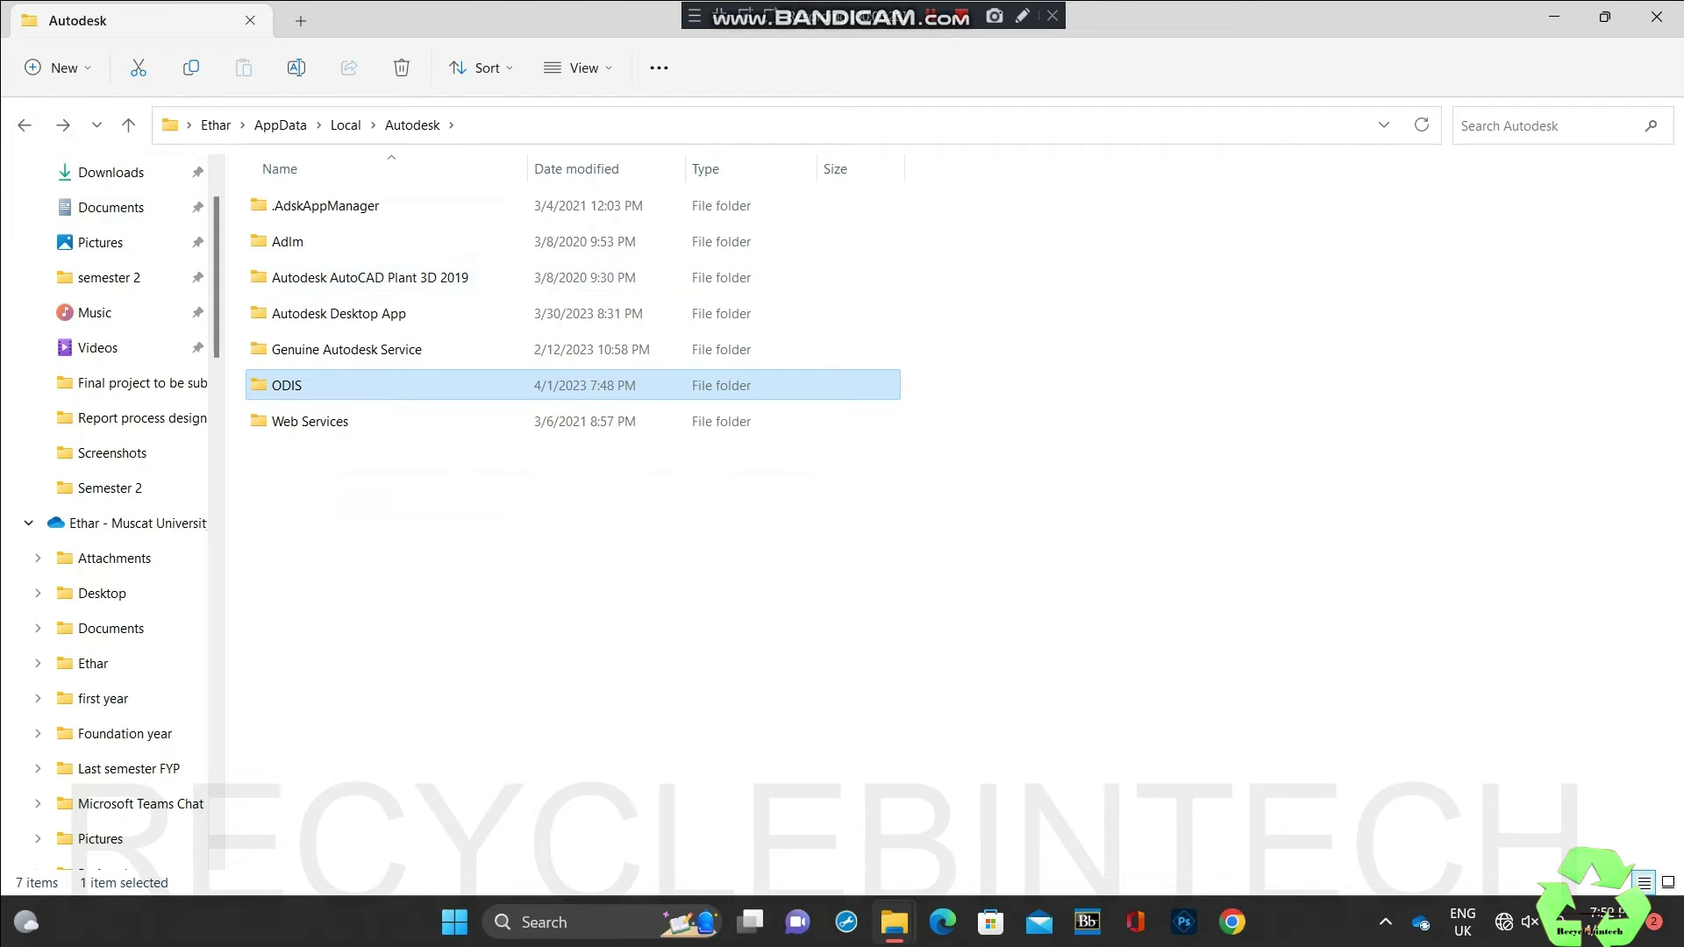
left_click(24, 125)
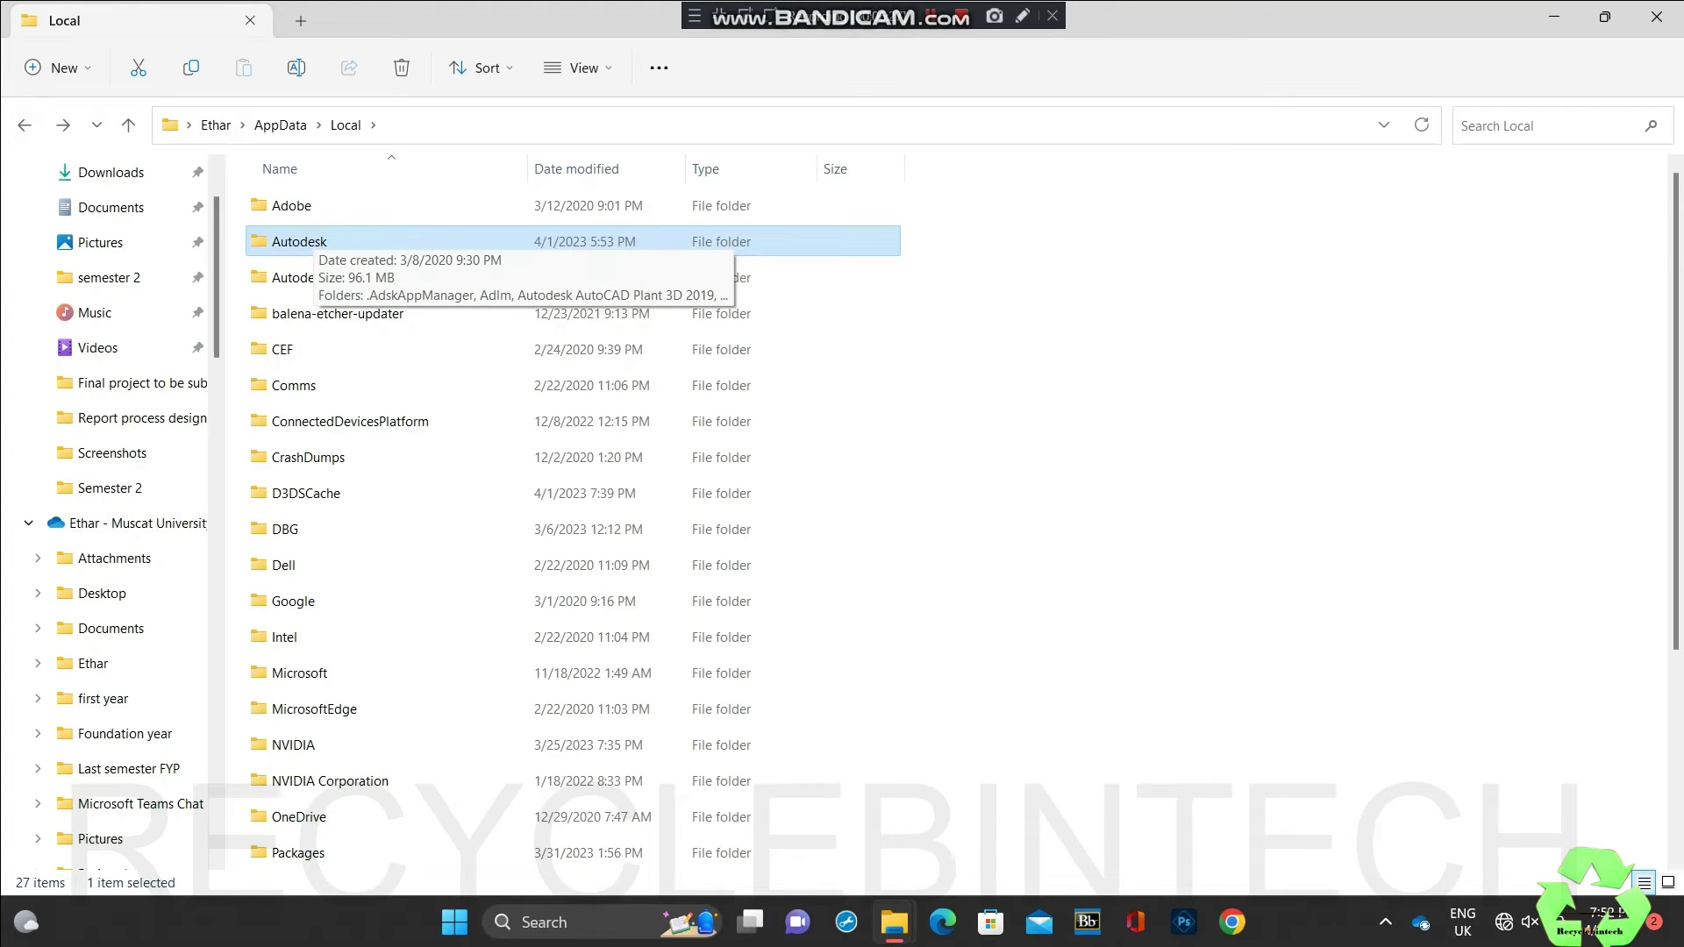
Step: Permanently delete the Autodesk folder from Local, keeping AutodeskDesktopApp by cancelling its deletion
key("shift+Delete")
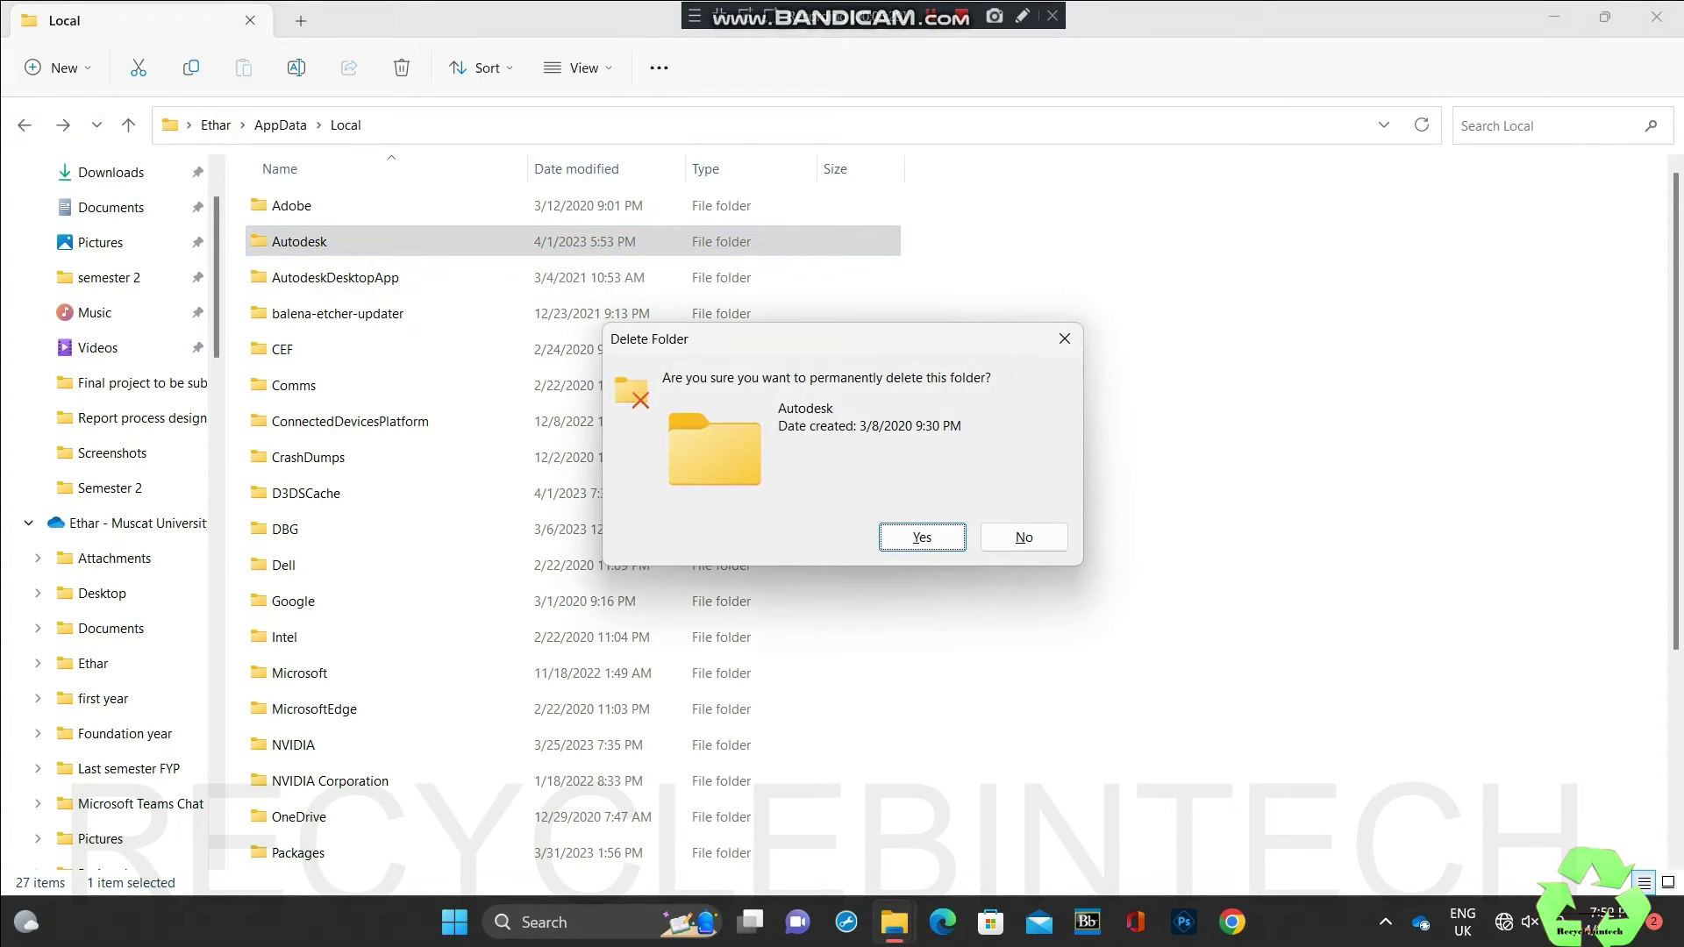
key("Return")
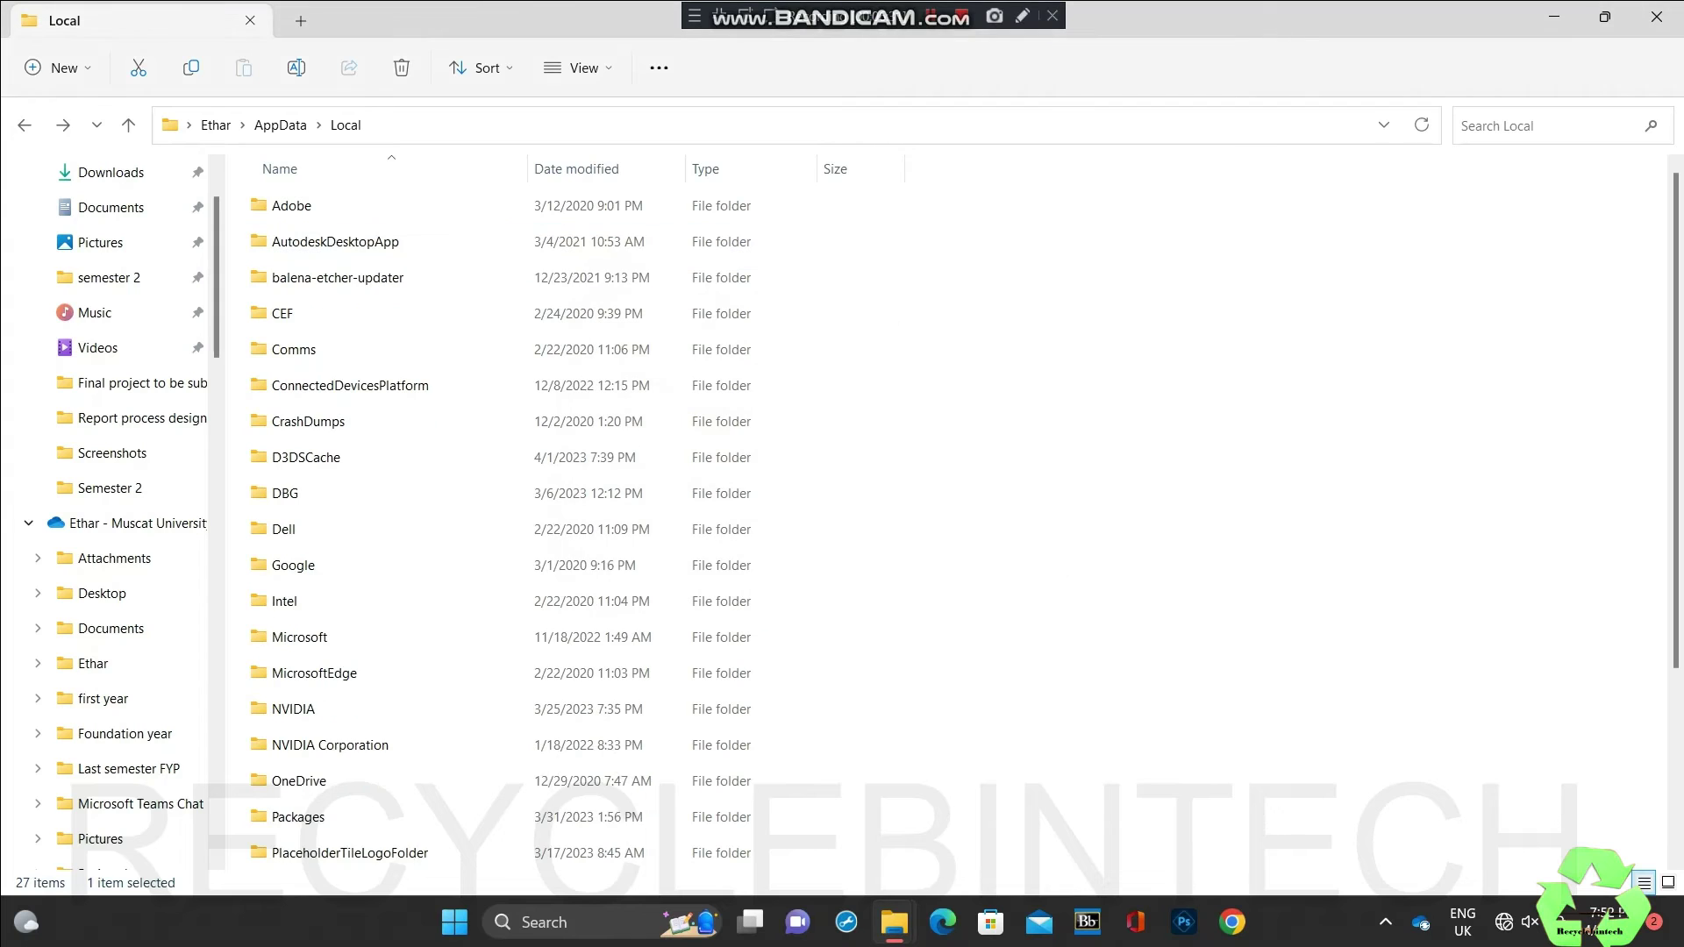
double_click(335, 241)
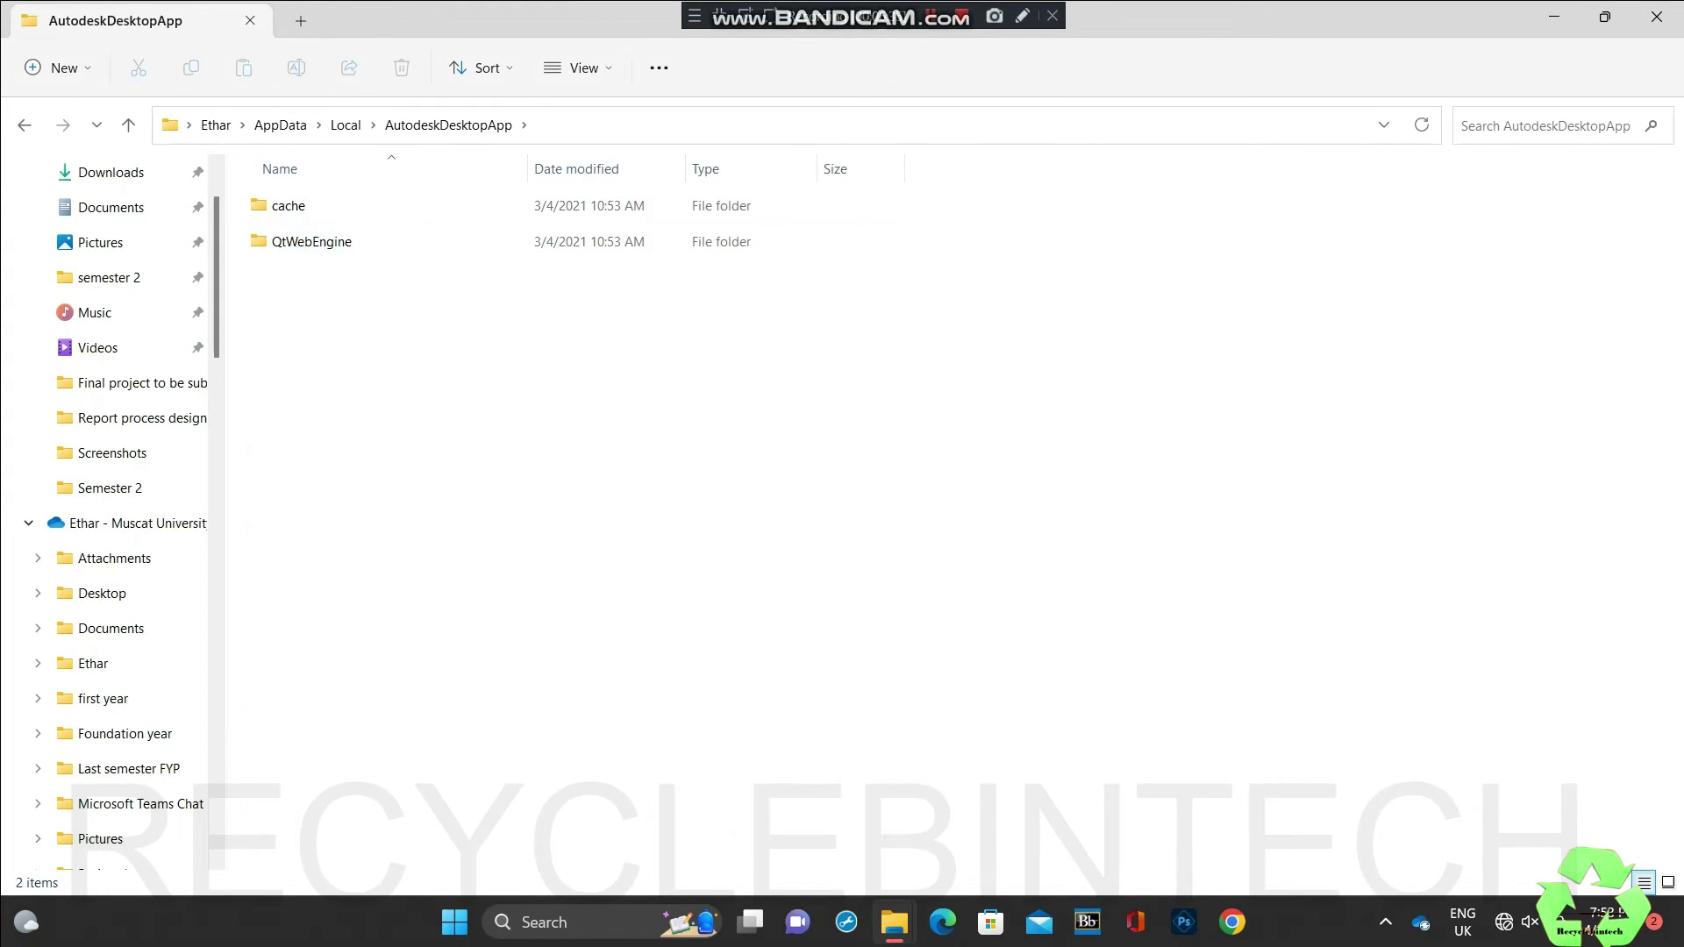
left_click(25, 125)
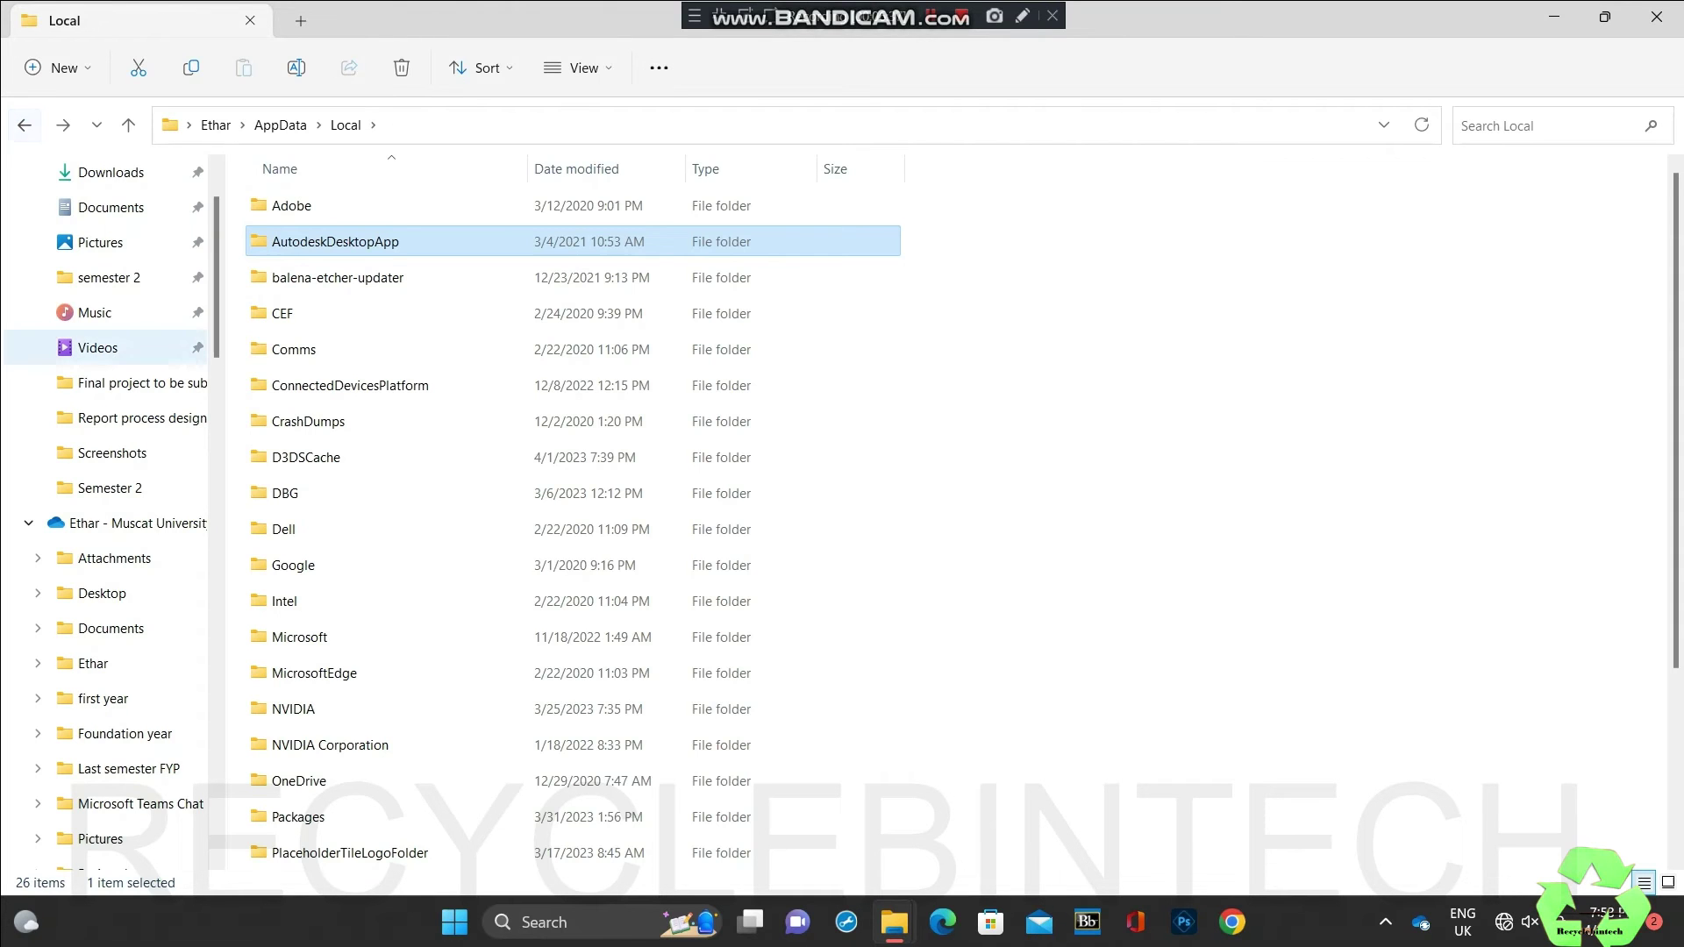
key("shift+Delete")
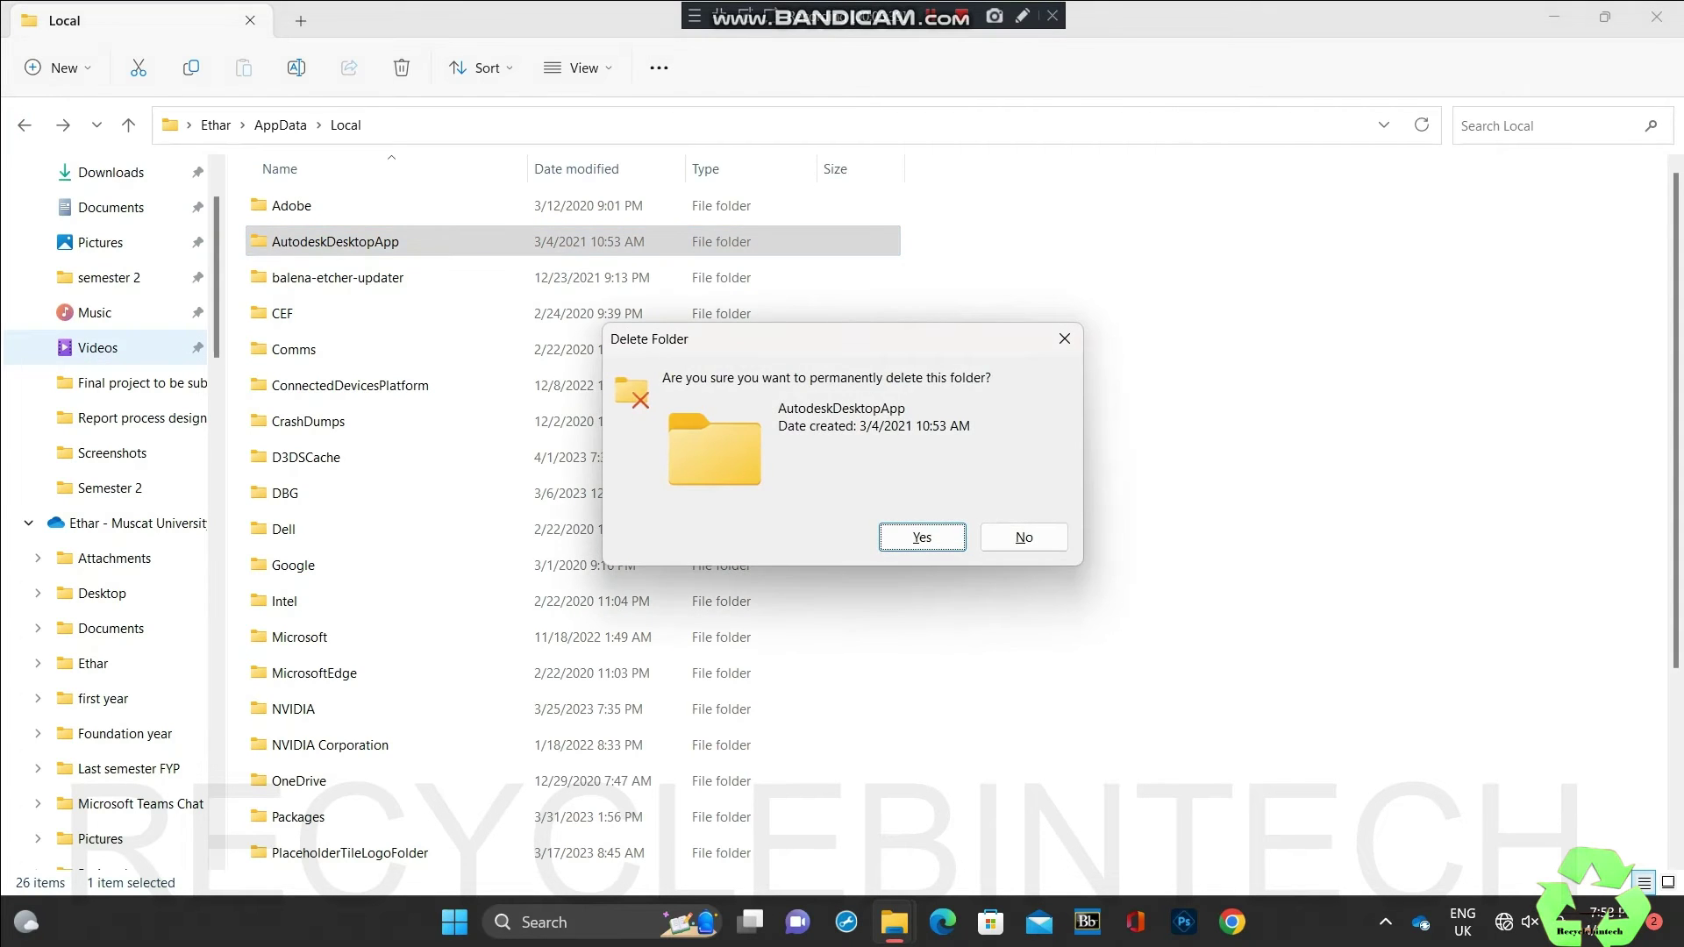
key("Escape")
scroll(112, 505, "up", 2)
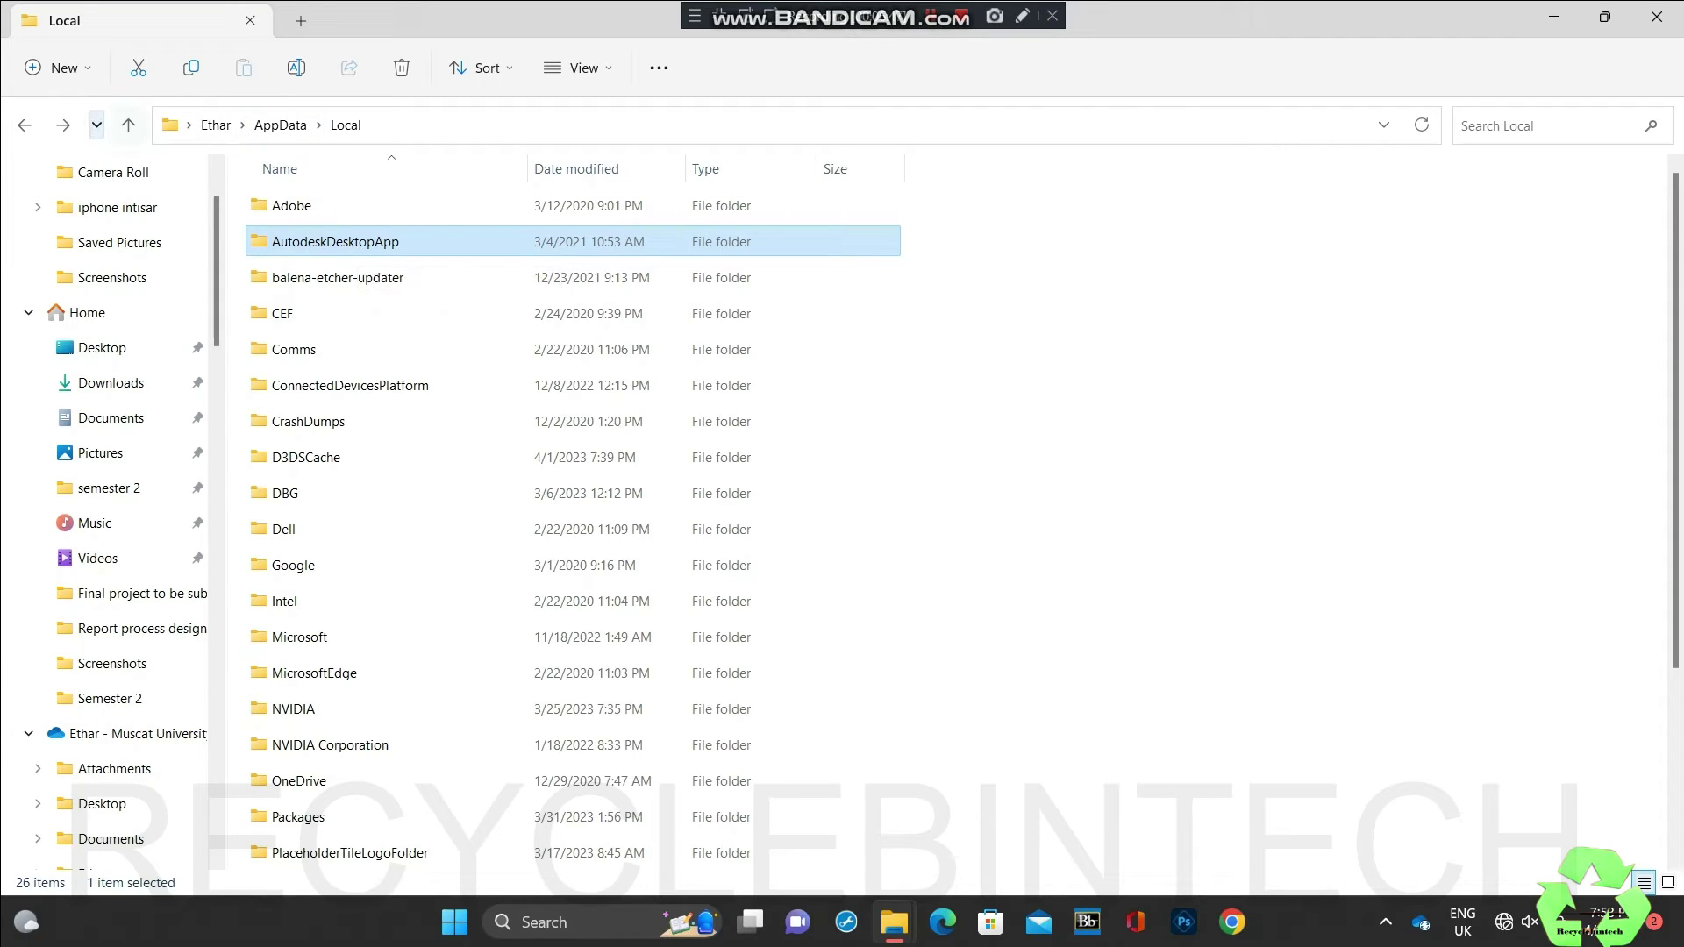
Step: Check the LocalLow\Temp\Microsoft\OPC folder, which turns out empty
left_click(24, 125)
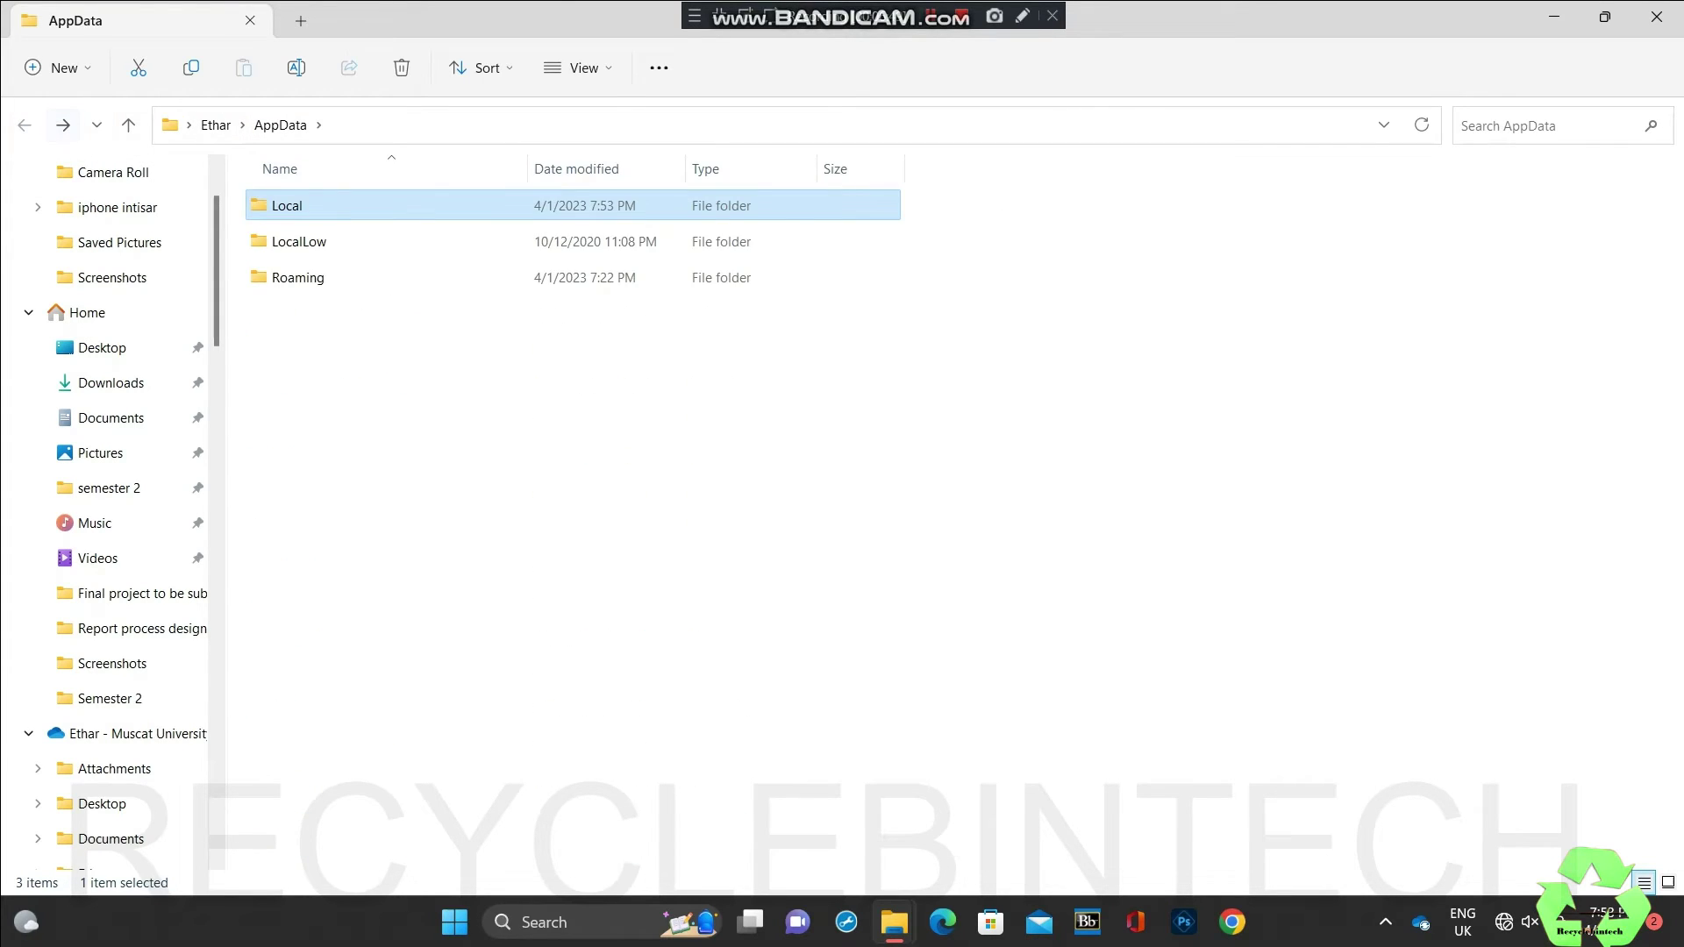
double_click(298, 241)
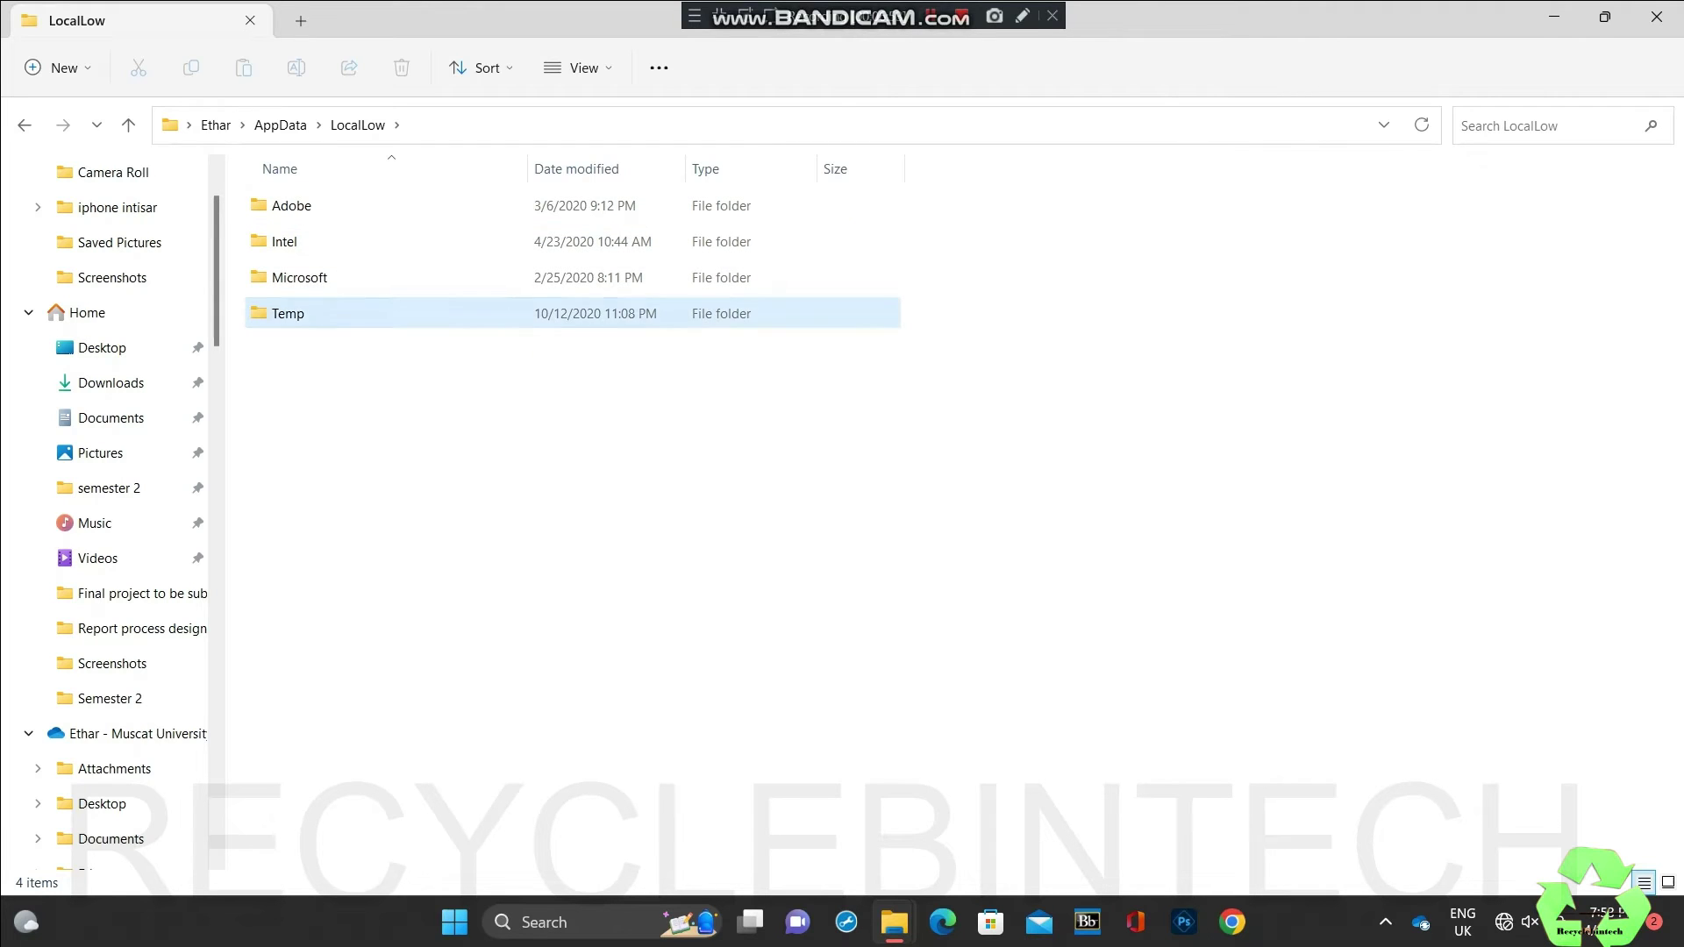
double_click(288, 313)
double_click(294, 203)
double_click(290, 207)
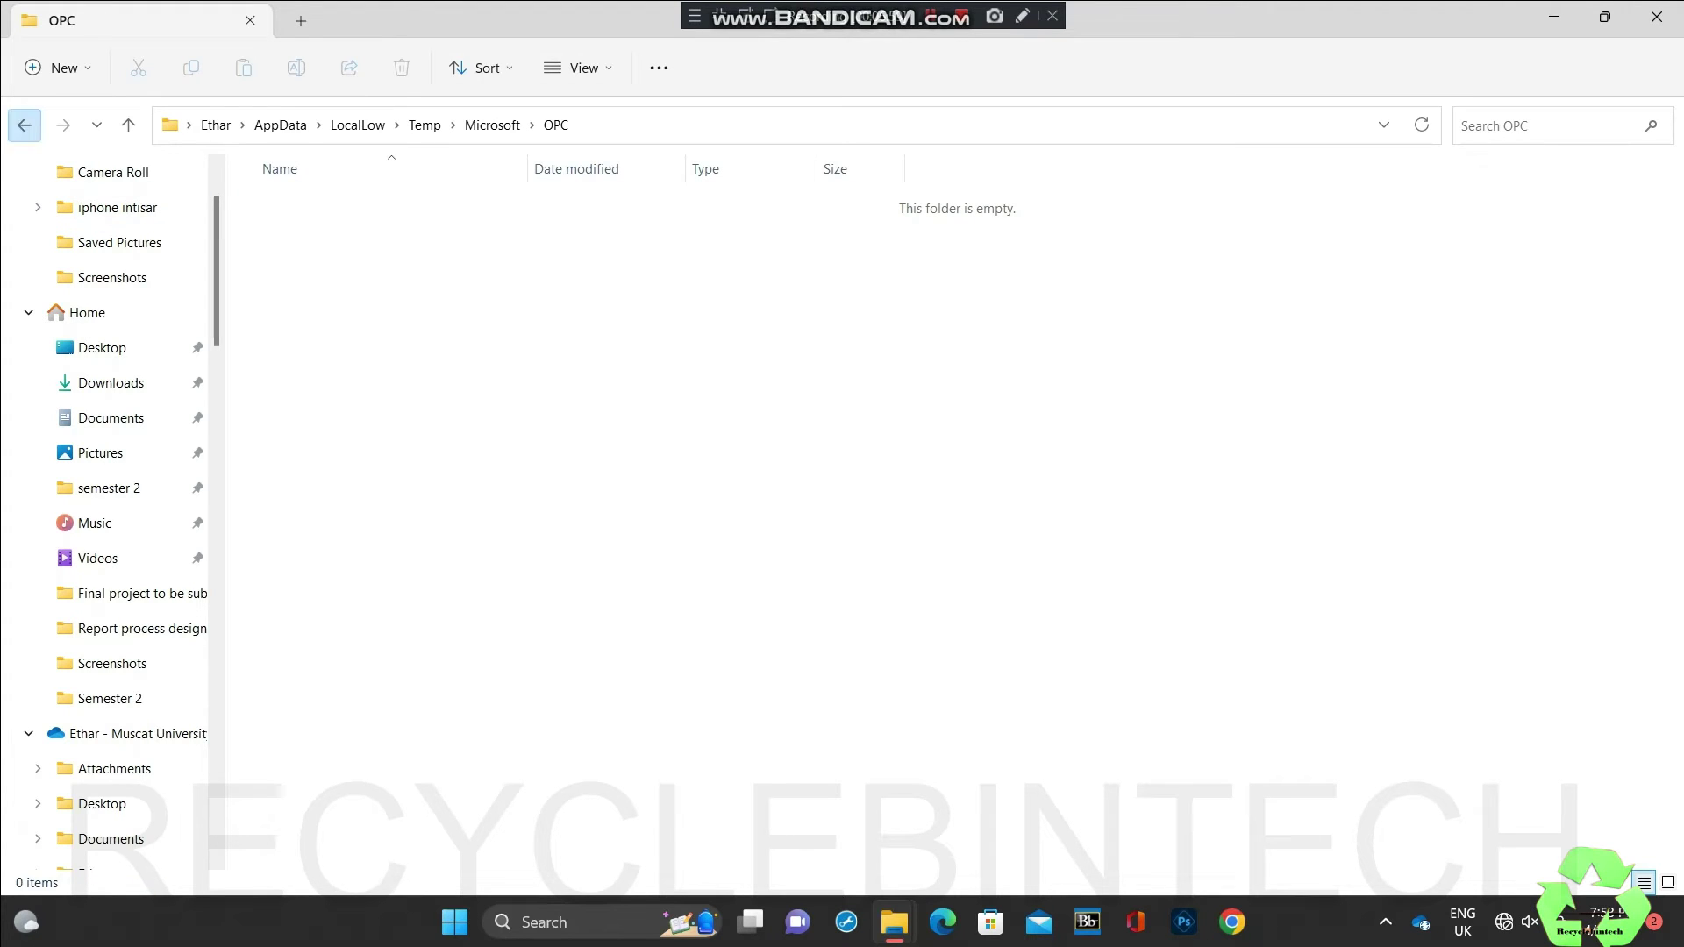
Step: Return to AppData and open the Roaming folder
left_click(25, 124)
left_click(24, 124)
left_click(25, 125)
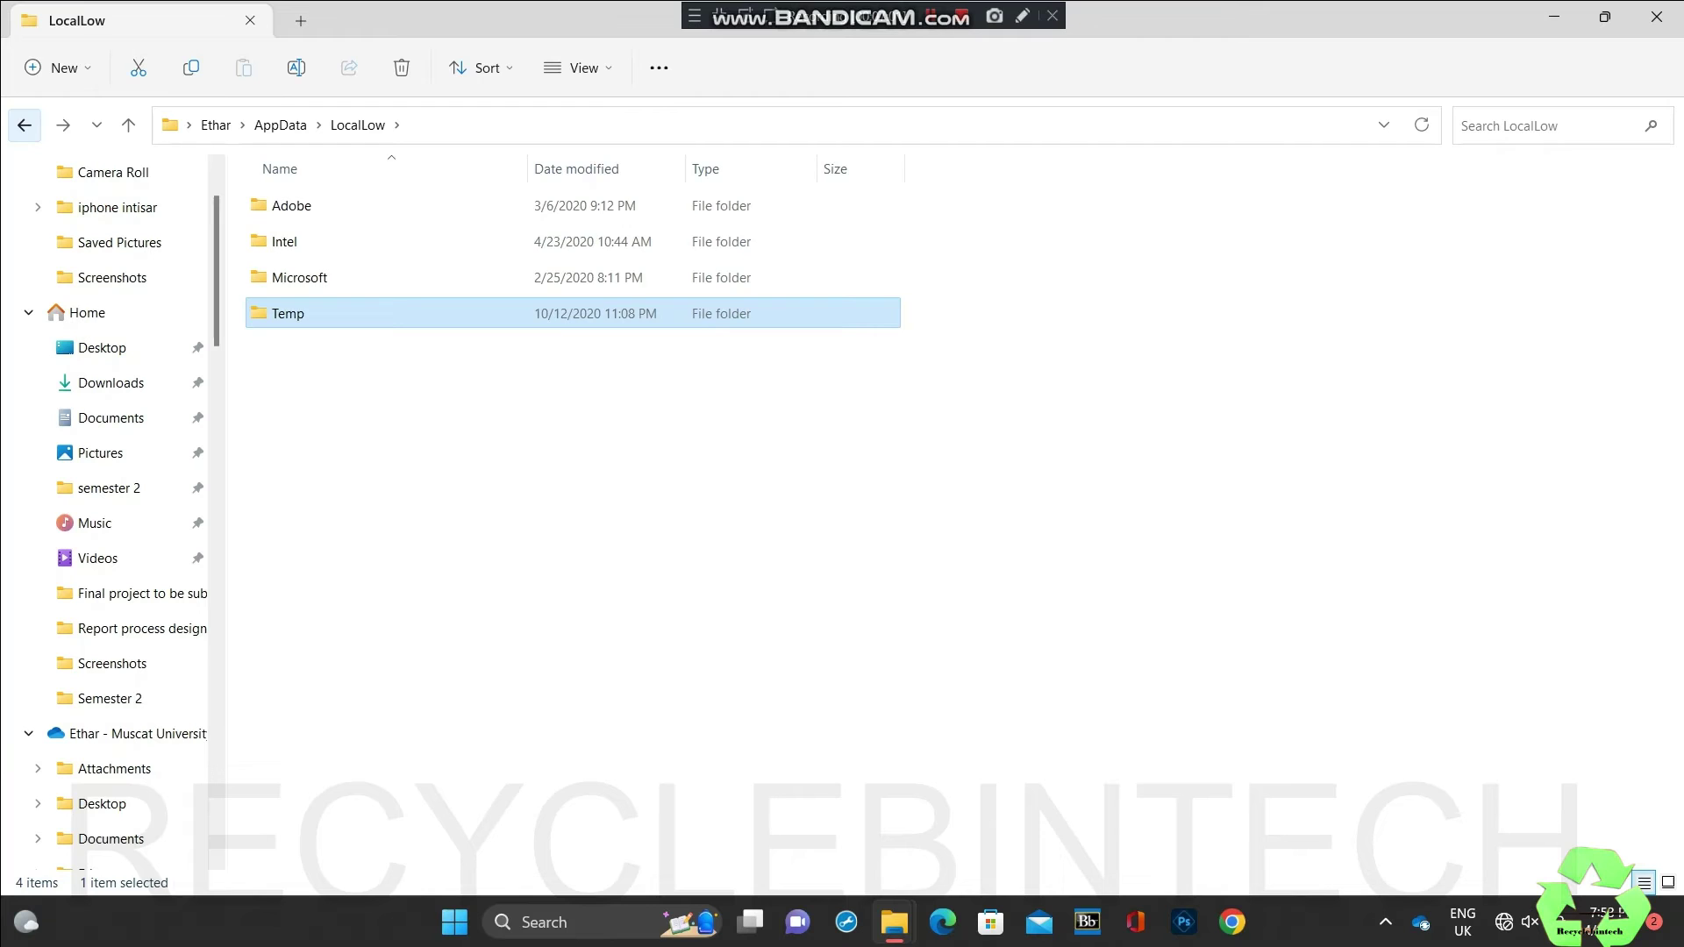
left_click(24, 124)
left_click(297, 277)
double_click(297, 277)
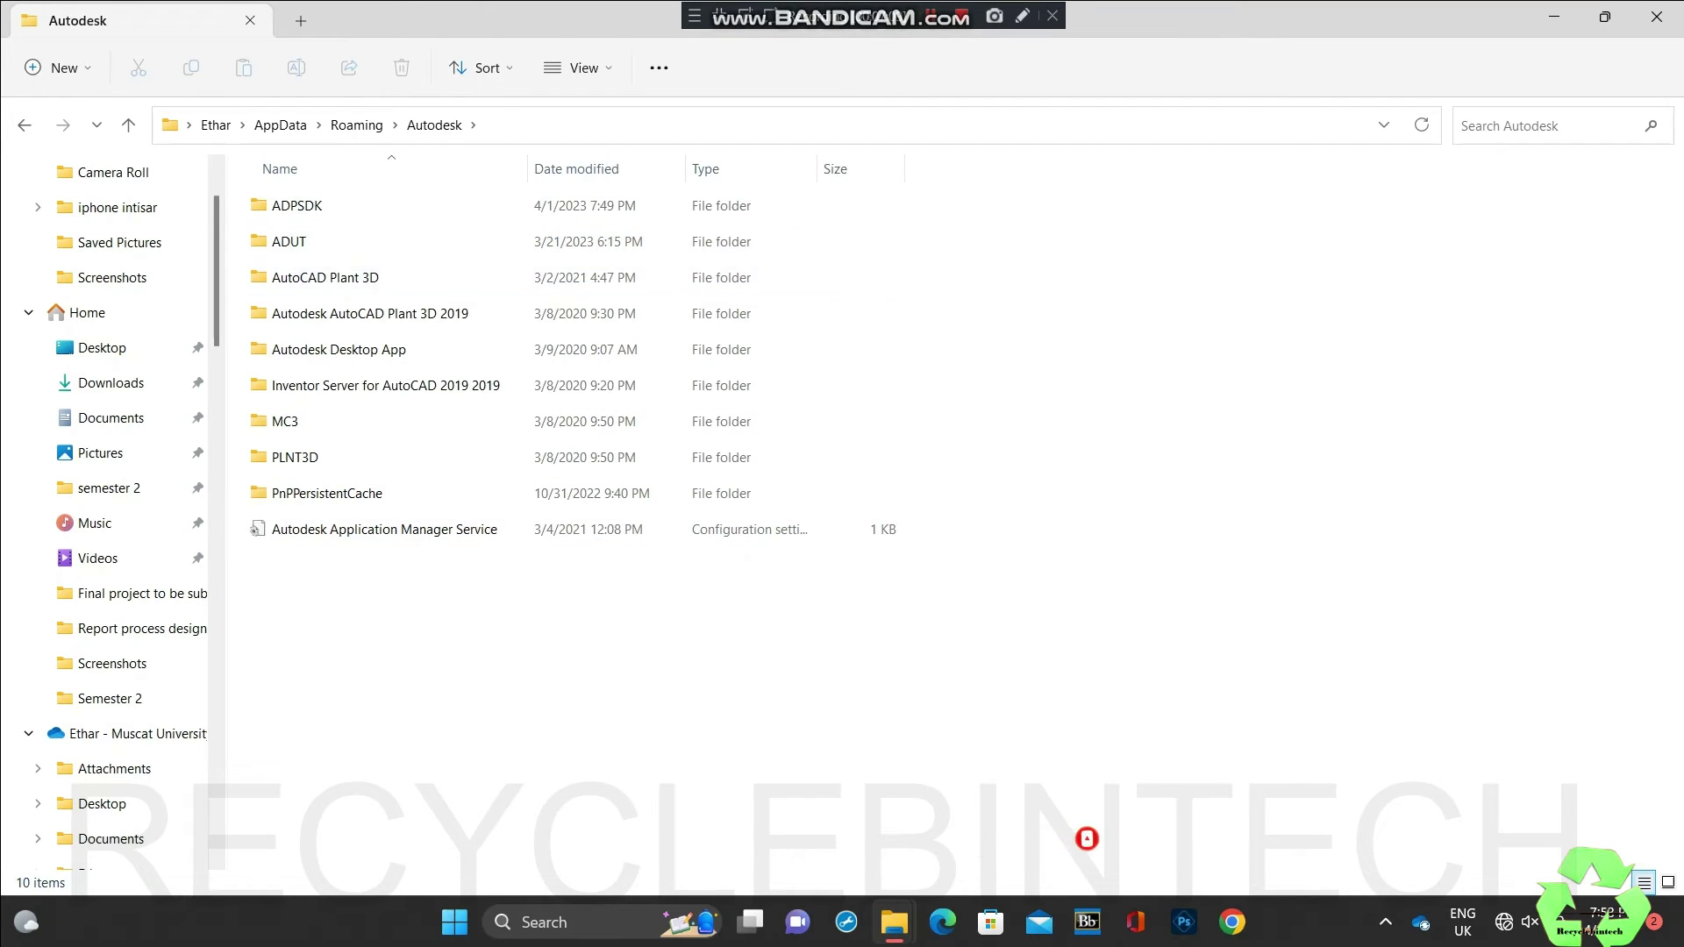
Step: Permanently delete the Autodesk and Autodesk Installer folders from Roaming
left_click(24, 125)
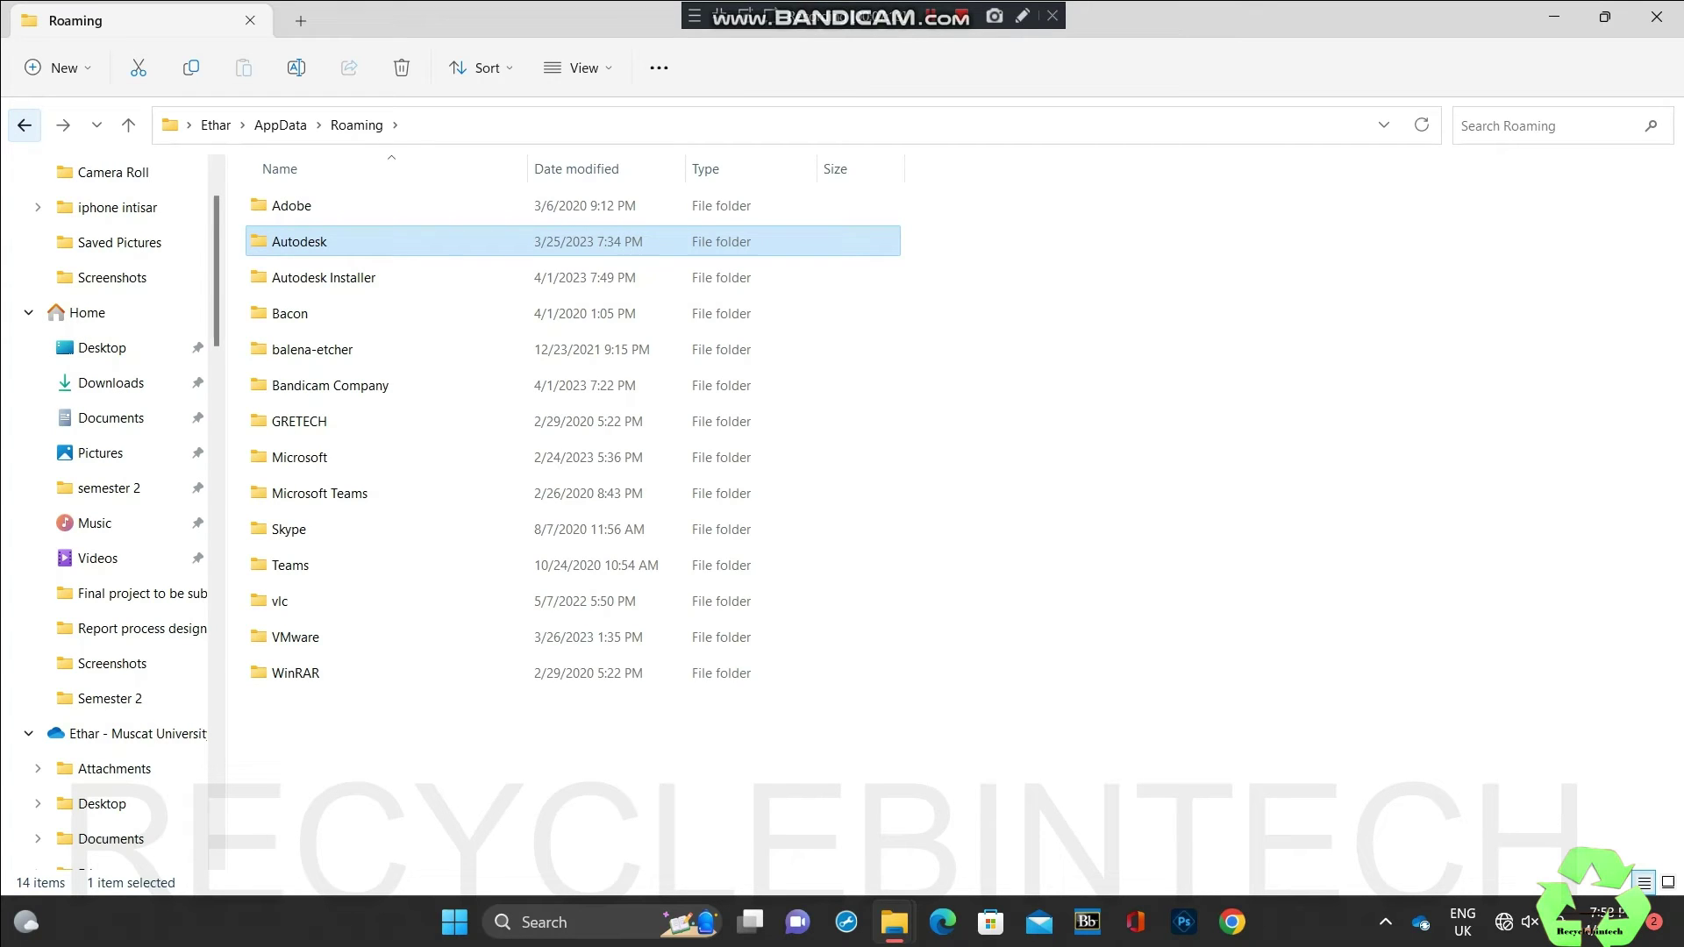
key("shift+Delete")
key("Return")
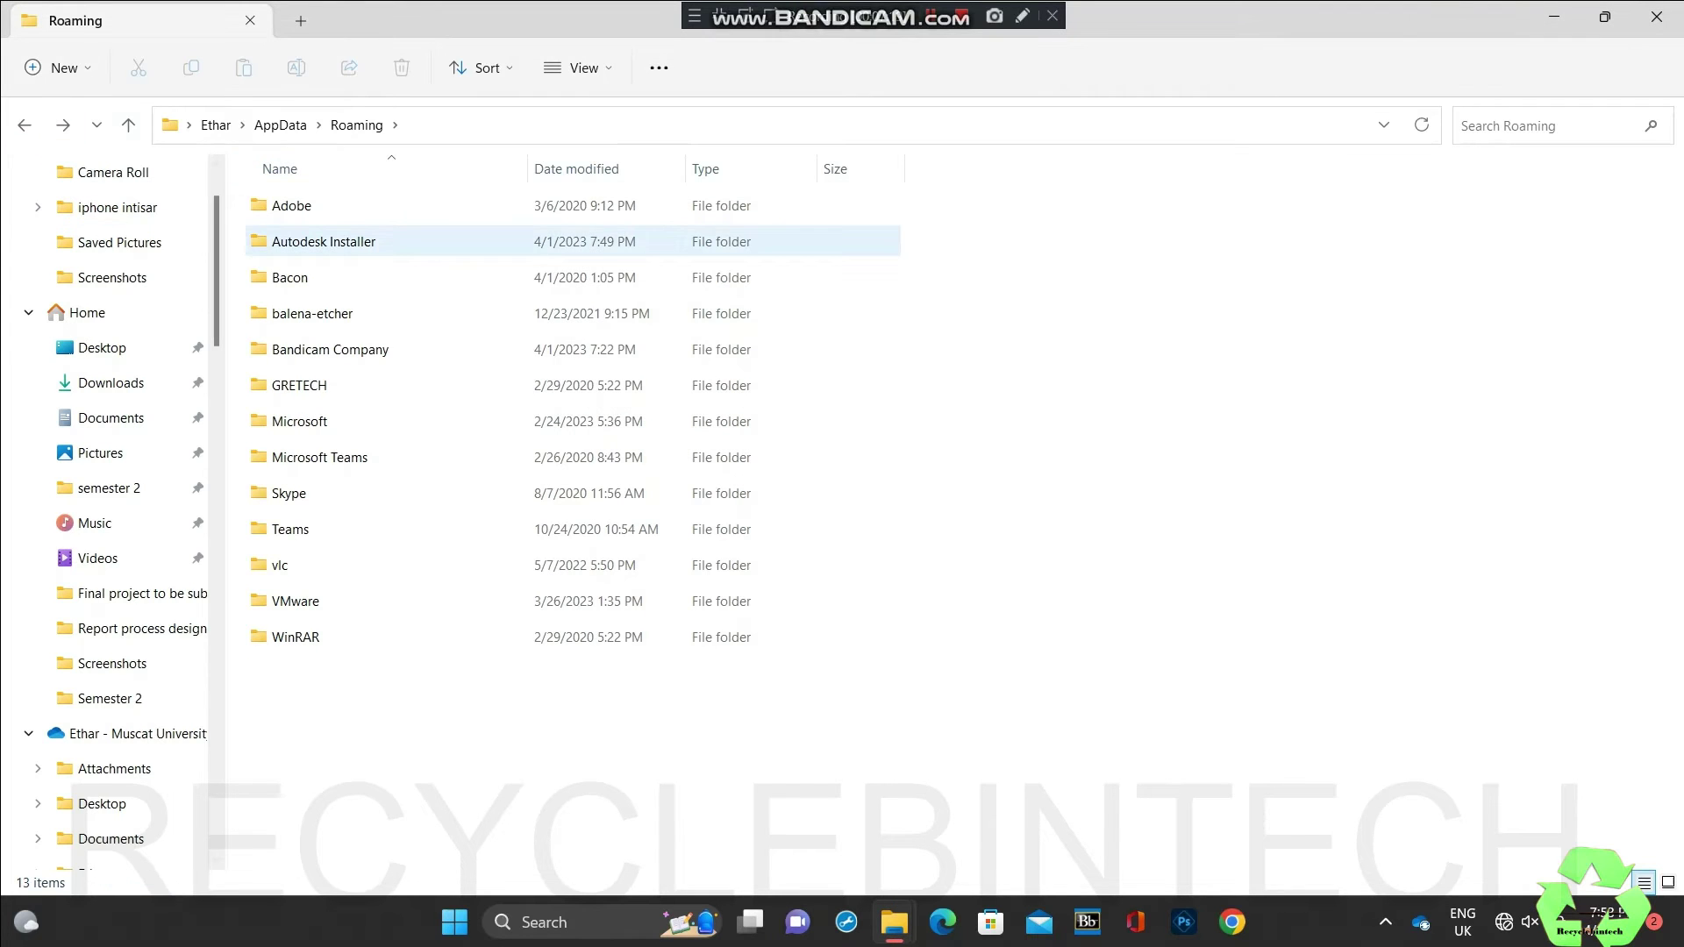
double_click(324, 241)
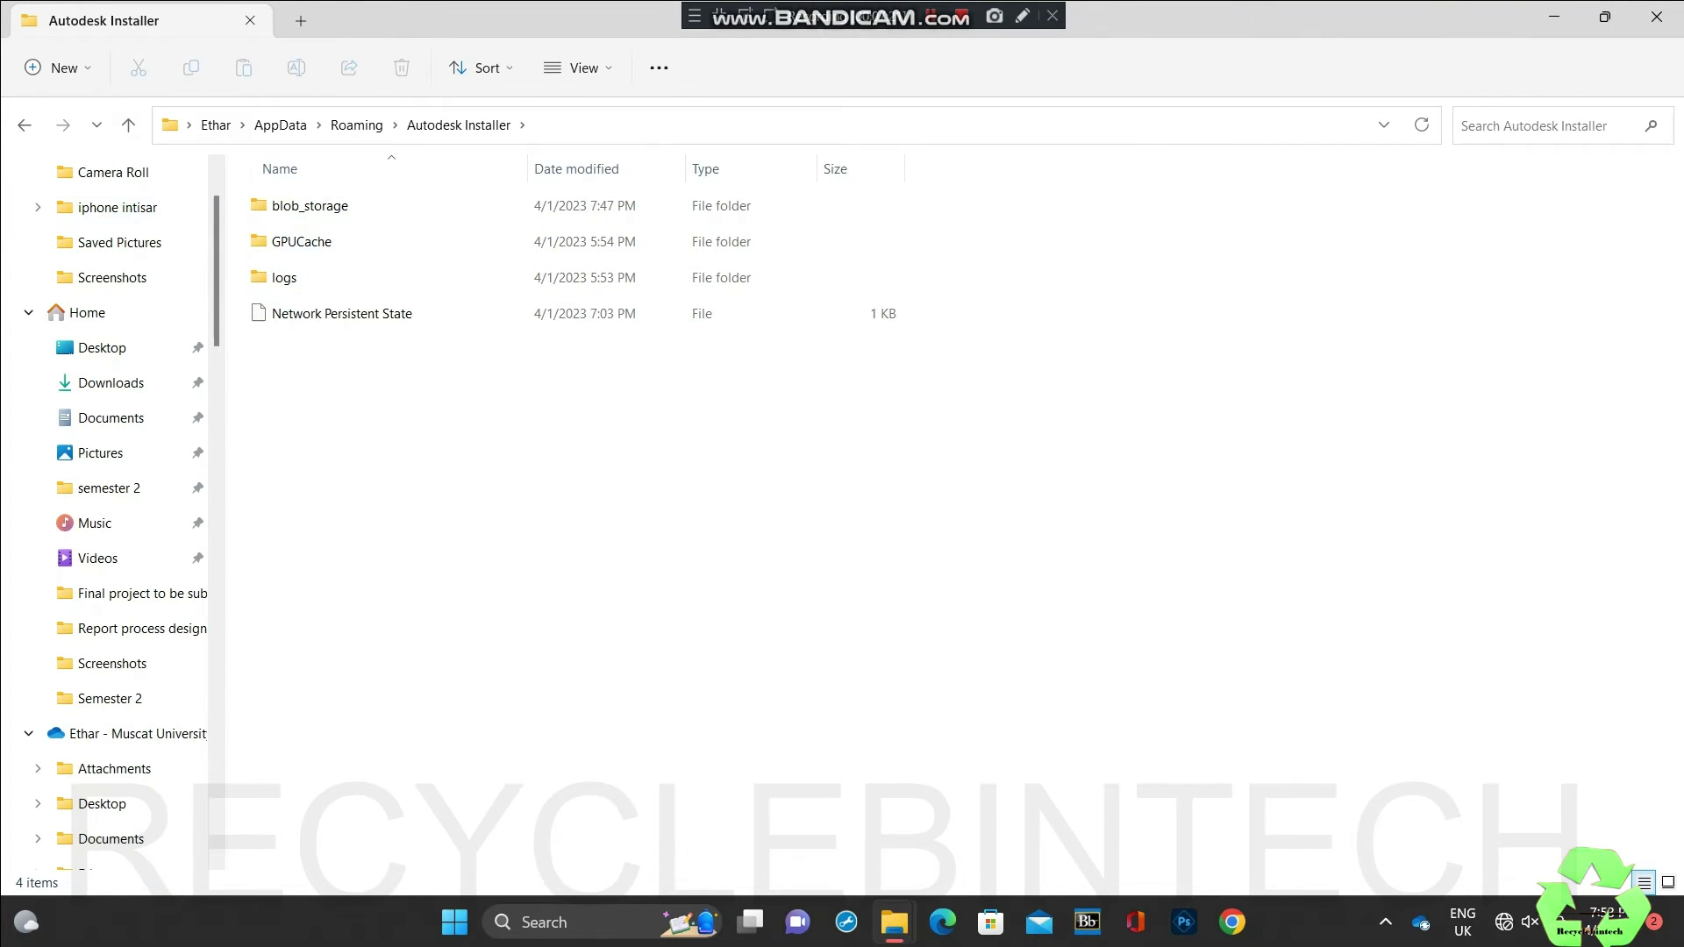
left_click(25, 124)
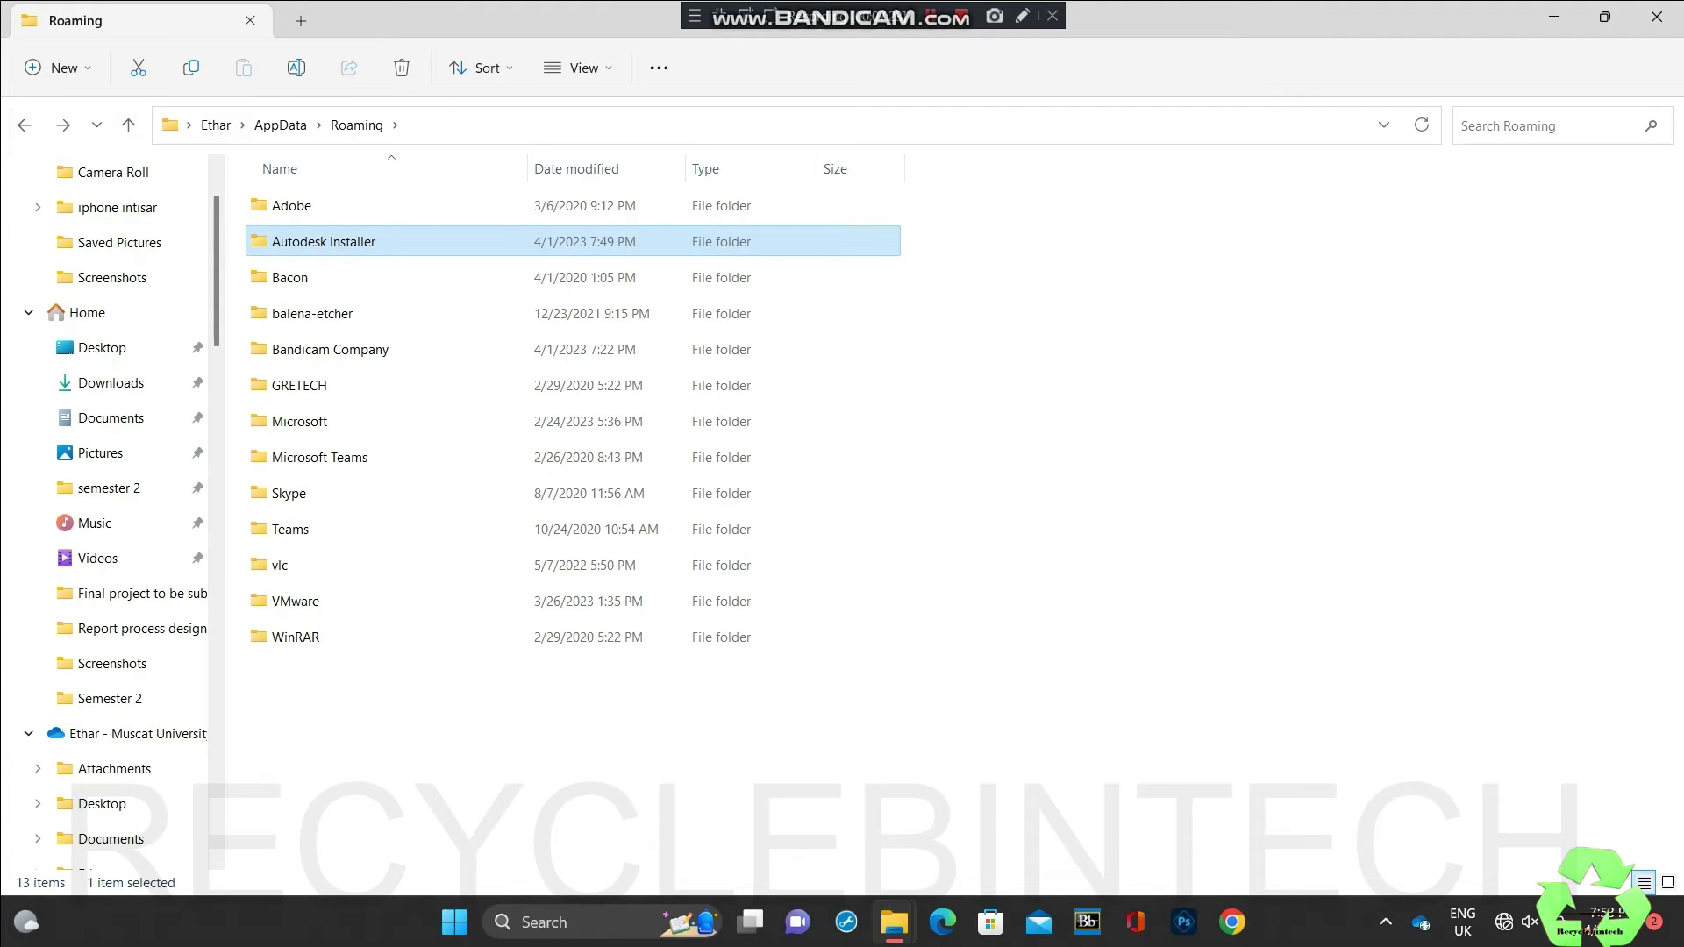
key("shift+Delete")
key("Return")
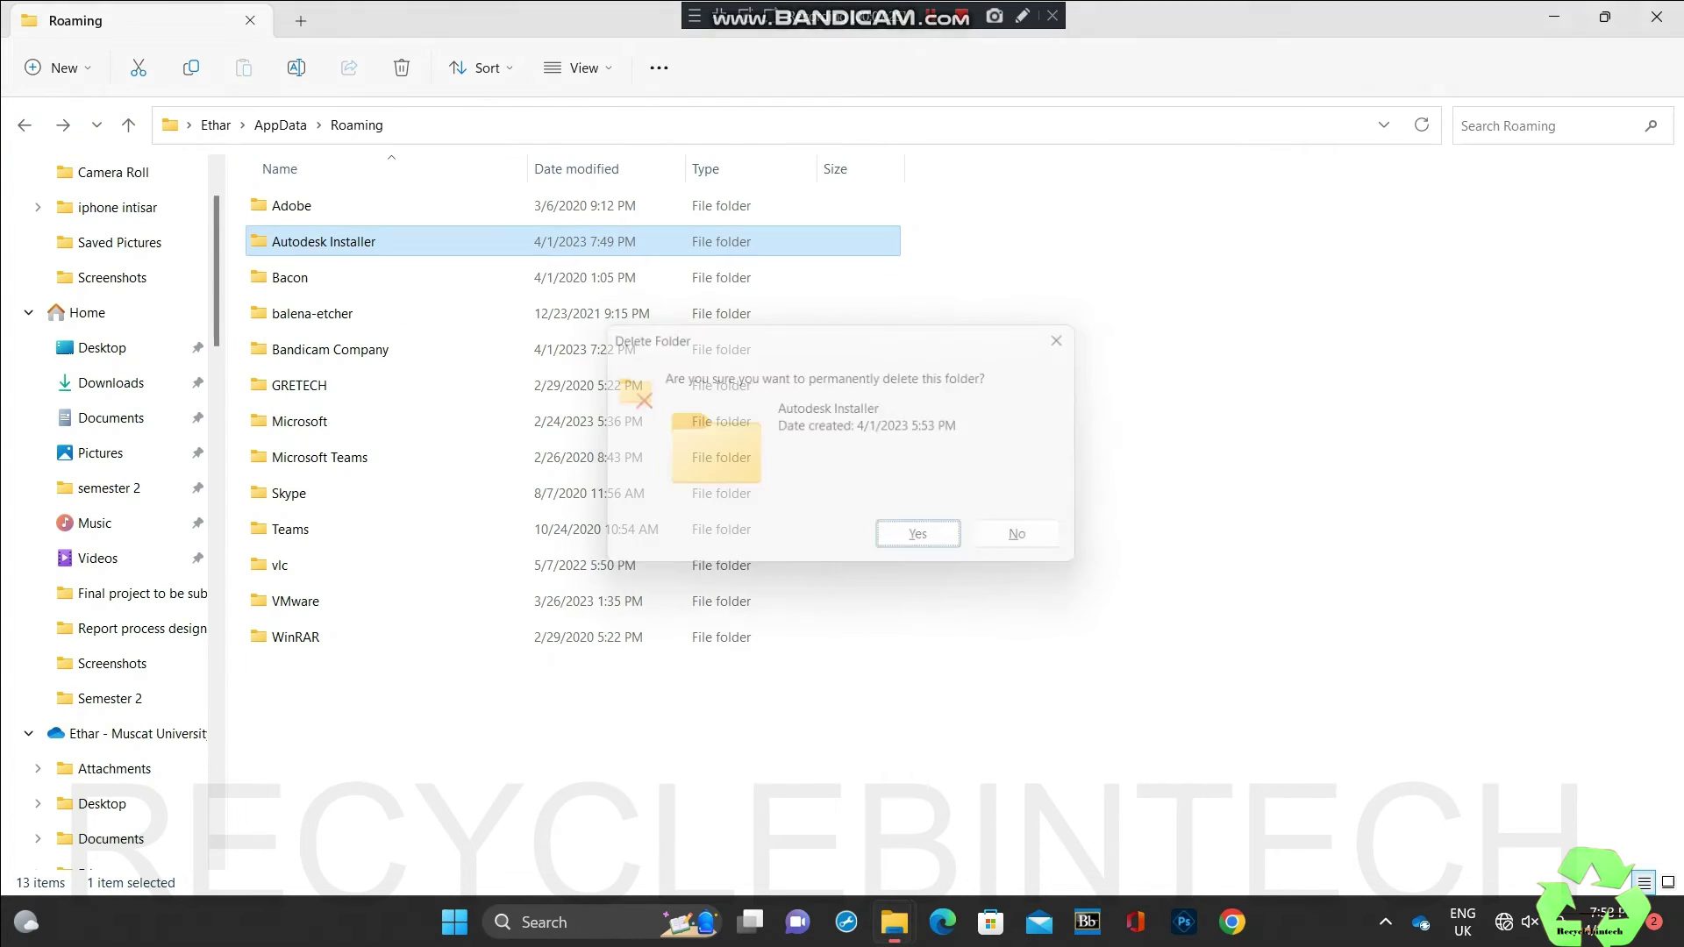
Step: Look into the Local folder again and return to AppData
left_click(25, 125)
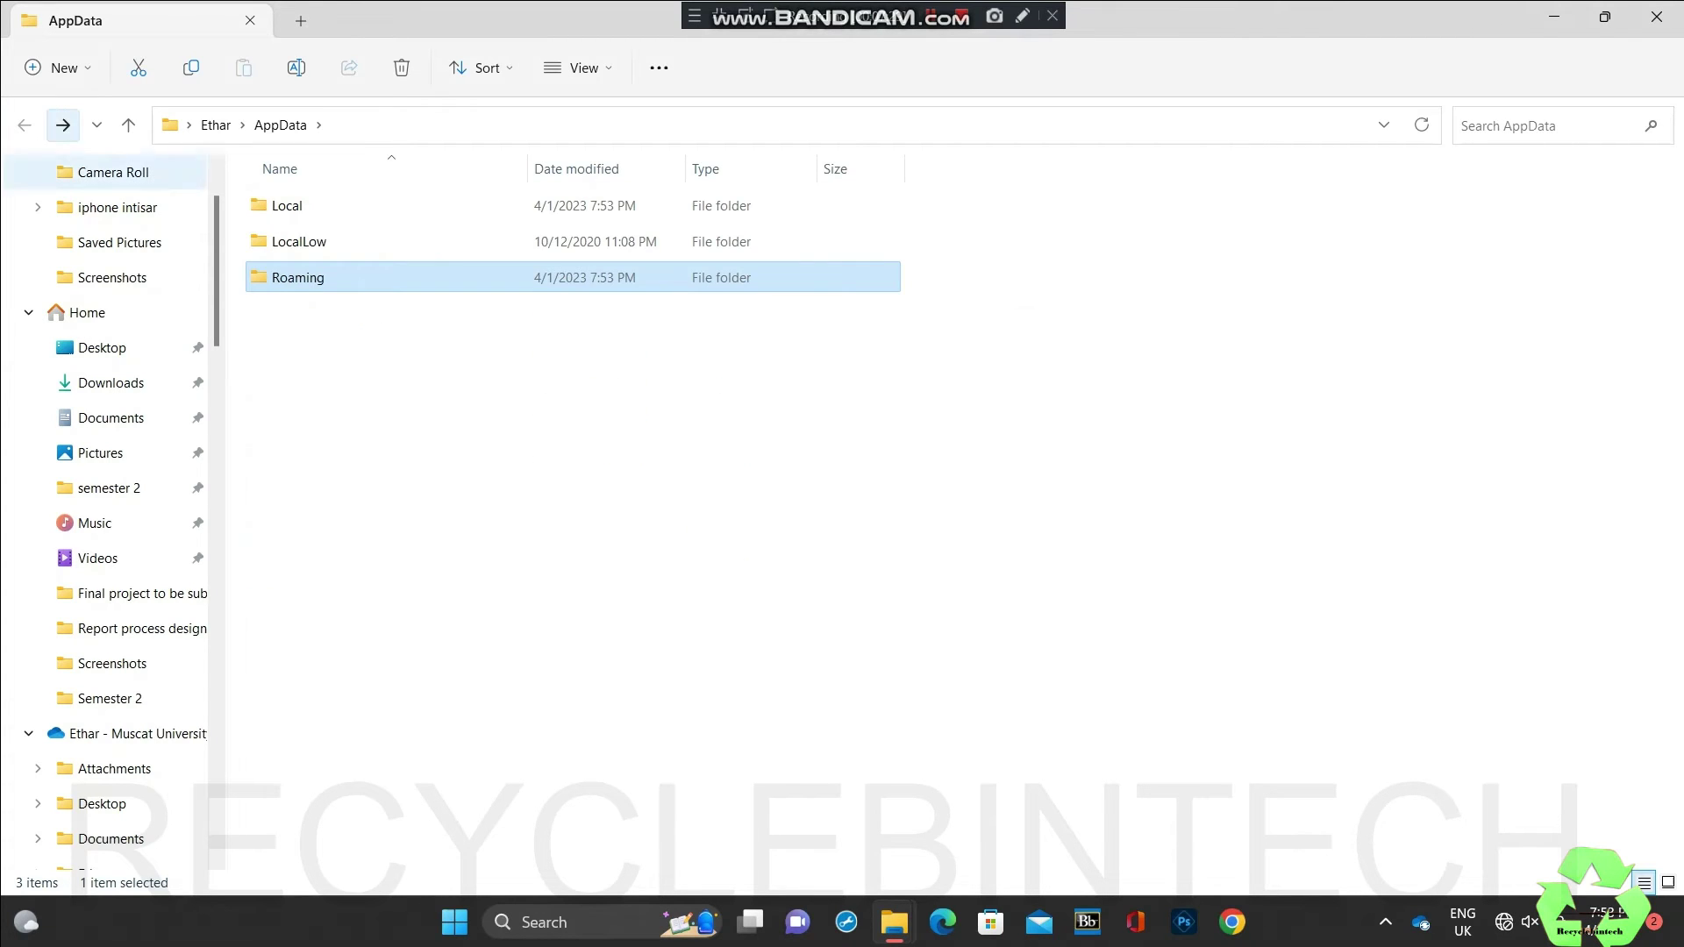
double_click(287, 205)
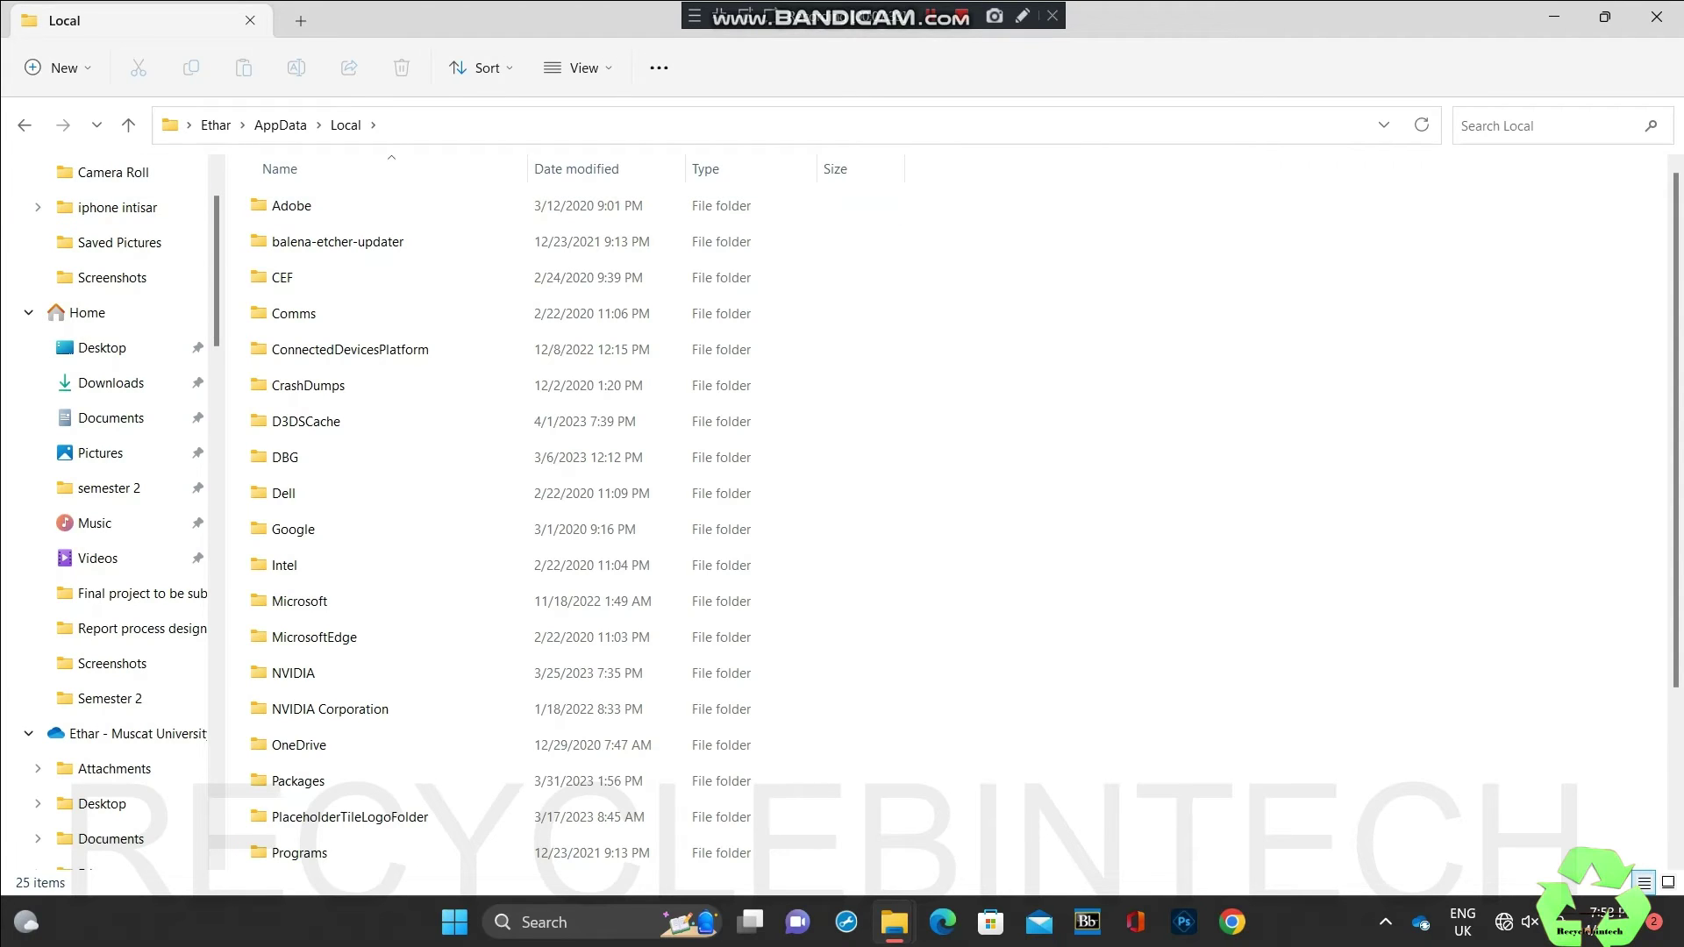
left_click(25, 124)
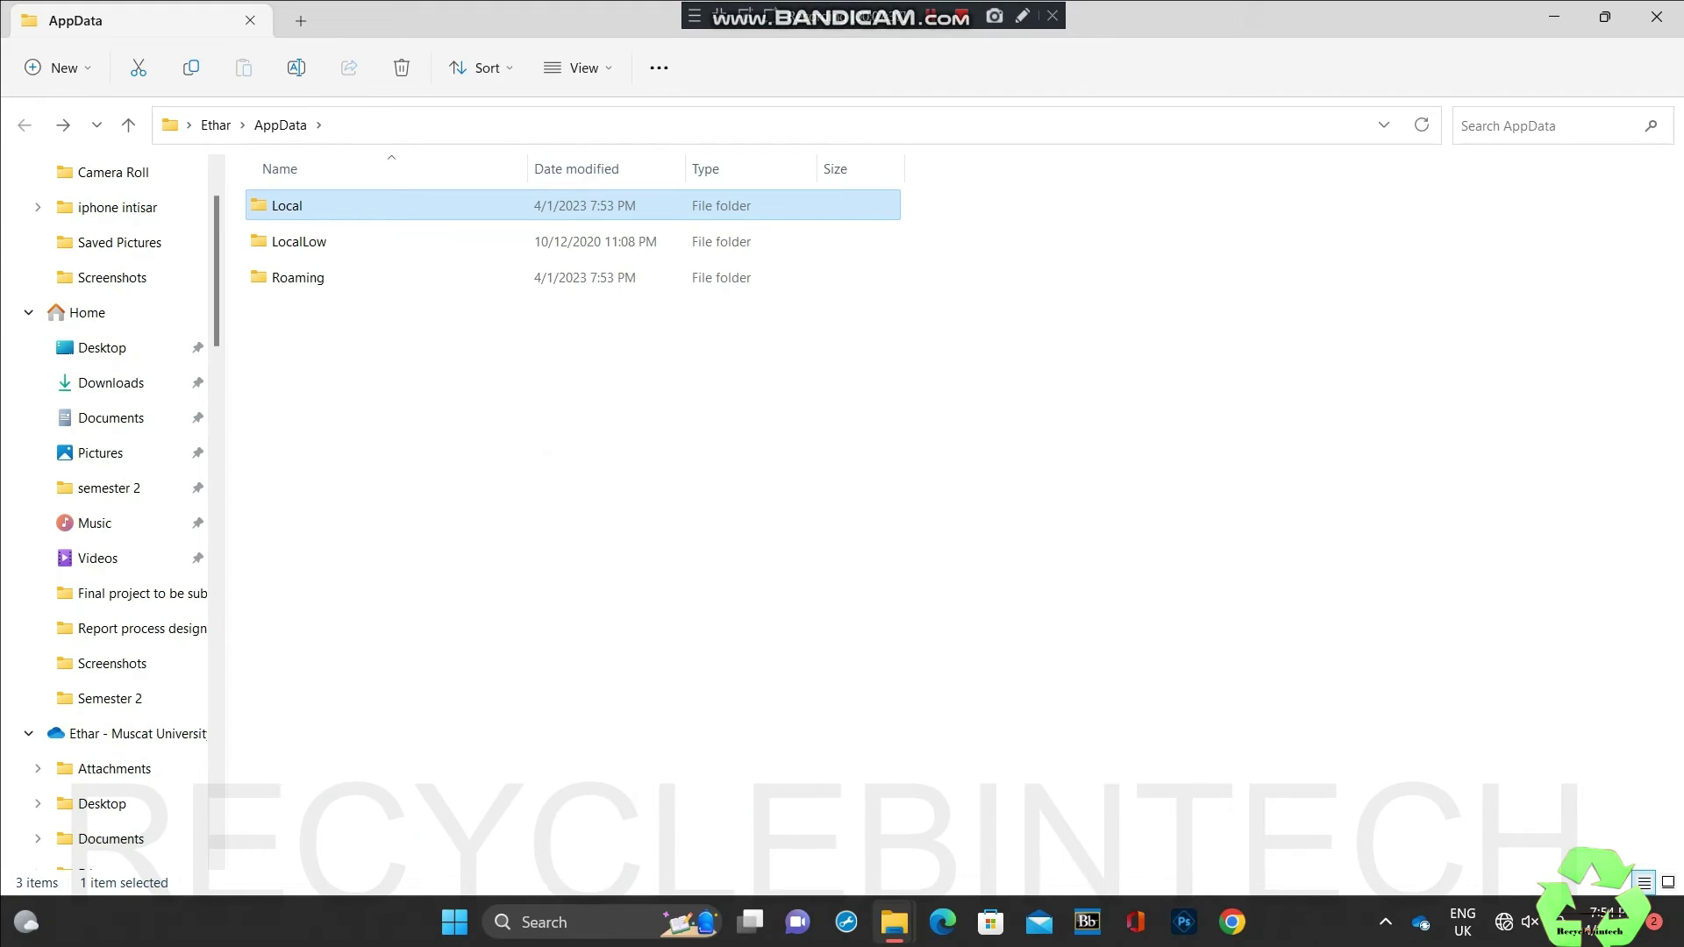
mouse_move(893, 922)
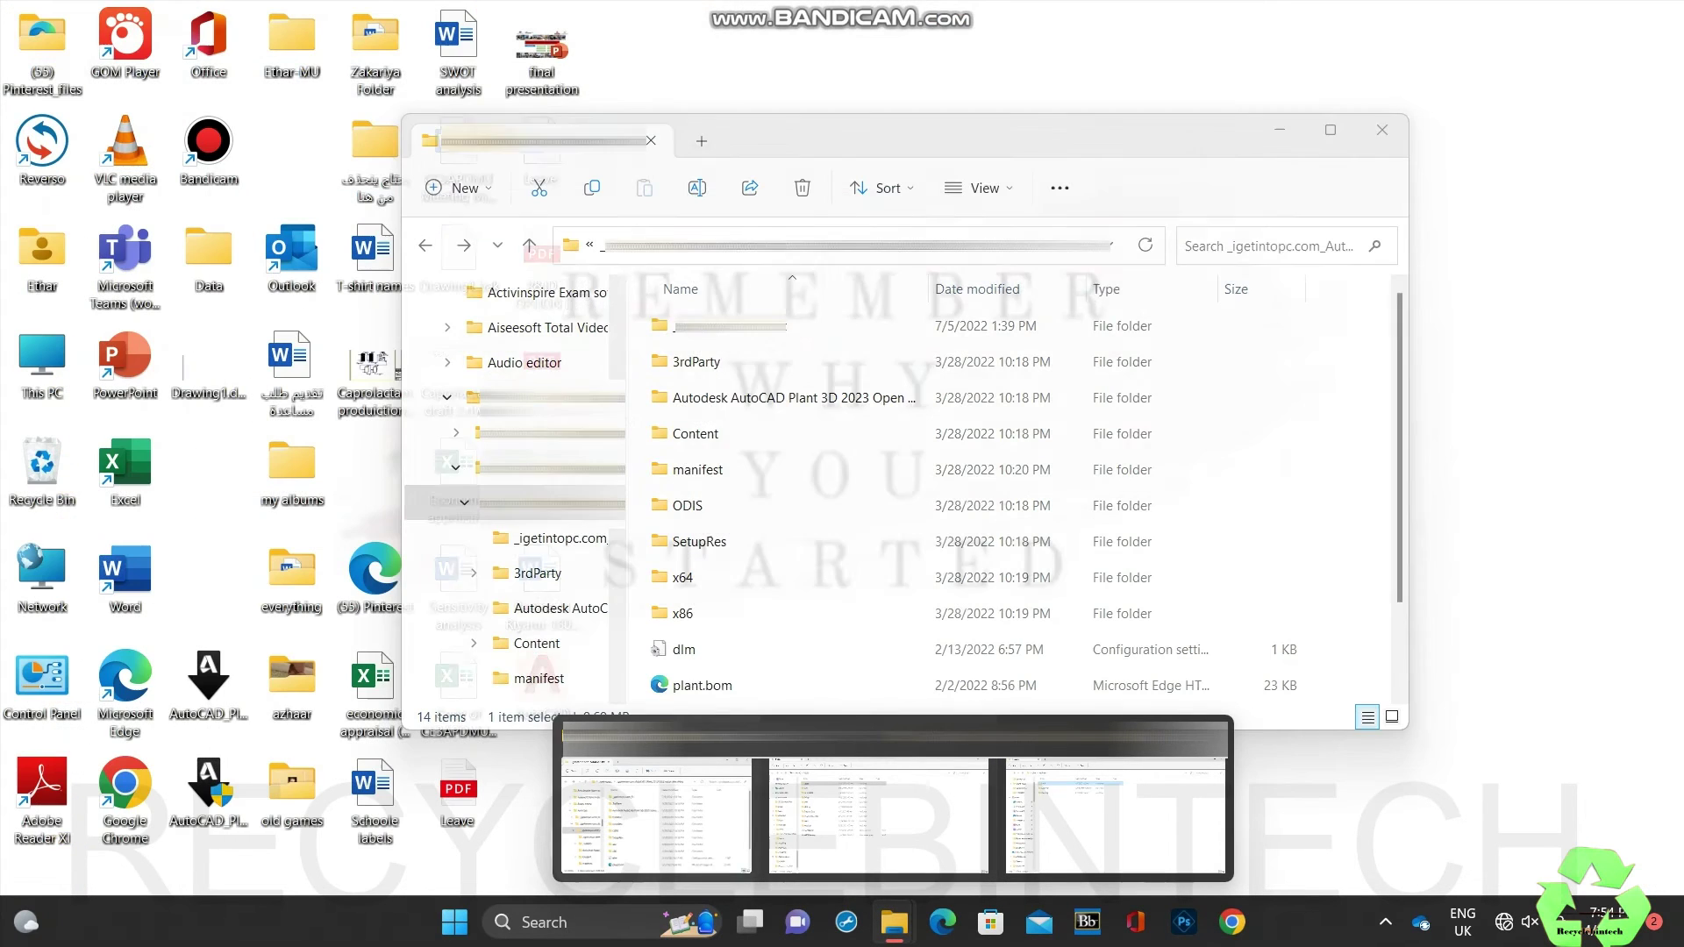
Step: Run AdODIS-installer from the setup files' ODIS folder as administrator
left_click(656, 815)
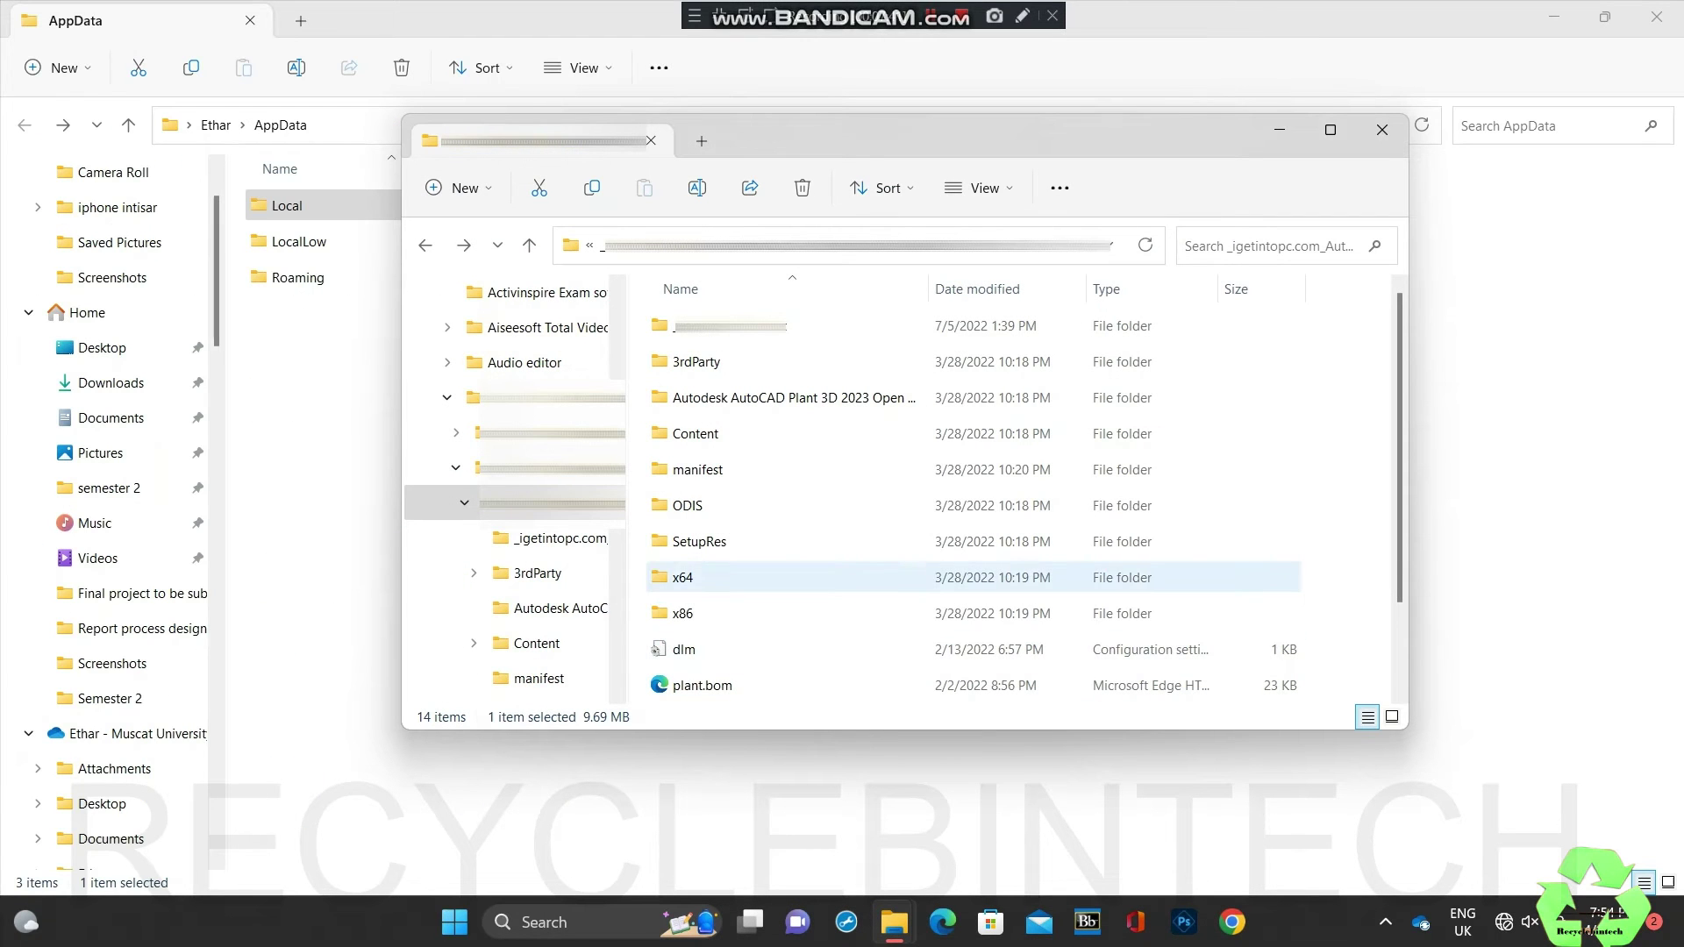
left_click(693, 505)
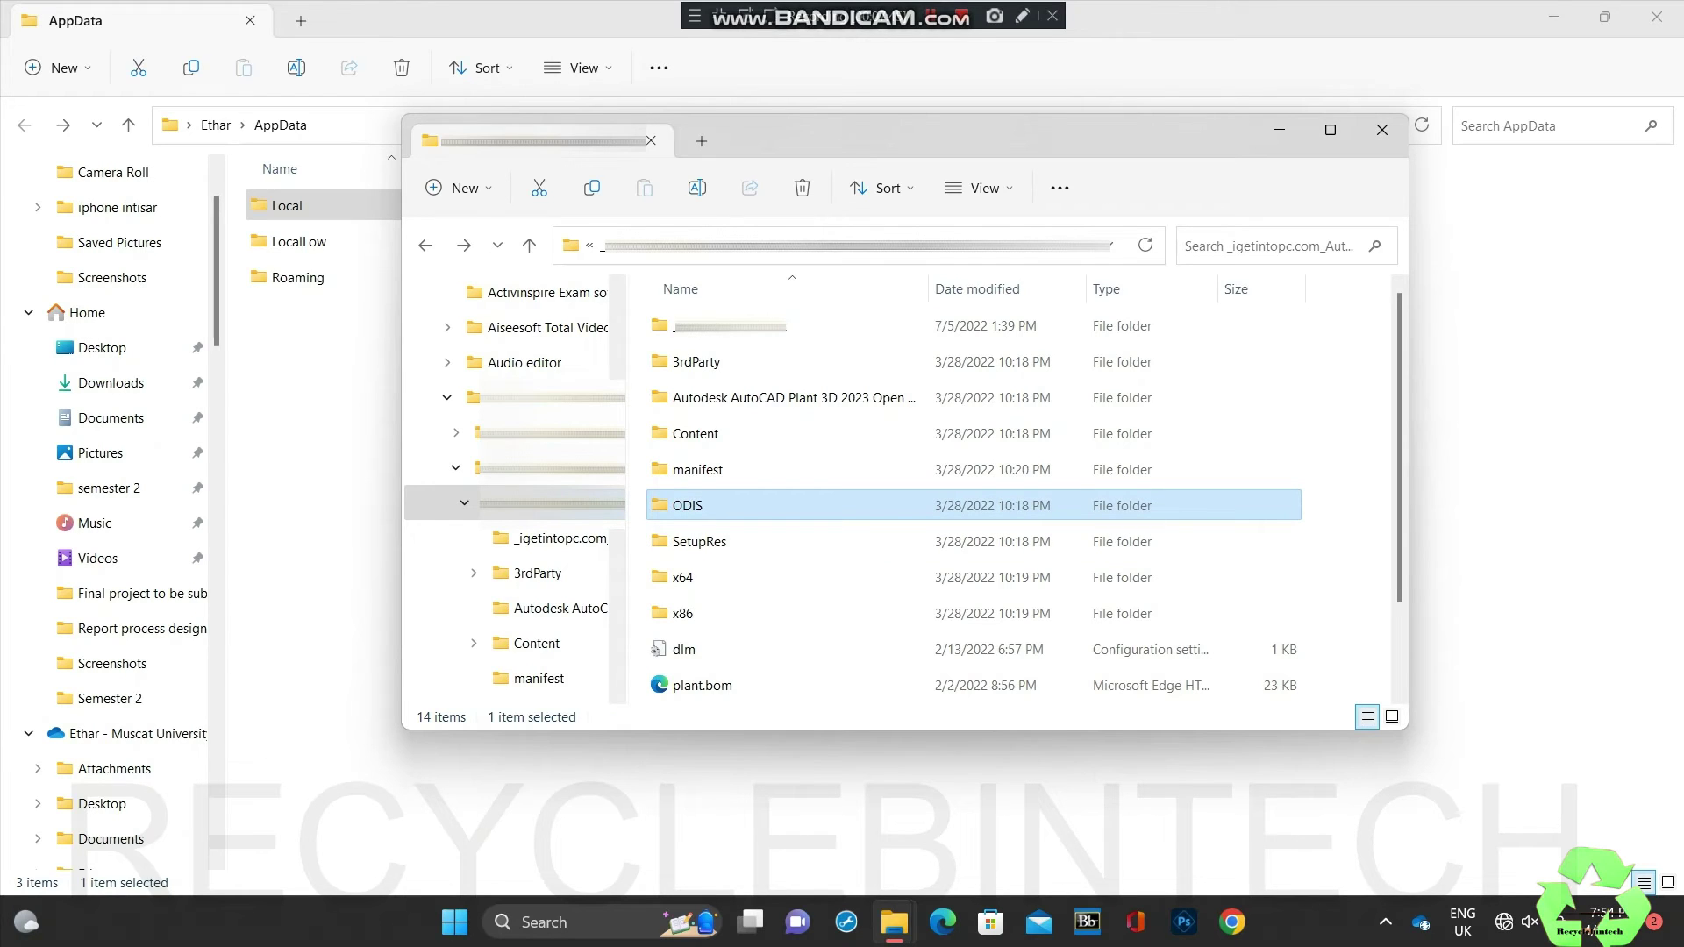
double_click(693, 505)
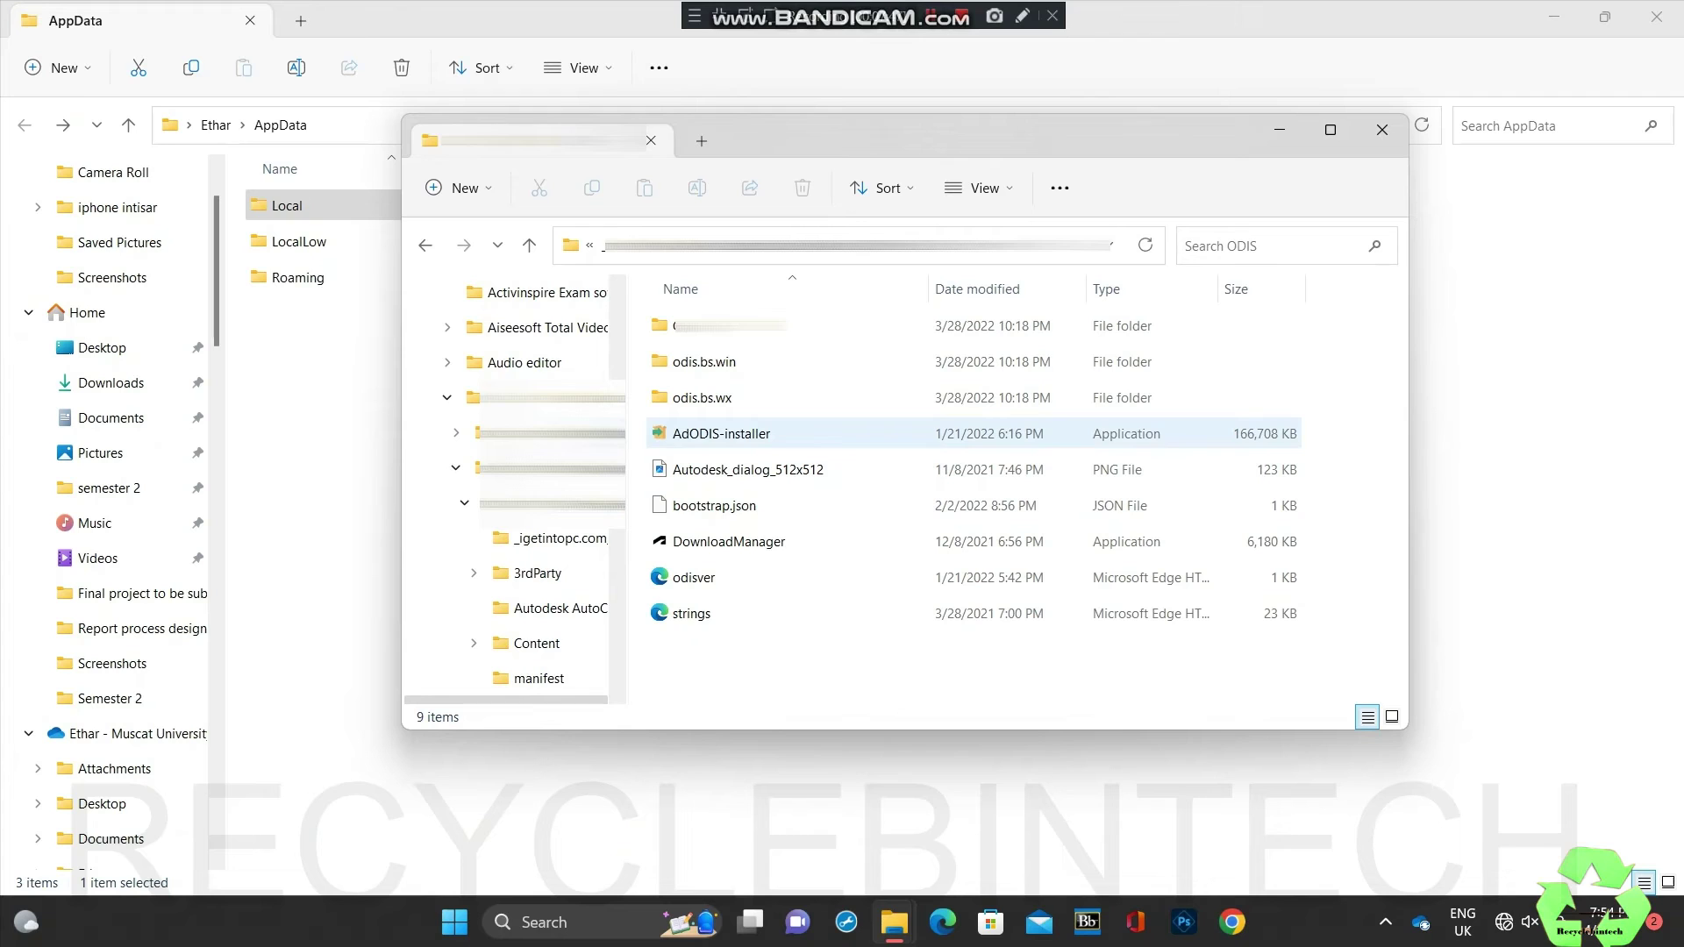
left_click(721, 433)
right_click(721, 433)
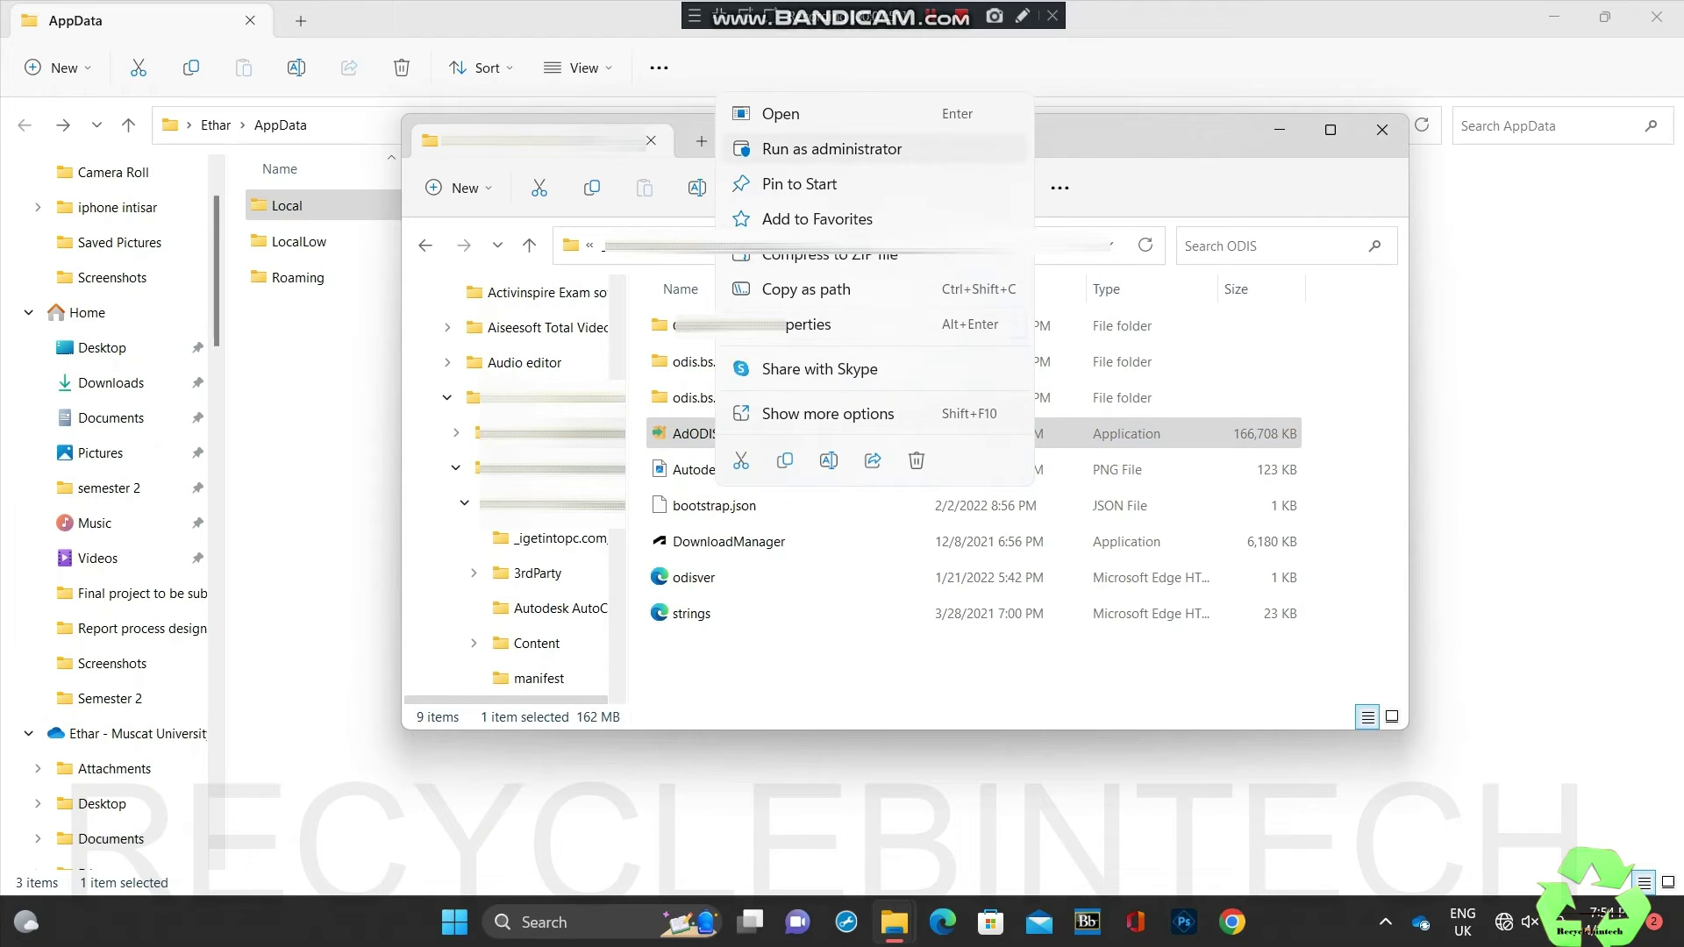
left_click(831, 148)
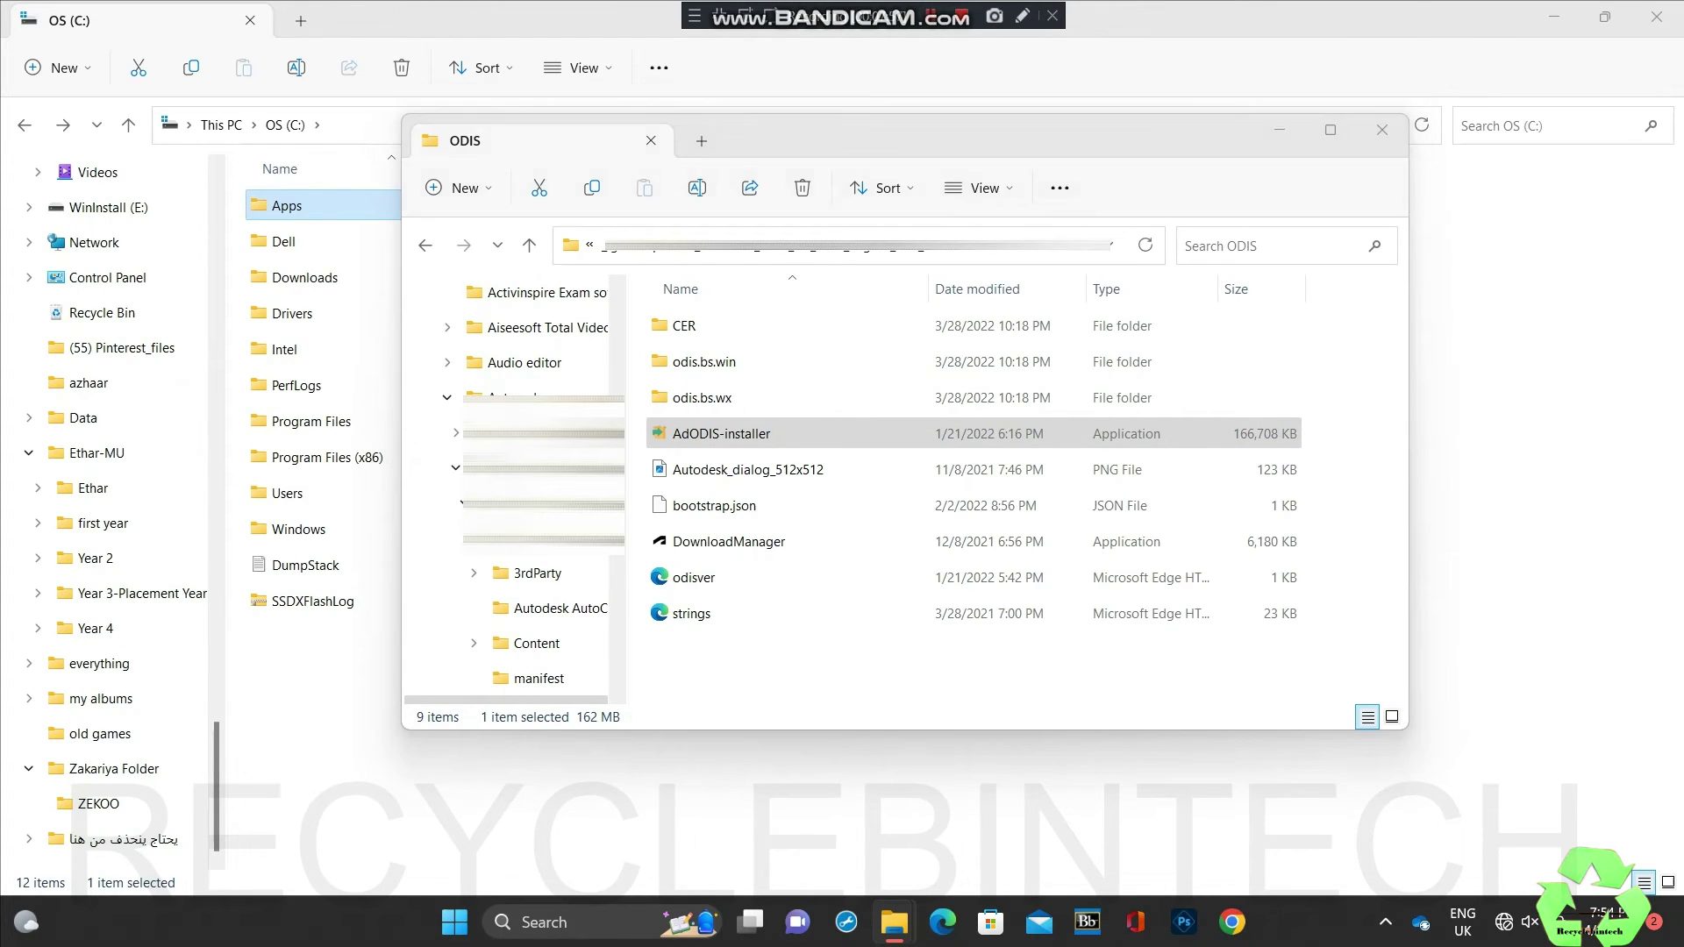
Step: Accept the license and complete the On-Demand Install Services installation
key("Return")
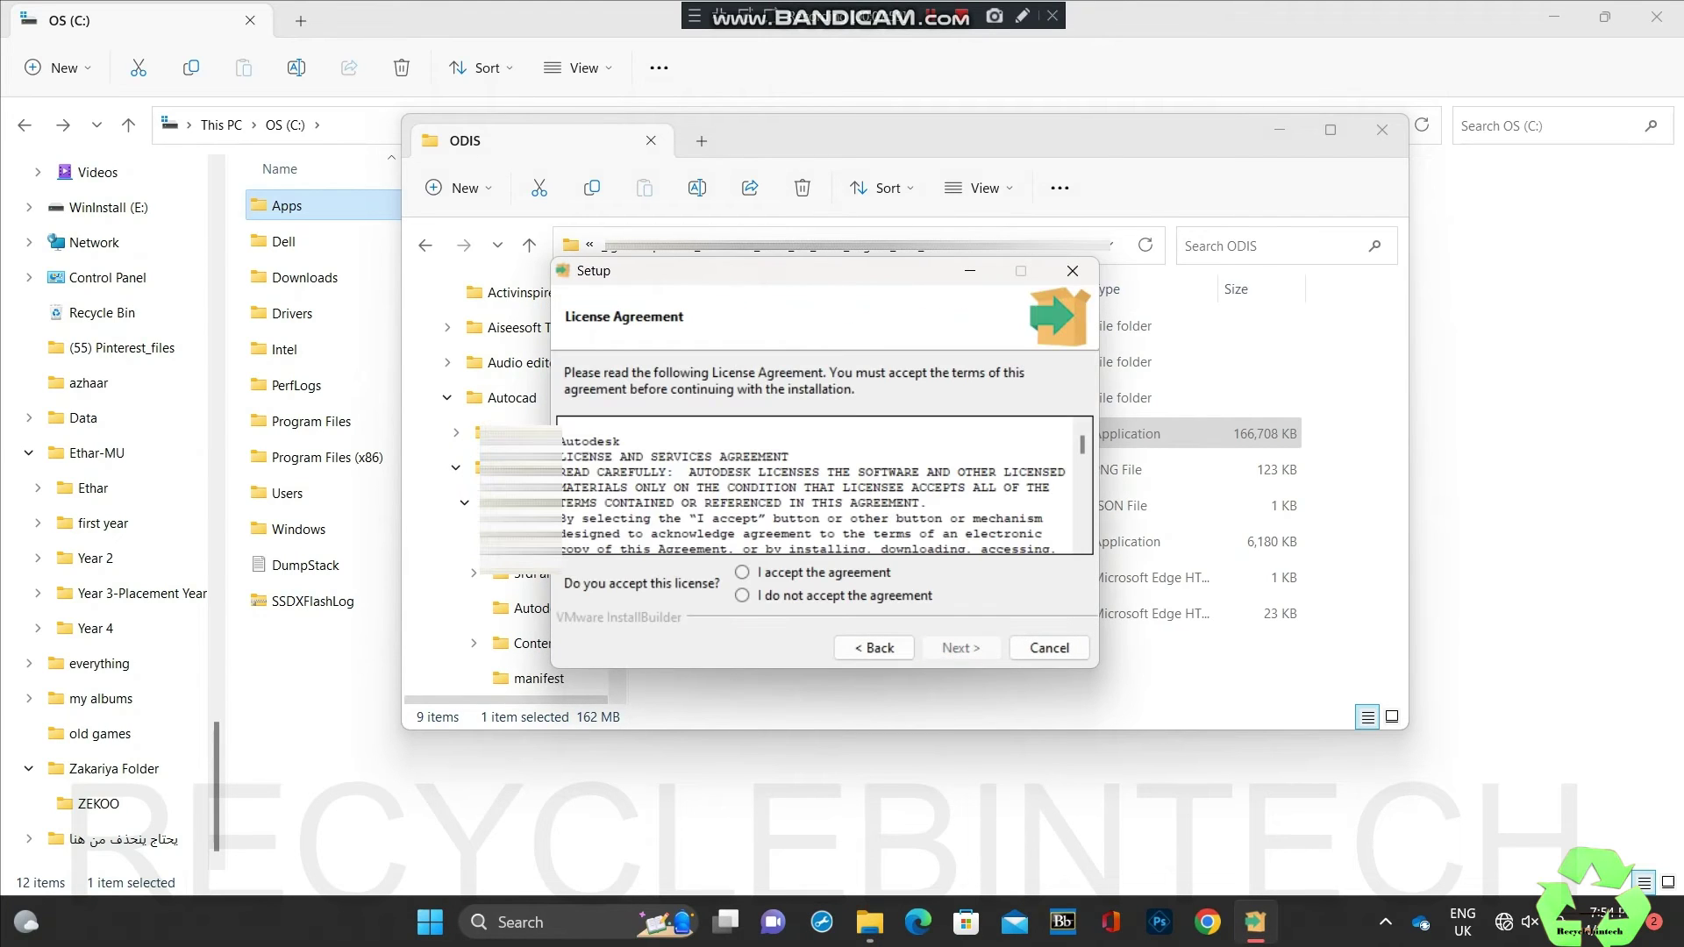
left_click(742, 572)
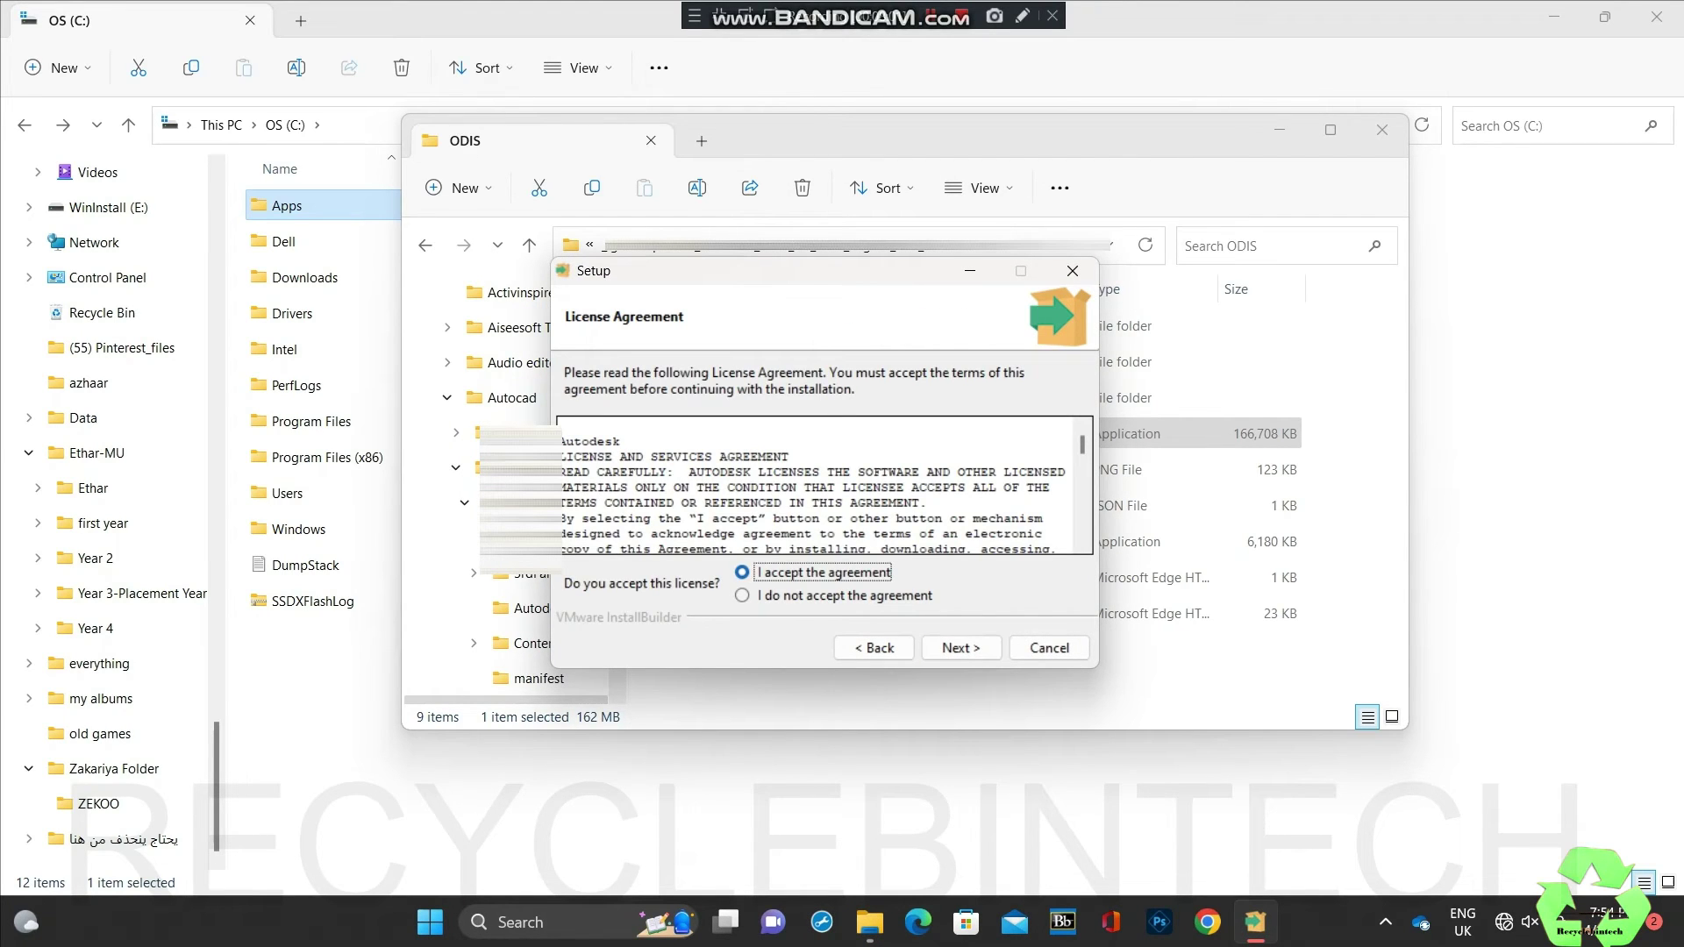
left_click(961, 647)
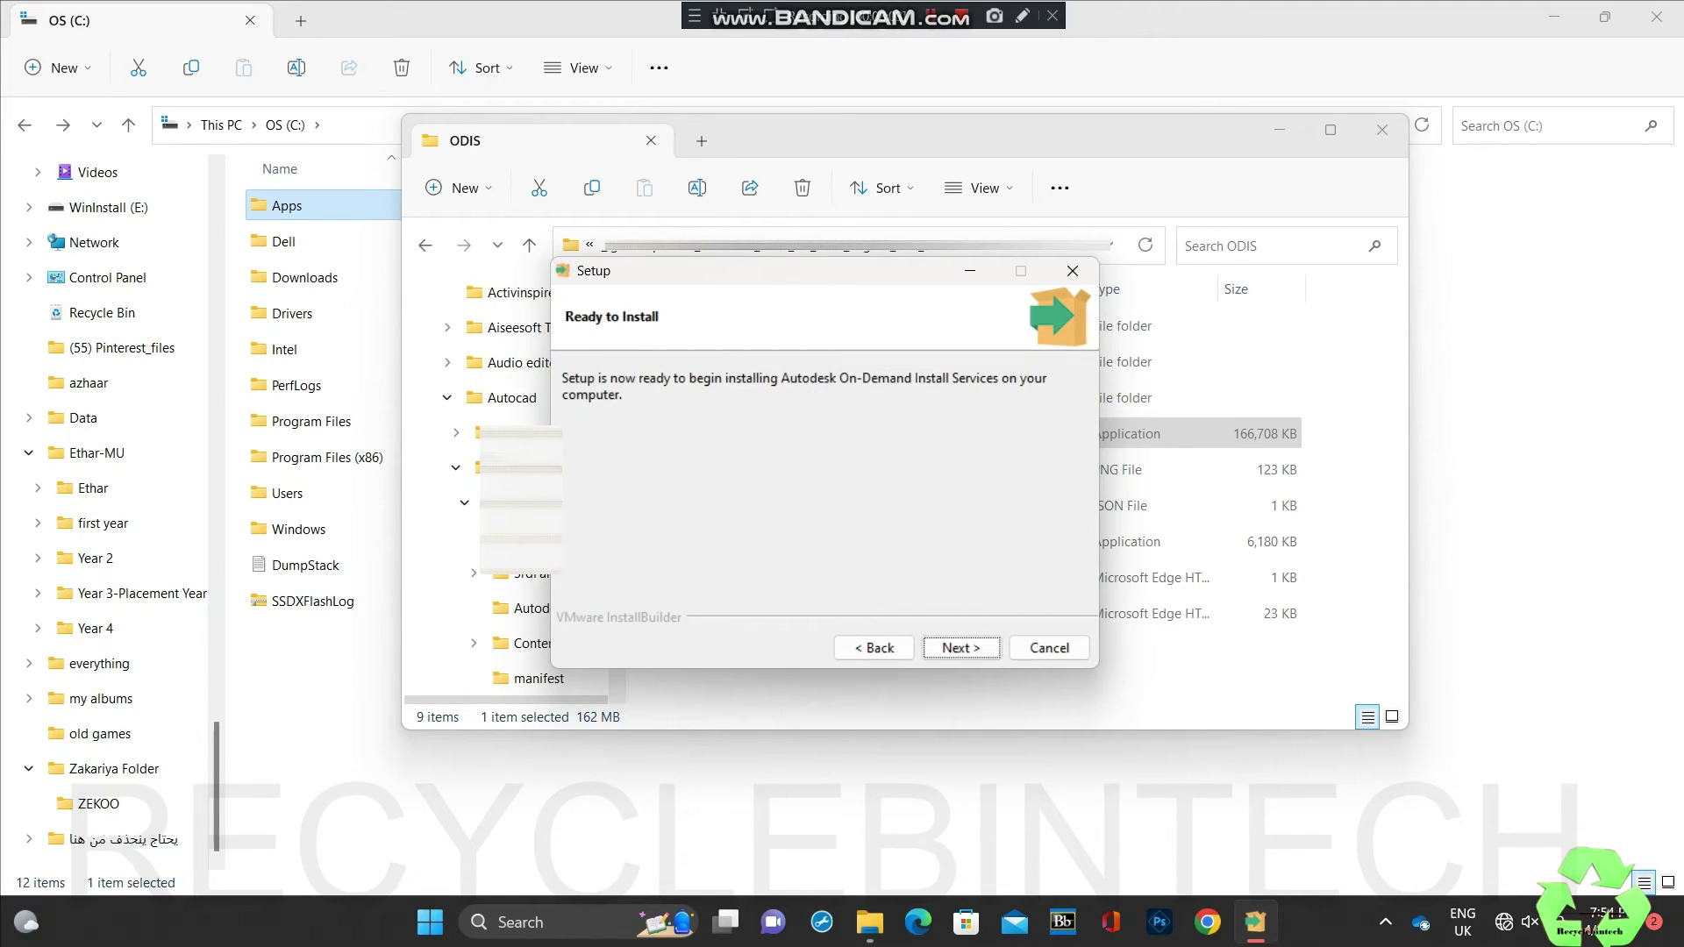
key("Return")
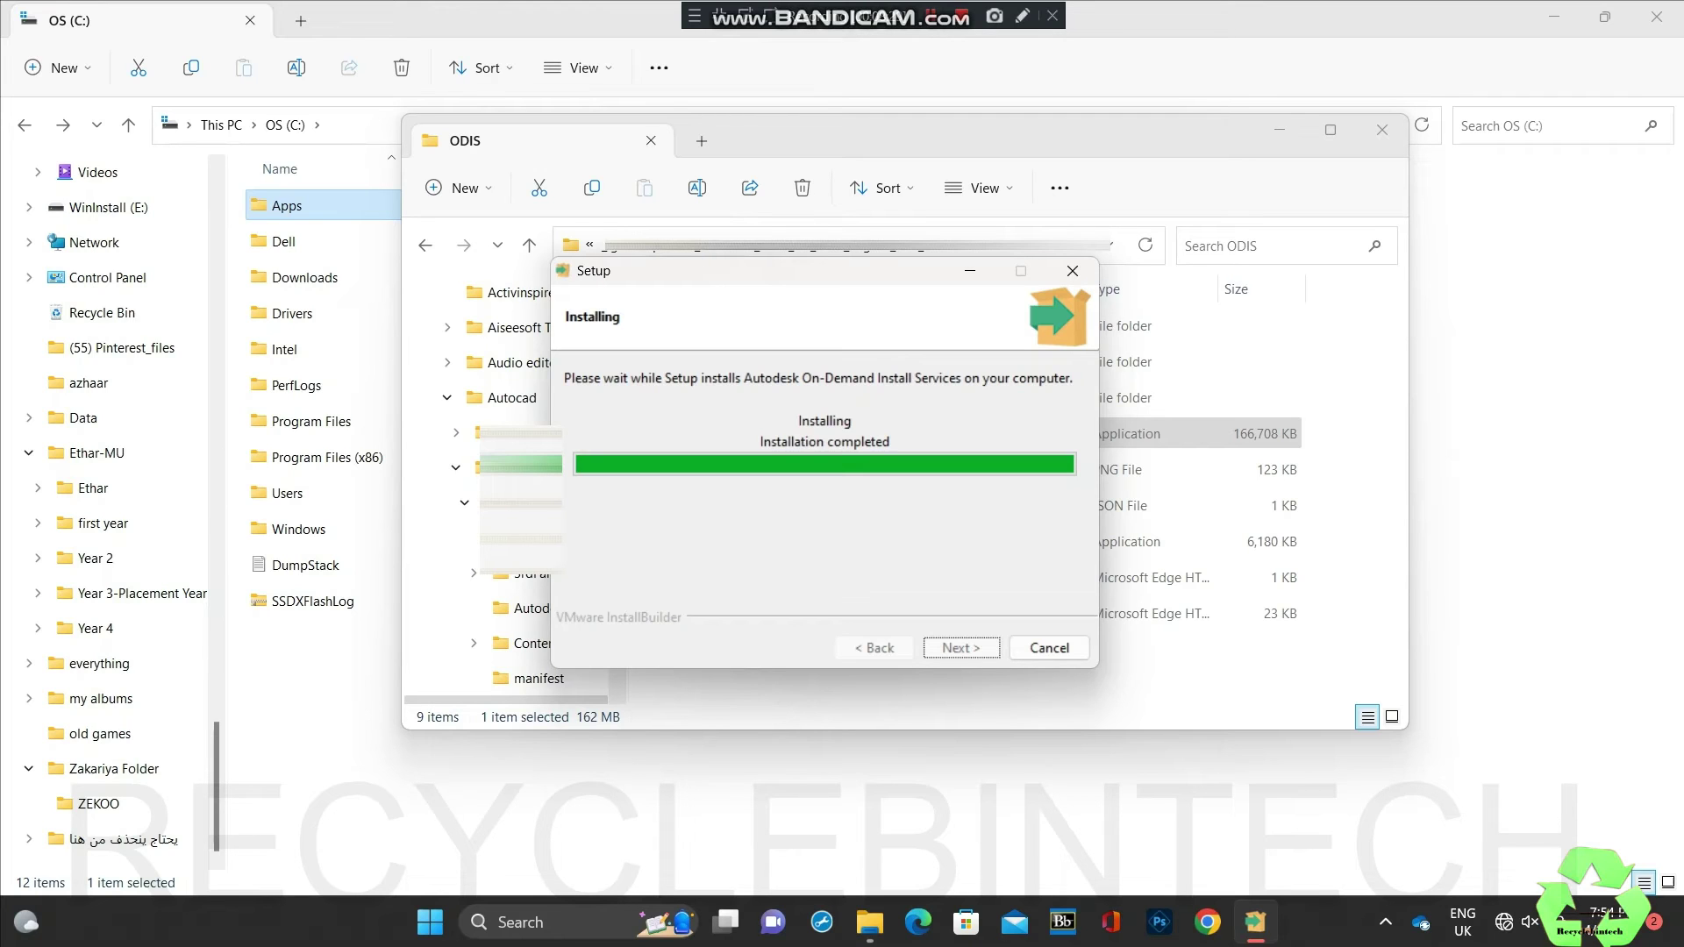
key("Return")
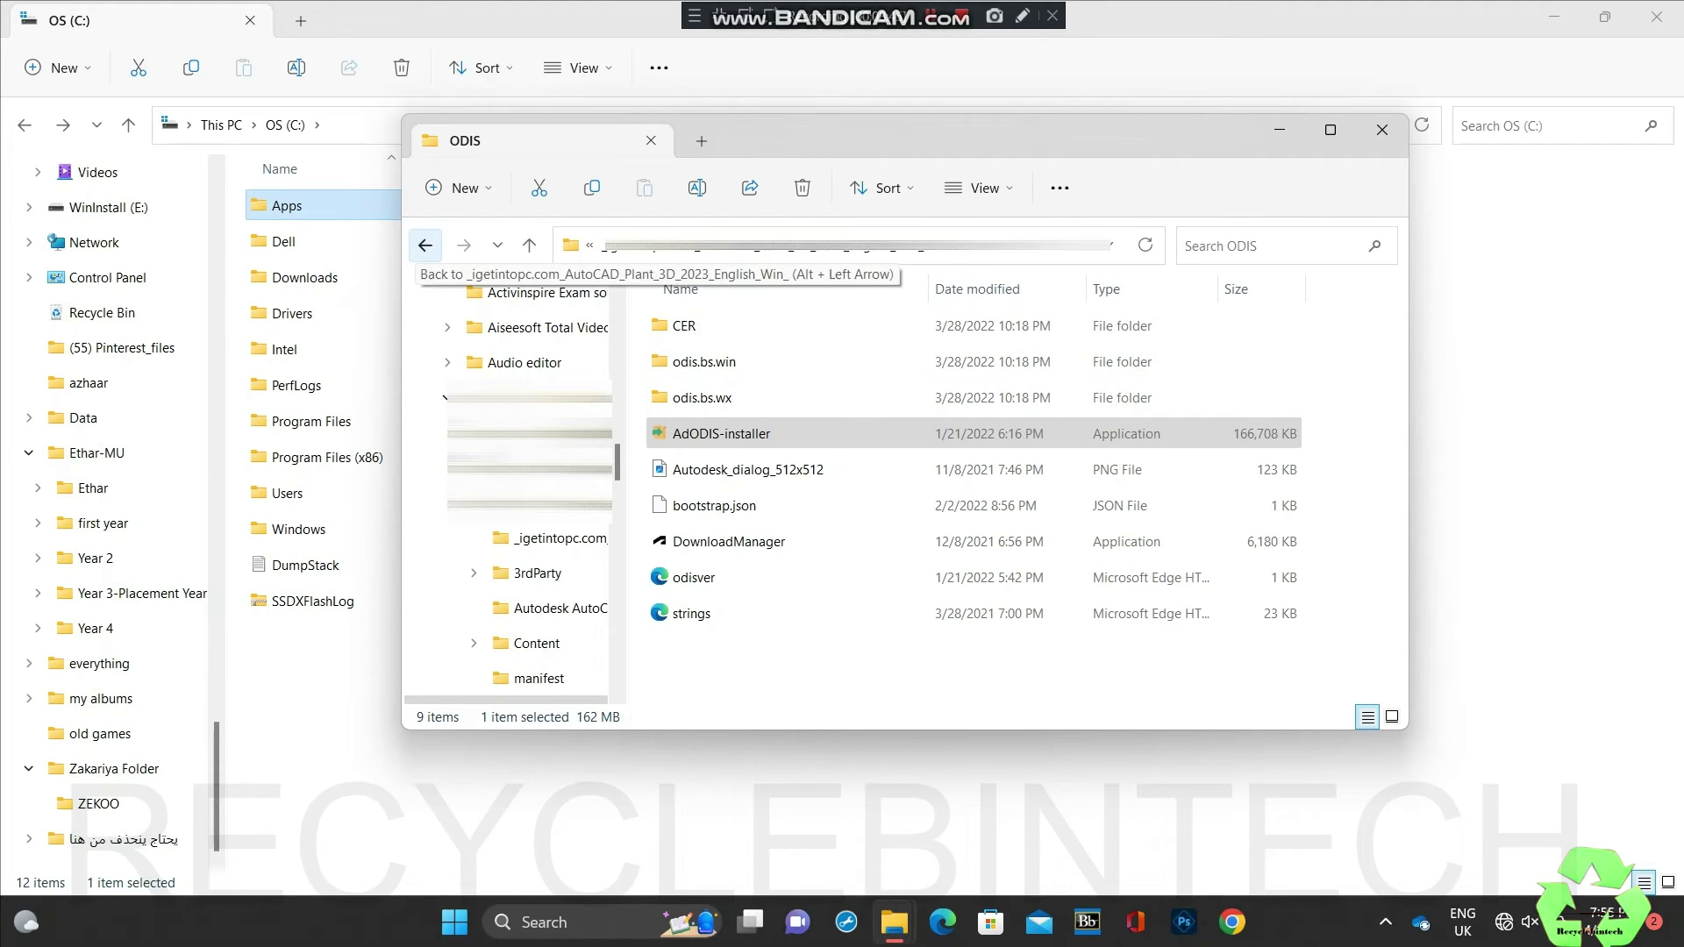
Step: Run the AutoCAD Plant 3D Setup from the installation folder as administrator
left_click(424, 245)
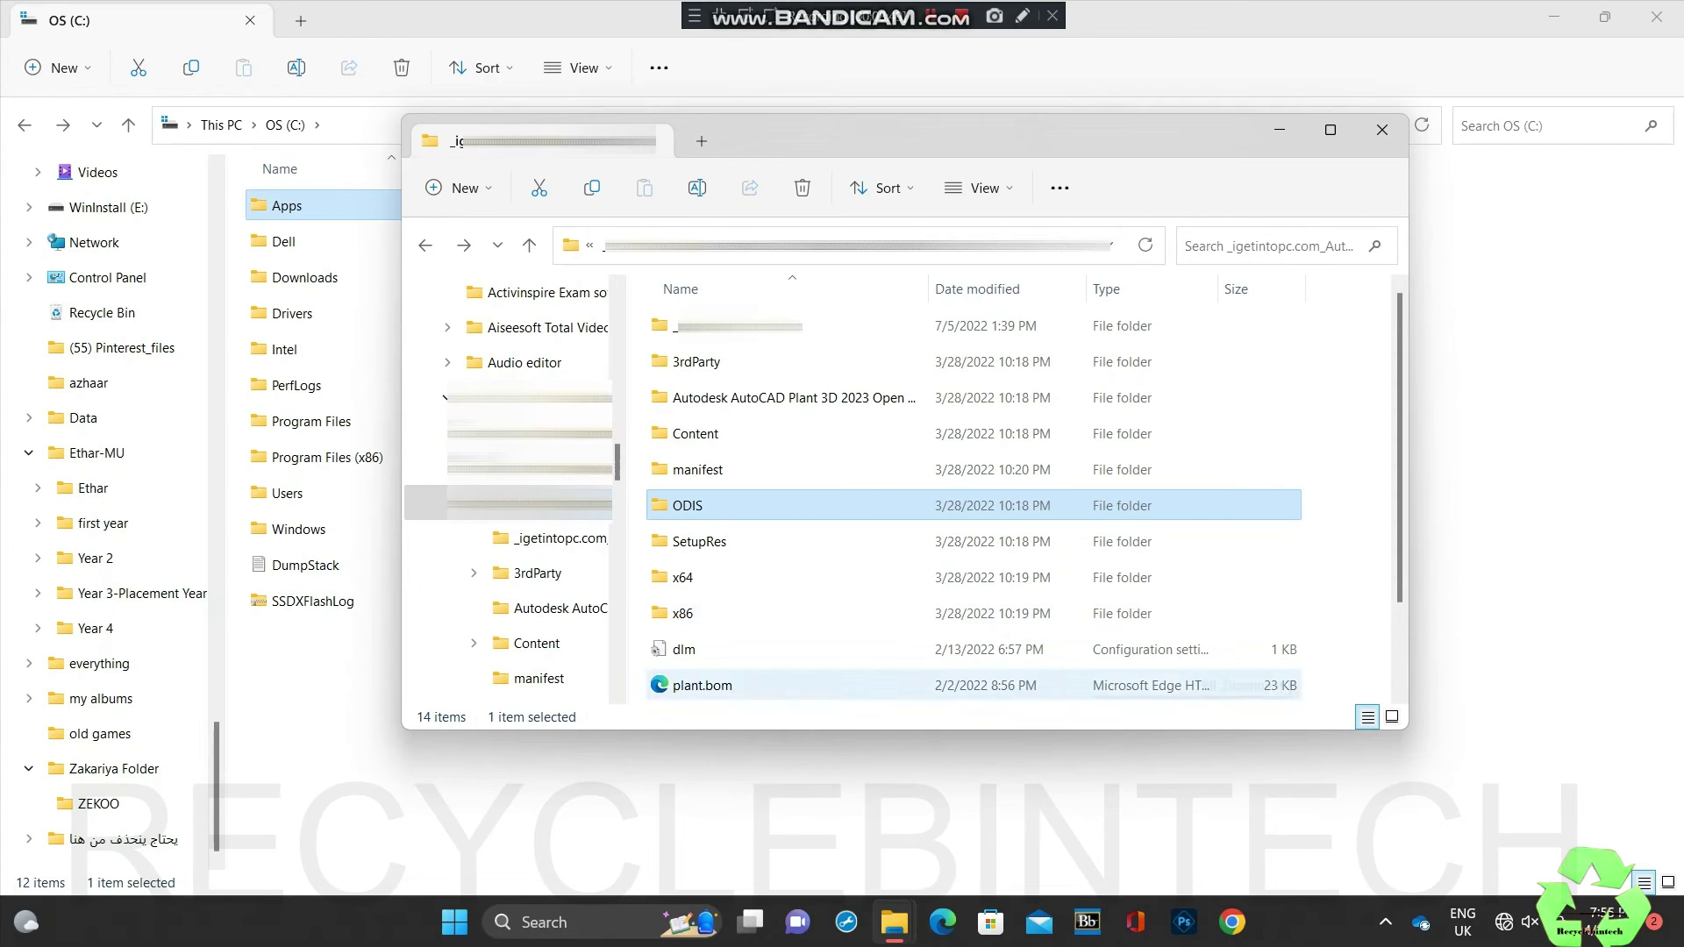
scroll(921, 570, "down", 1)
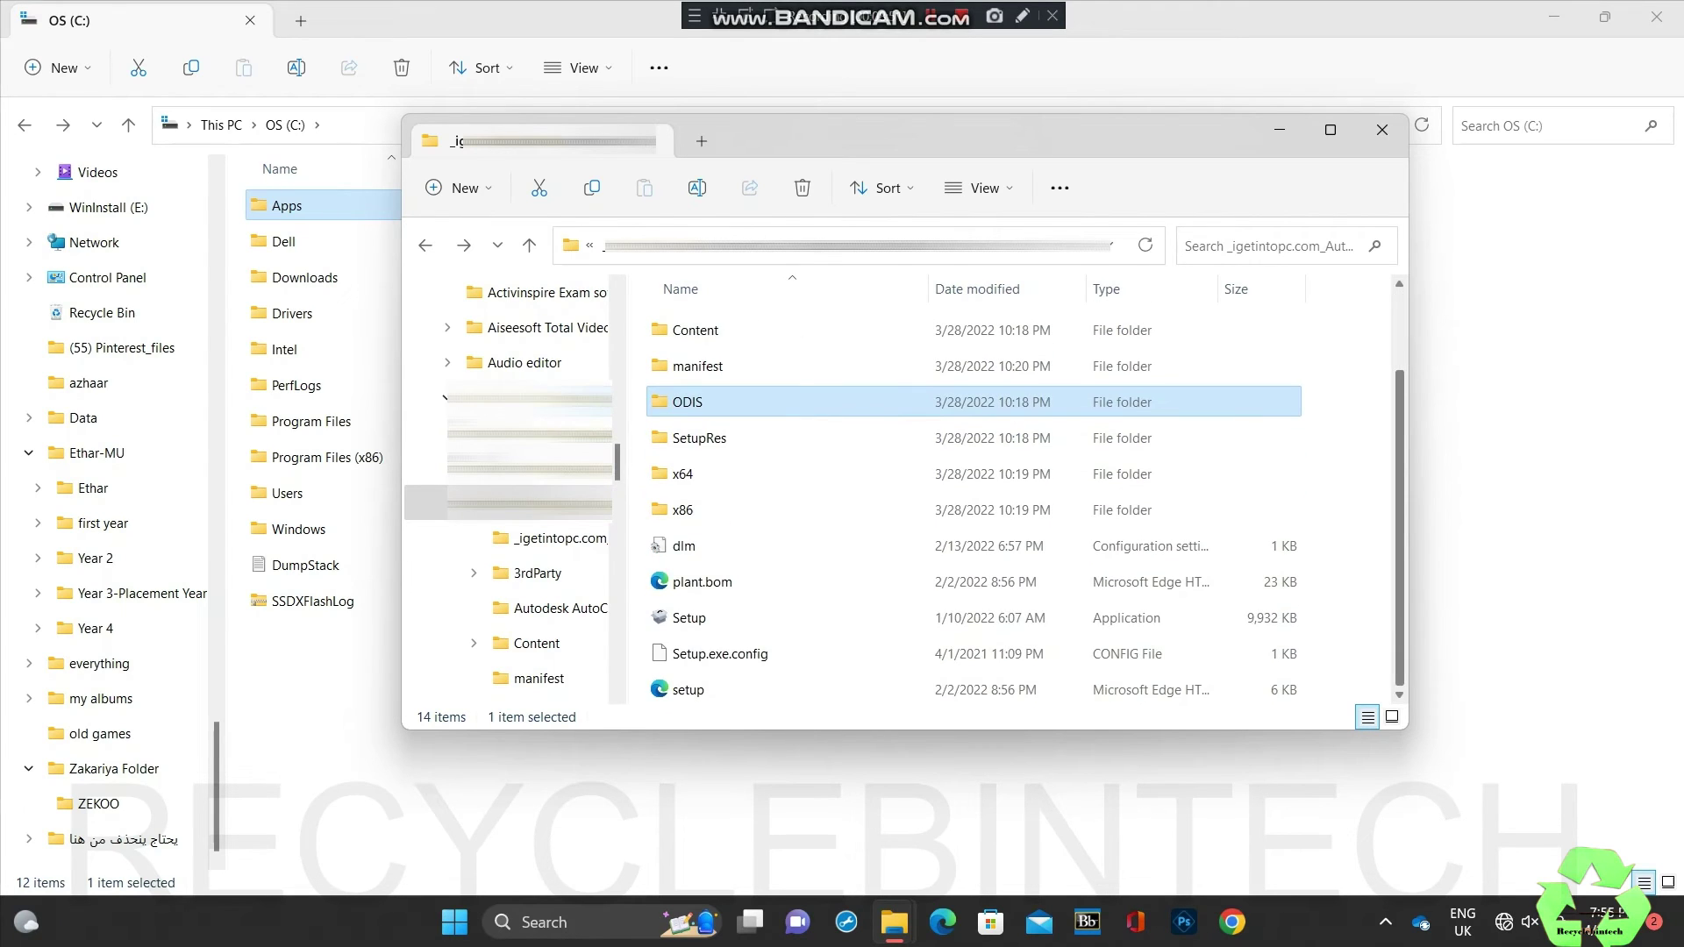
left_click(756, 618)
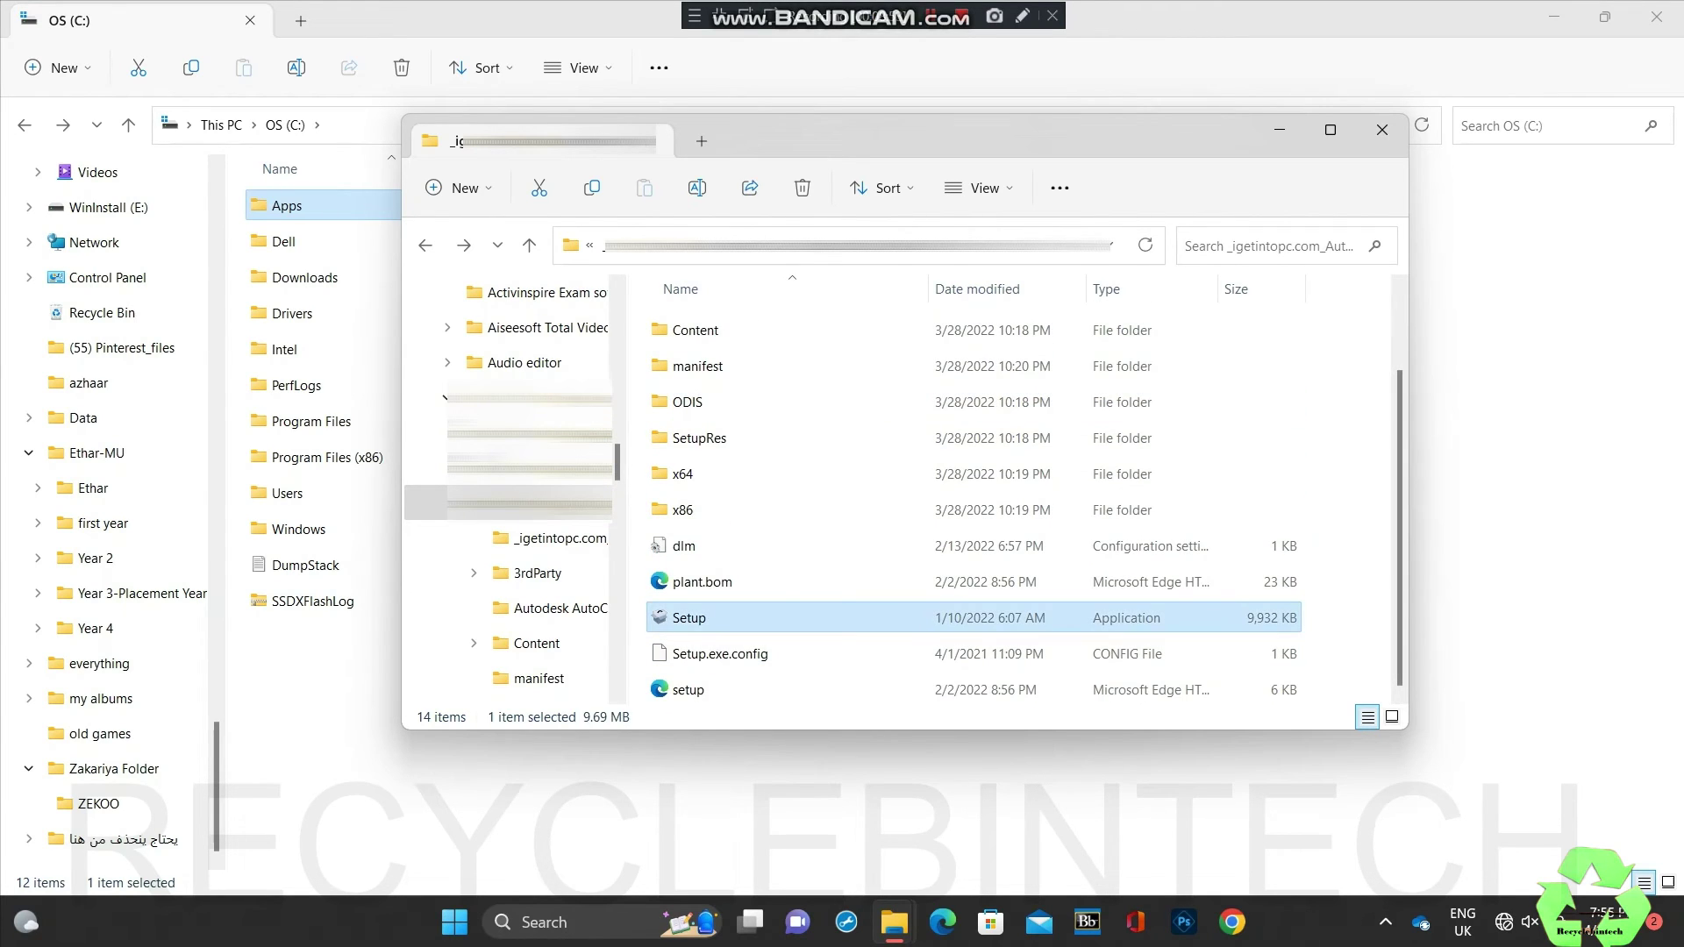
right_click(756, 617)
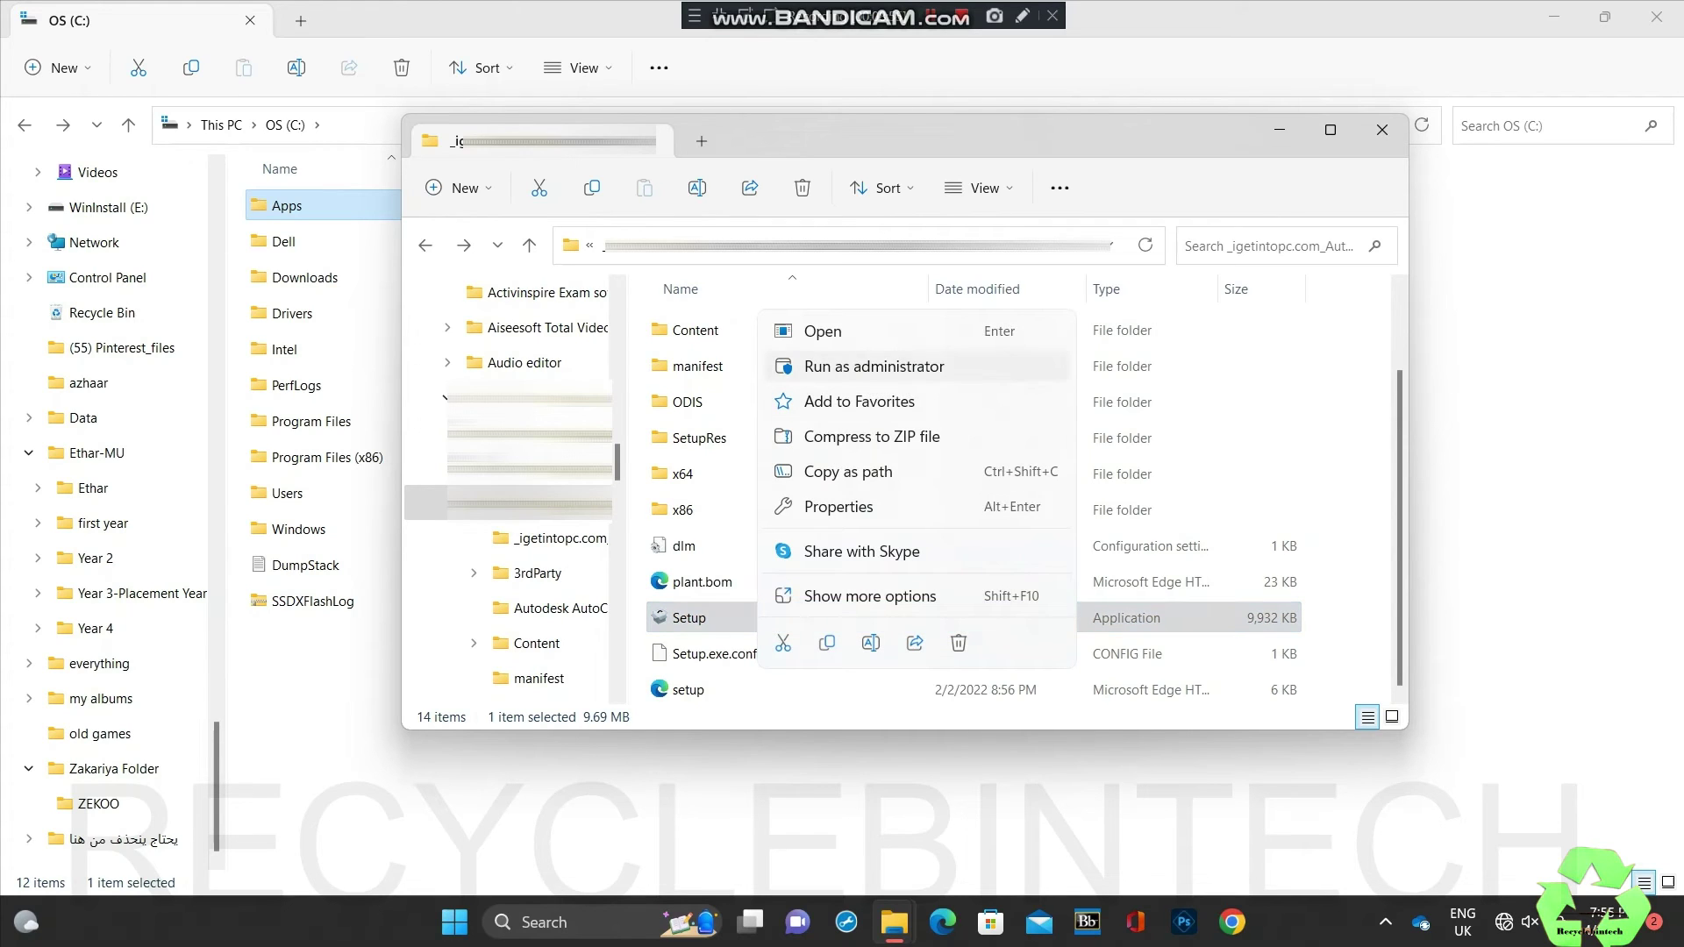
left_click(874, 366)
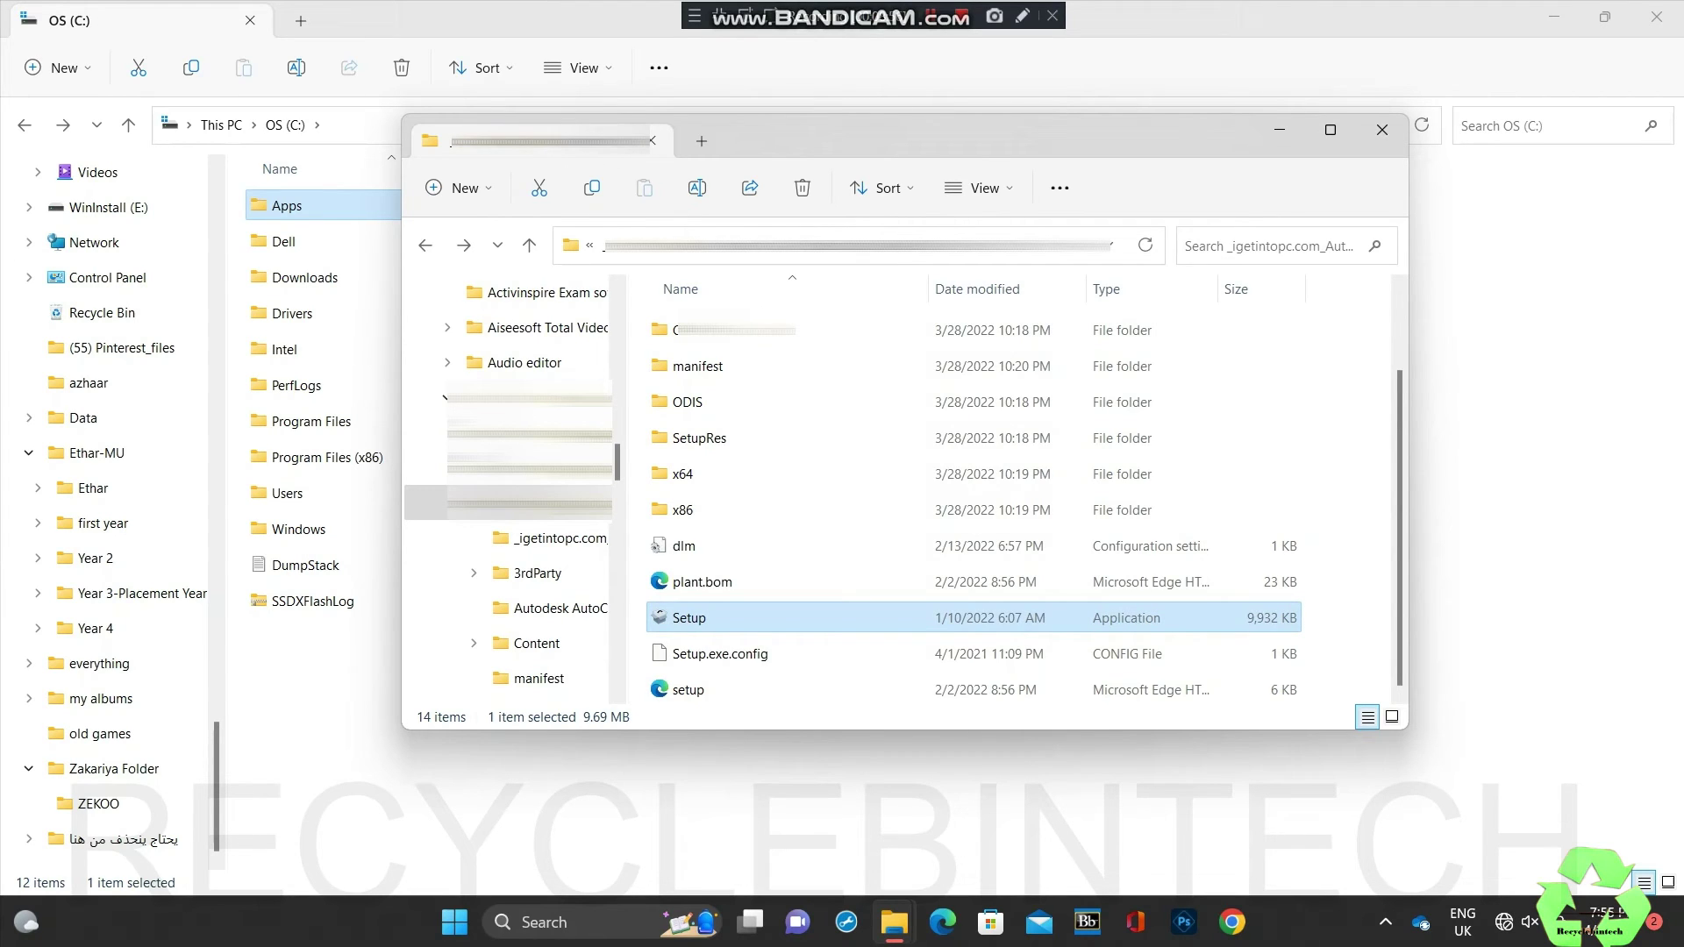
scroll(789, 649, "up", 1)
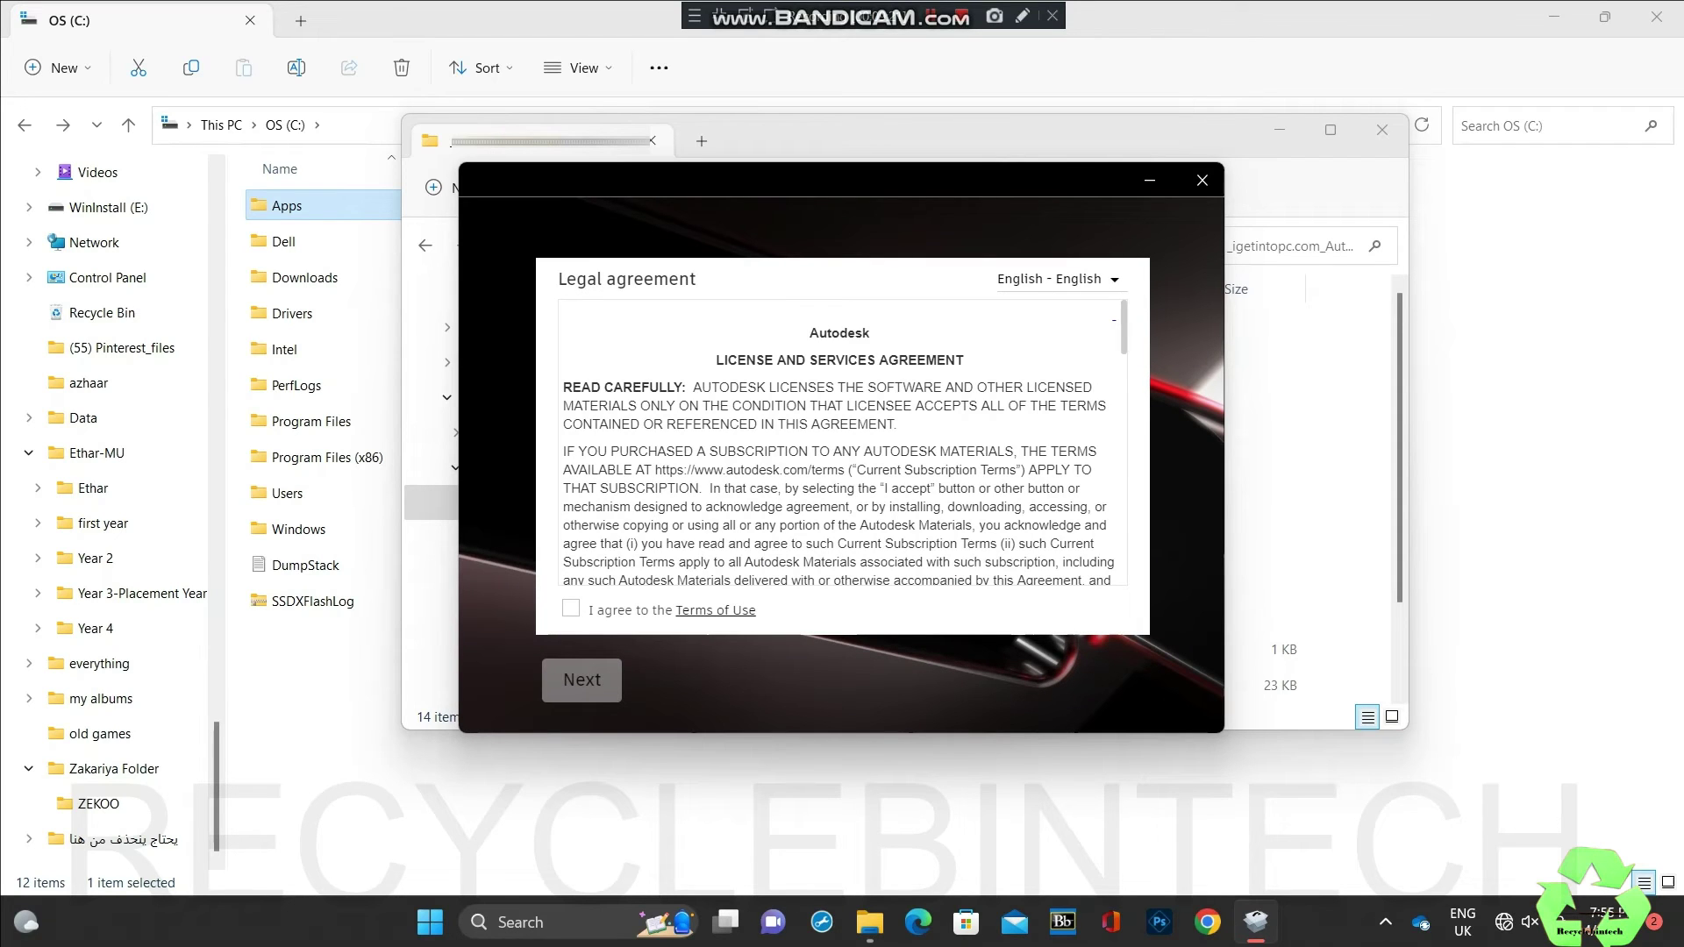
Step: Agree to the Terms of Use and install to C:\Program Files\Autodesk, hitting Error 4005
left_click(570, 607)
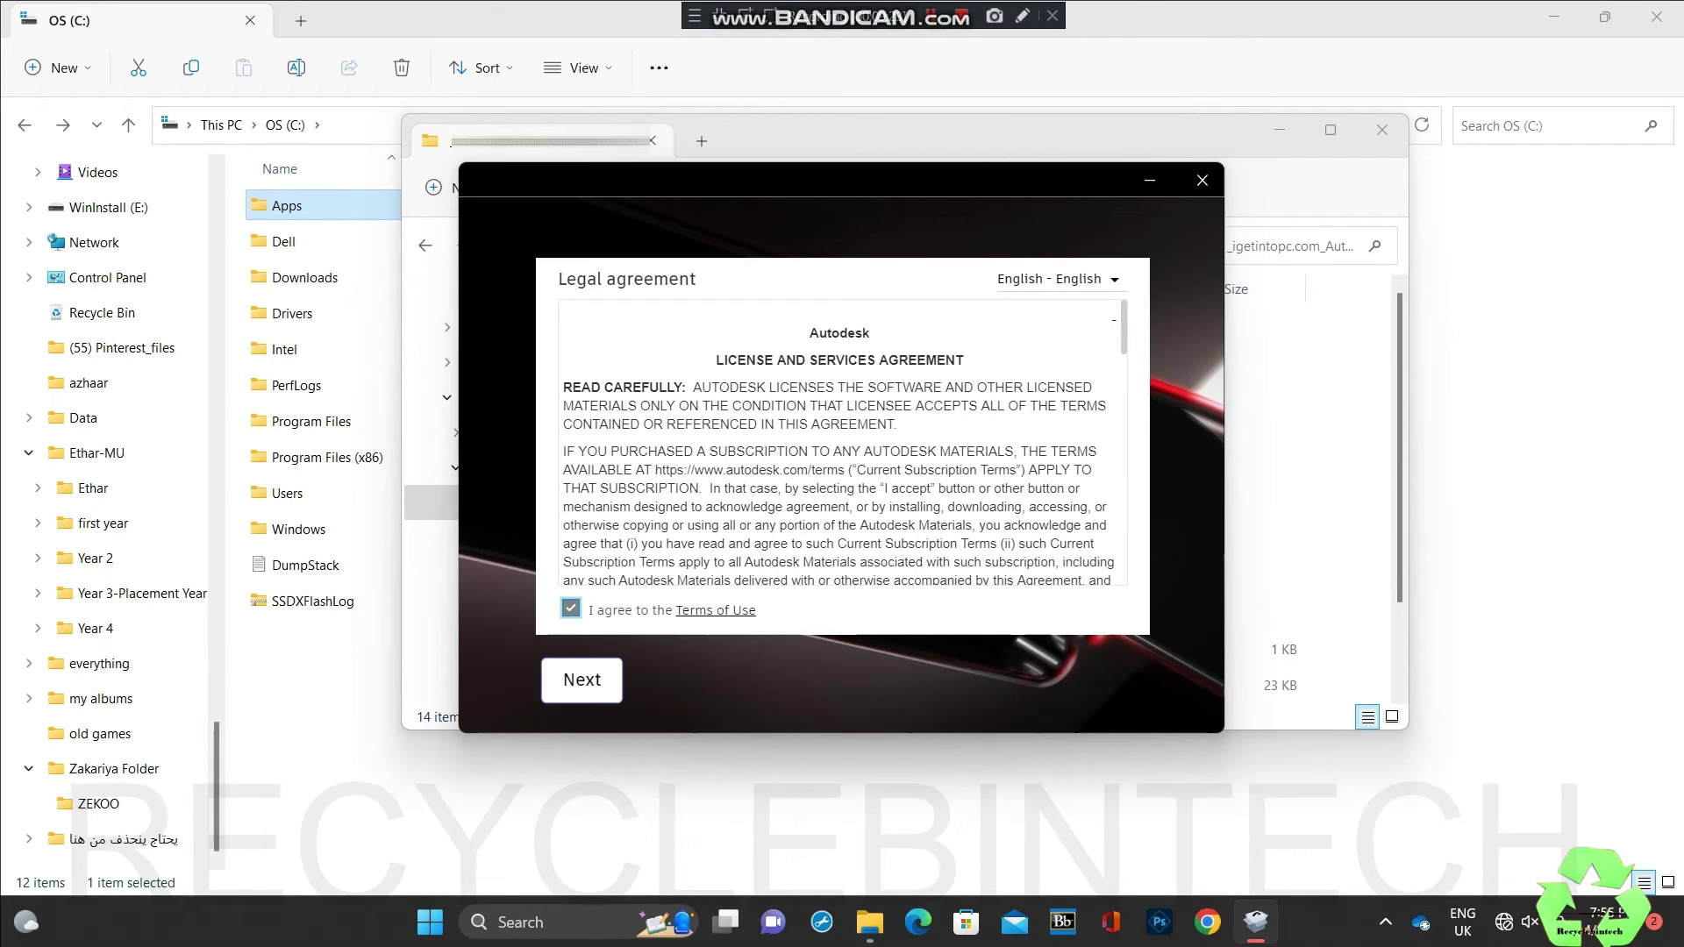
left_click(582, 679)
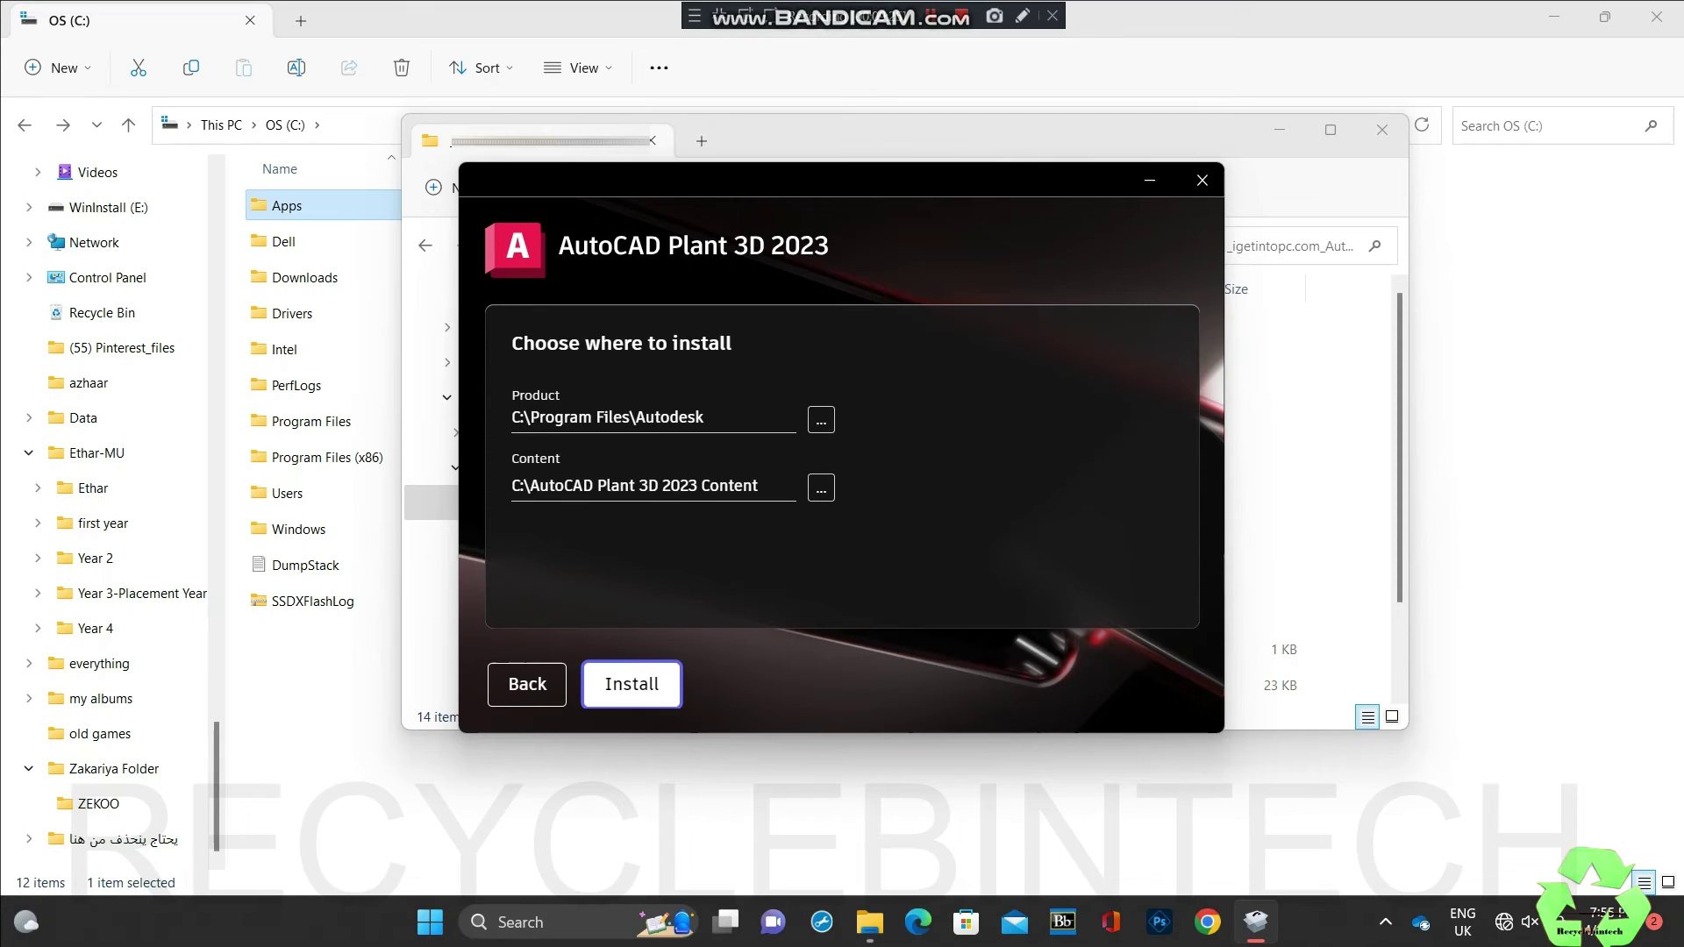
key("Return")
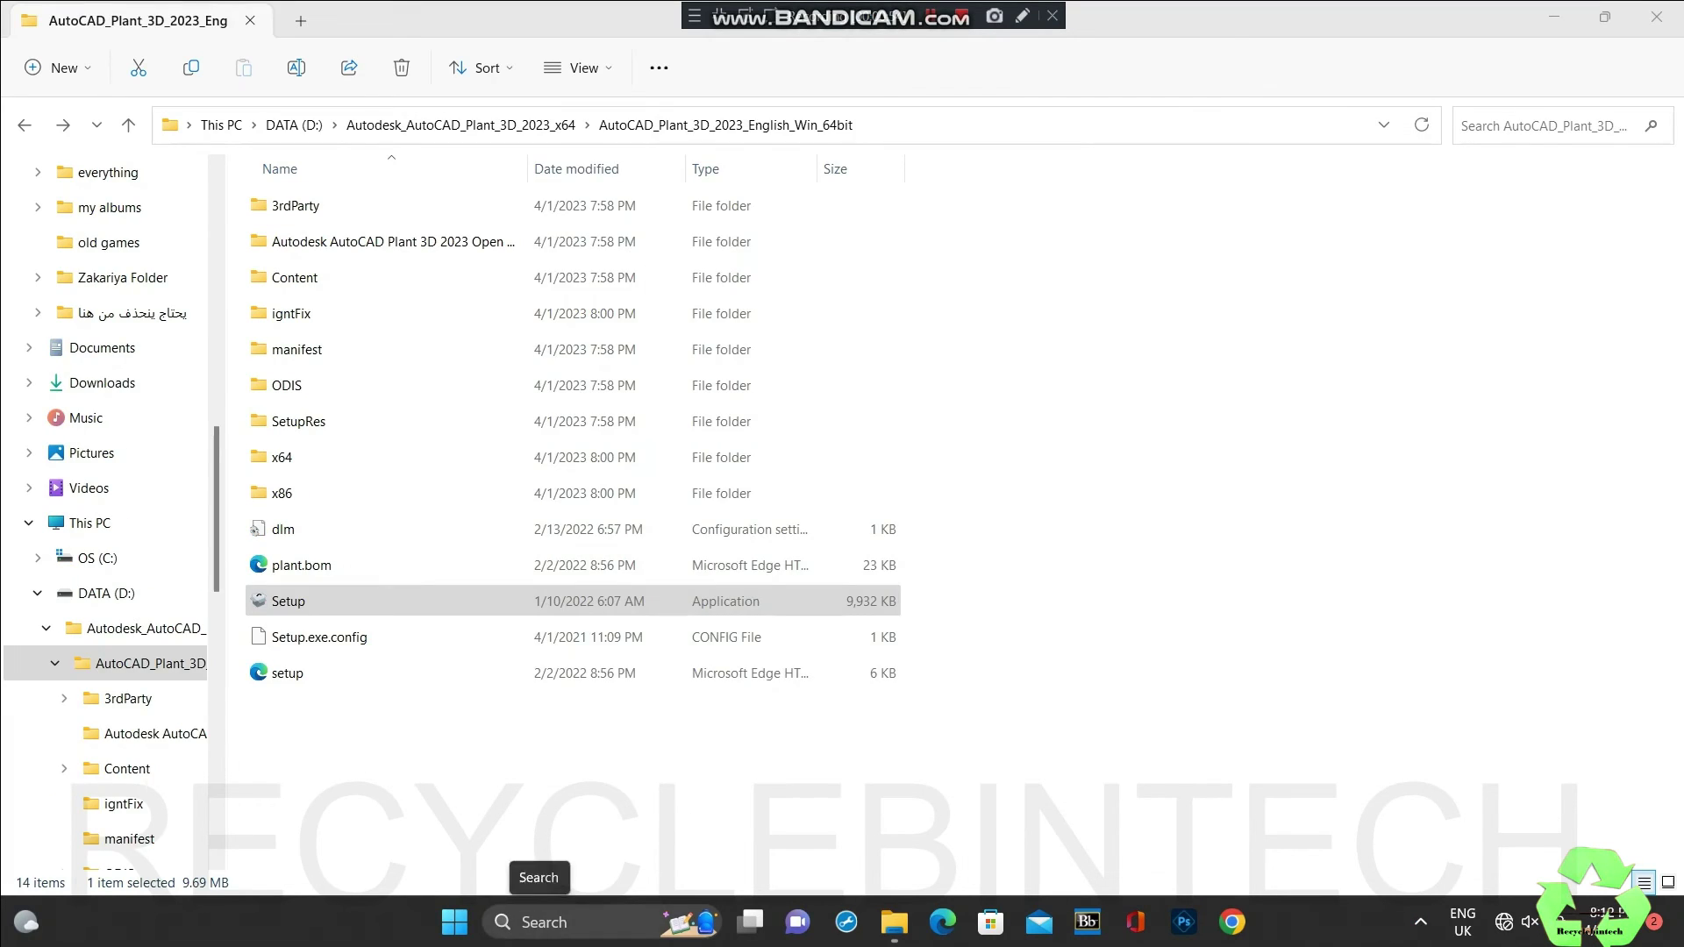
Step: Open Control Panel by searching 'cont' from the taskbar
left_click(527, 922)
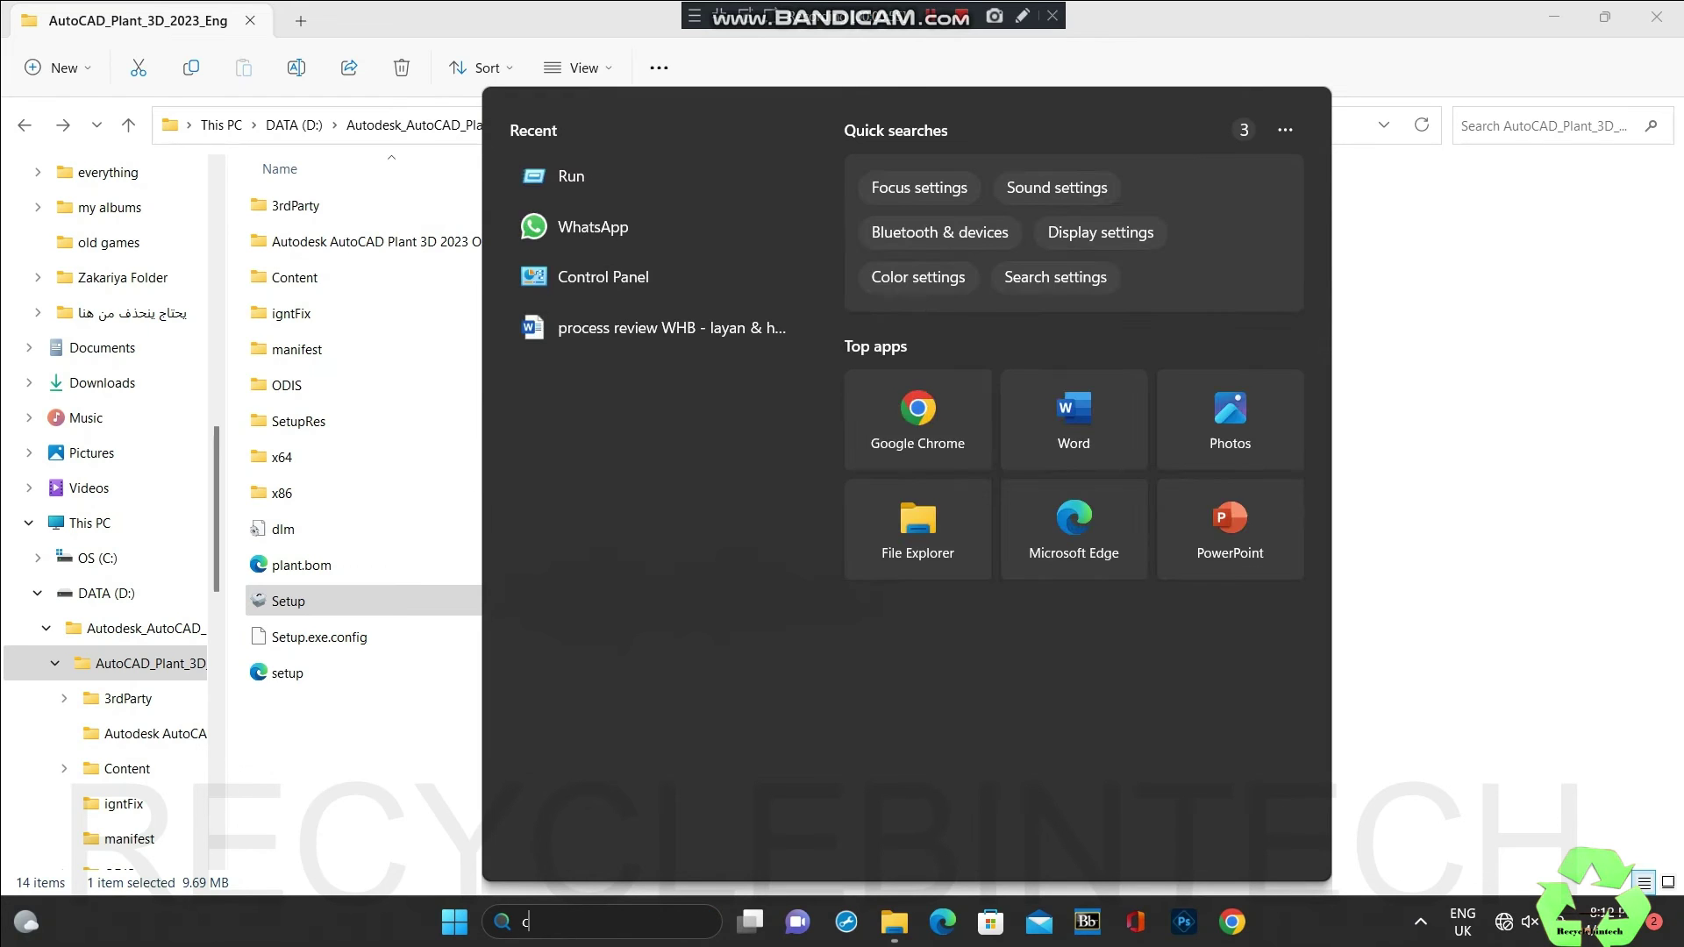
type("cont")
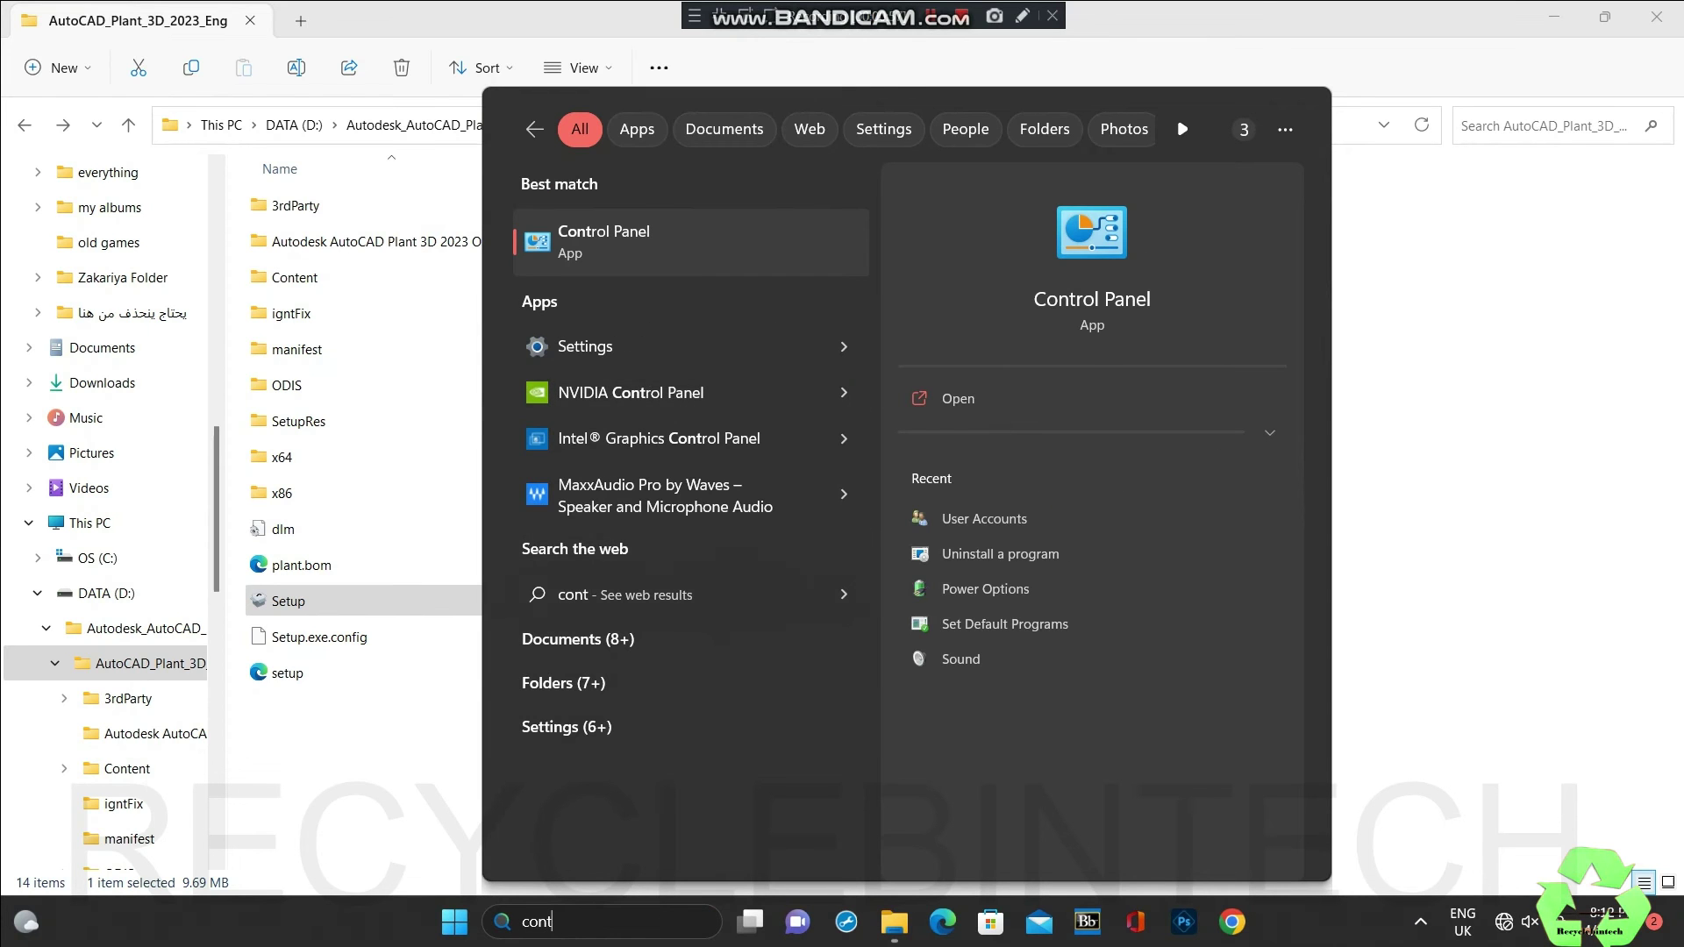
key("Return")
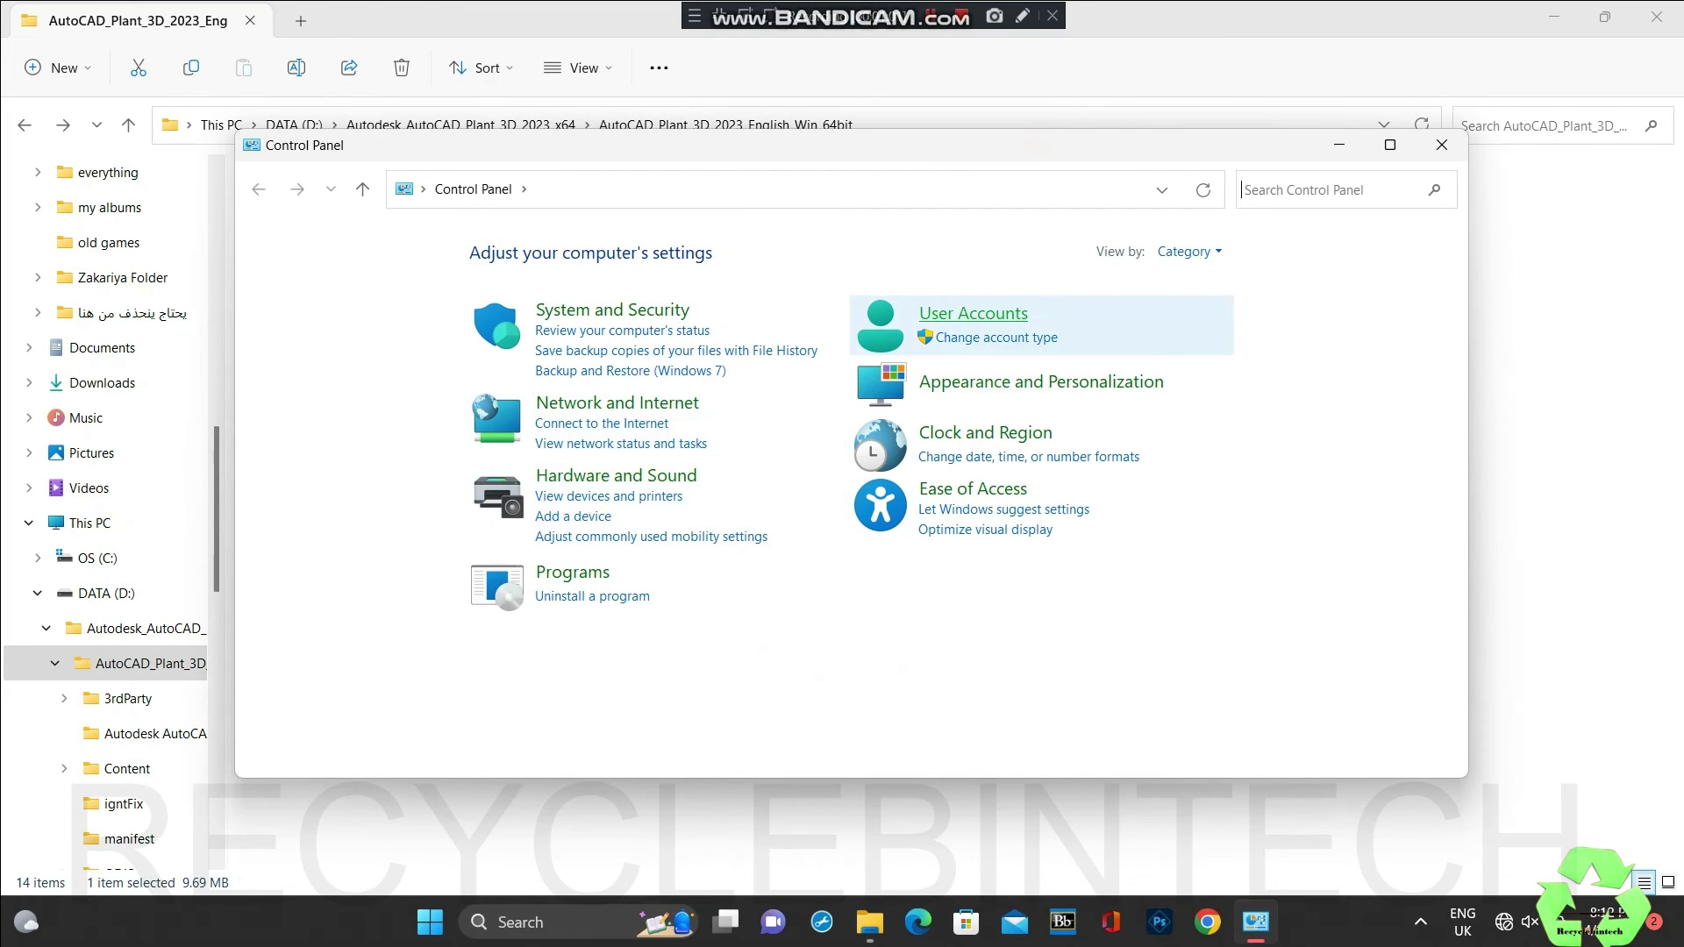
Step: Go to User Accounts > Manage another account and choose to add a new user
left_click(974, 313)
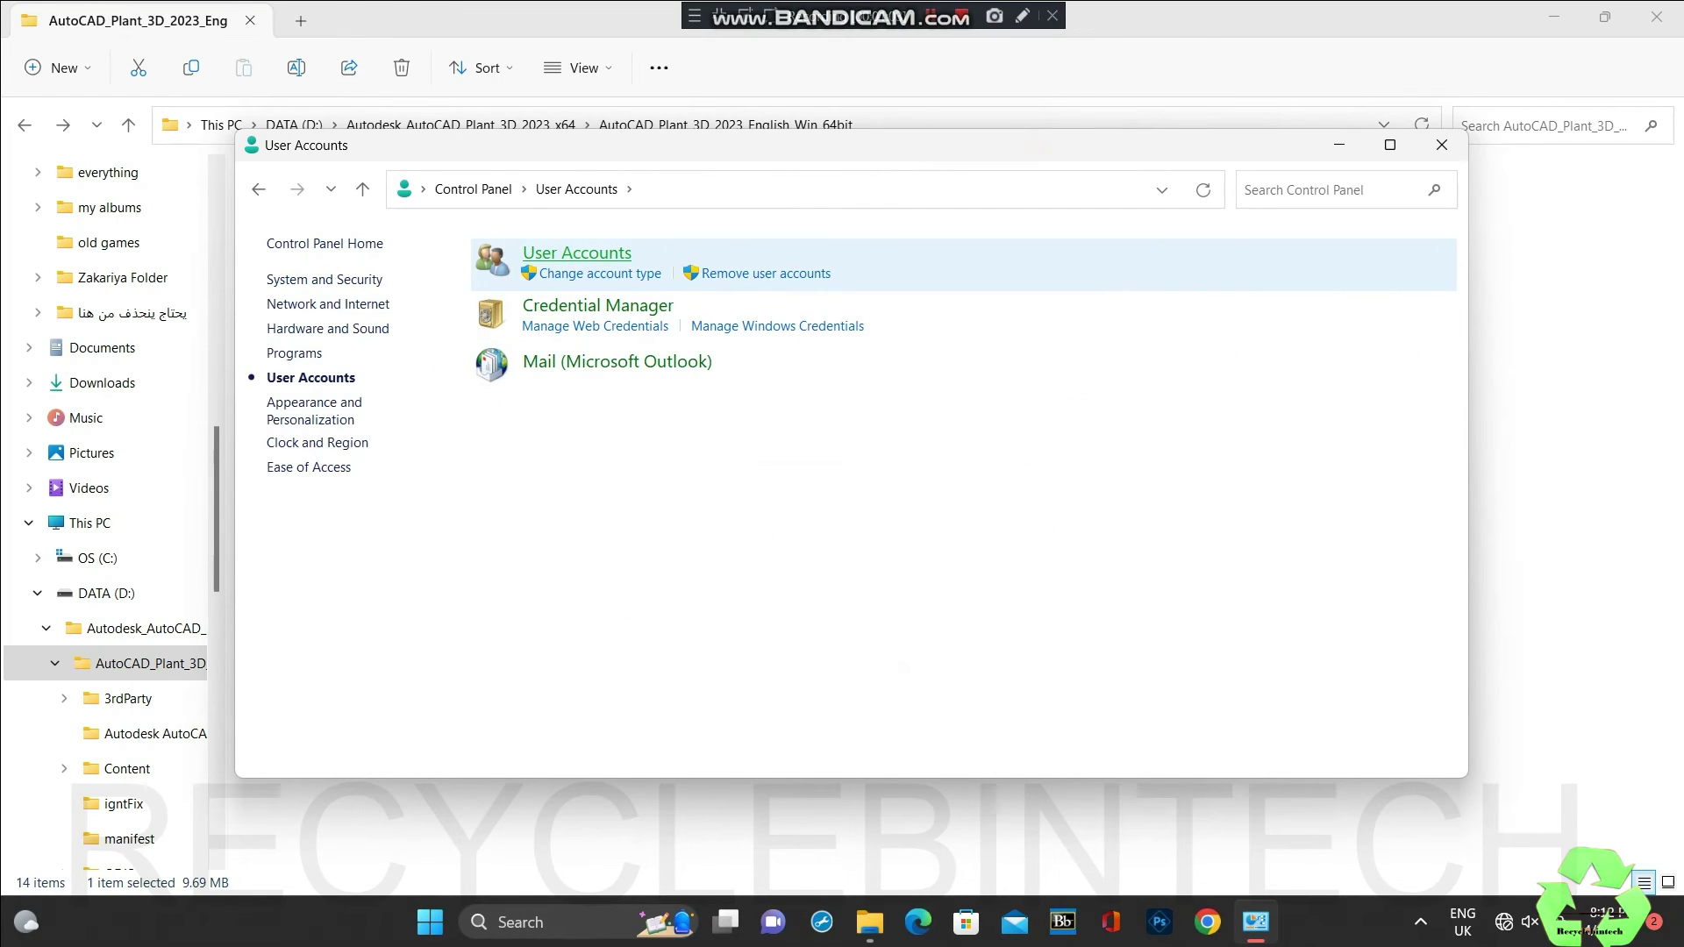
left_click(577, 253)
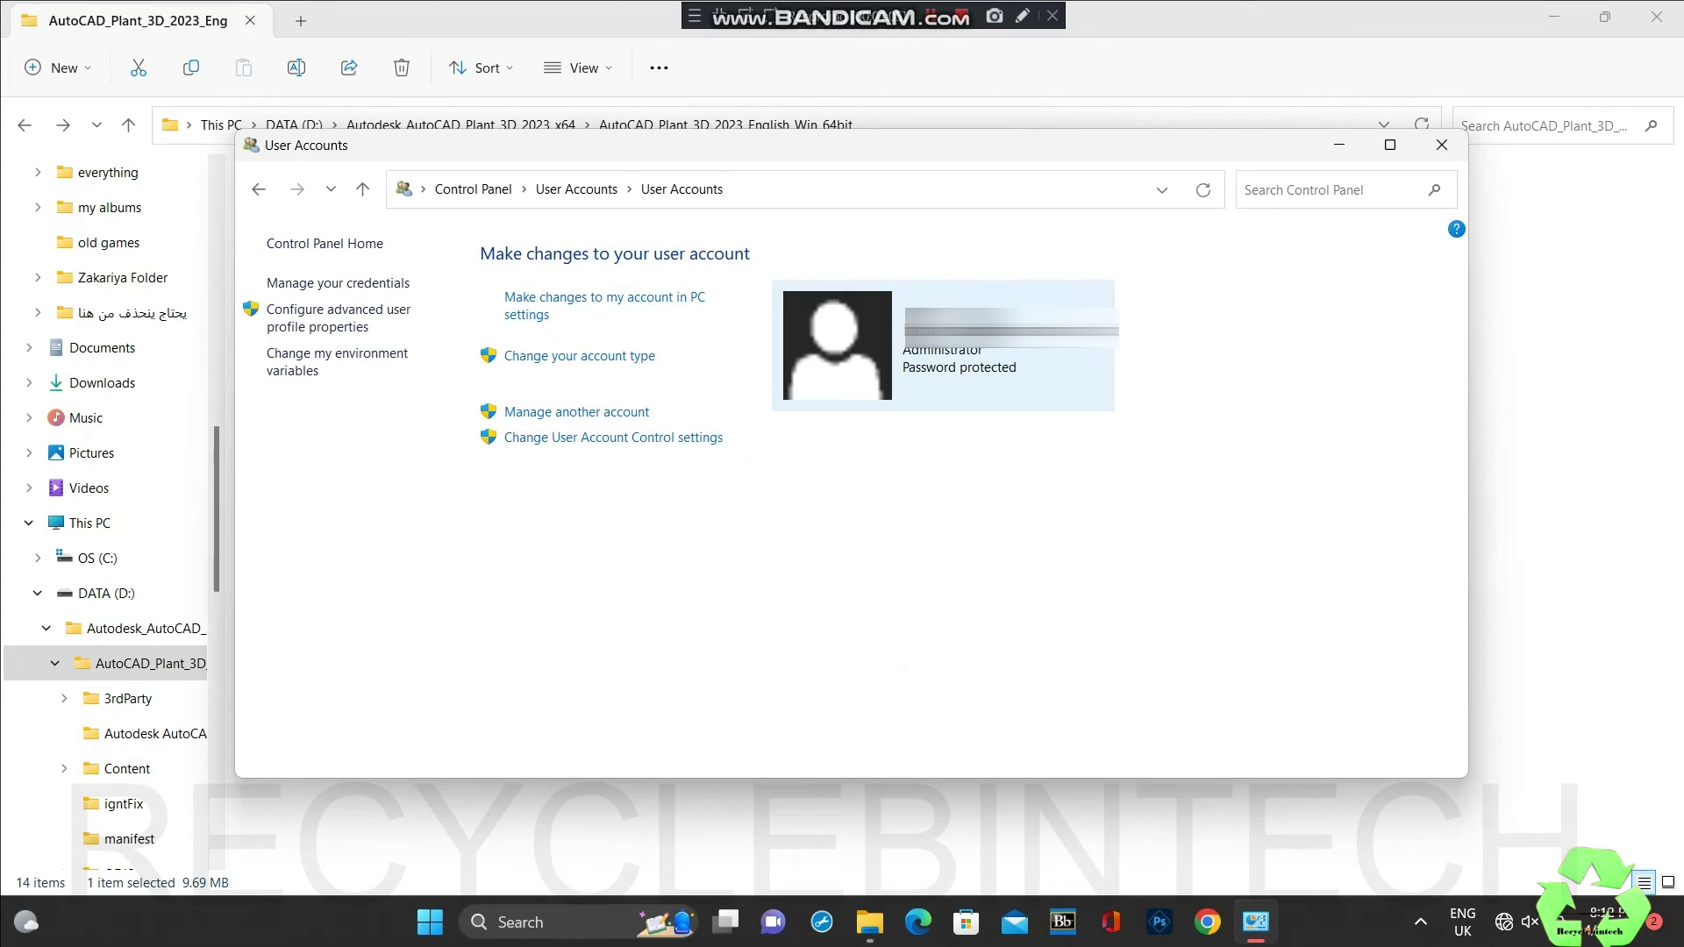
left_click(576, 412)
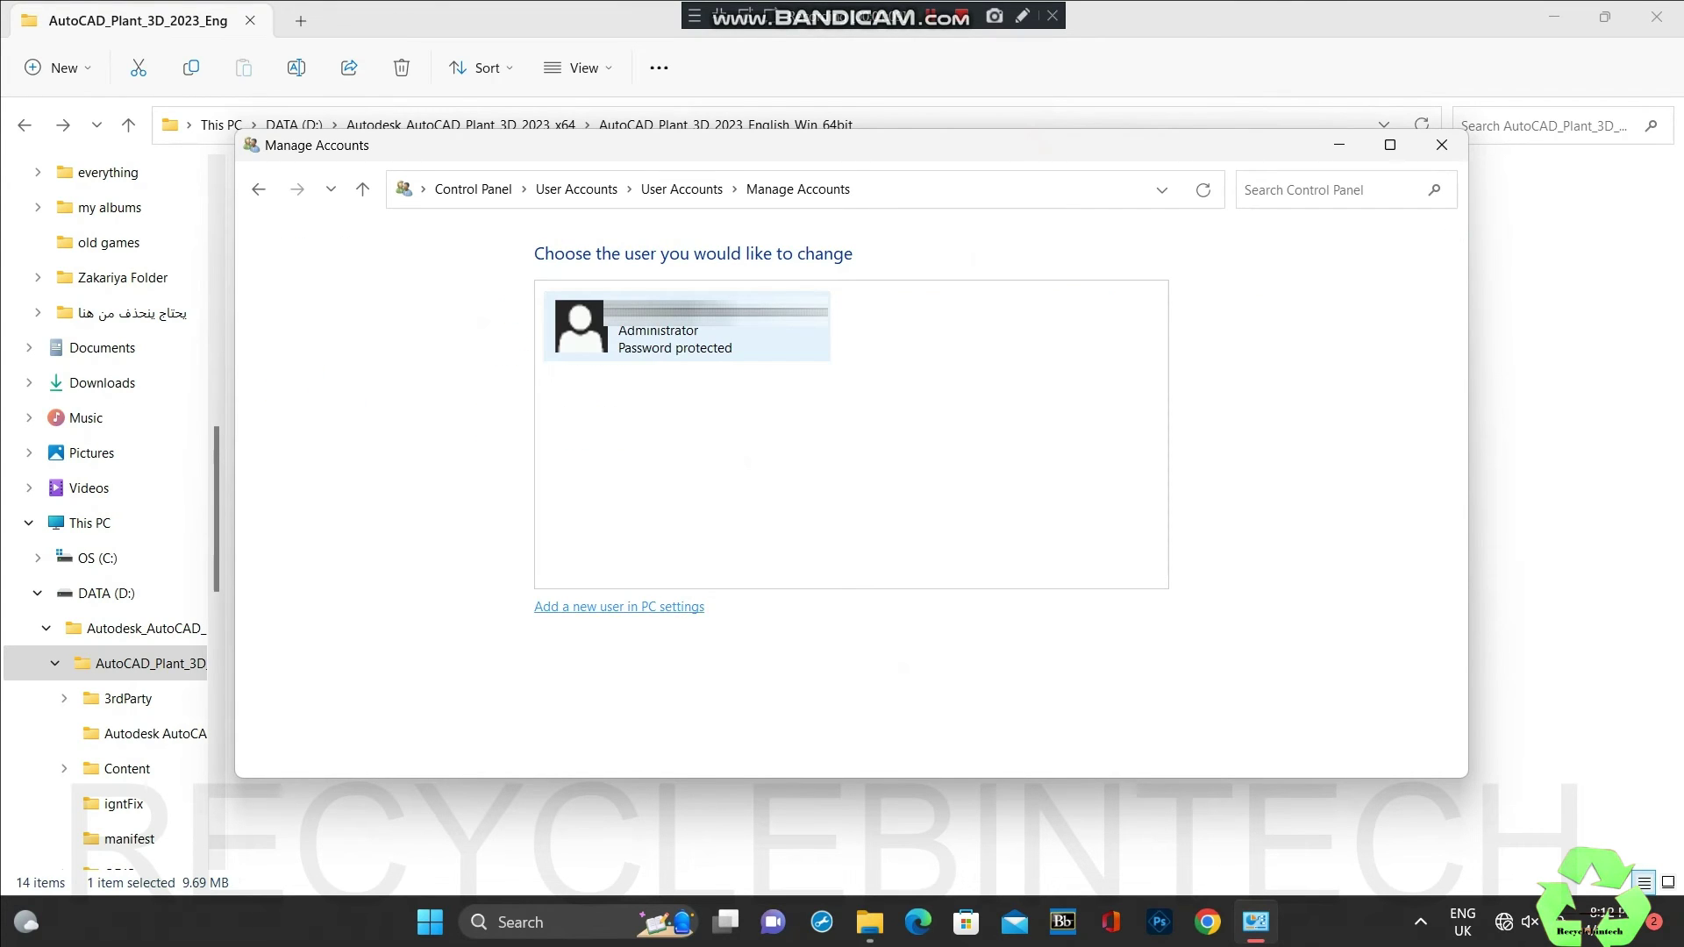
left_click(619, 607)
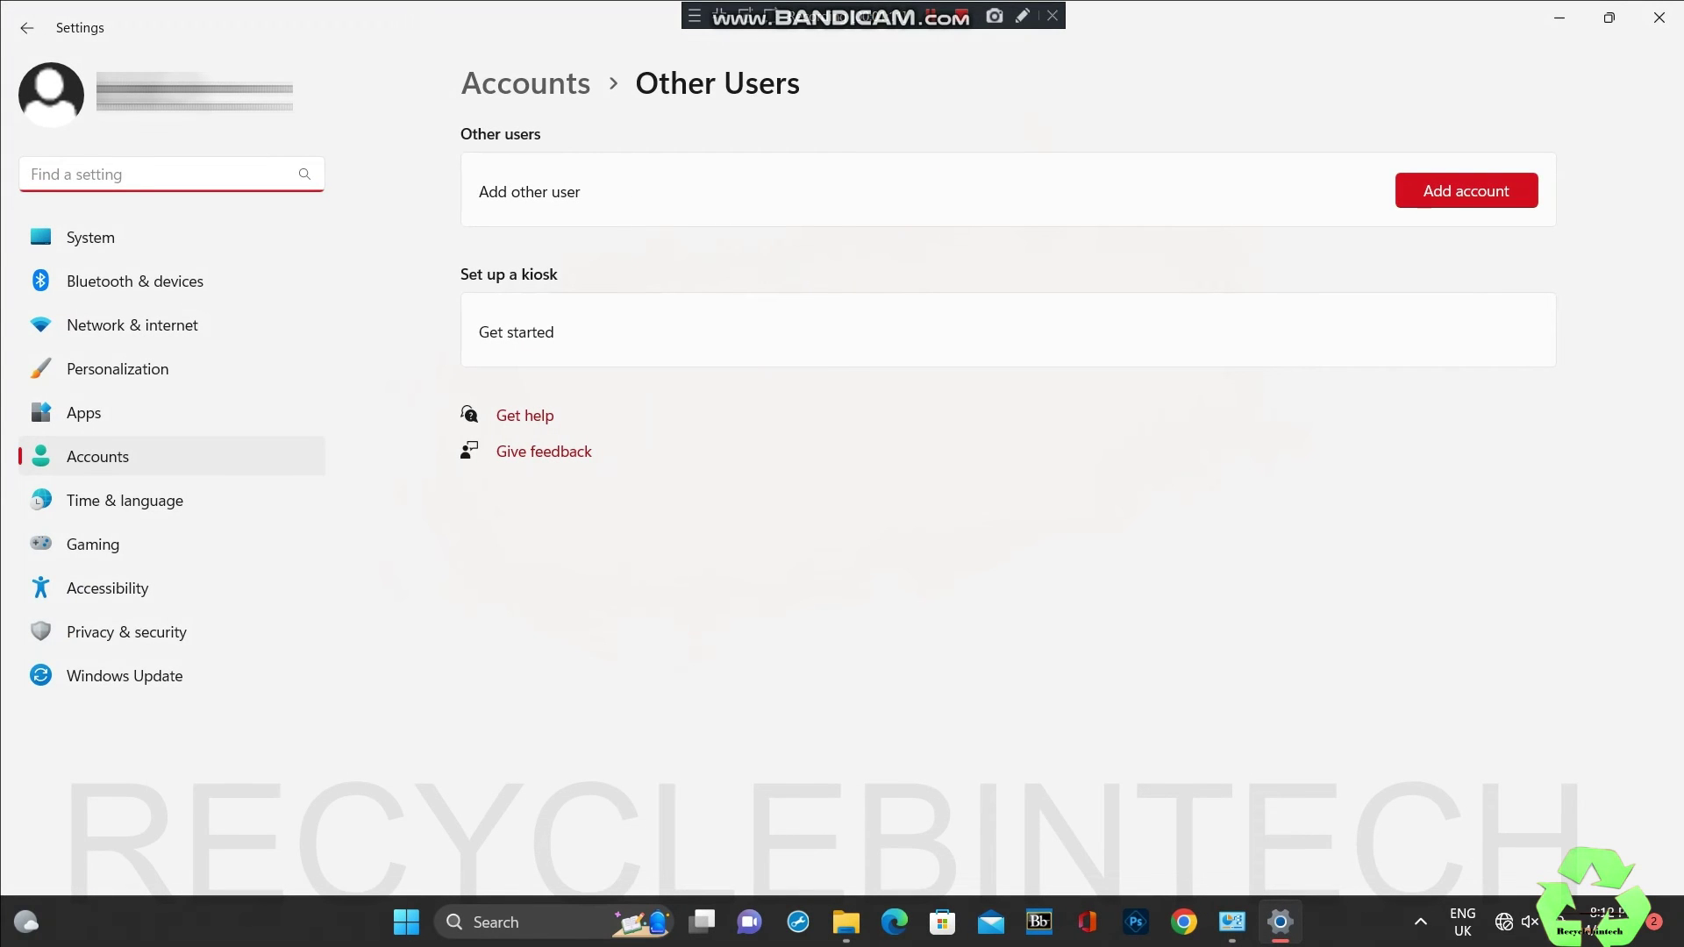
Step: Add a new local user account named Admin
left_click(1466, 190)
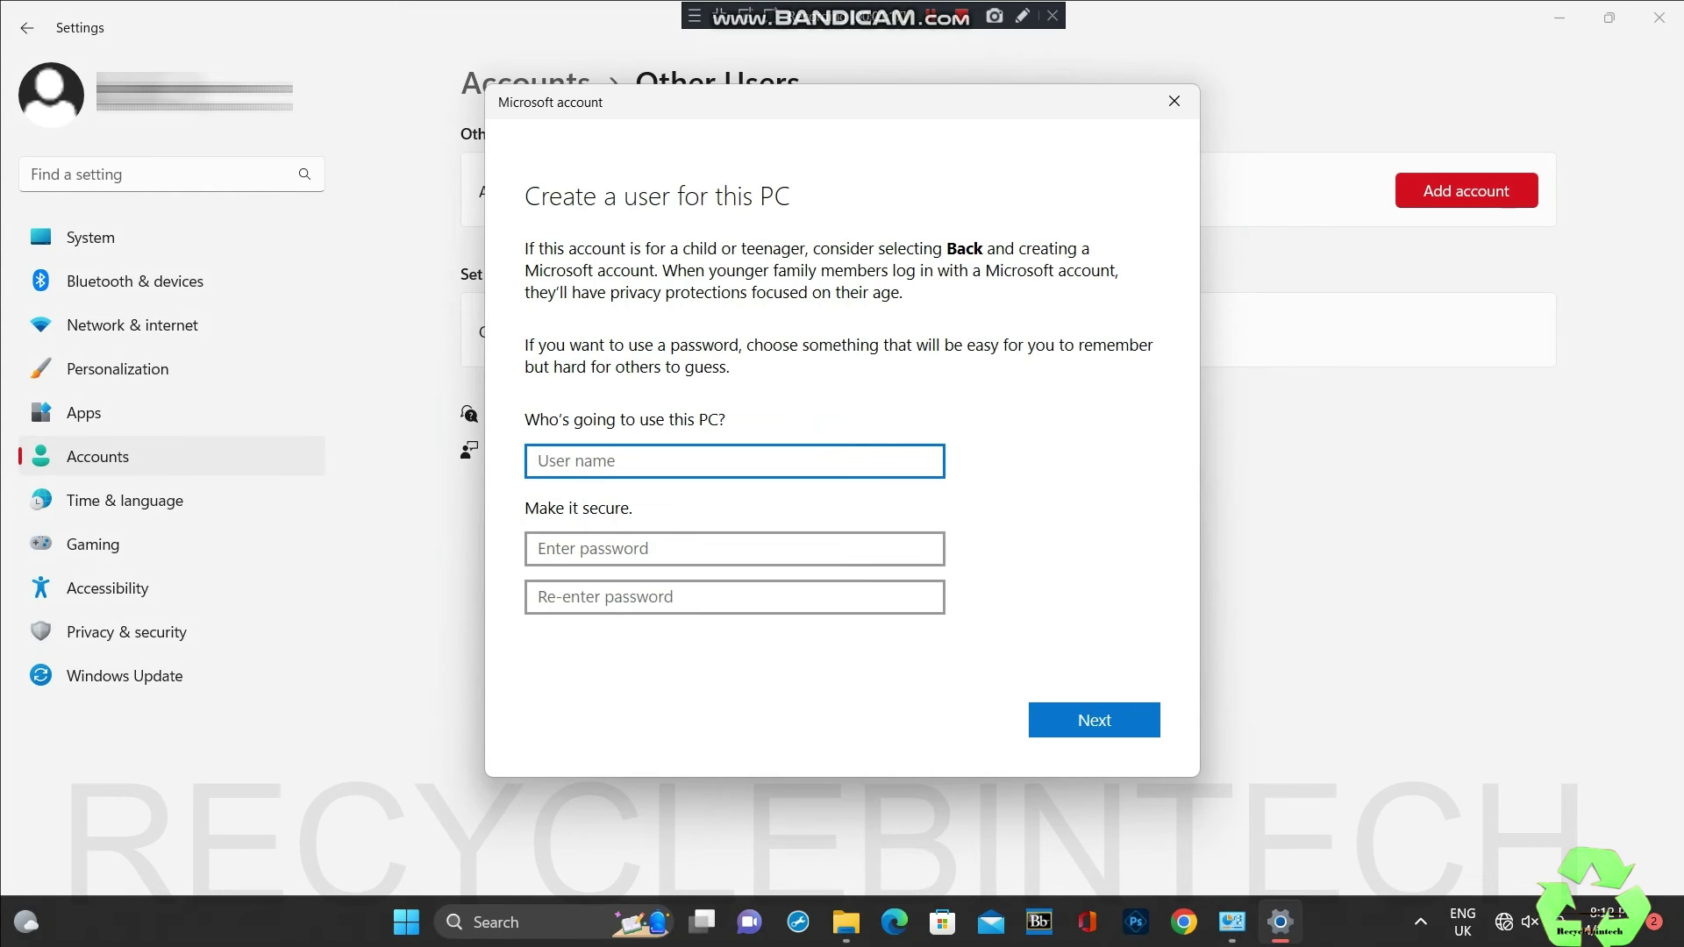
type("Admin")
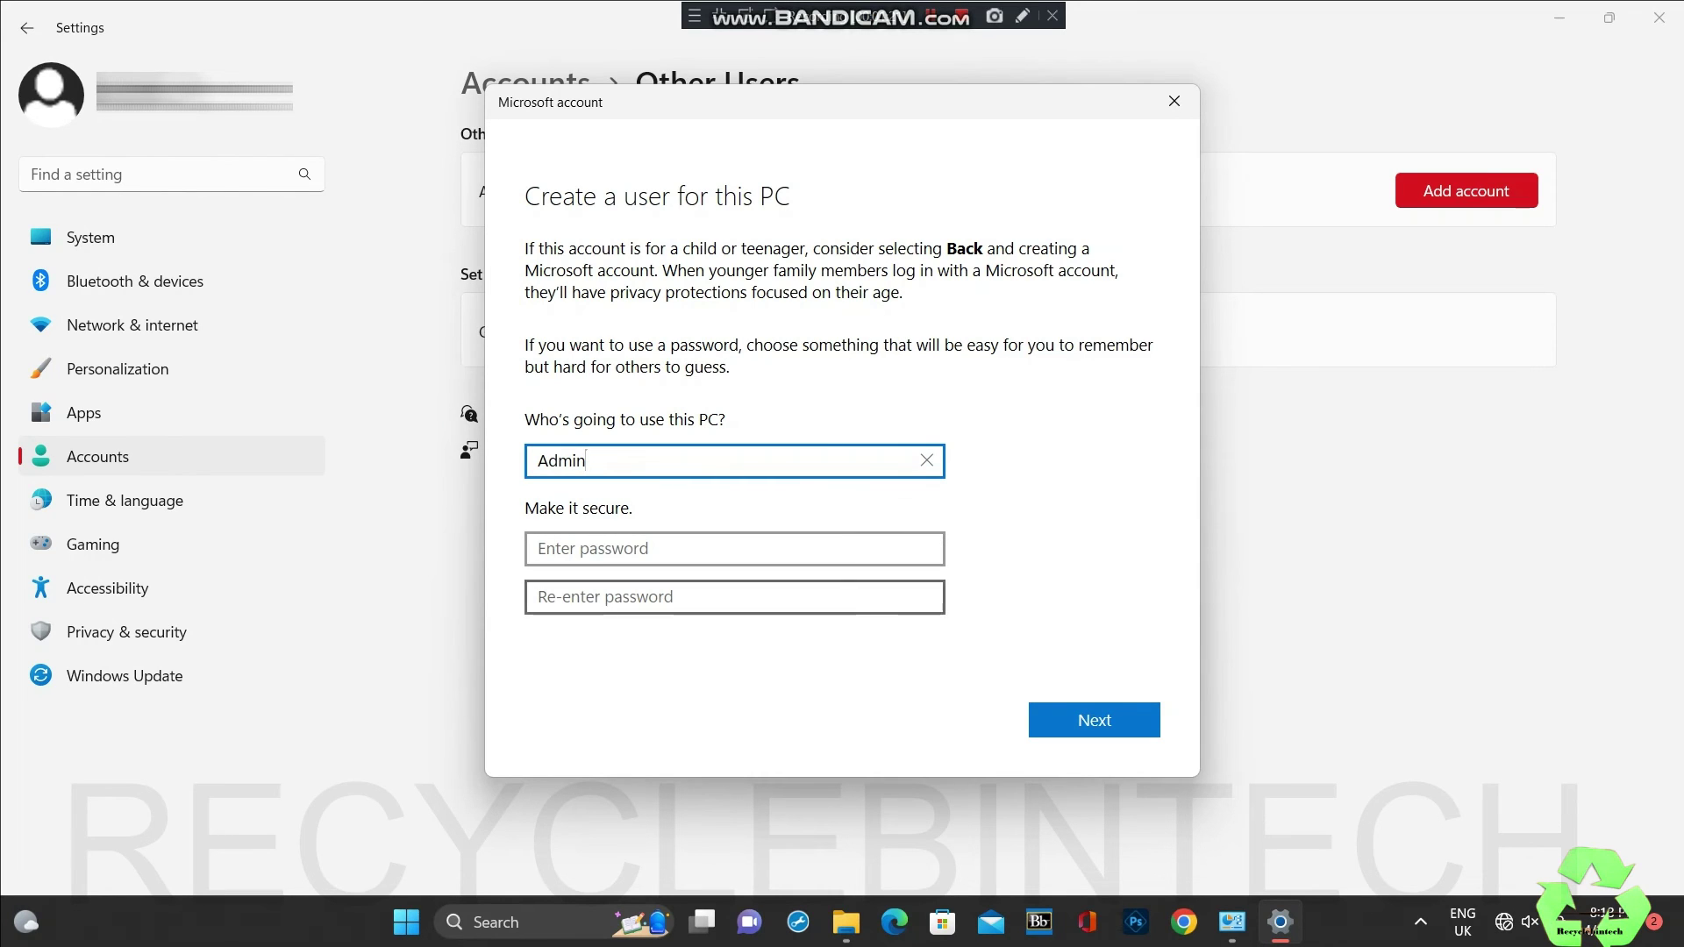
key("Return")
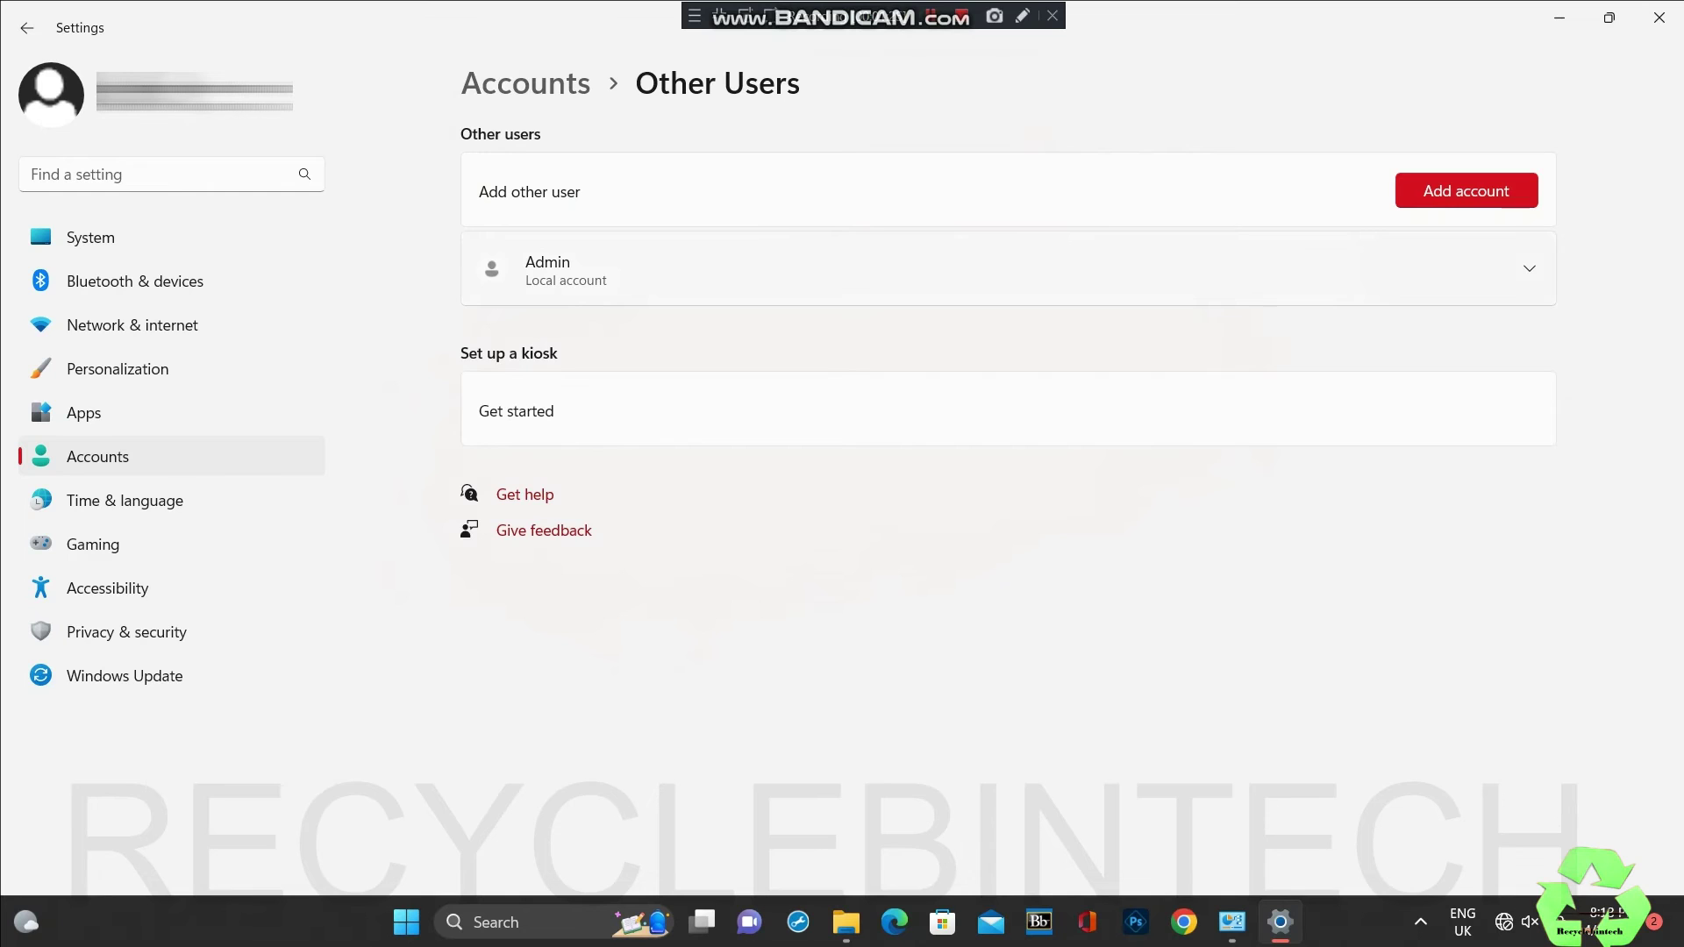
Step: Change the Admin account's type to Administrator
key("Return")
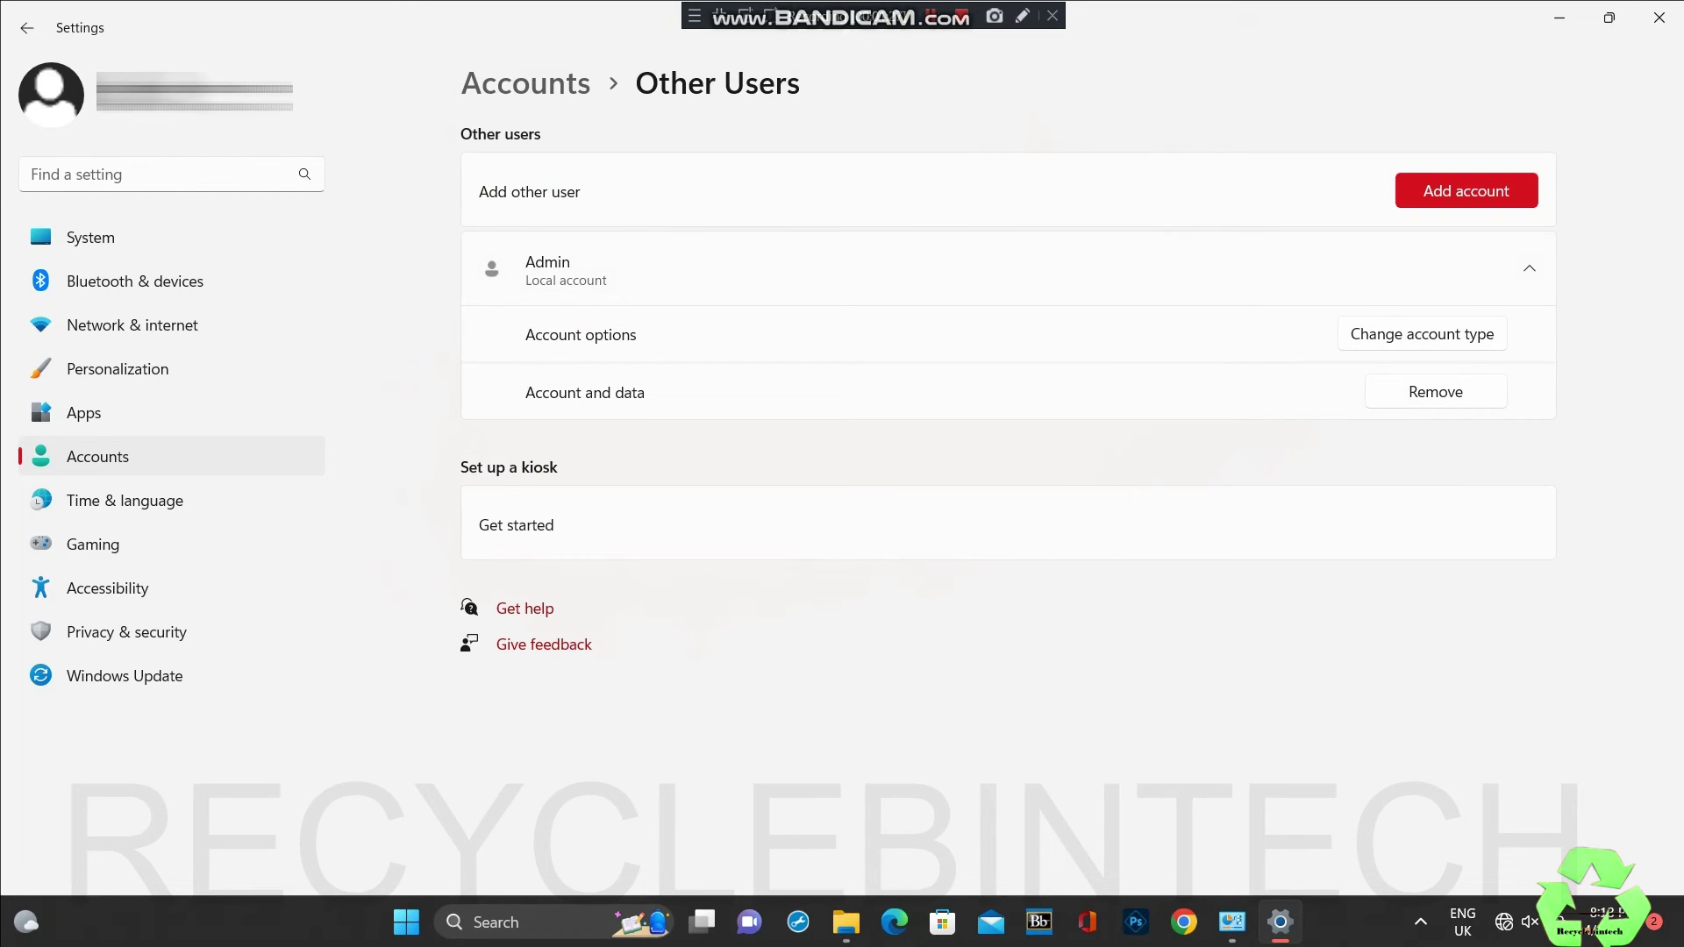
key("Tab")
key("Return")
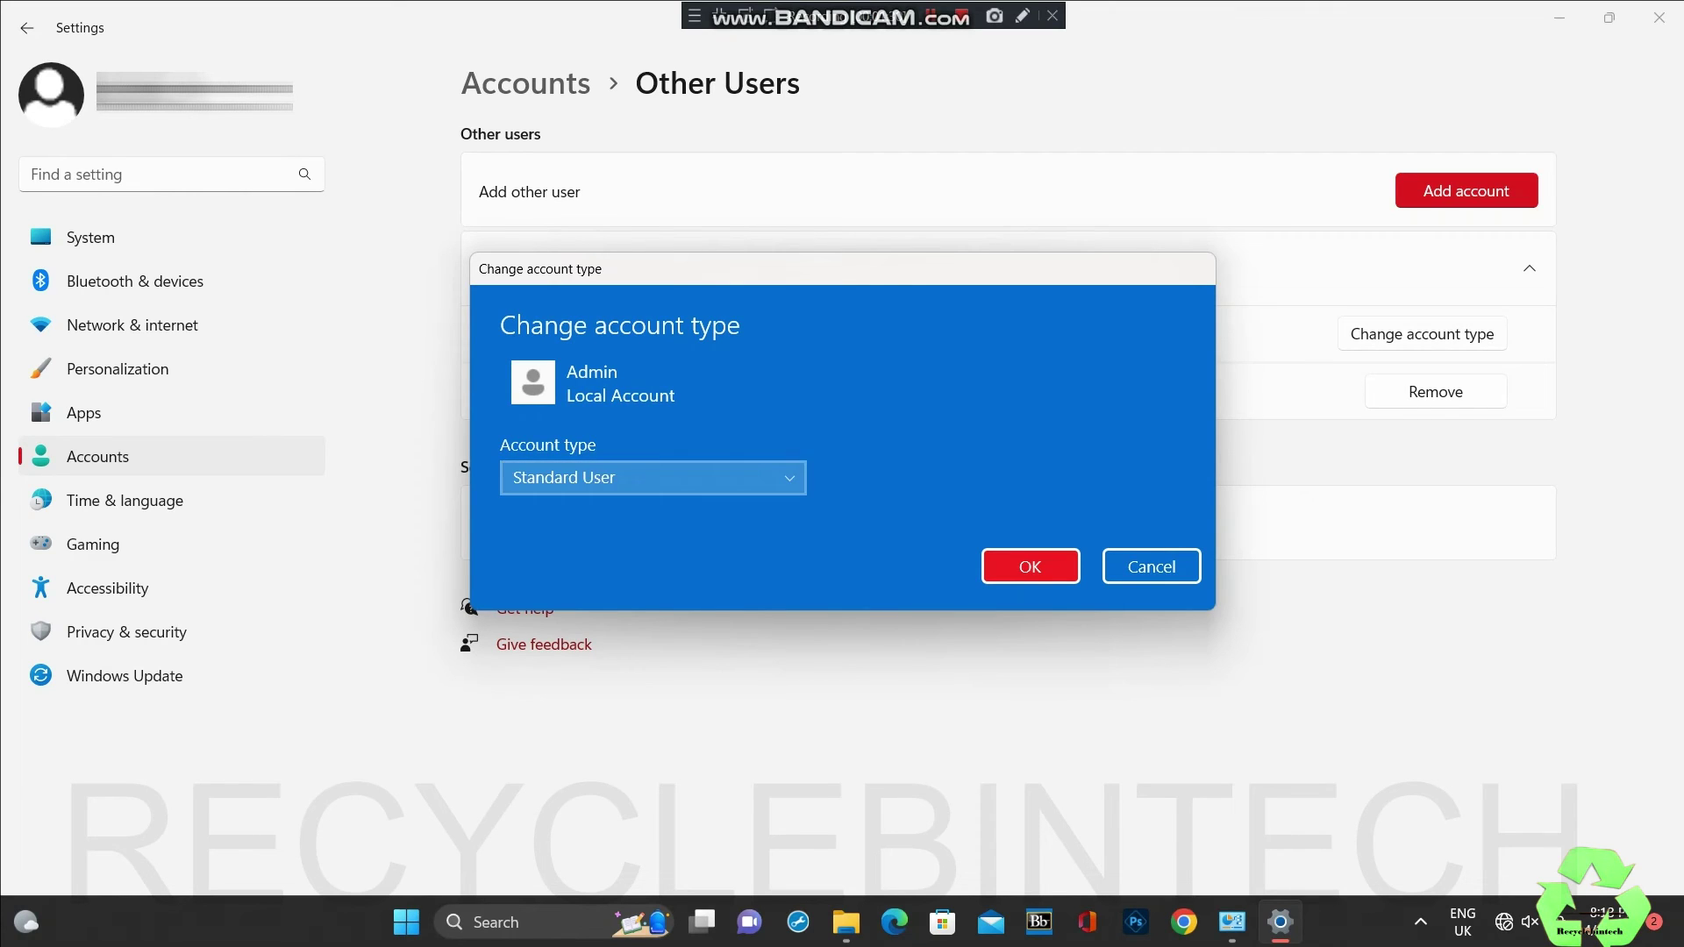
key("alt+Down")
key("Up")
key("Return")
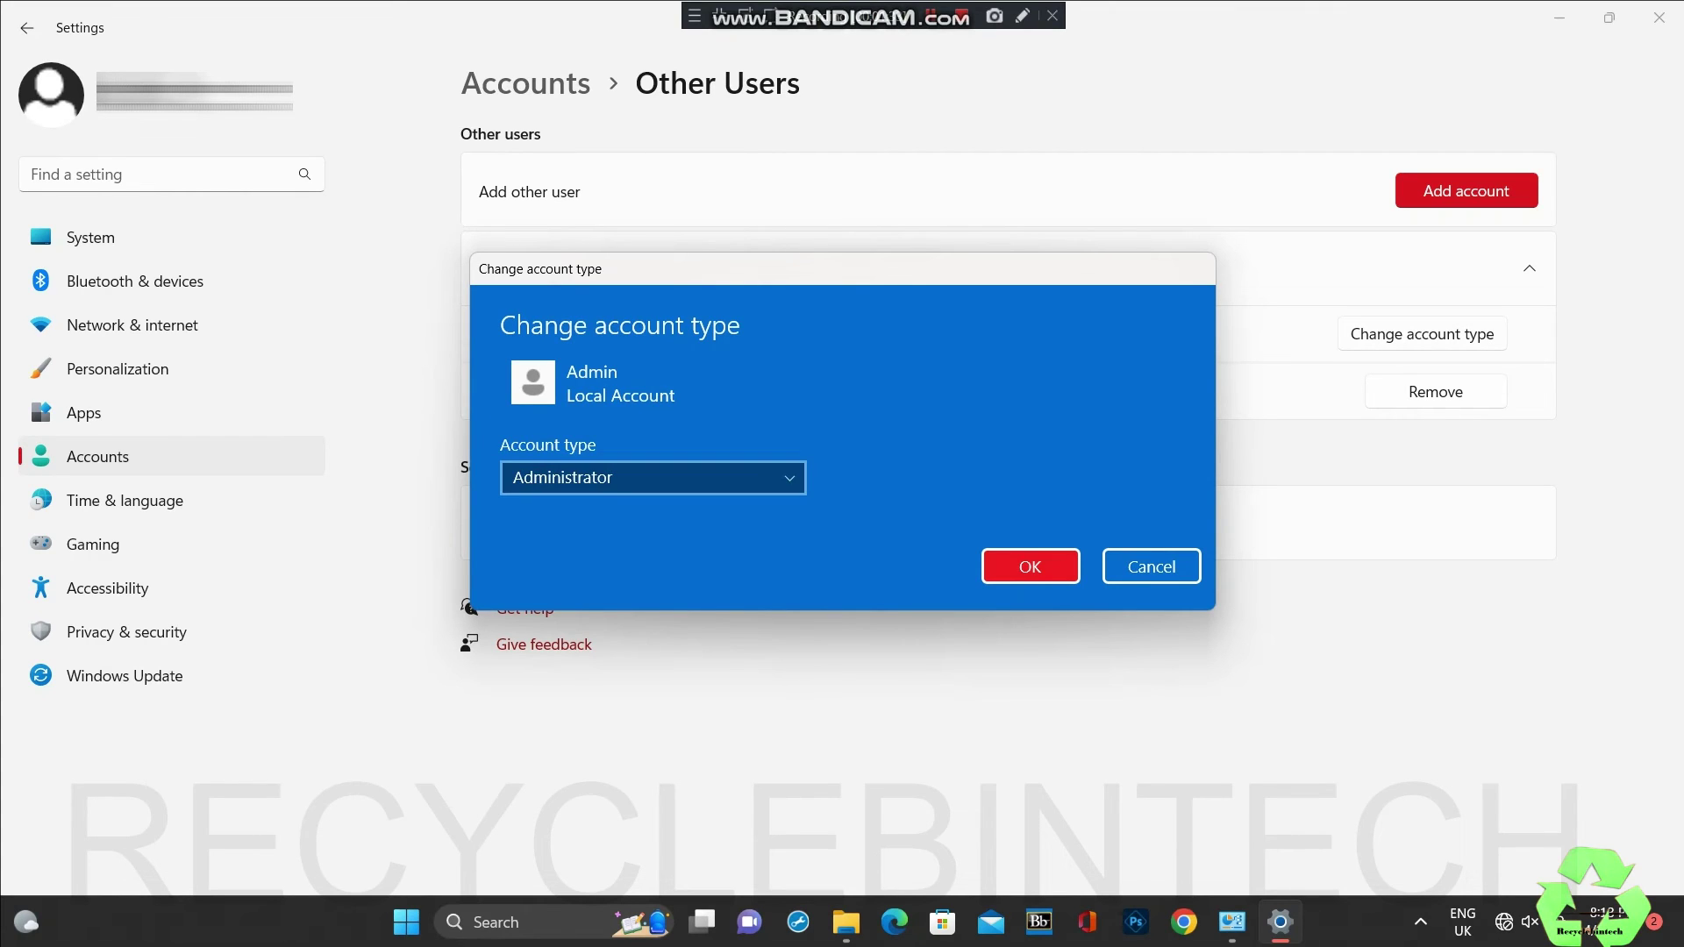
key("Return")
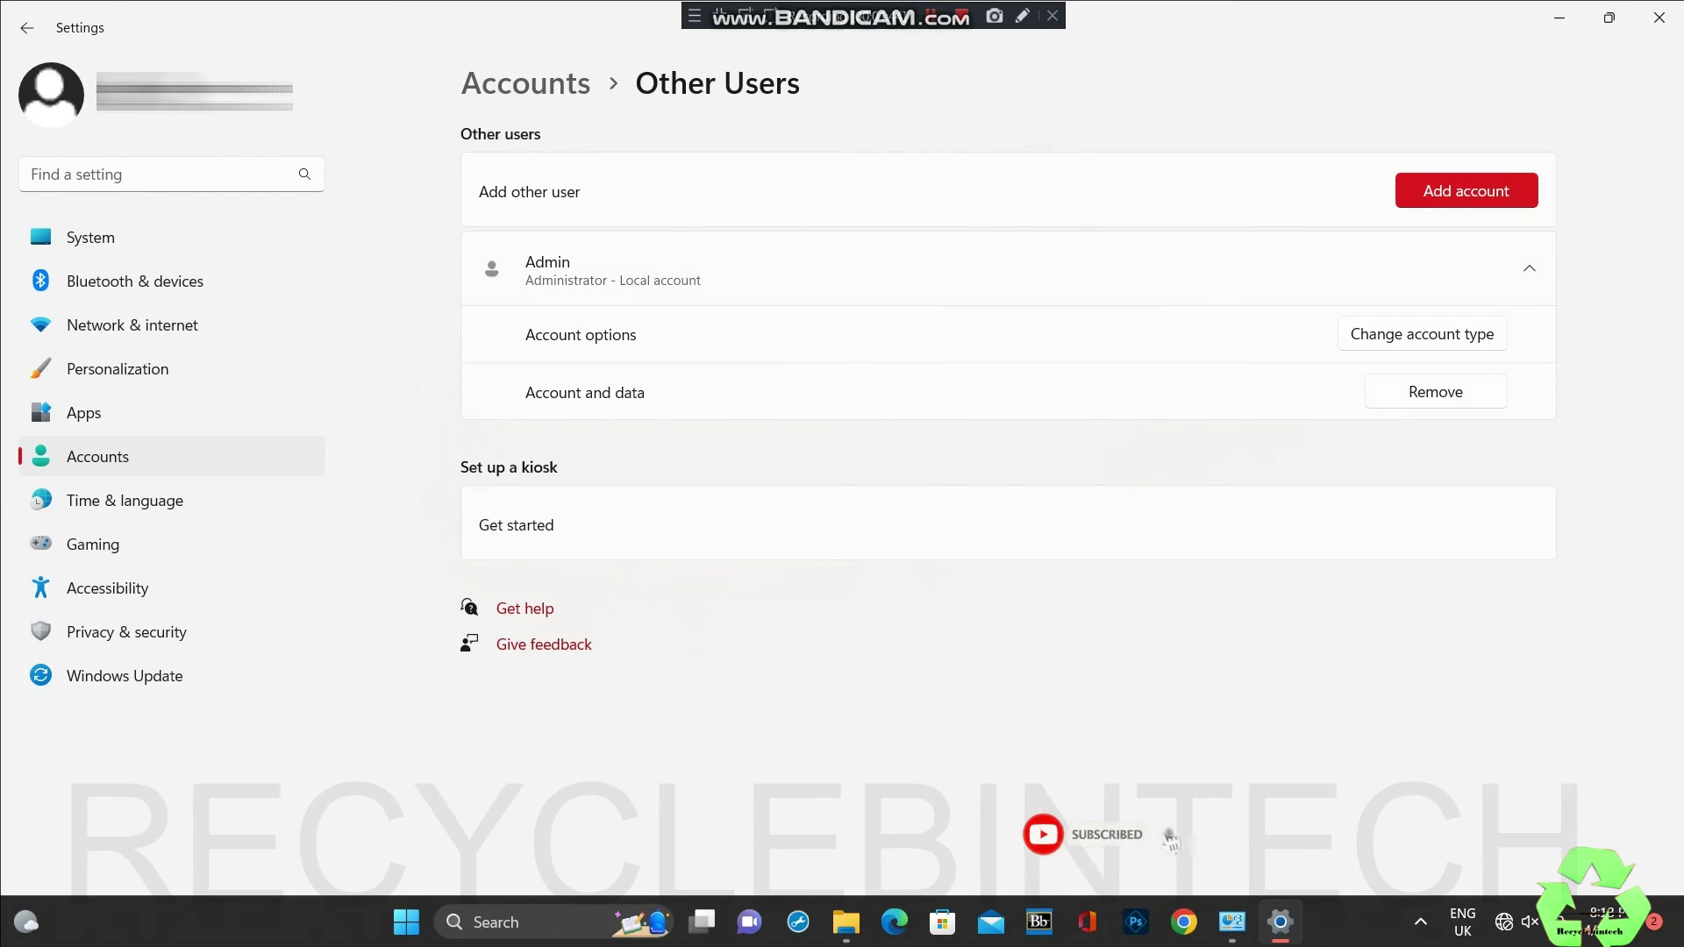
Step: Close the account windows and download AdODIS-installer from the Error 4005 support article
left_click(1659, 18)
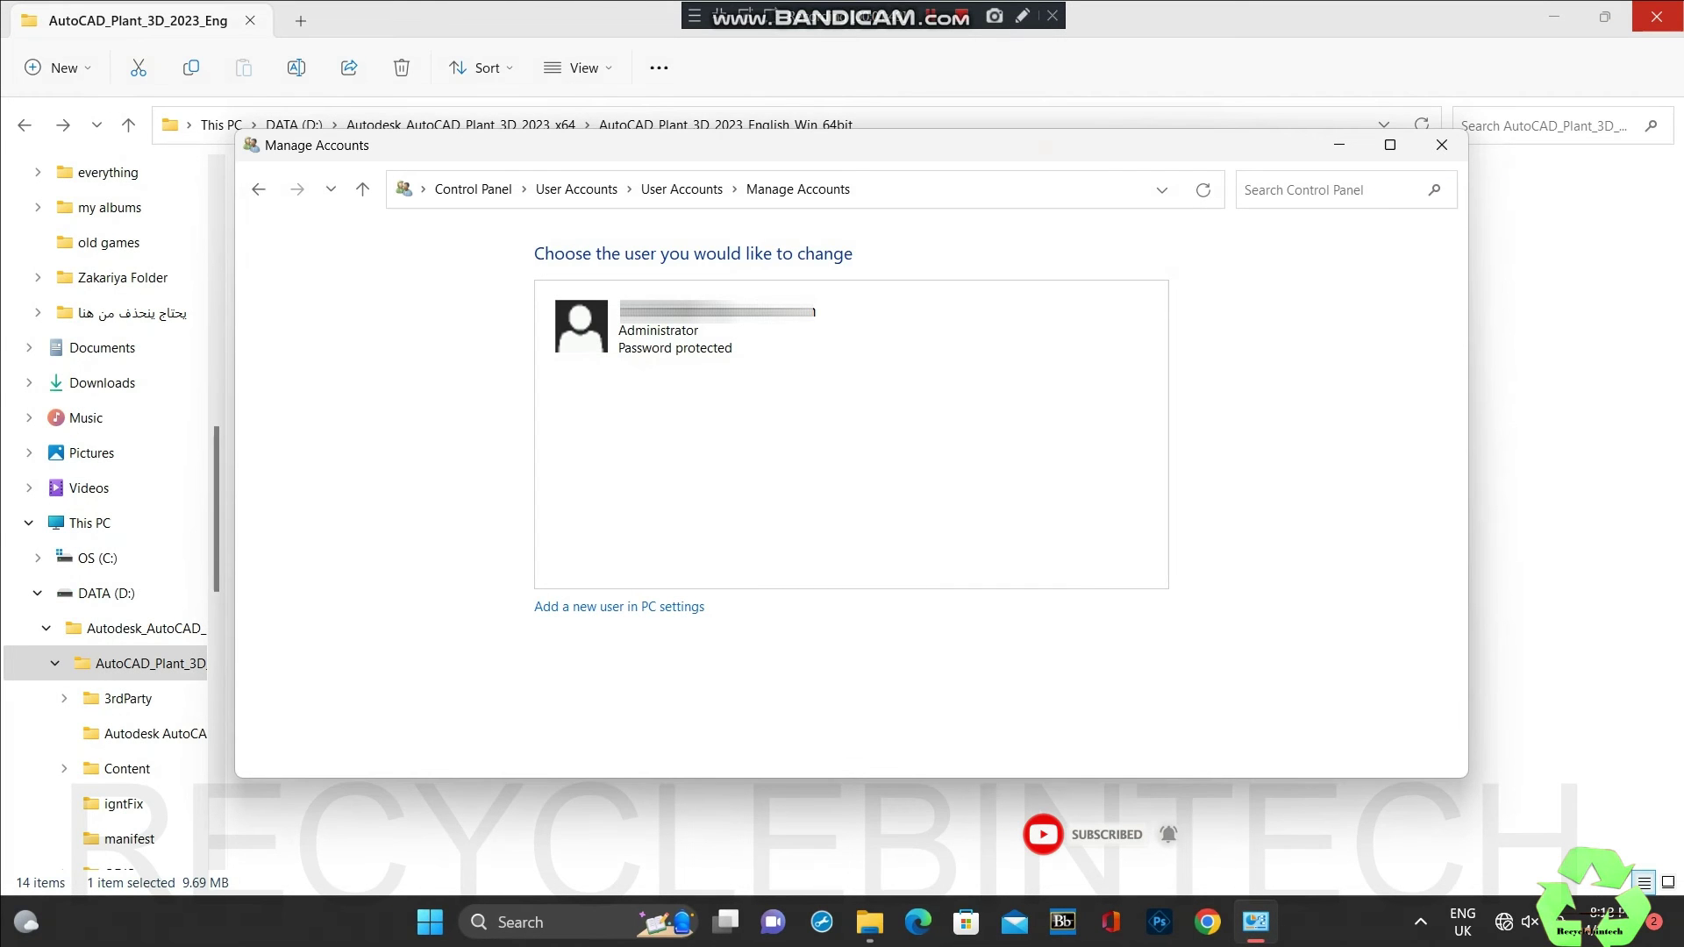
left_click(1441, 145)
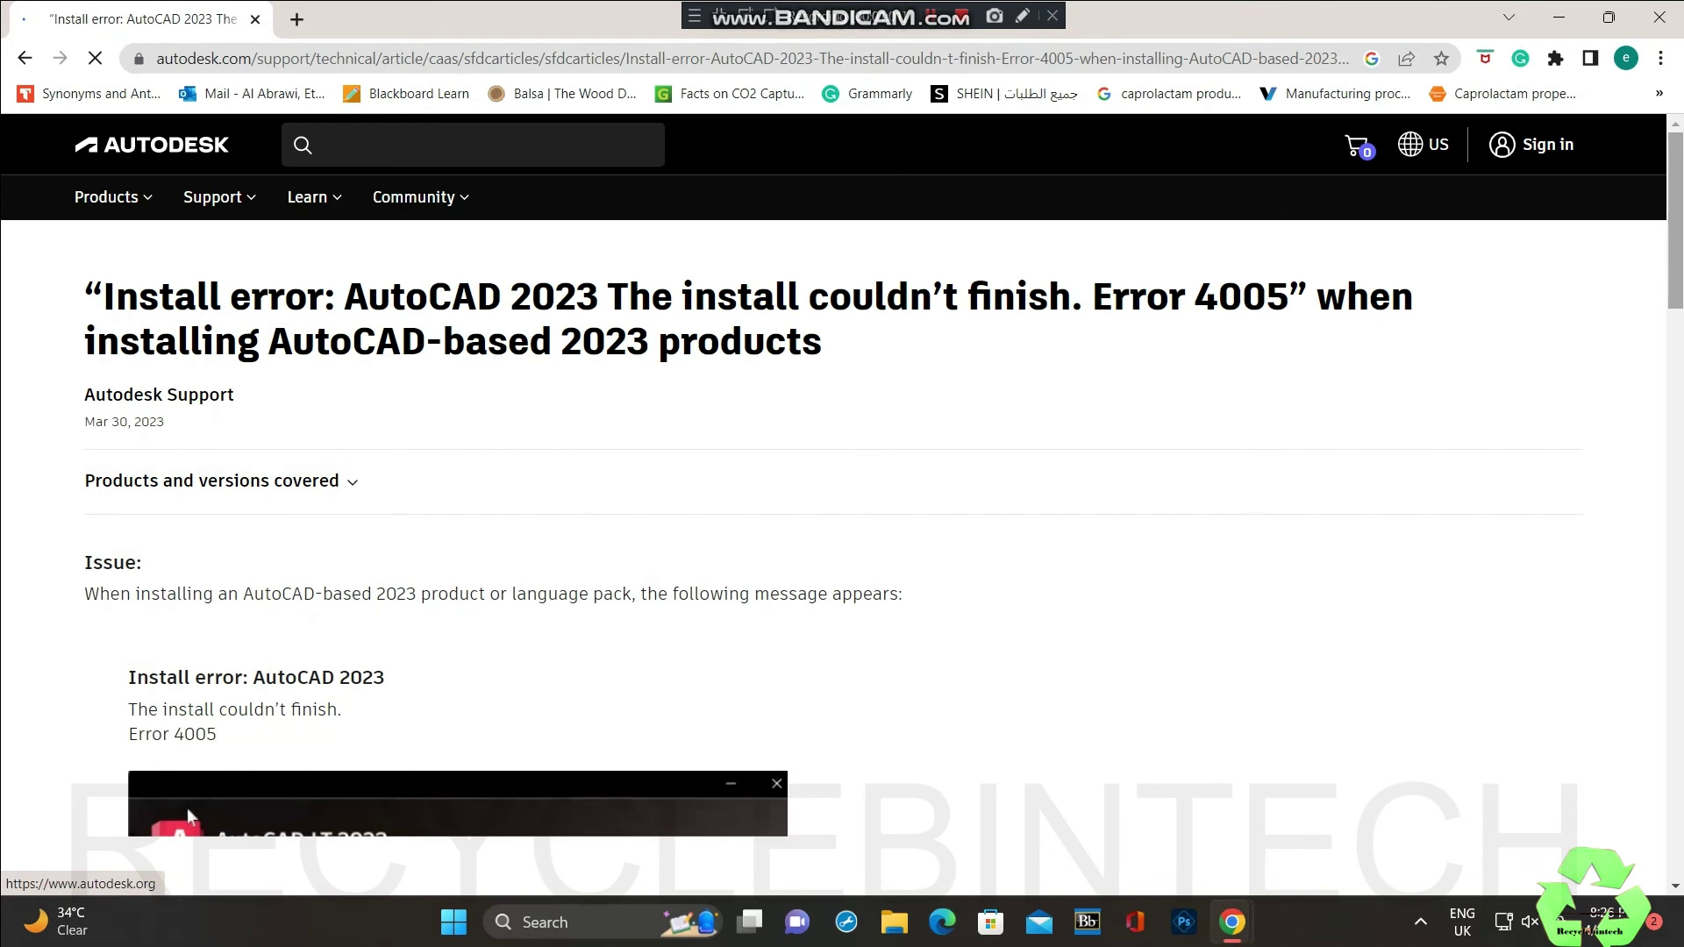
scroll(189, 814, "down", 15)
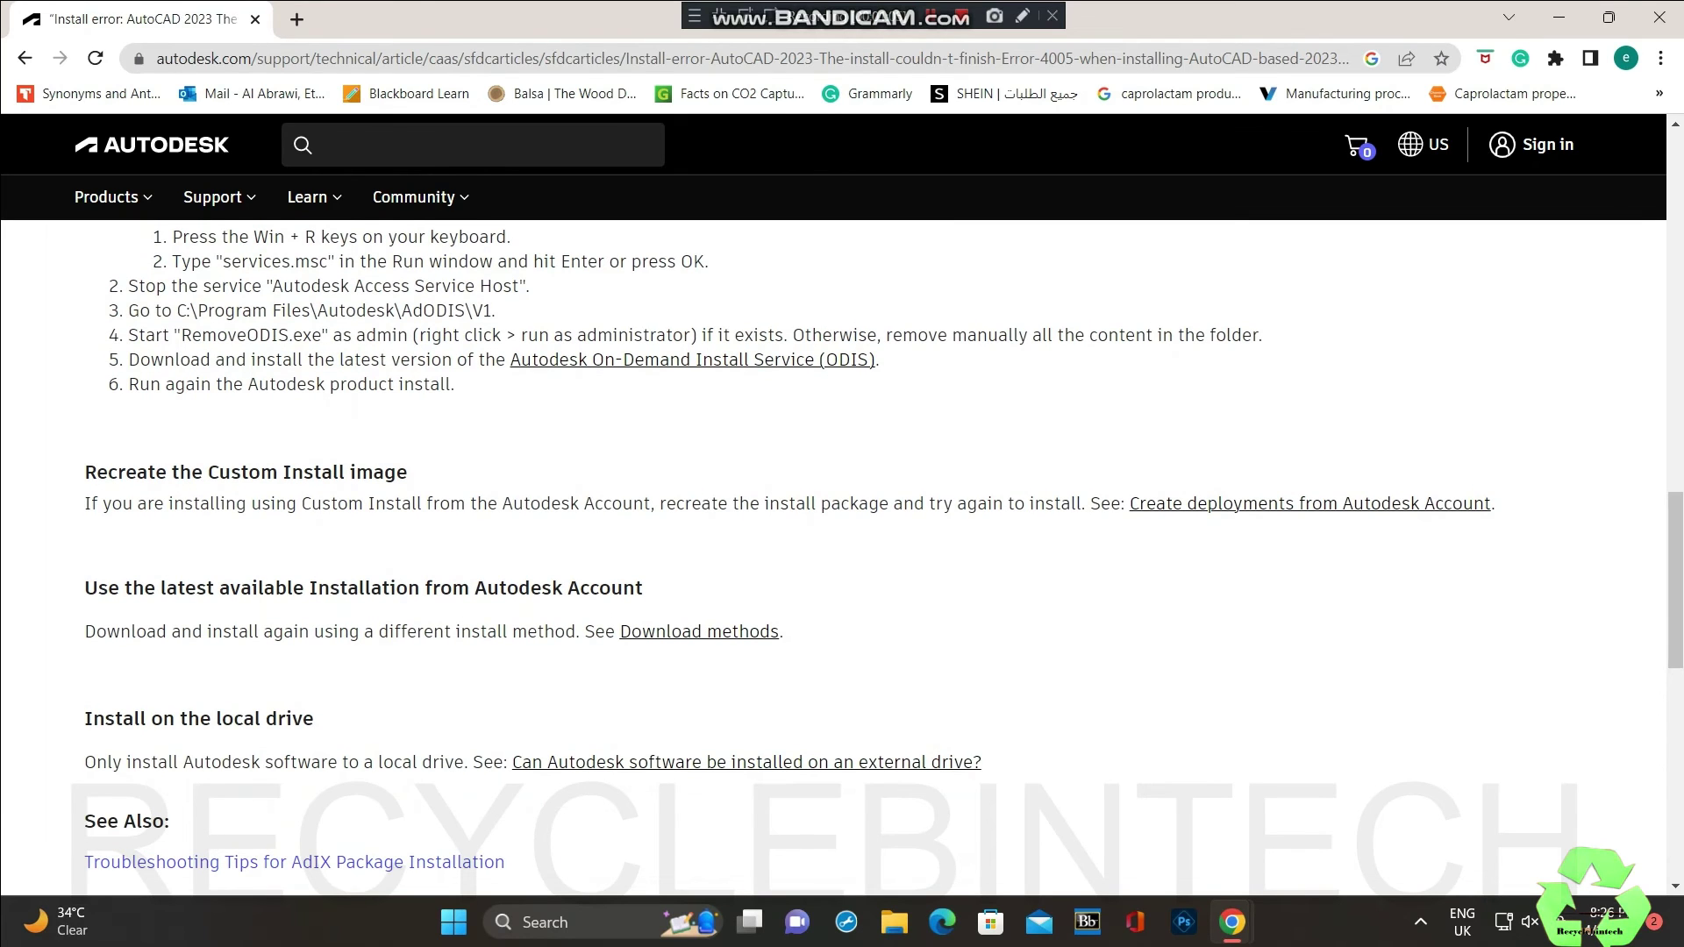
left_click(666, 360)
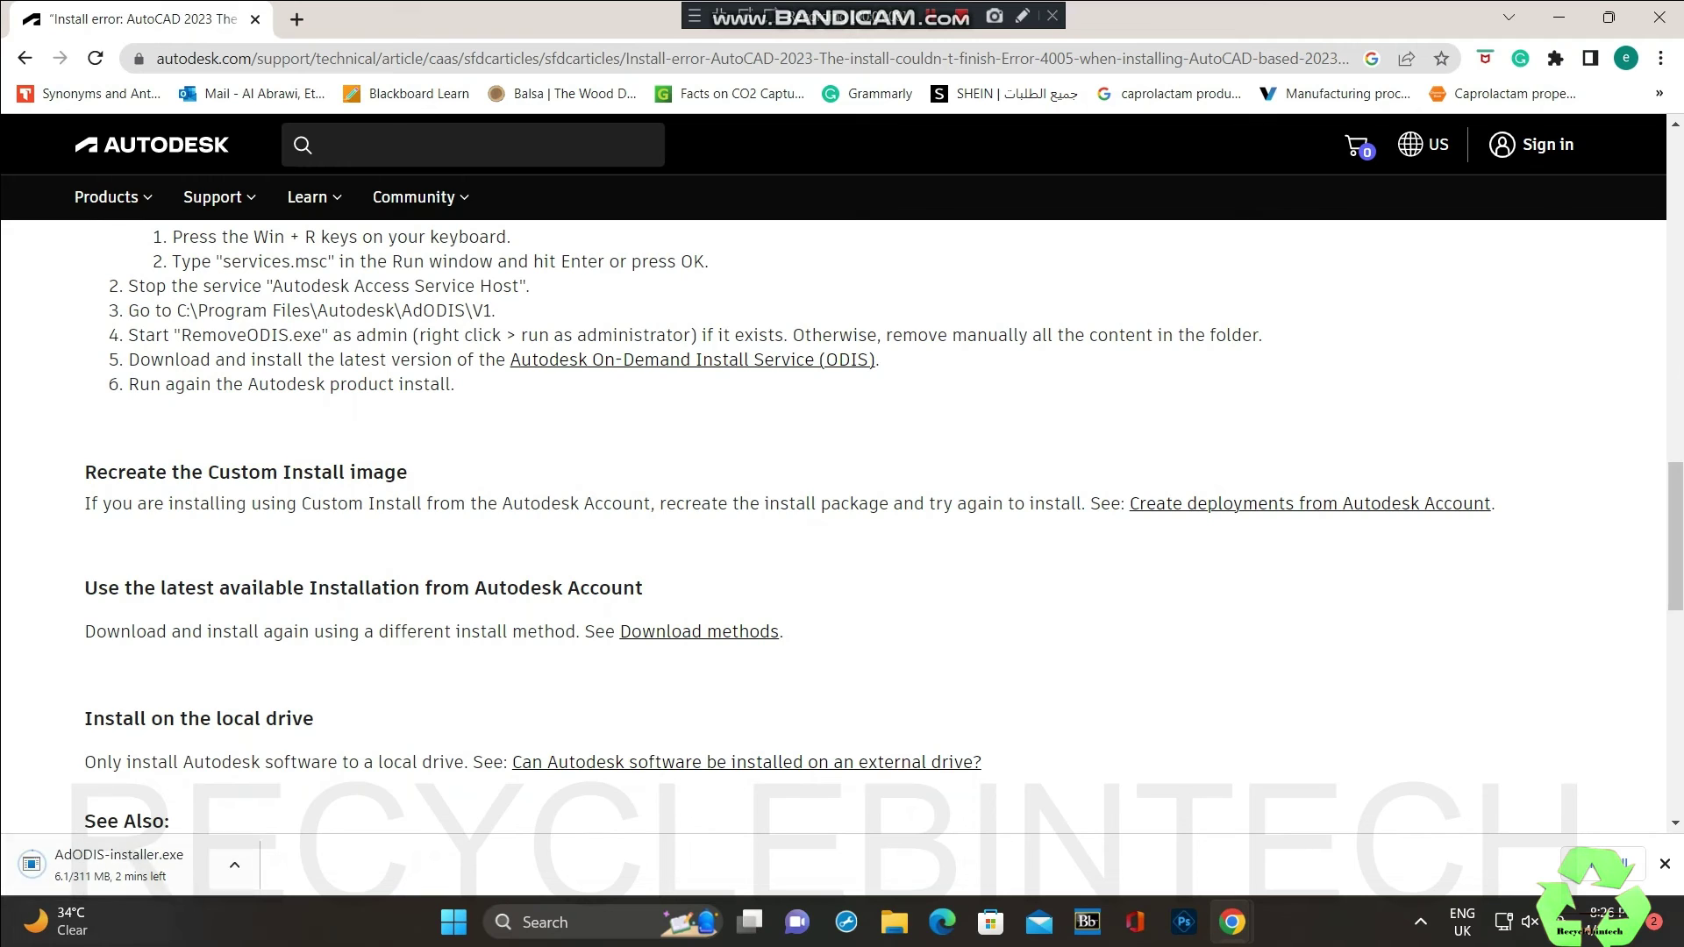
mouse_move(70, 921)
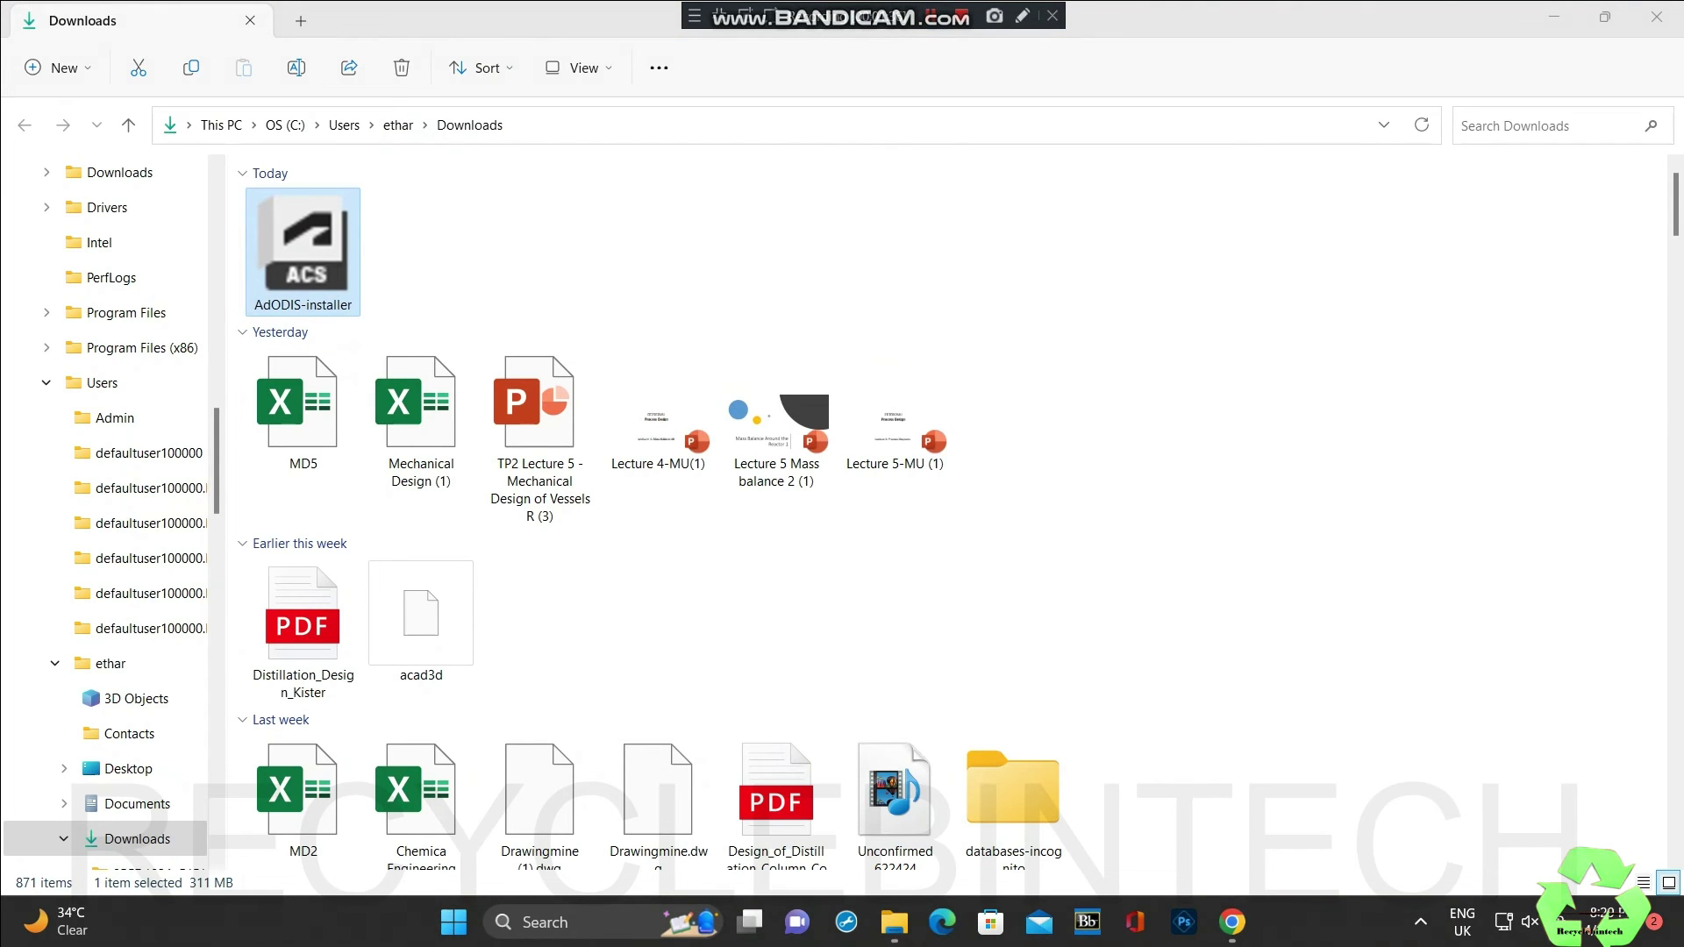
Step: Run the downloaded AdODIS-installer from Downloads as administrator
right_click(327, 261)
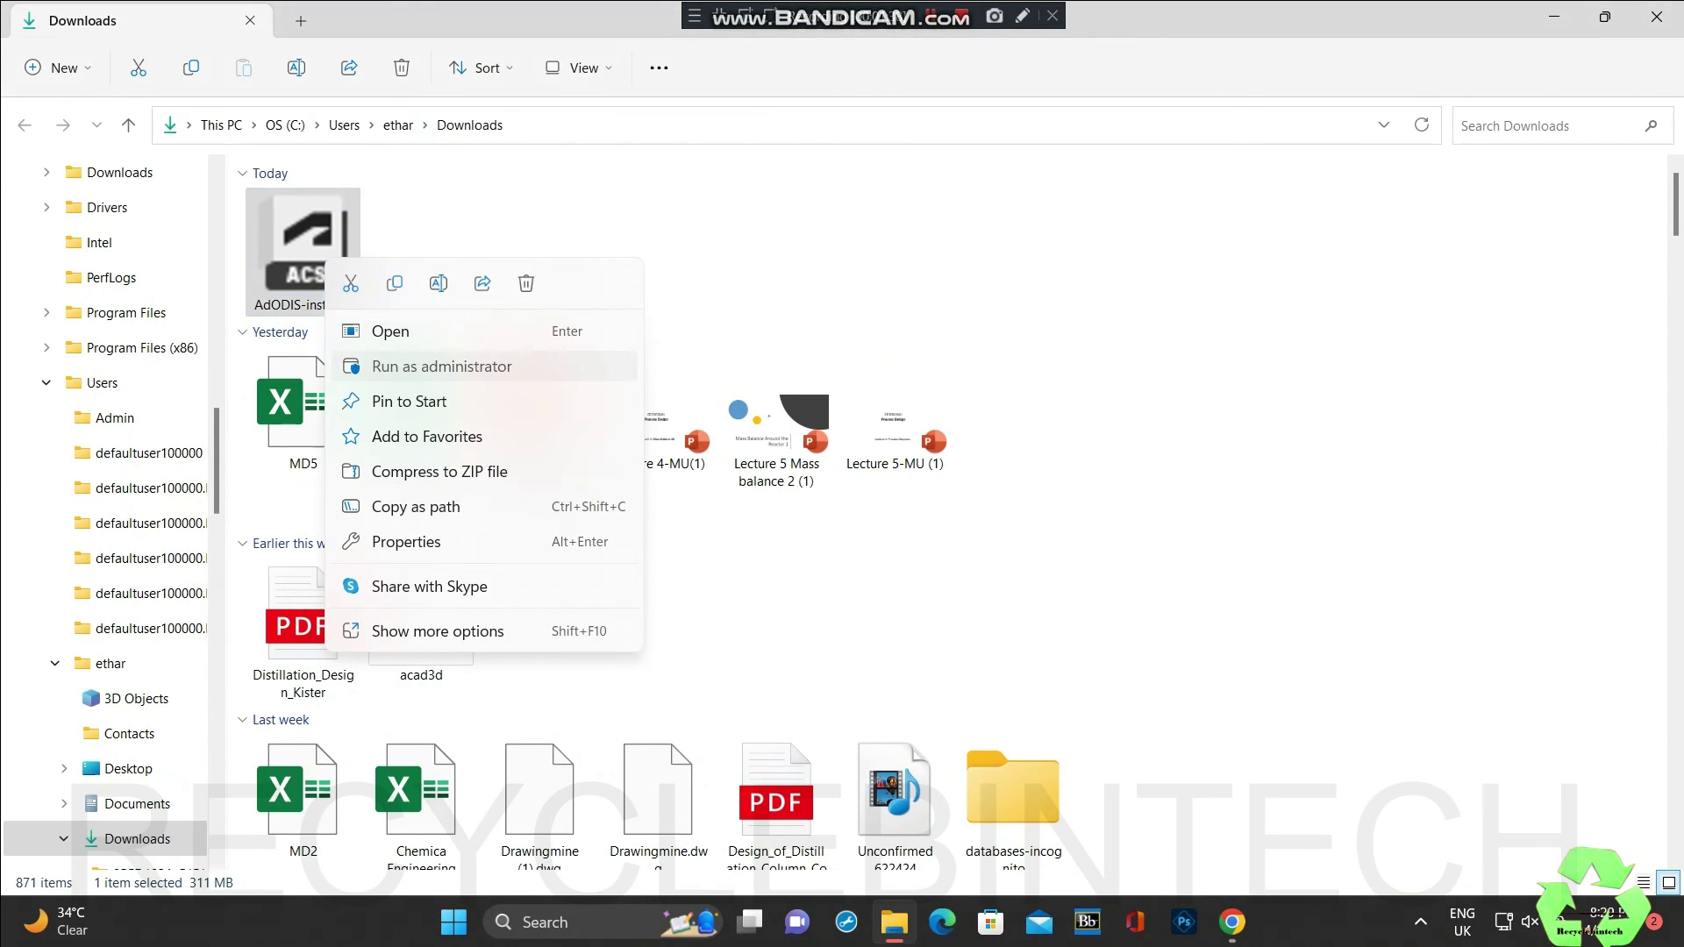
left_click(441, 366)
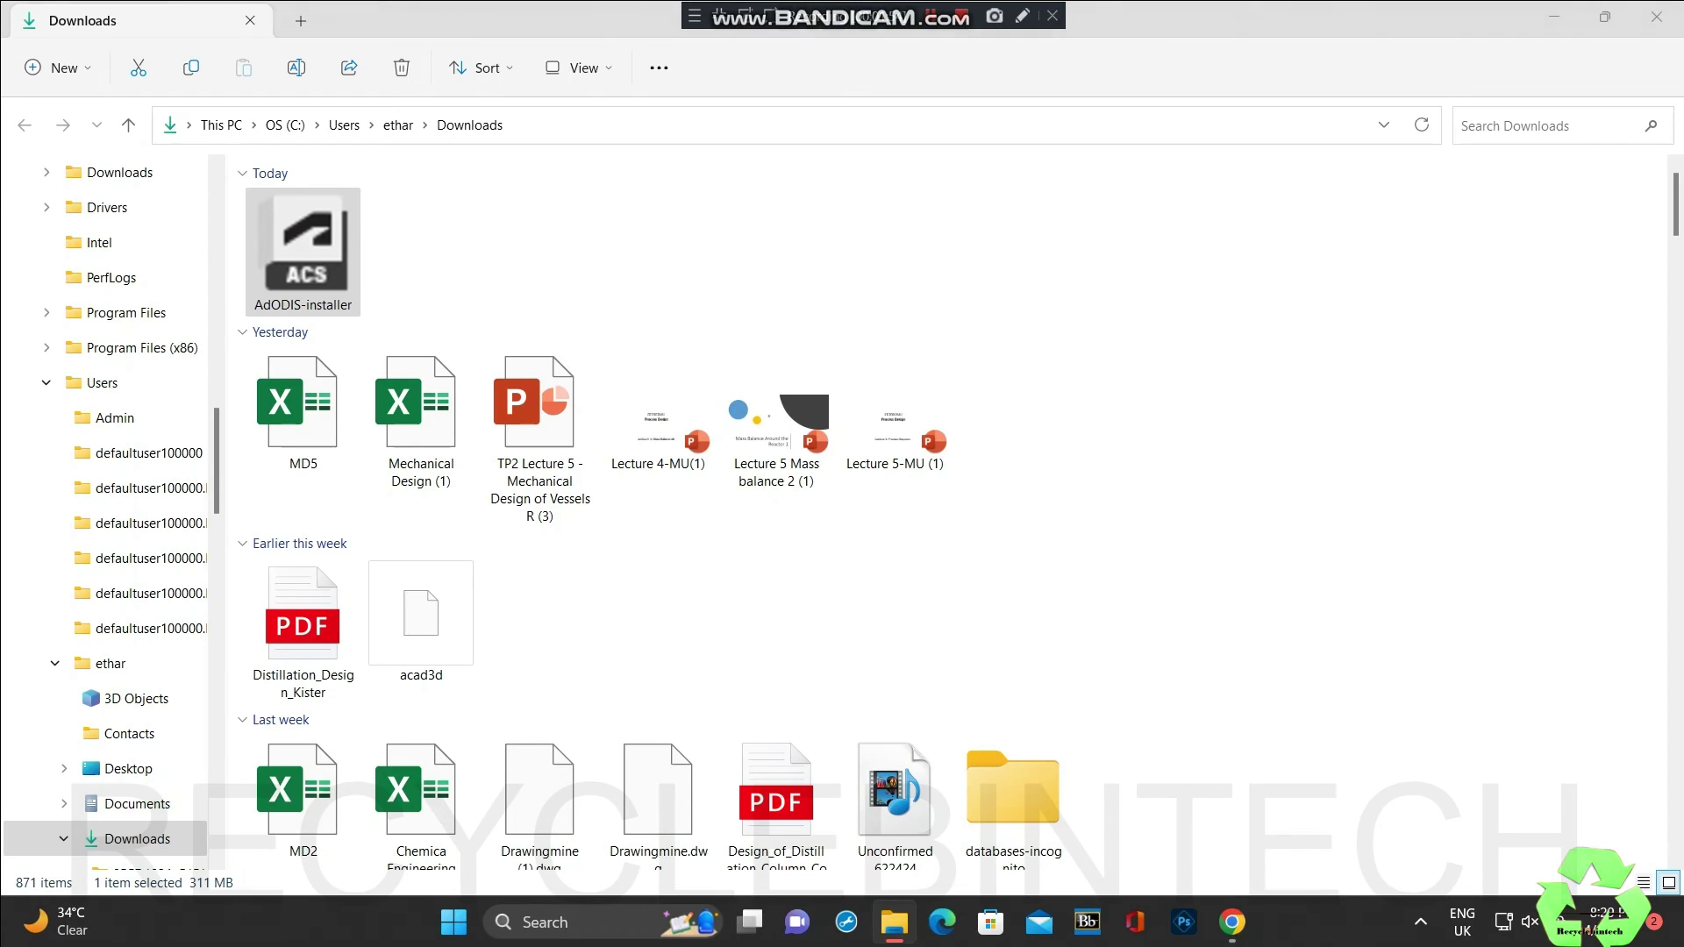
Step: Accept the licence agreement, install Autodesk Access, and finish the setup wizard
key("Return")
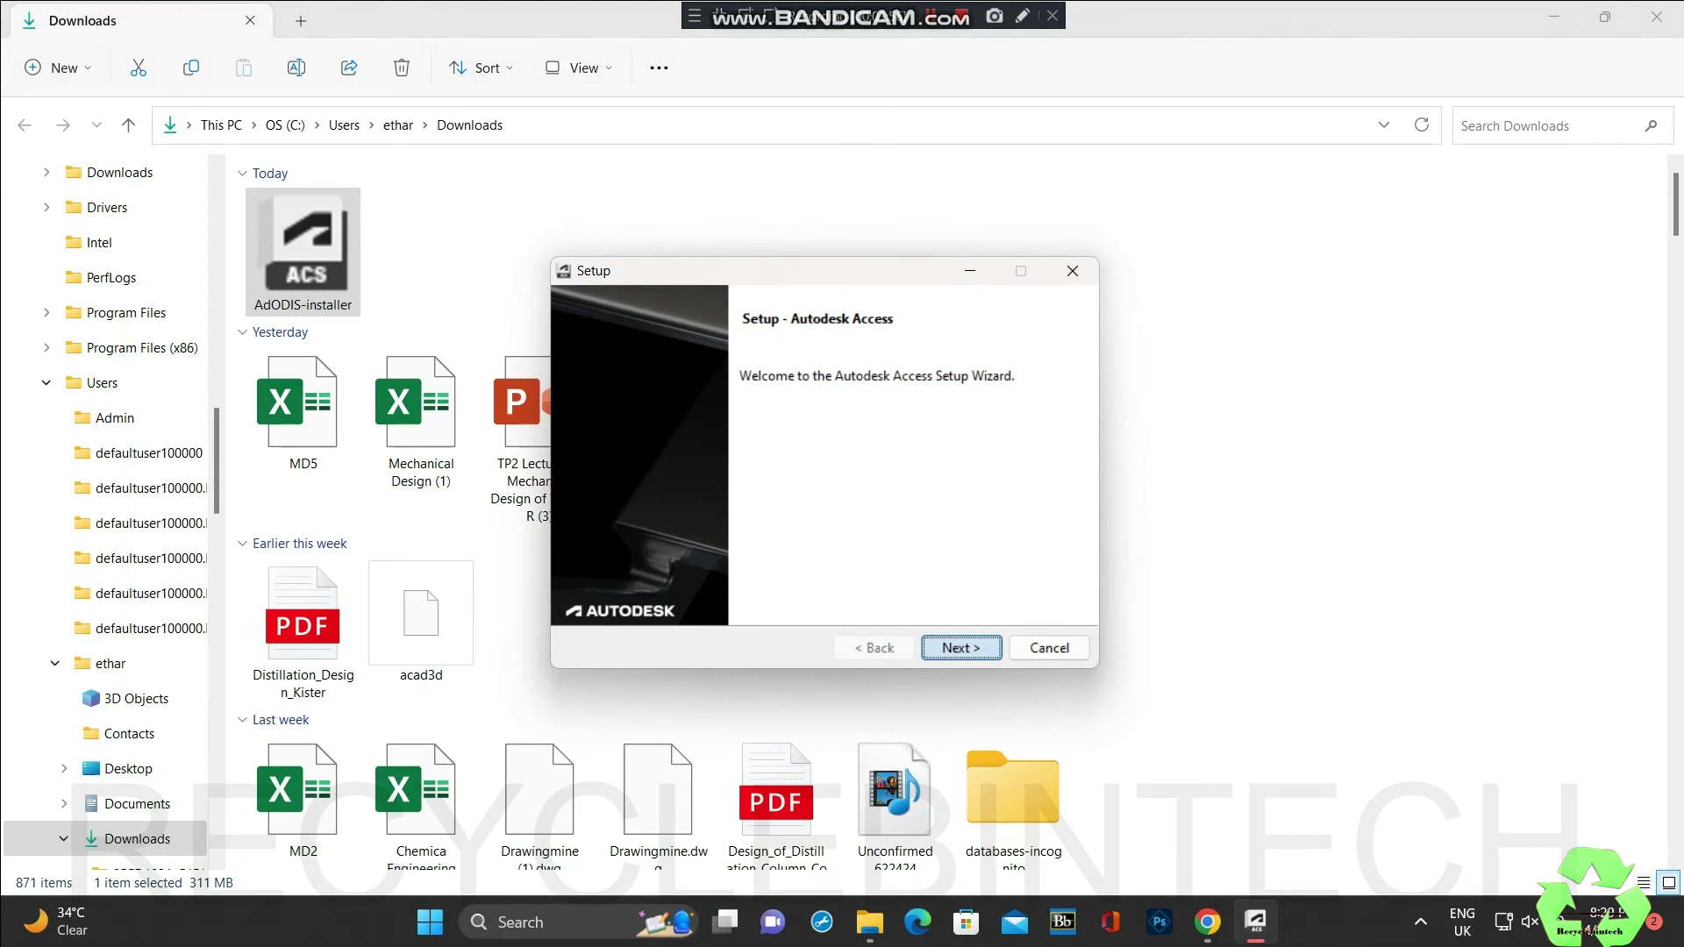
key("Tab")
key("space")
key("Tab")
key("Return")
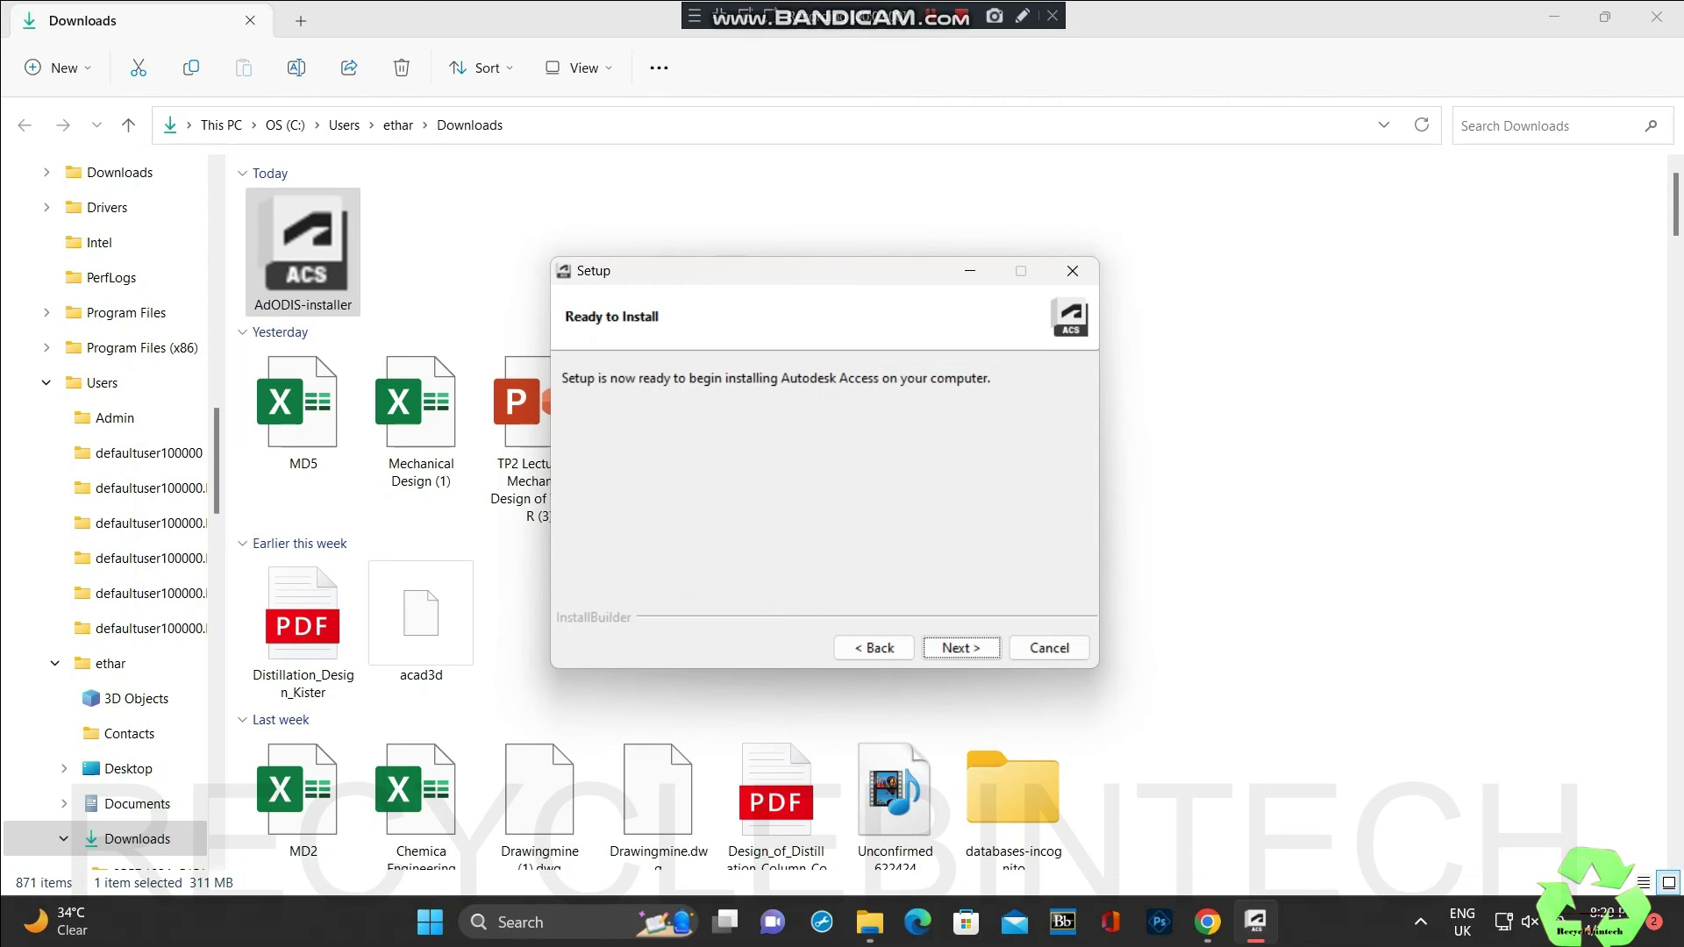
key("Return")
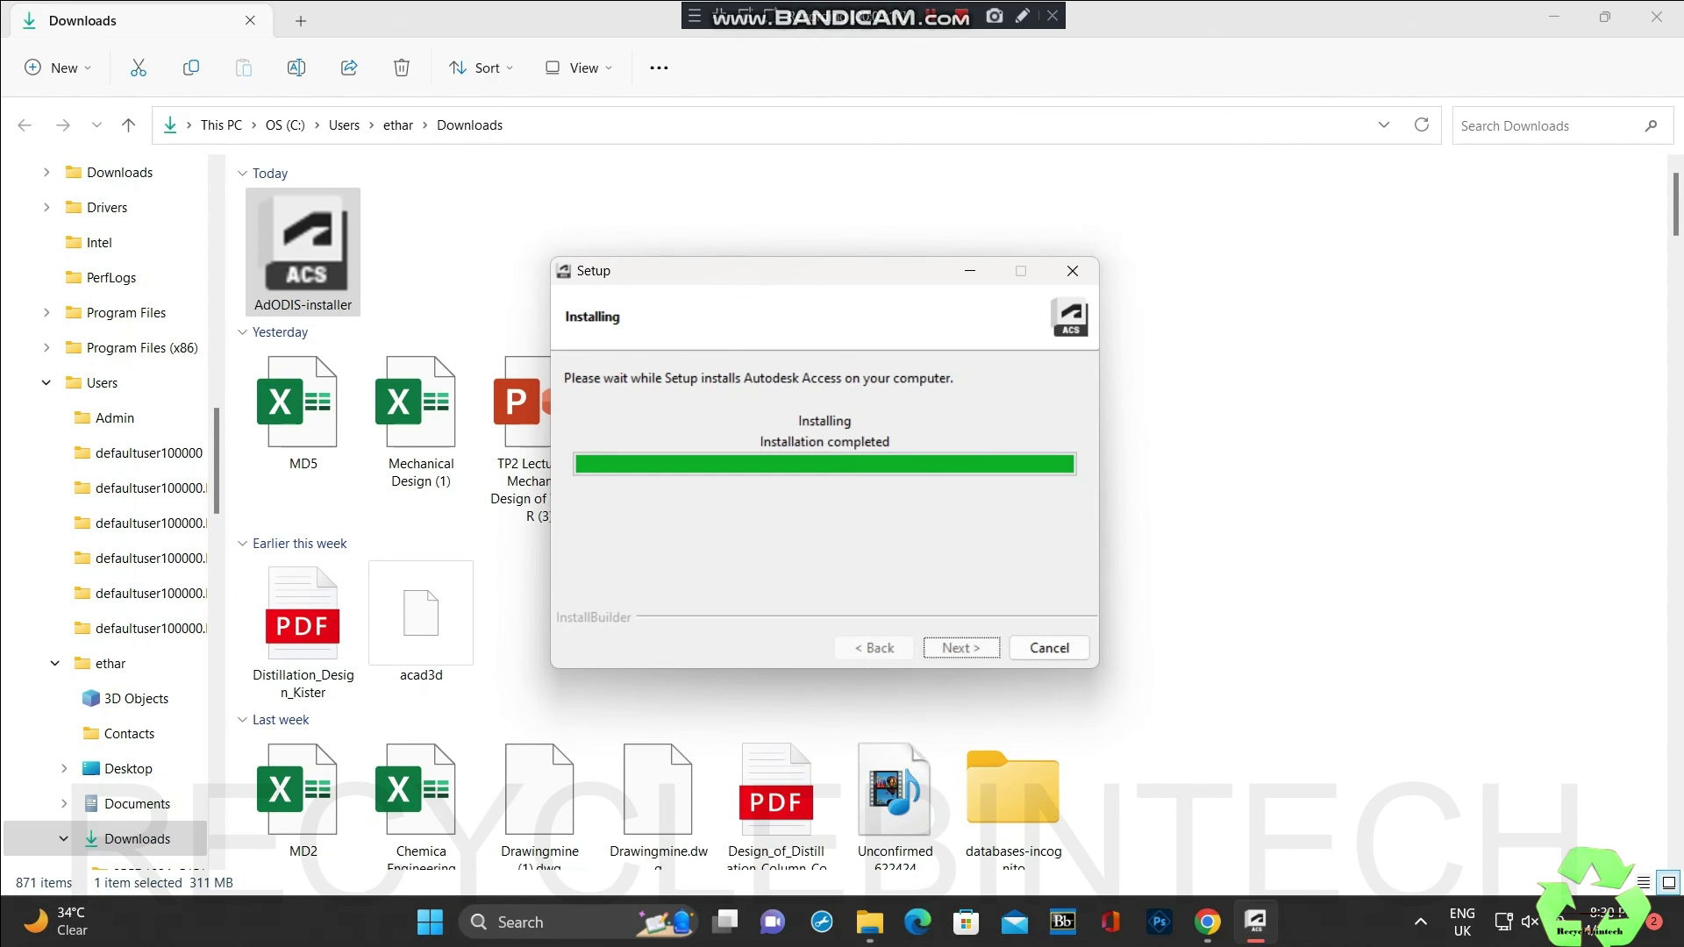
key("Return")
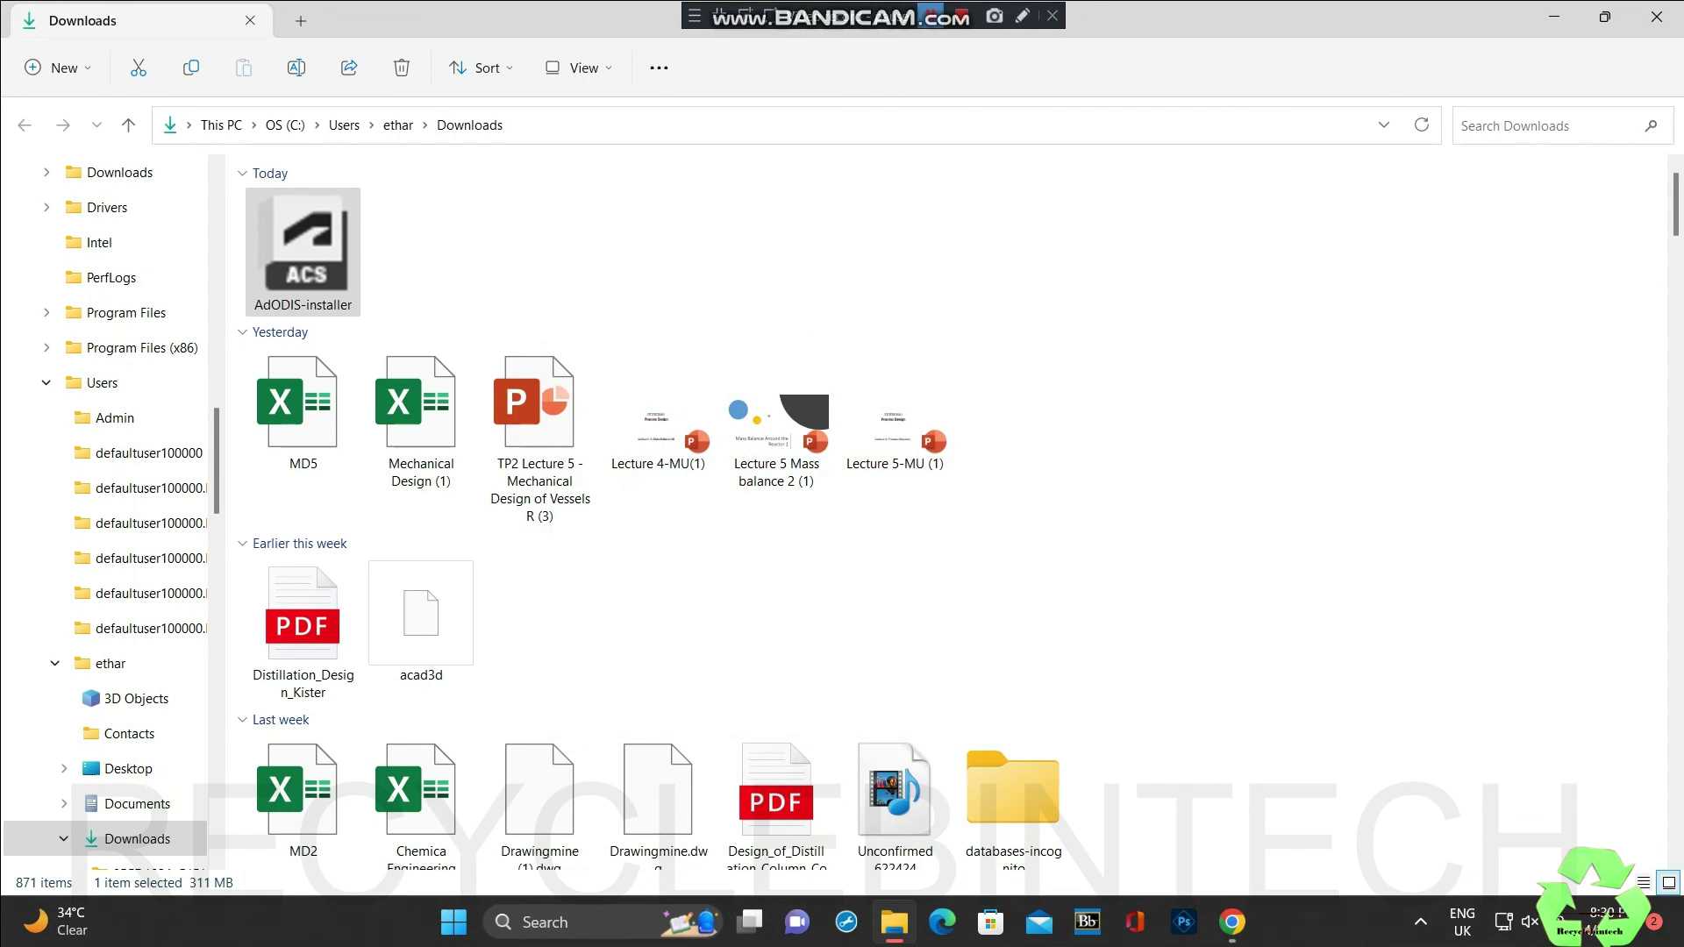
Step: Run Setup from the AutoCAD_Plant_3D_2023_English_Win_64bit folder as administrator
key("alt+Tab")
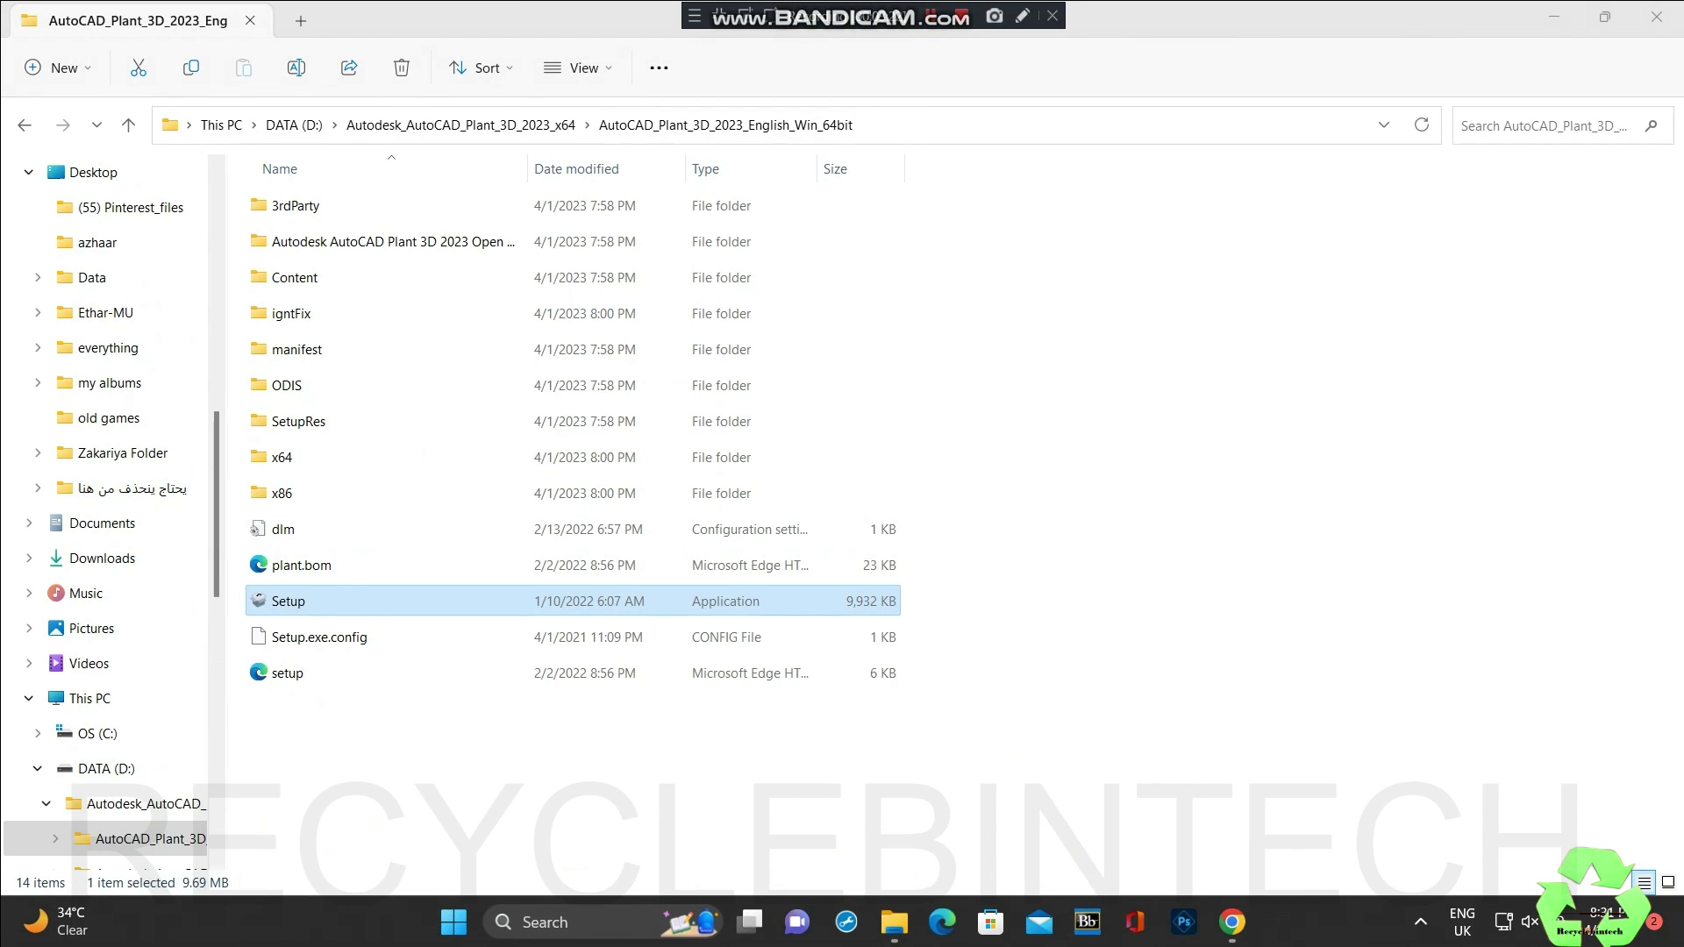
key("shift+F10")
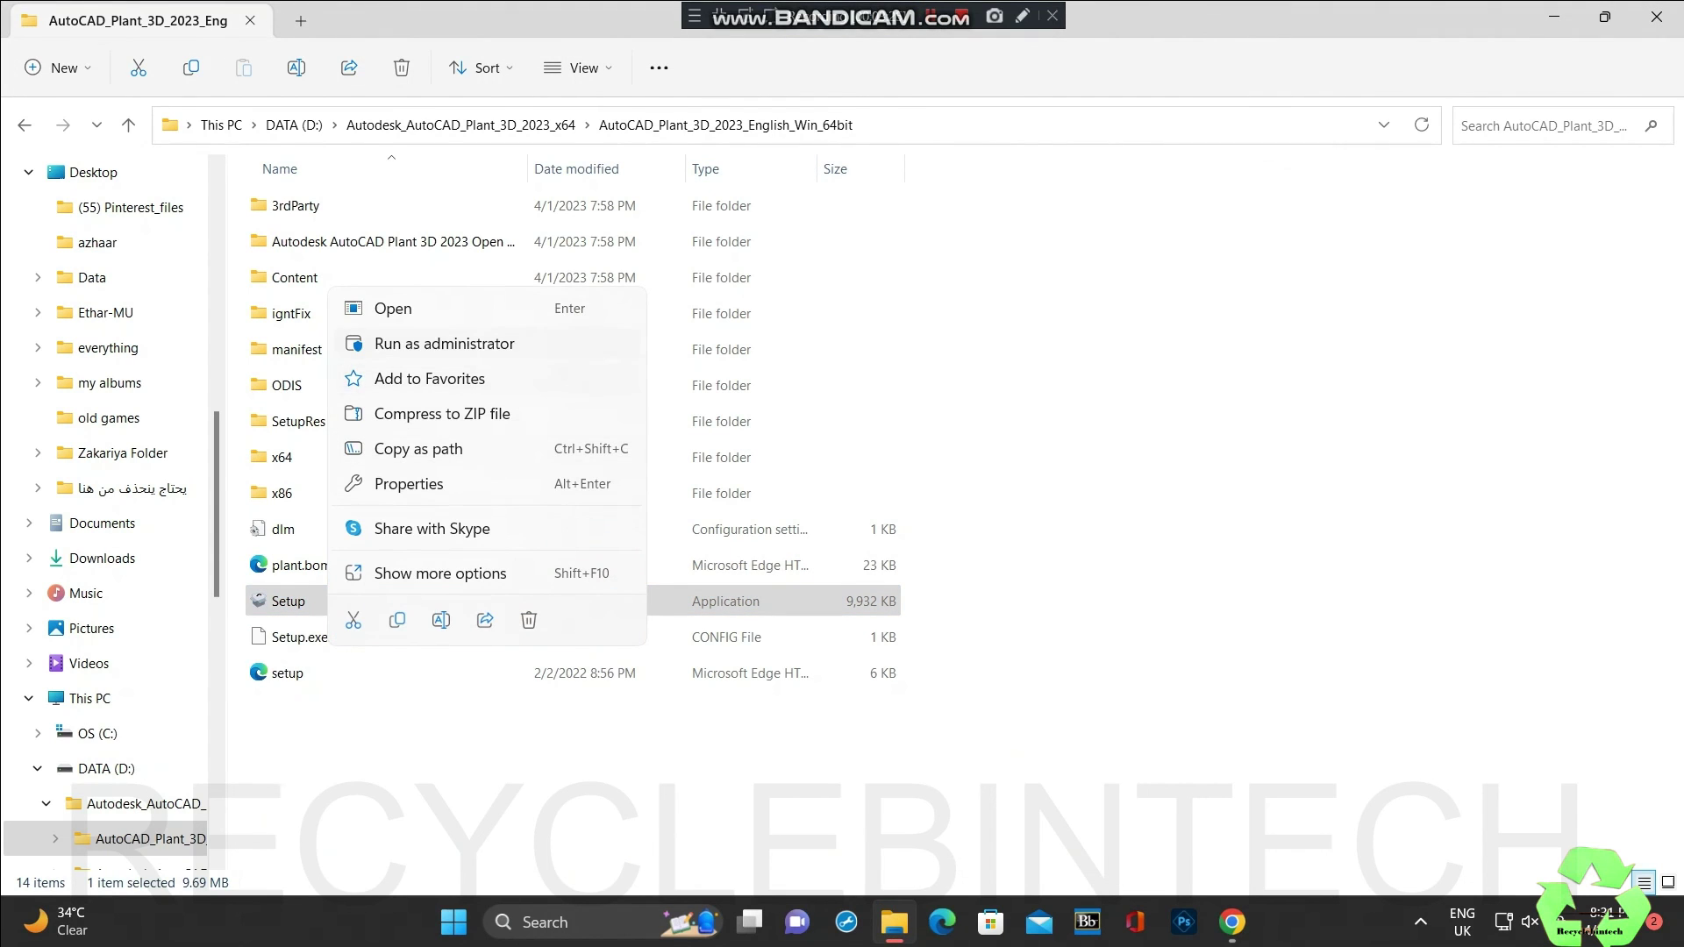
key("Return")
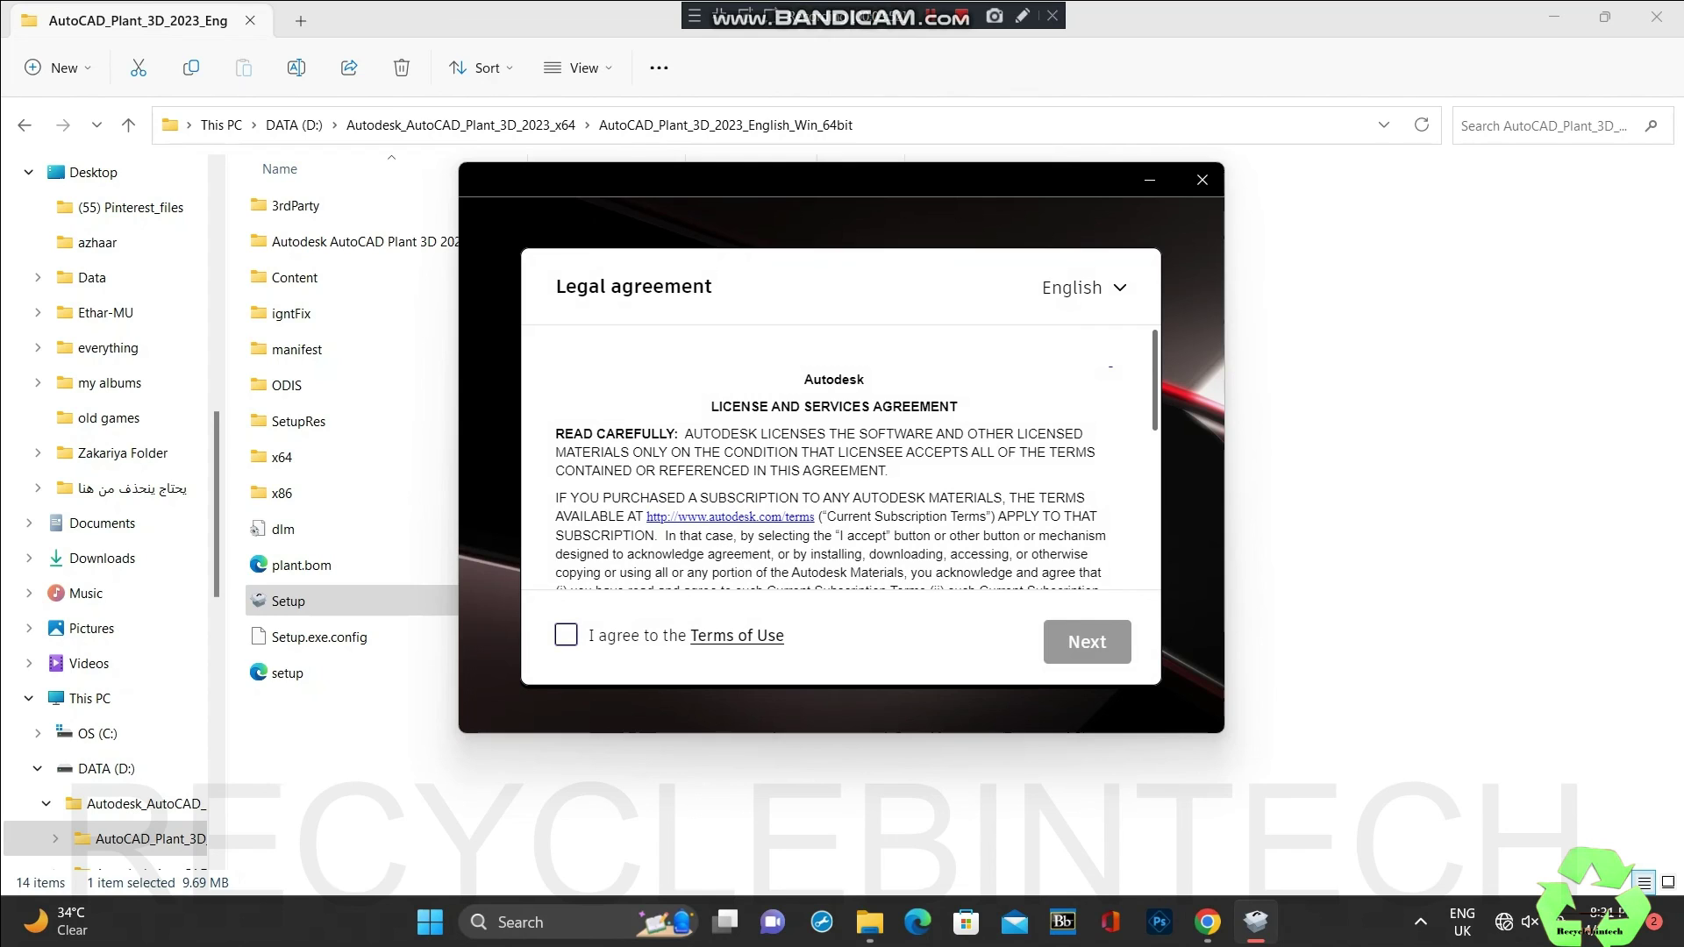
Step: Agree to the Terms of Use and install Plant 3D 2023 to the default locations
left_click(566, 634)
key("Tab")
key("Tab")
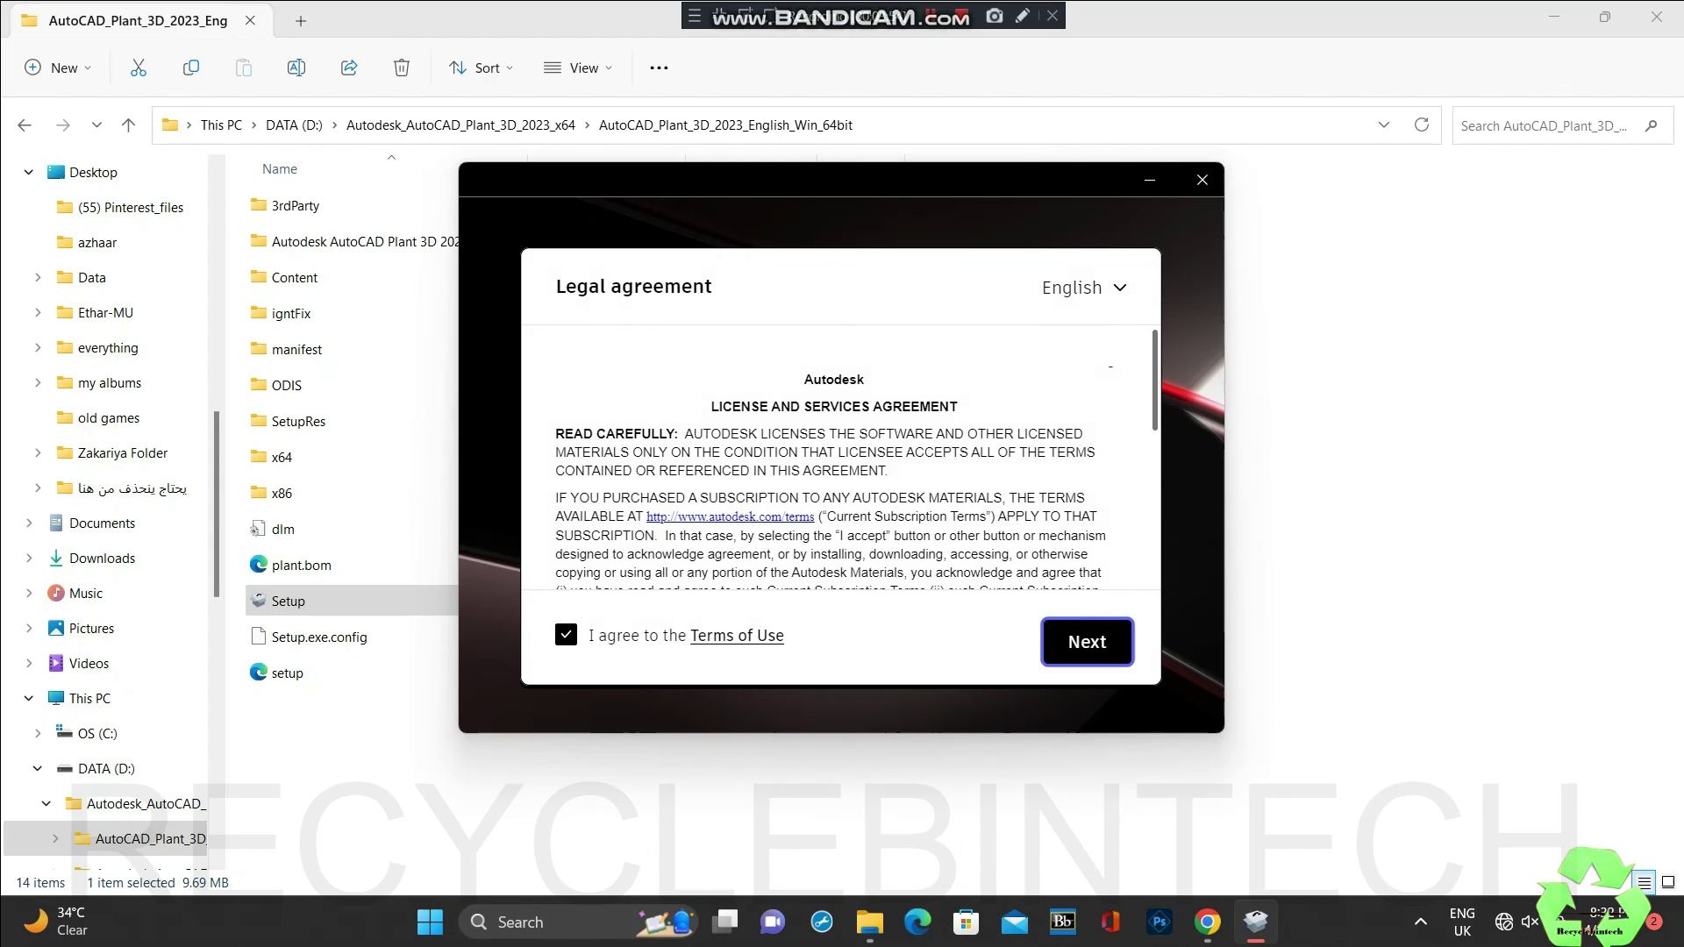
key("Return")
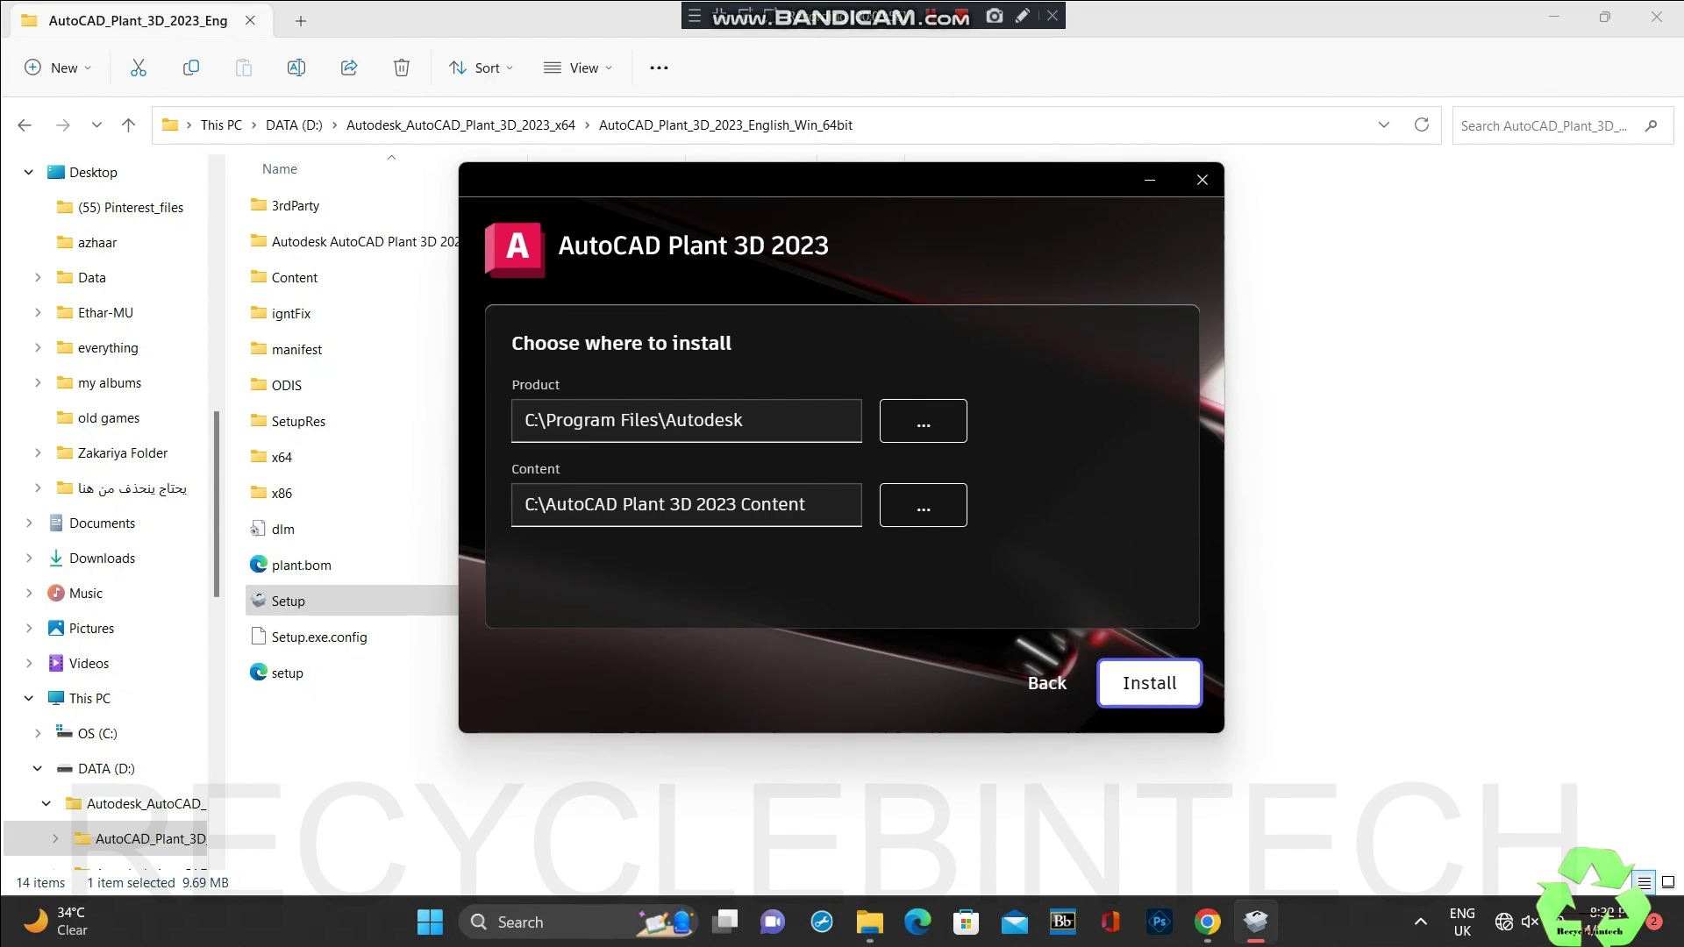
key("Return")
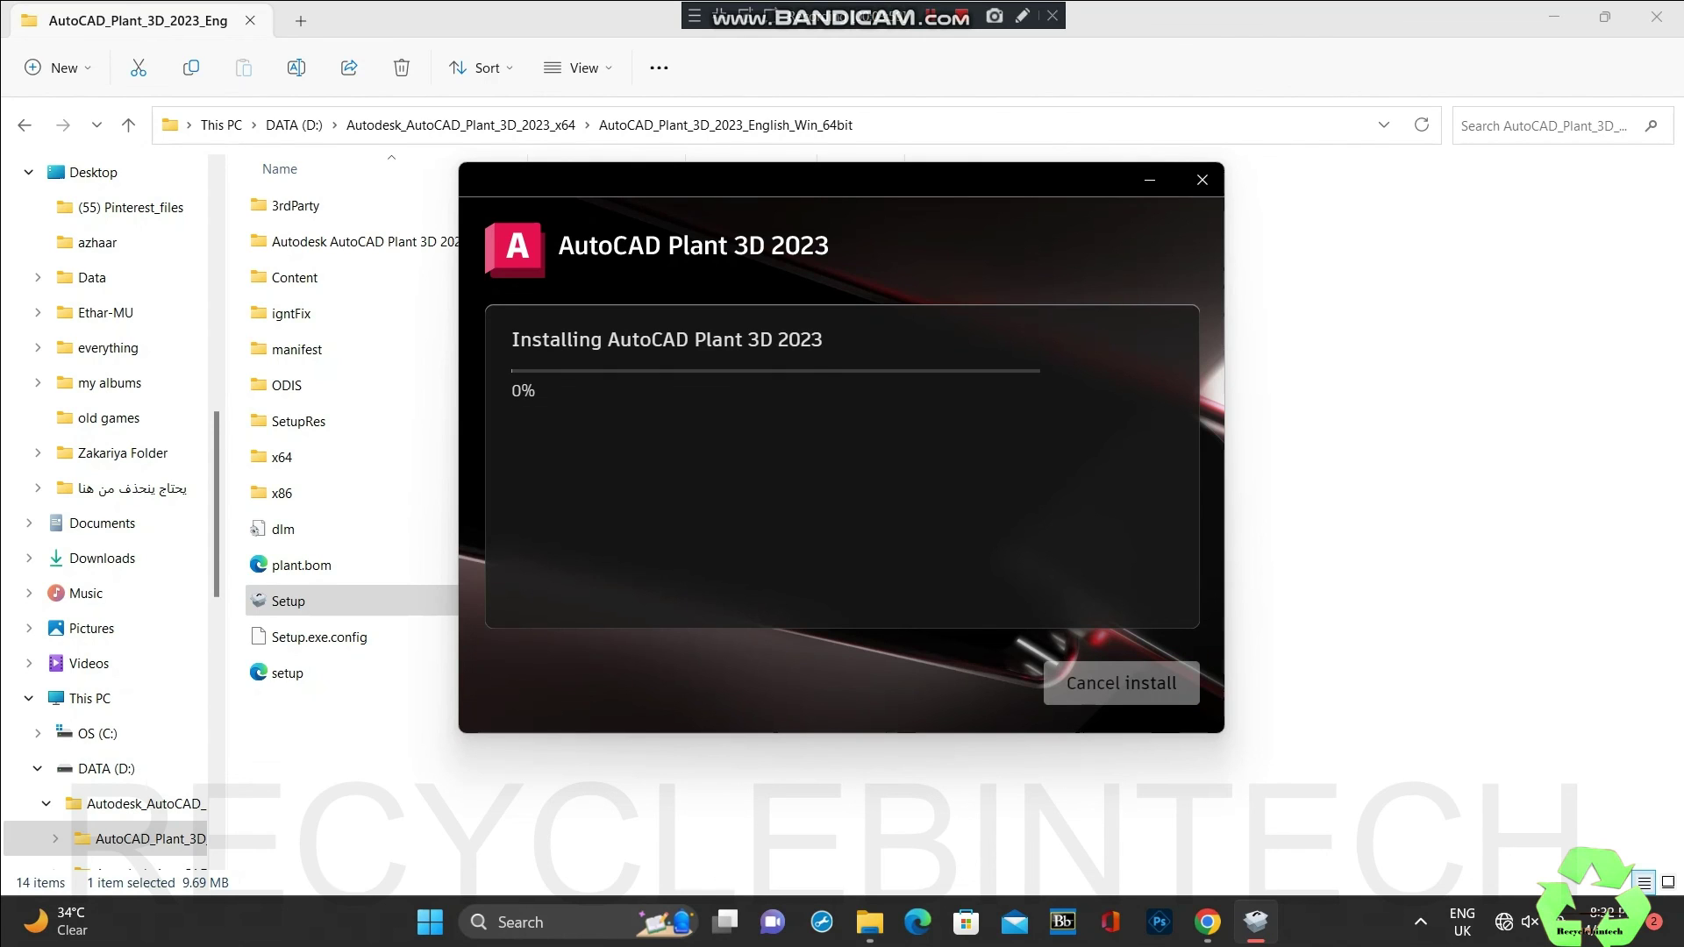